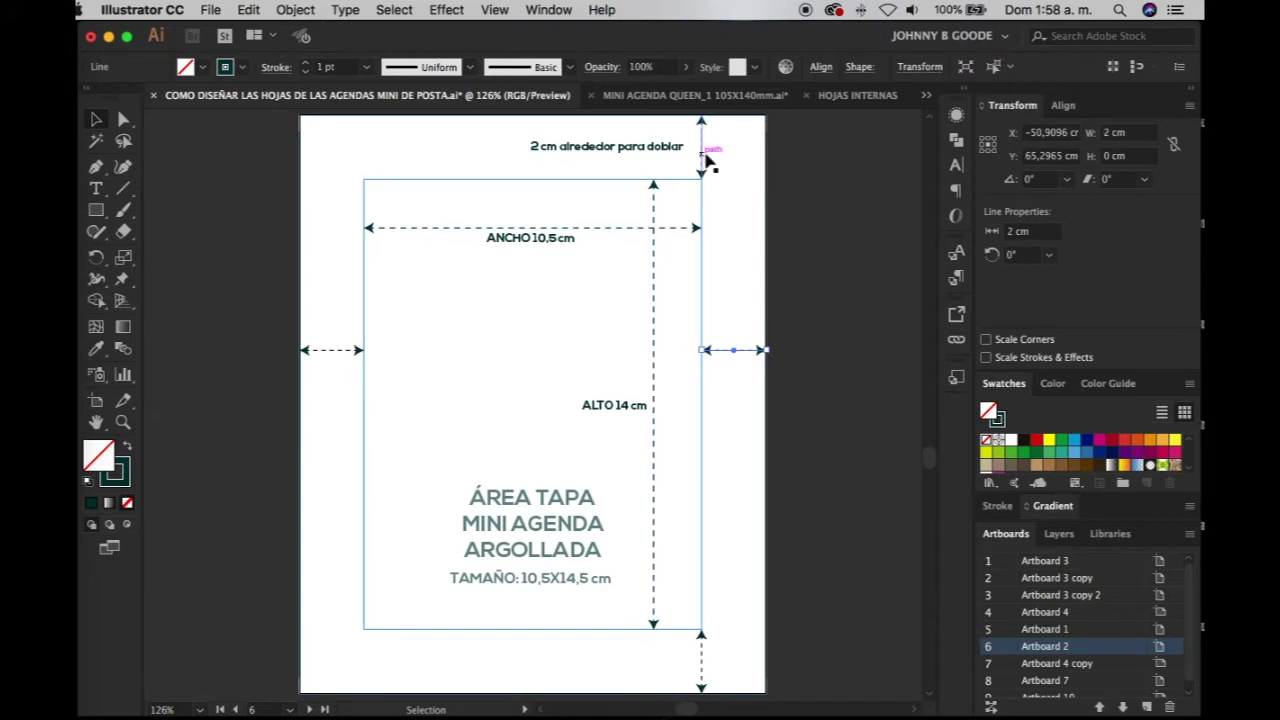
- Examine the fold margins around the cover template, and the page size and hole spacing on the inner-sheet template
click(345, 351)
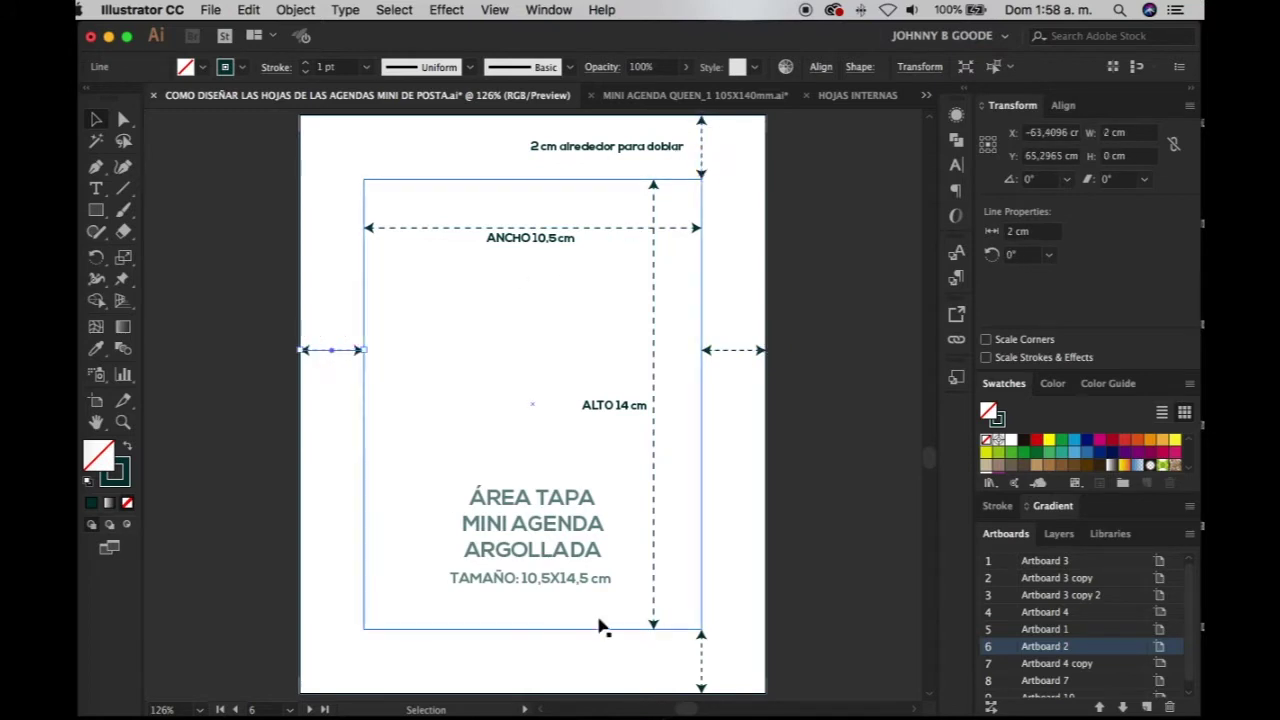
click(702, 660)
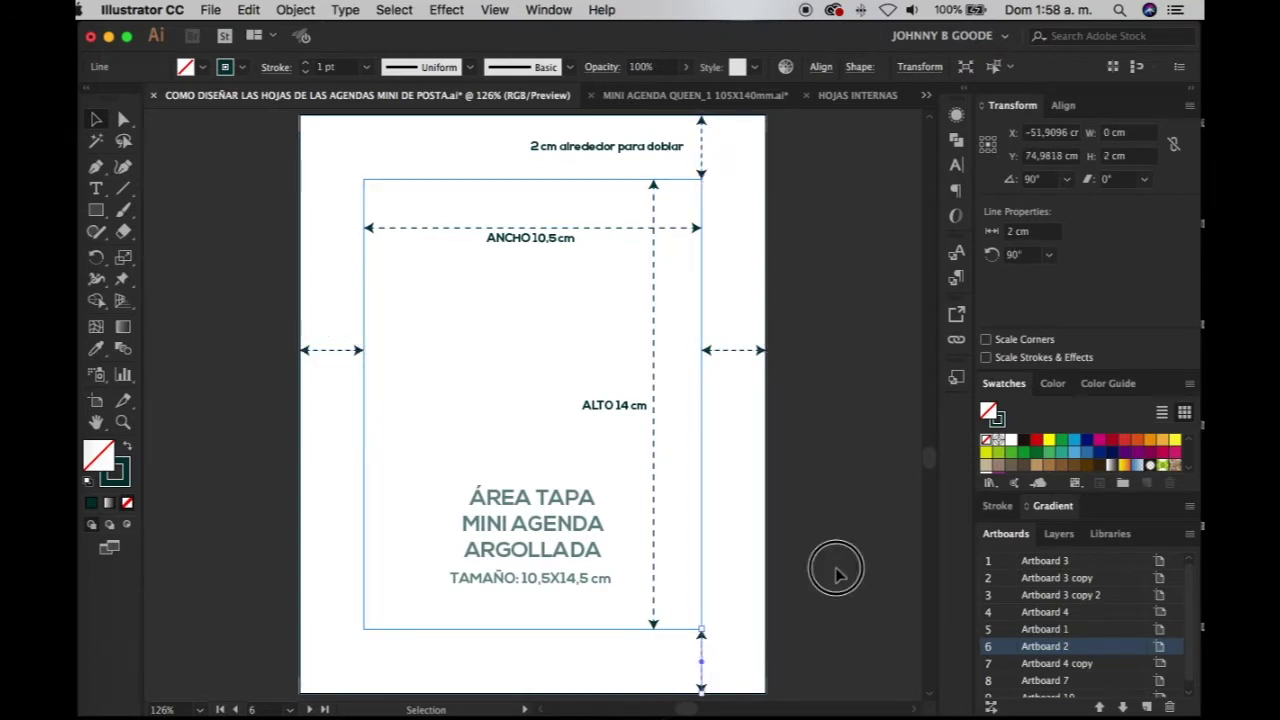
click(838, 575)
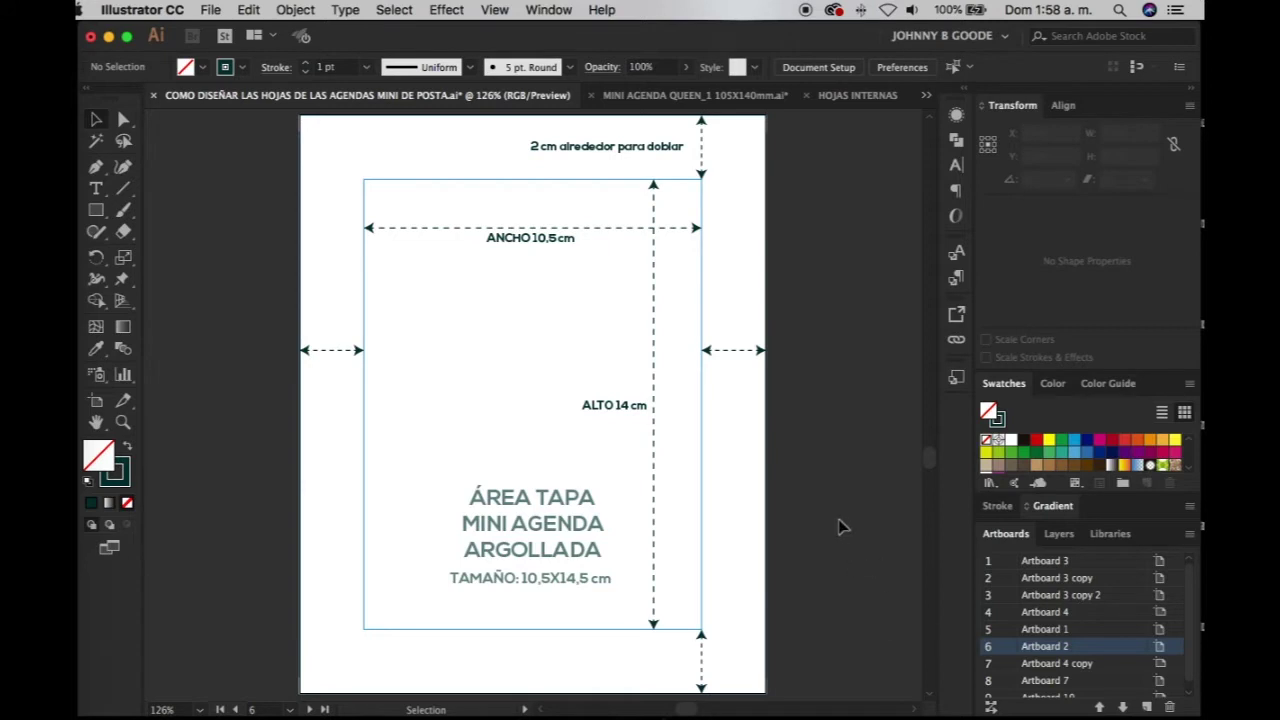
scroll(640, 443, down, 1)
drag(754, 506, 471, 495)
drag(582, 498, 478, 510)
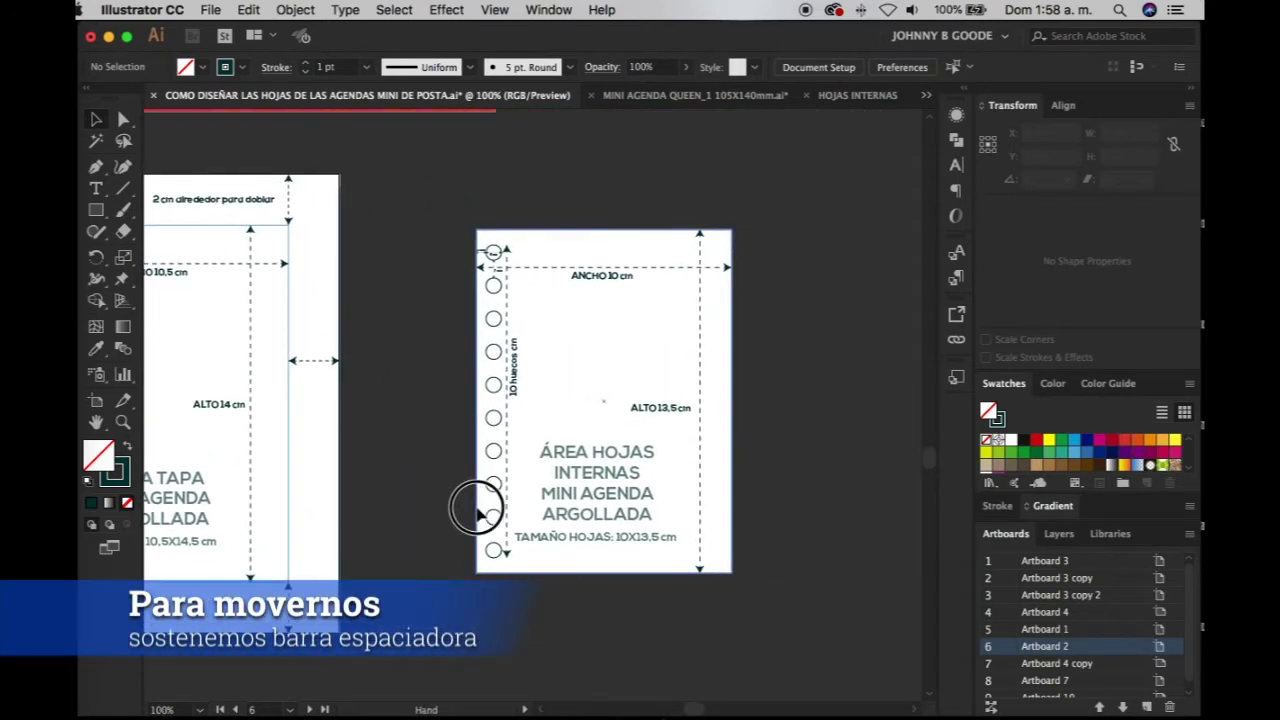
scroll(676, 404, up, 1)
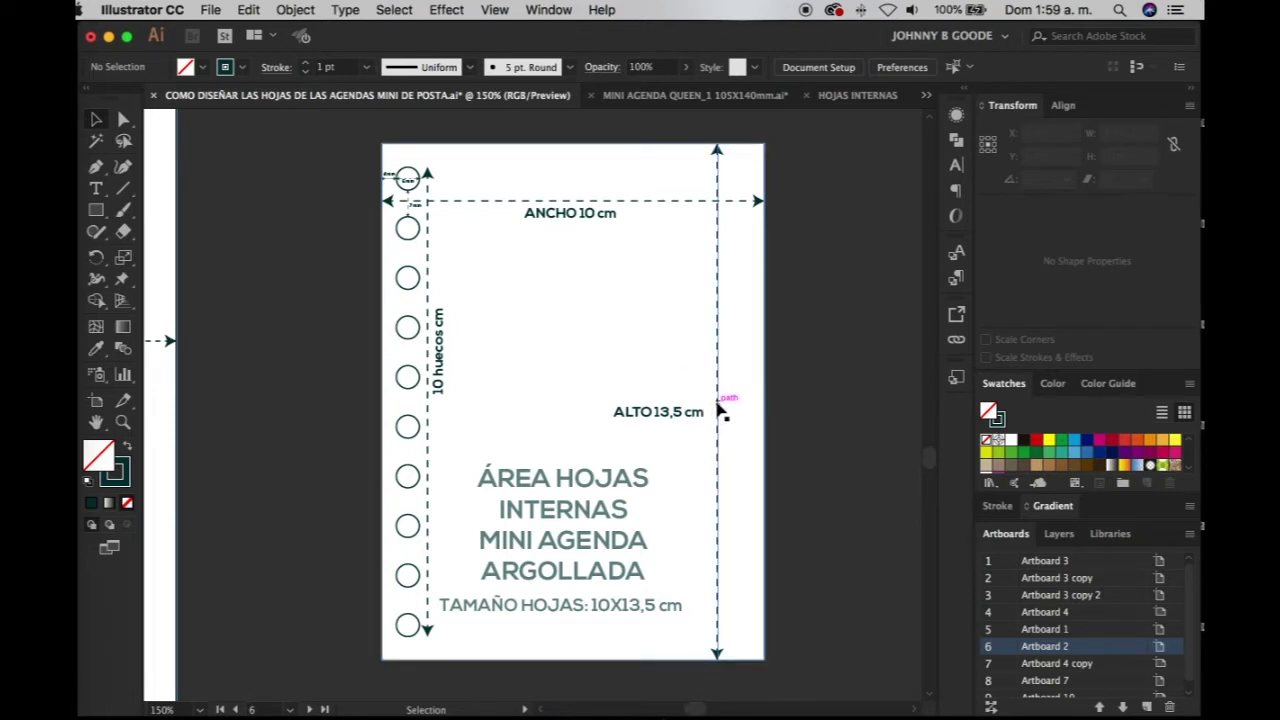
scroll(366, 172, up, 5)
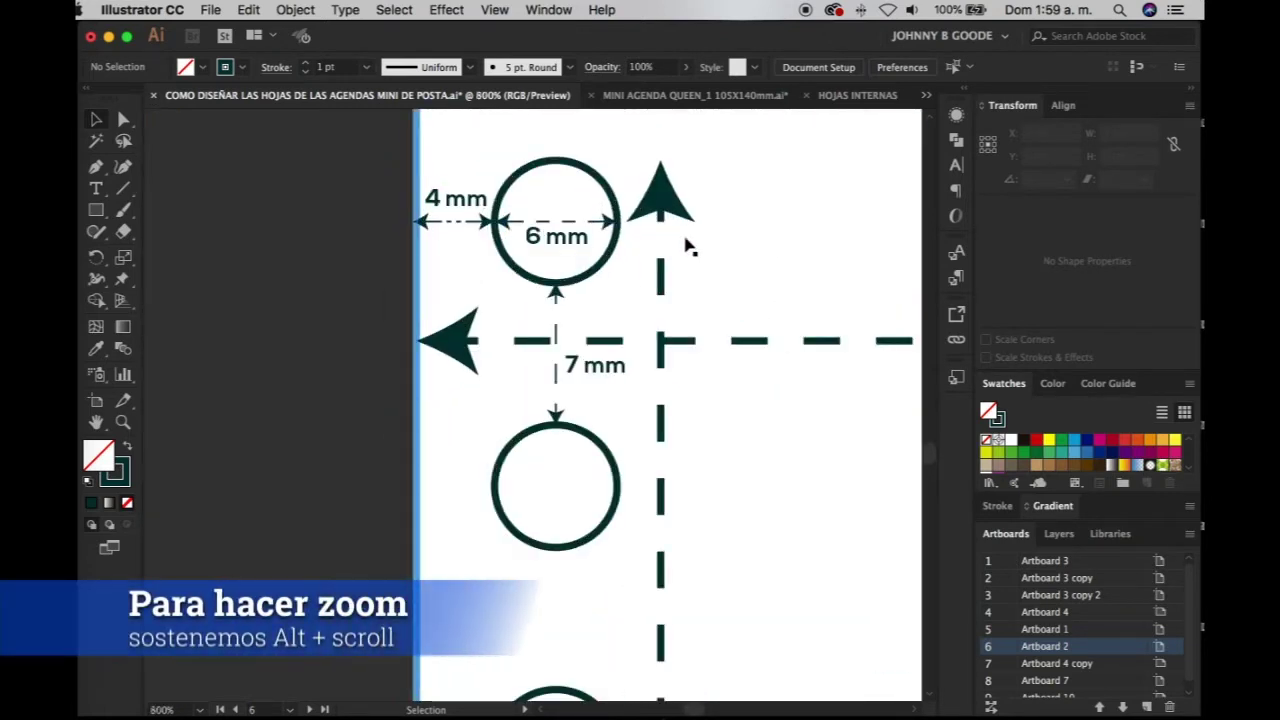
scroll(688, 247, up, 2)
drag(677, 300, 628, 367)
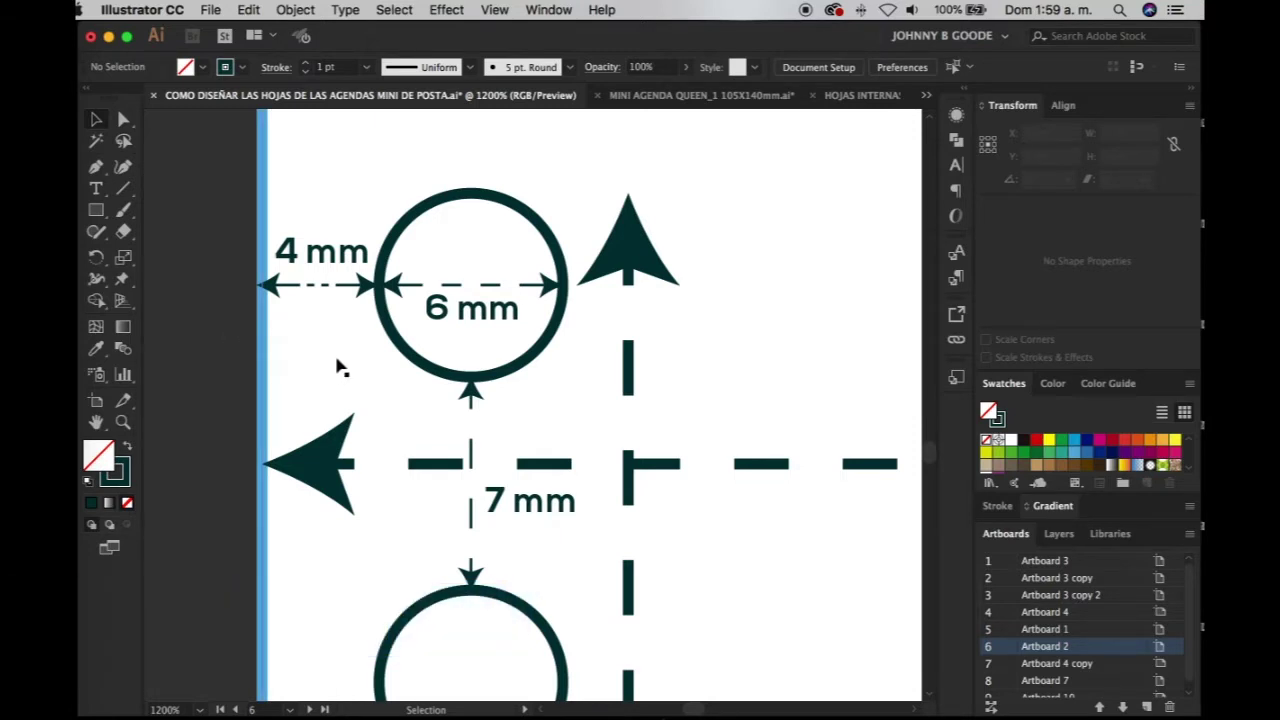
- Edit the vertical label beside the inner sheet's binding holes to read "10 huecos", removing the "cm" unit
scroll(341, 358, down, 3)
drag(398, 485, 415, 310)
drag(426, 471, 440, 308)
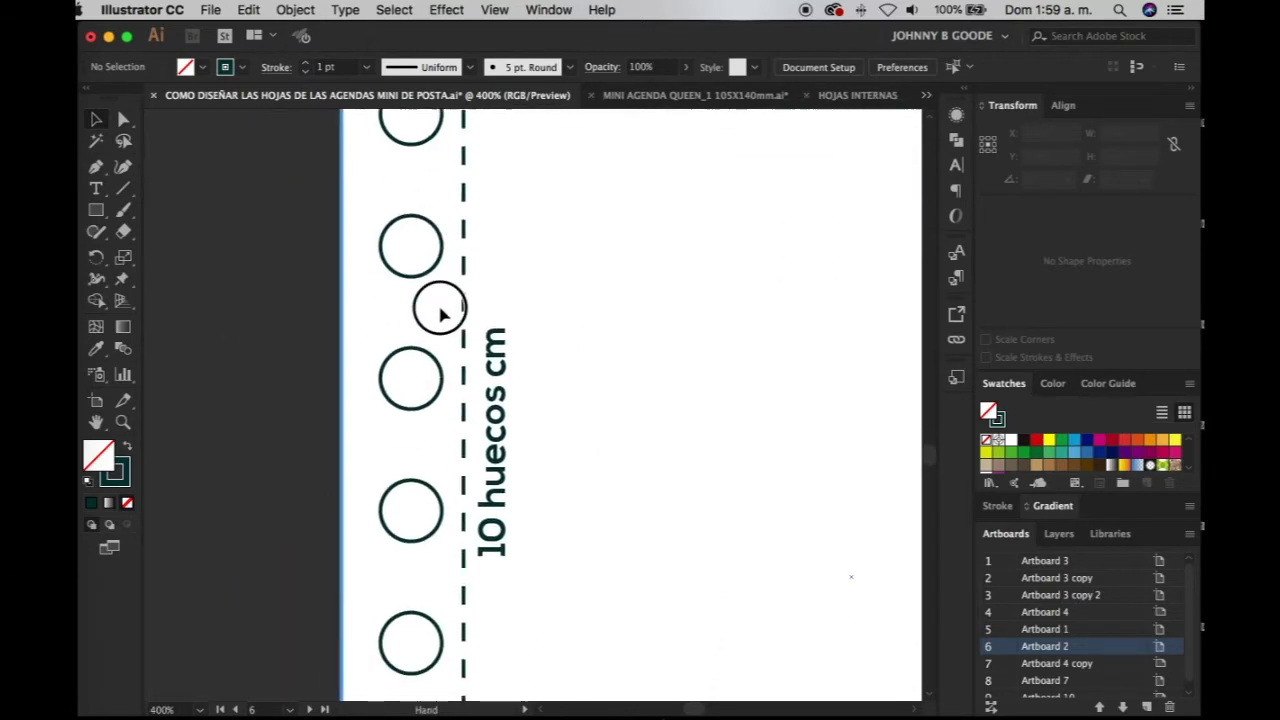
scroll(475, 630, up, 1)
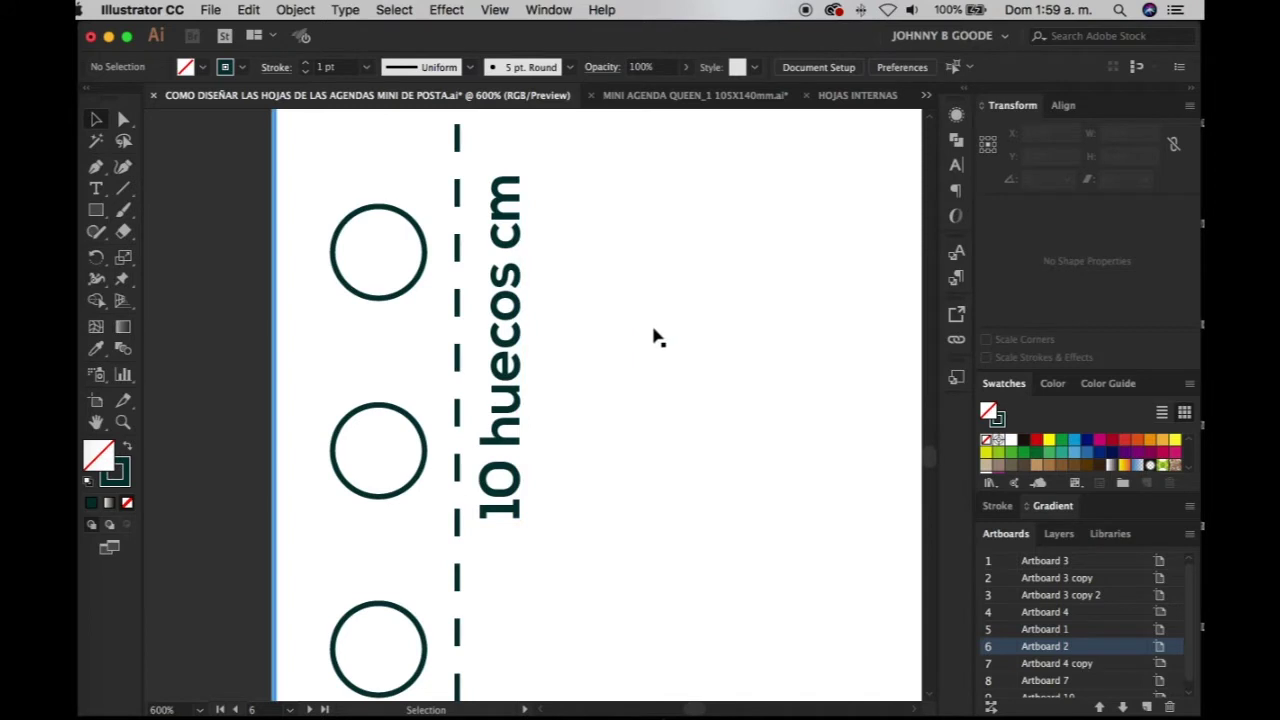
double_click(515, 270)
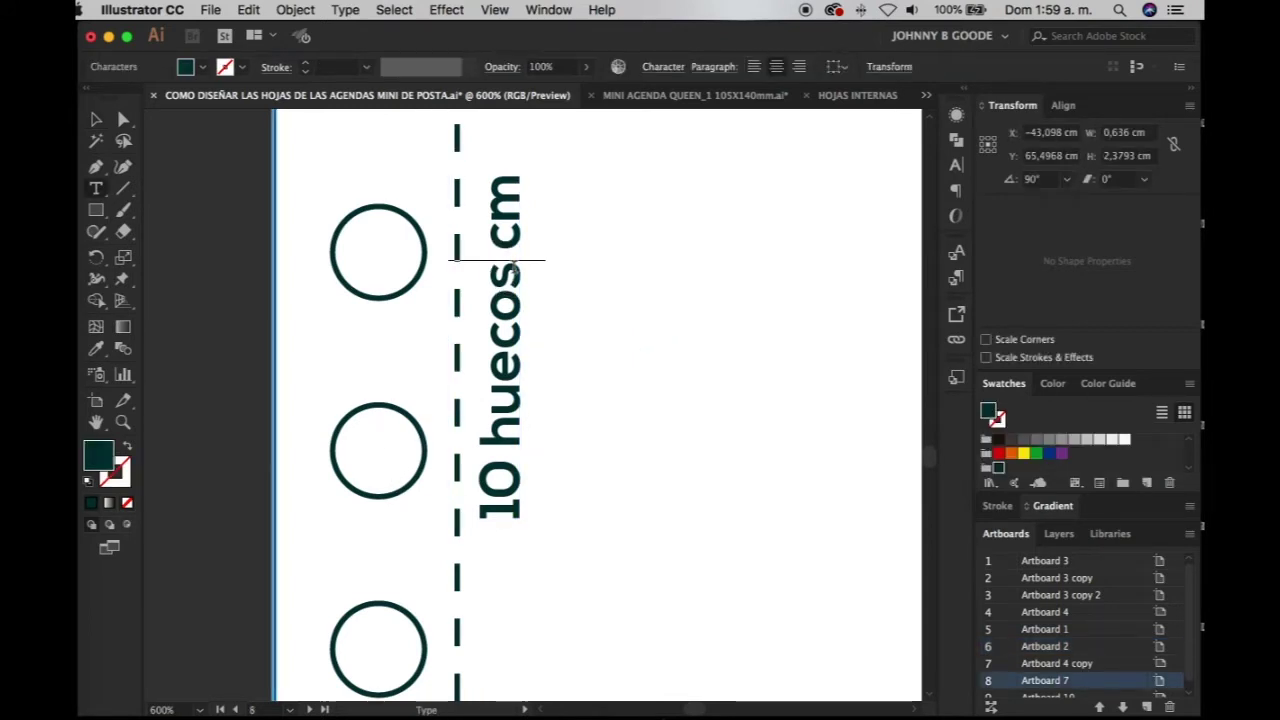
key(Delete)
key(Delete)
key(Delete)
key(Escape)
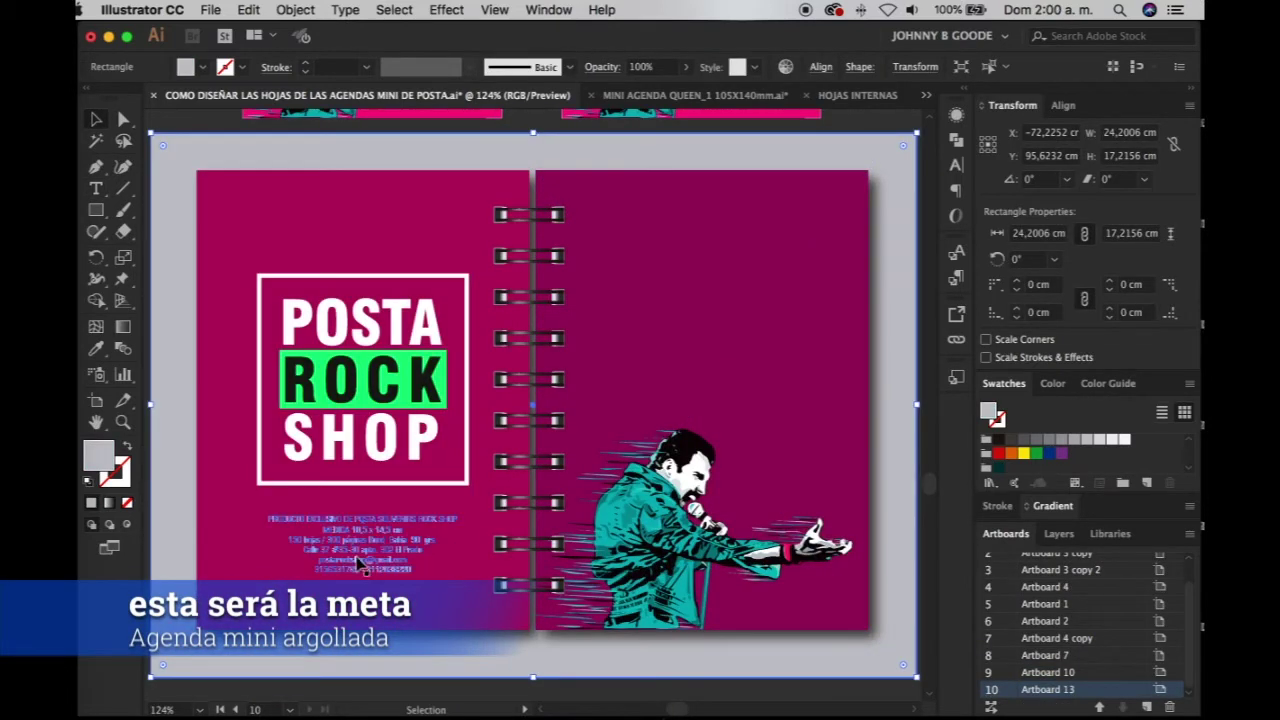
- Look over the finished ring-bound agenda mockups, from the Posta Rock Shop cover to the grid pages of the Pretty Little Liars and Kuantum samples
click(652, 697)
key(space)
drag(786, 625, 398, 601)
drag(696, 556, 465, 580)
drag(846, 617, 504, 609)
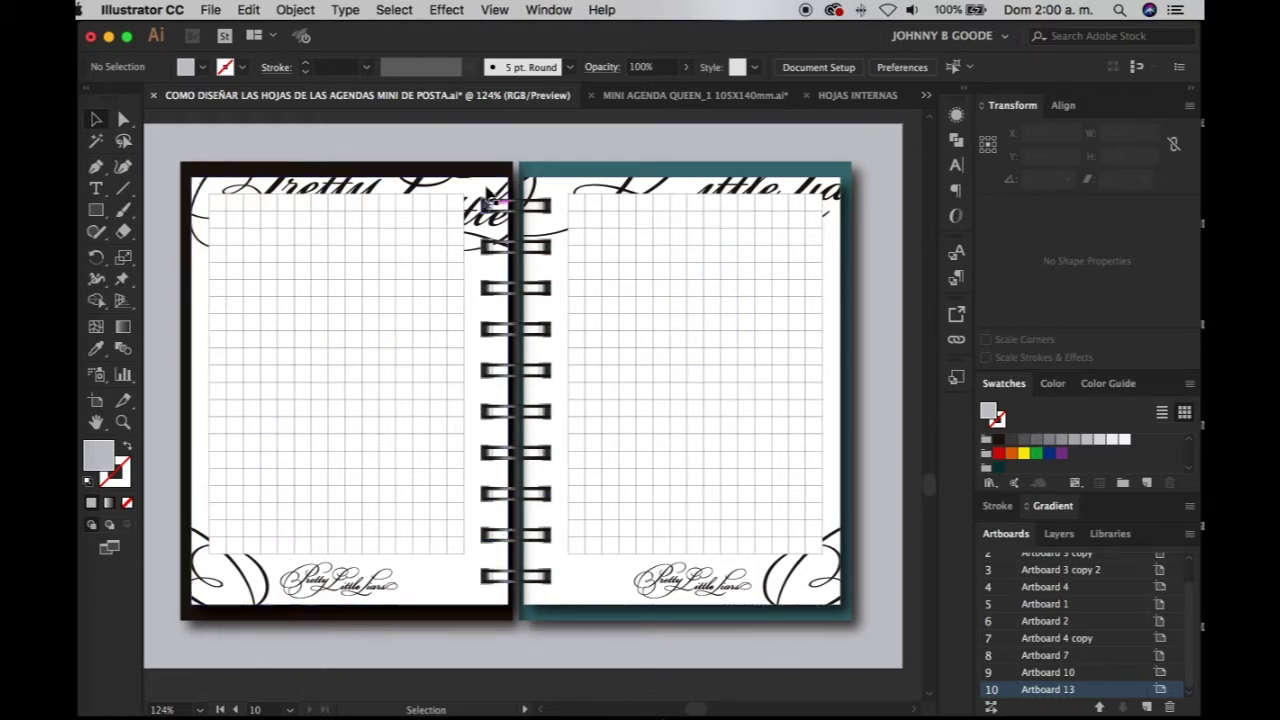
drag(800, 437, 440, 466)
drag(645, 458, 397, 466)
drag(763, 528, 515, 550)
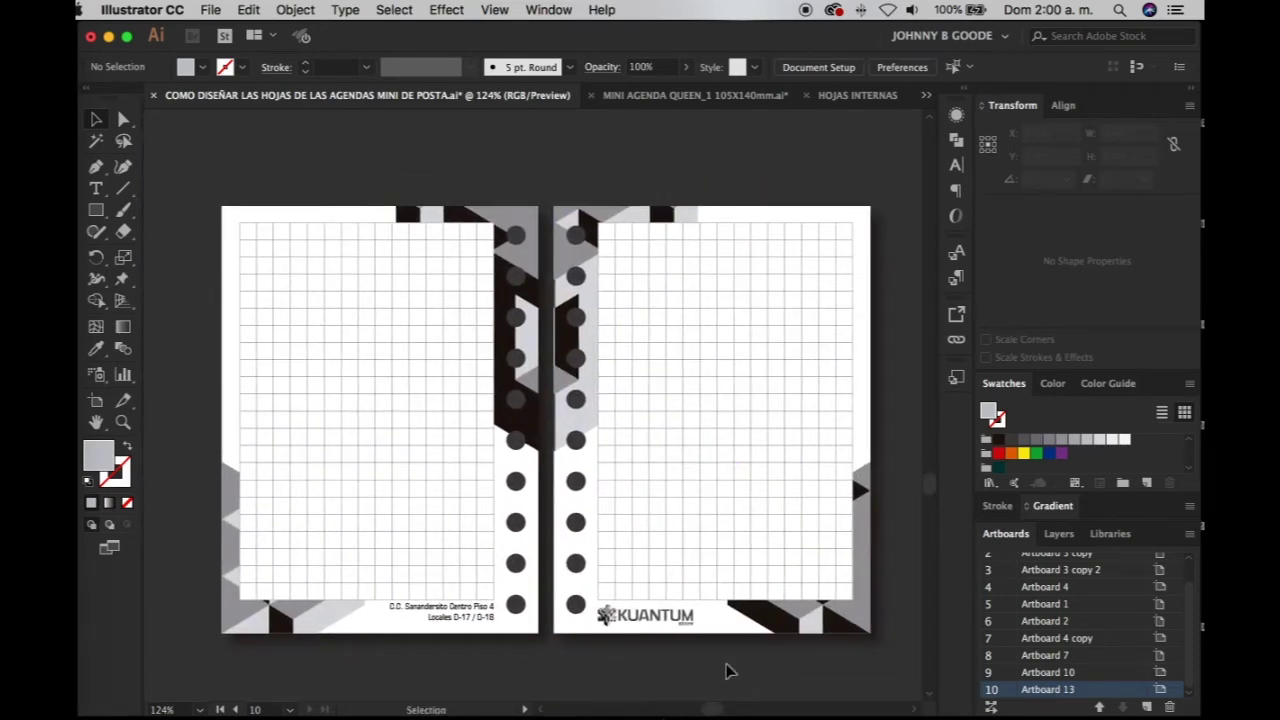
drag(728, 668, 619, 518)
drag(614, 696, 680, 537)
drag(685, 300, 699, 630)
drag(671, 468, 697, 702)
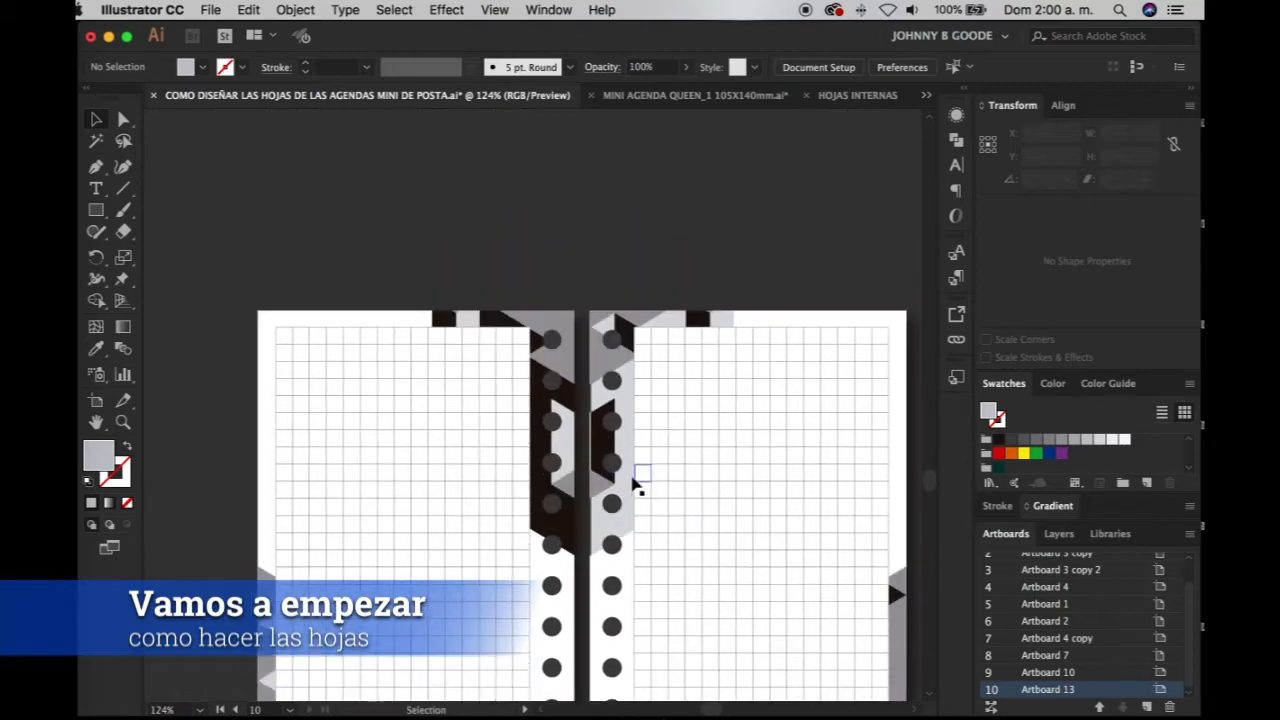
- Create a new portrait artboard on the empty canvas up and left of the blue Queen pattern pages, using the Letter size preset
scroll(634, 484, down, 1)
scroll(618, 515, up, 1)
scroll(611, 523, down, 4)
scroll(611, 398, up, 10)
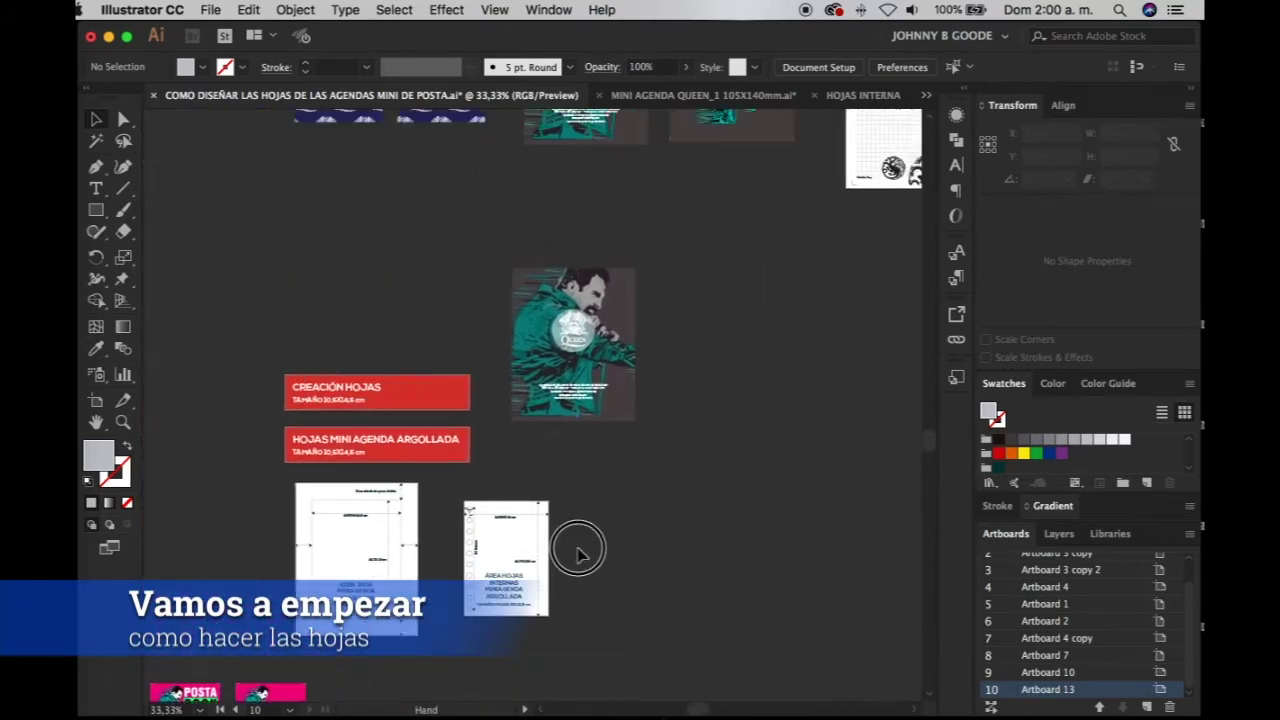
scroll(660, 538, up, 2)
drag(689, 529, 543, 566)
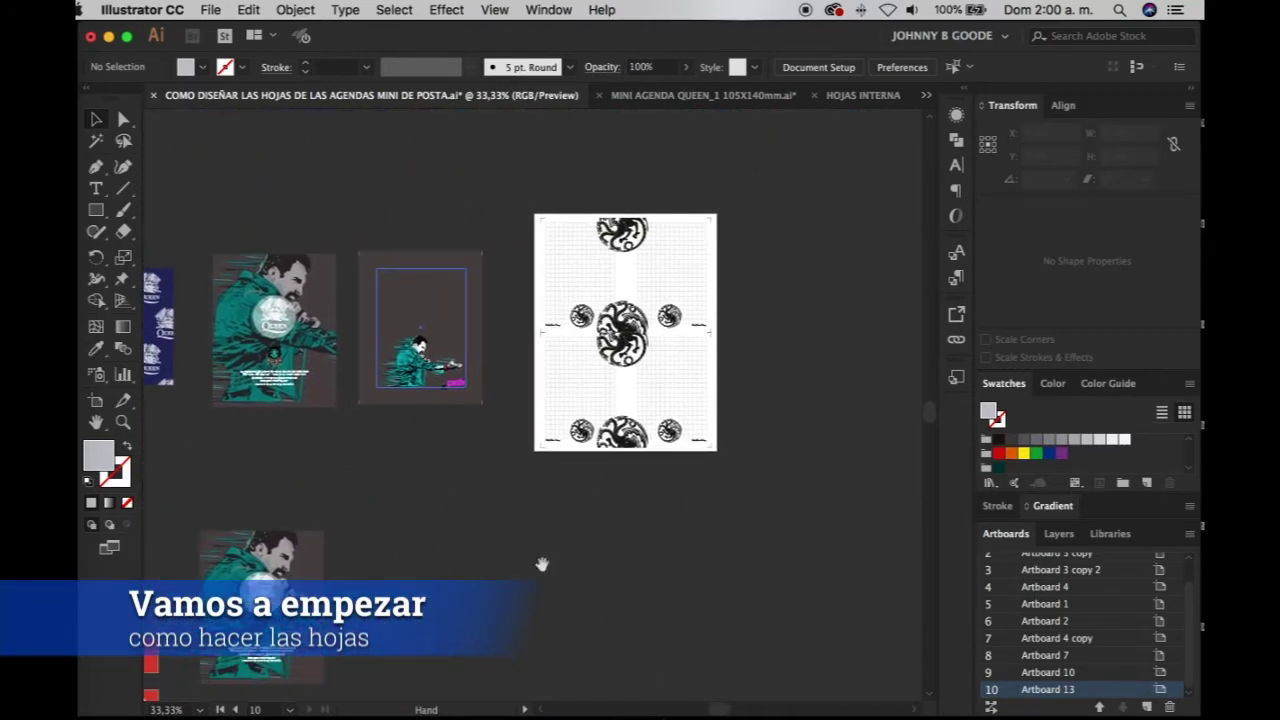
scroll(720, 263, up, 2)
scroll(719, 261, down, 2)
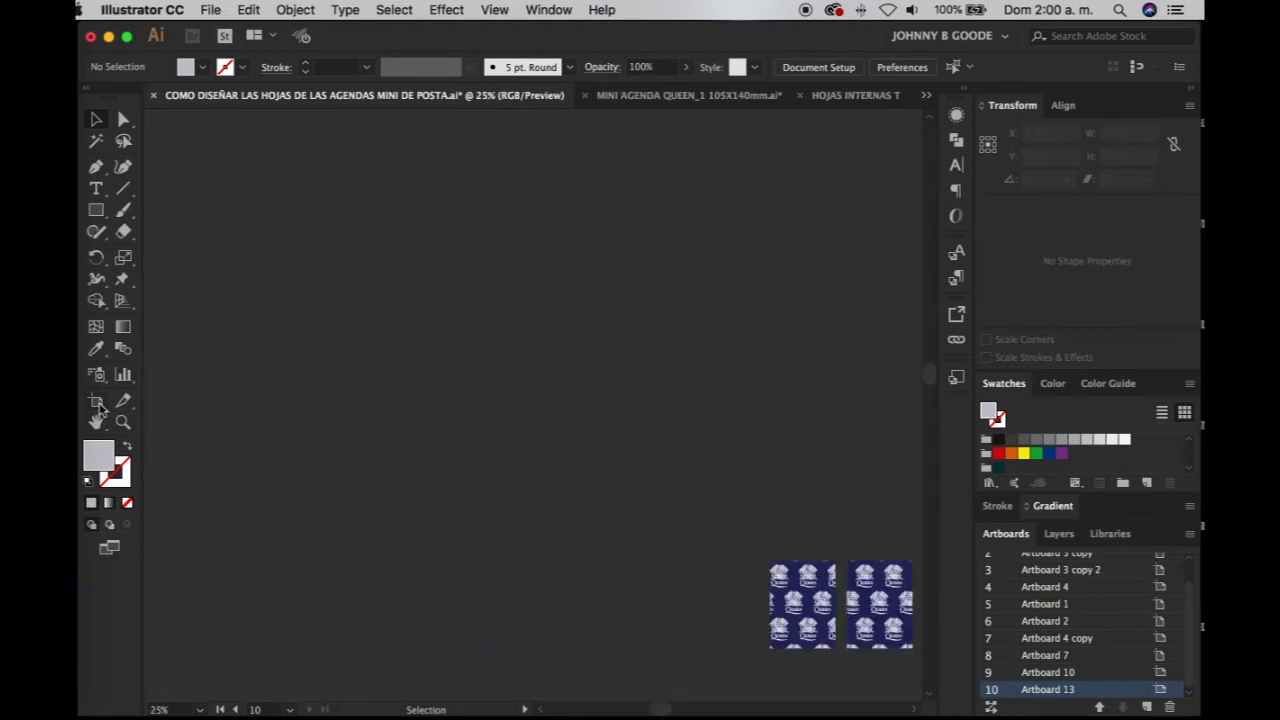
click(97, 403)
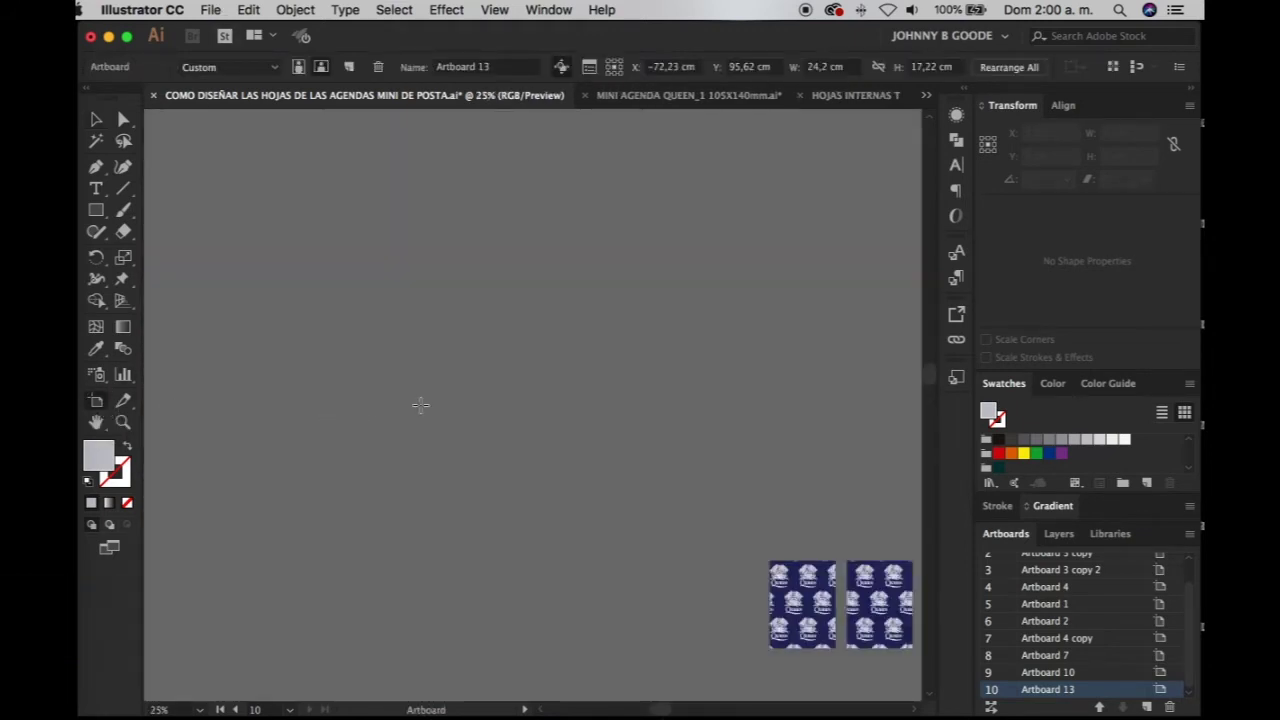
drag(422, 317, 546, 499)
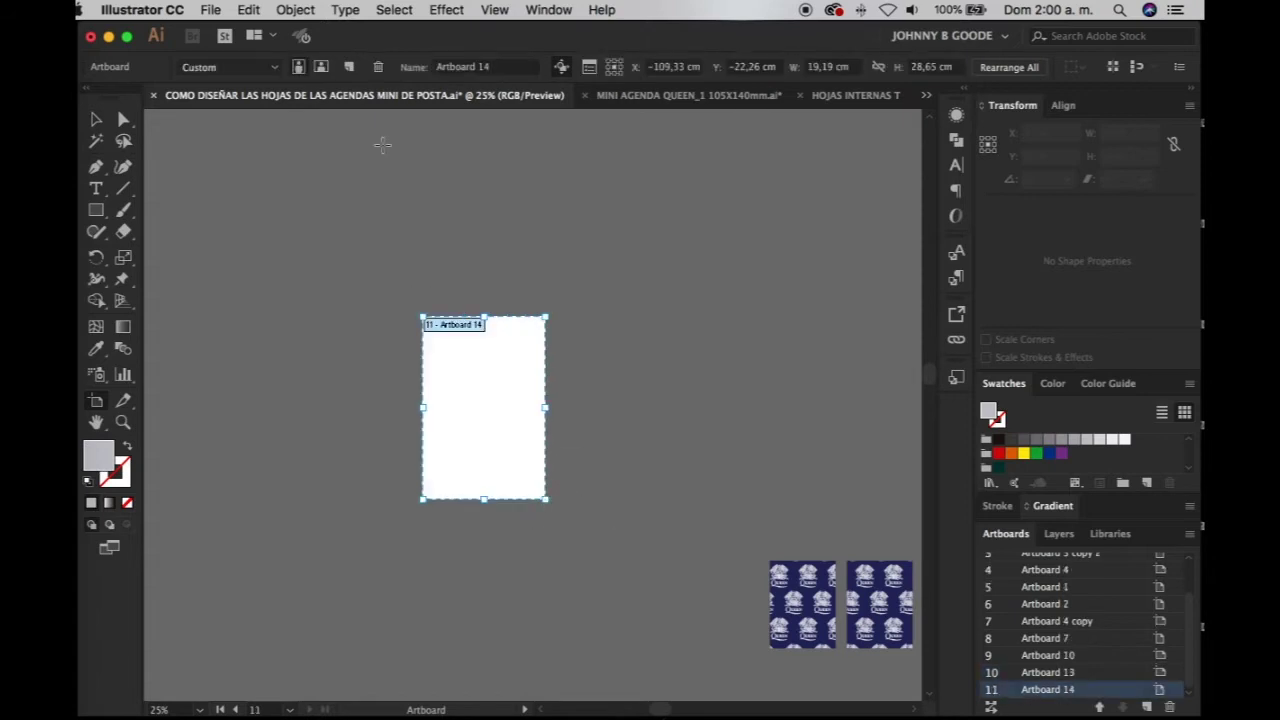
click(240, 70)
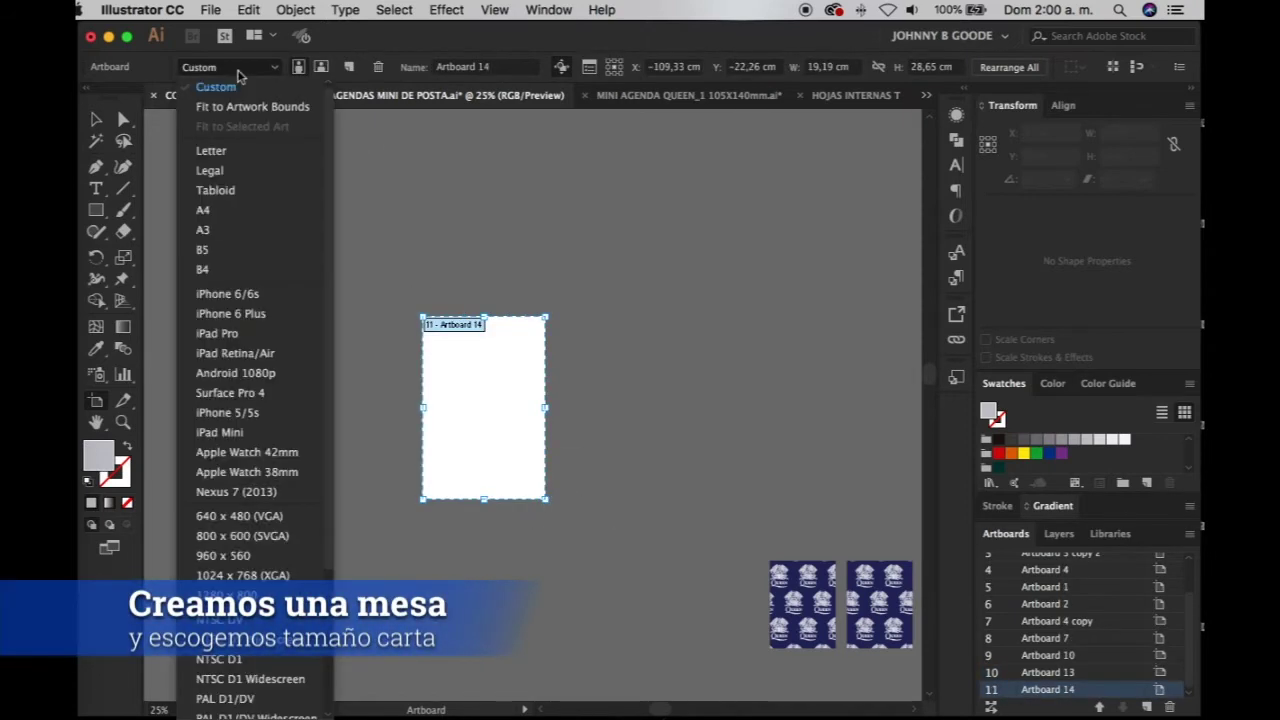
click(232, 153)
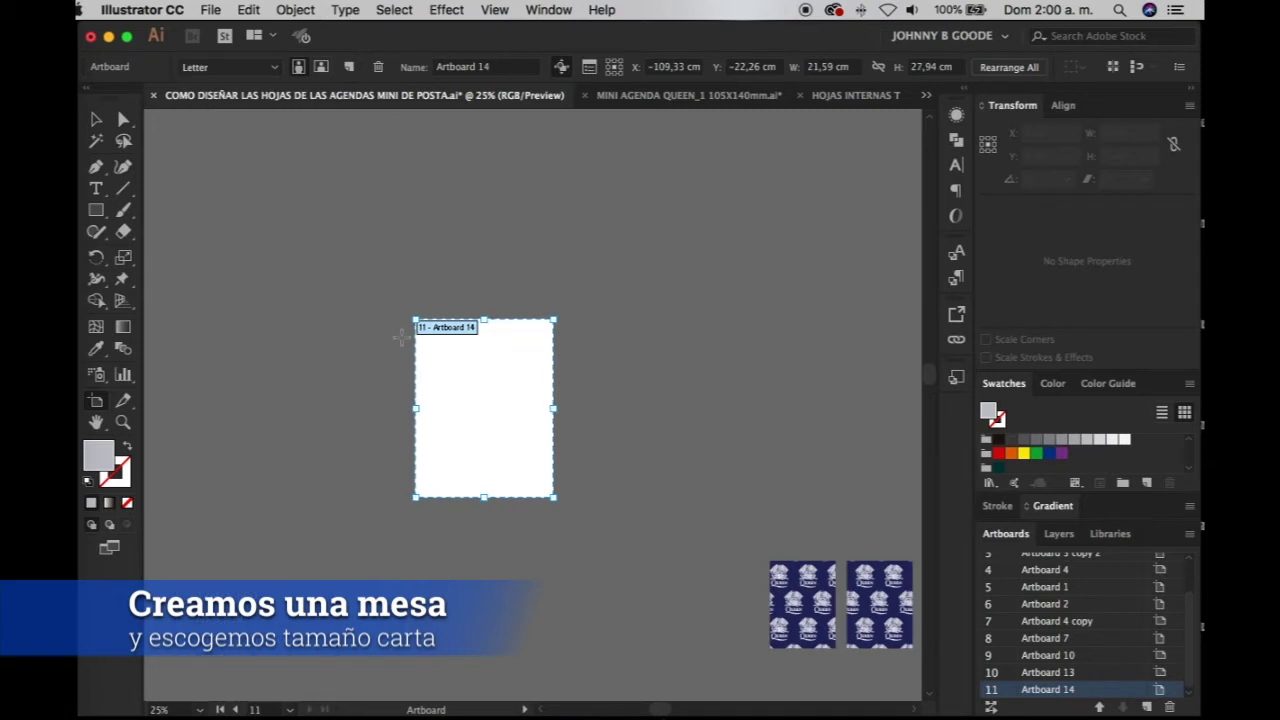
scroll(503, 408, up, 1)
scroll(503, 406, up, 1)
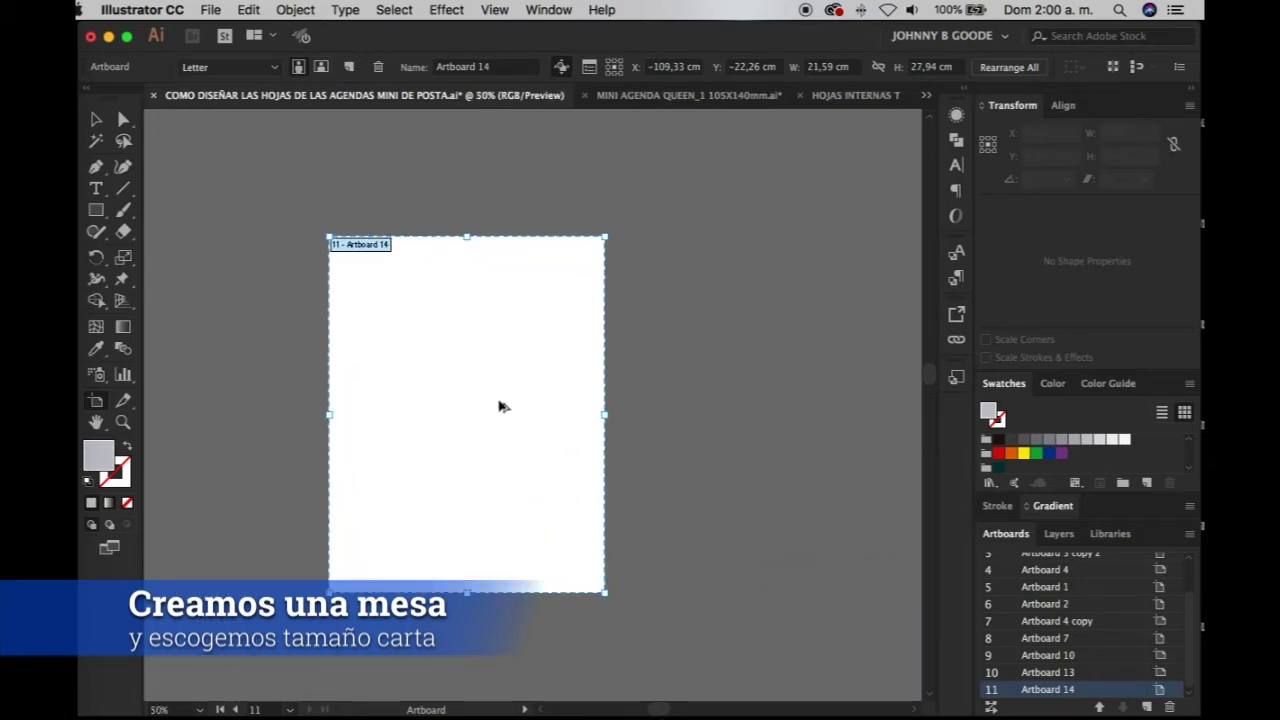
key(Escape)
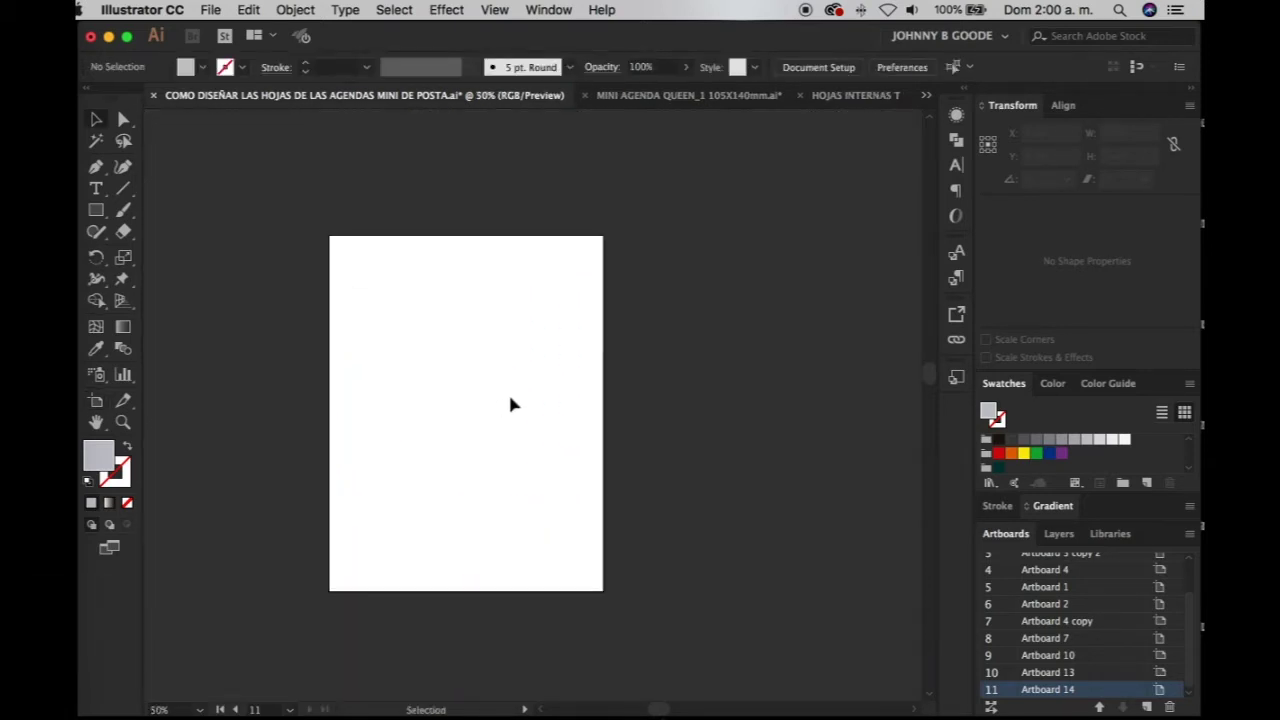
- Draw a grey rectangle in the upper left of the Letter artboard and set it to 10 cm wide by 13,5 cm high
click(99, 216)
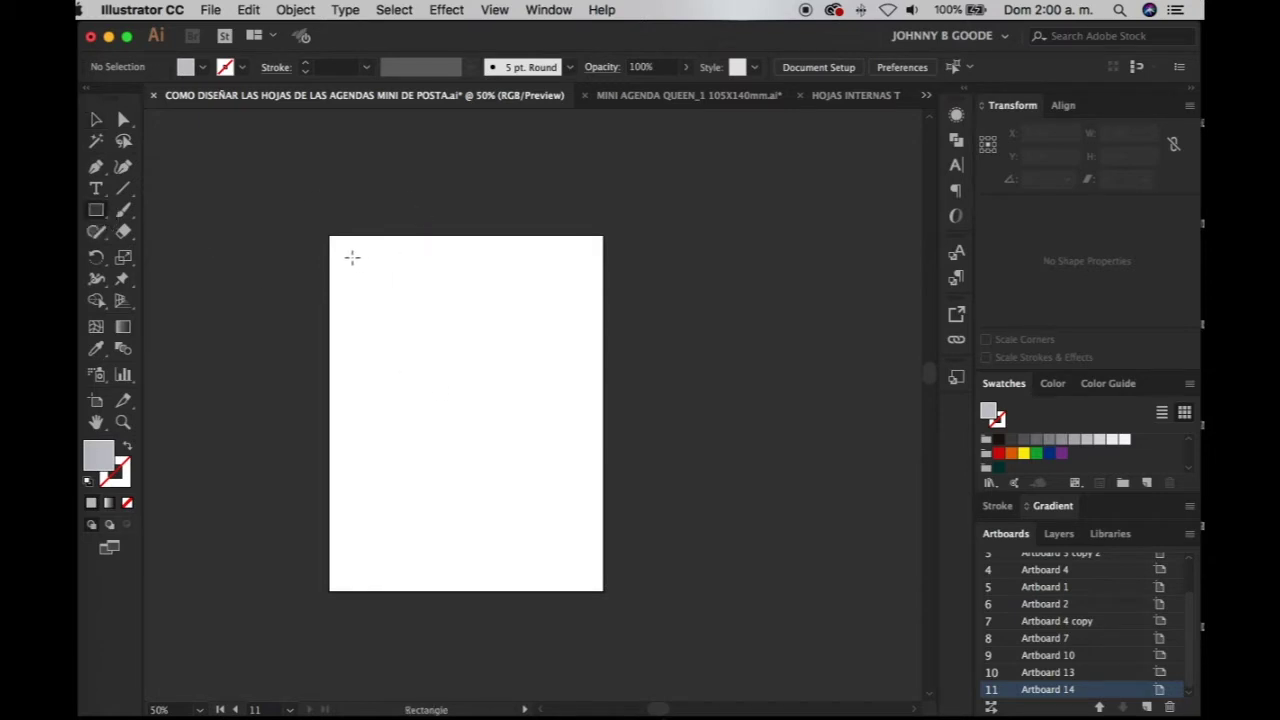
drag(349, 255, 468, 404)
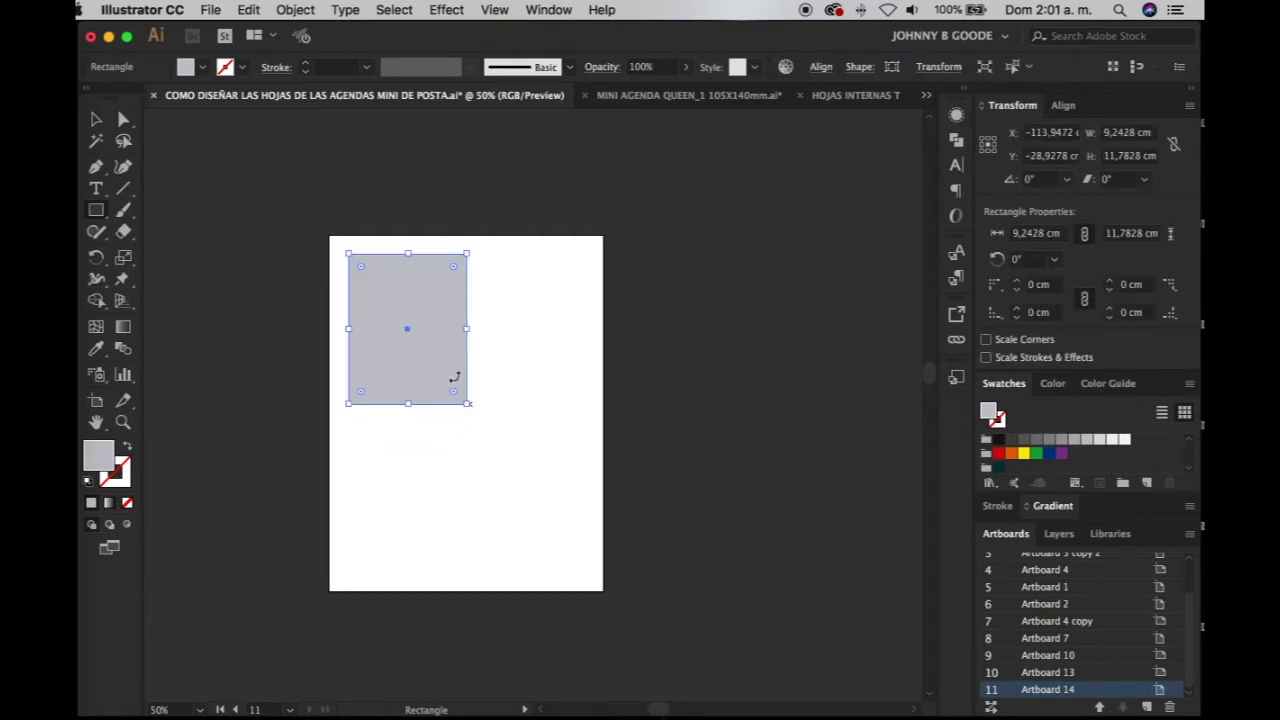
scroll(381, 292, up, 2)
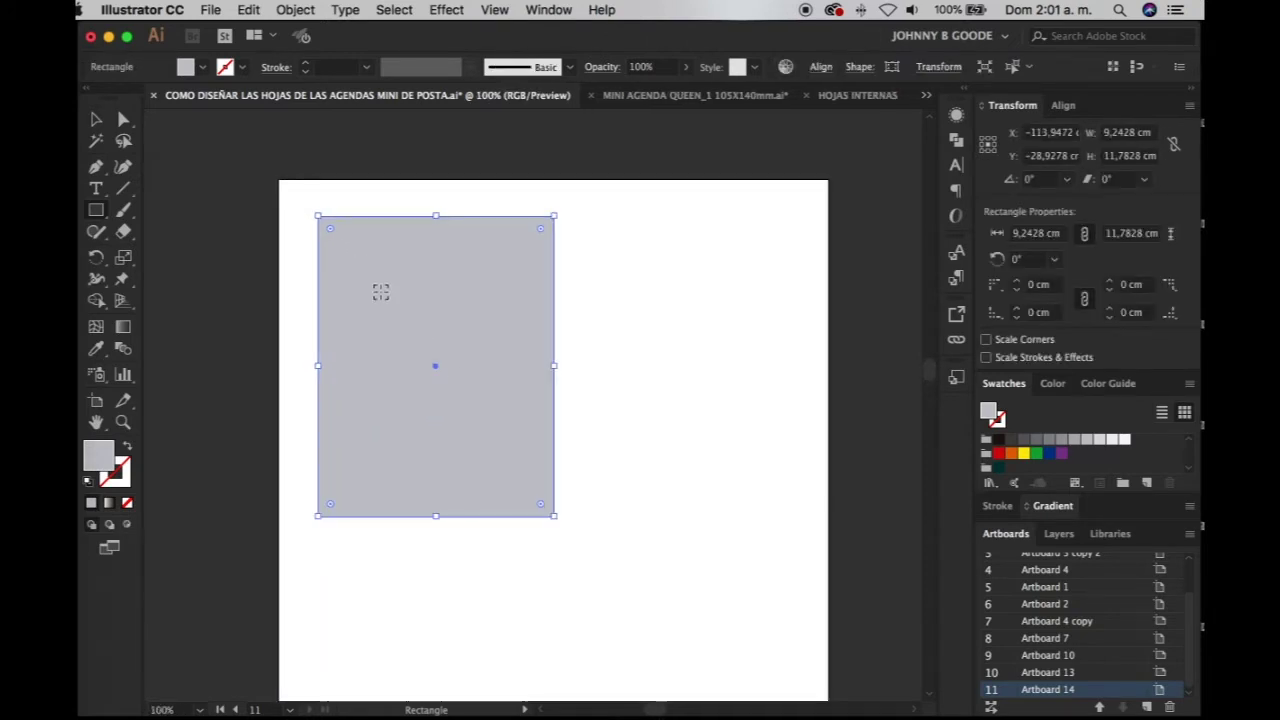
click(936, 70)
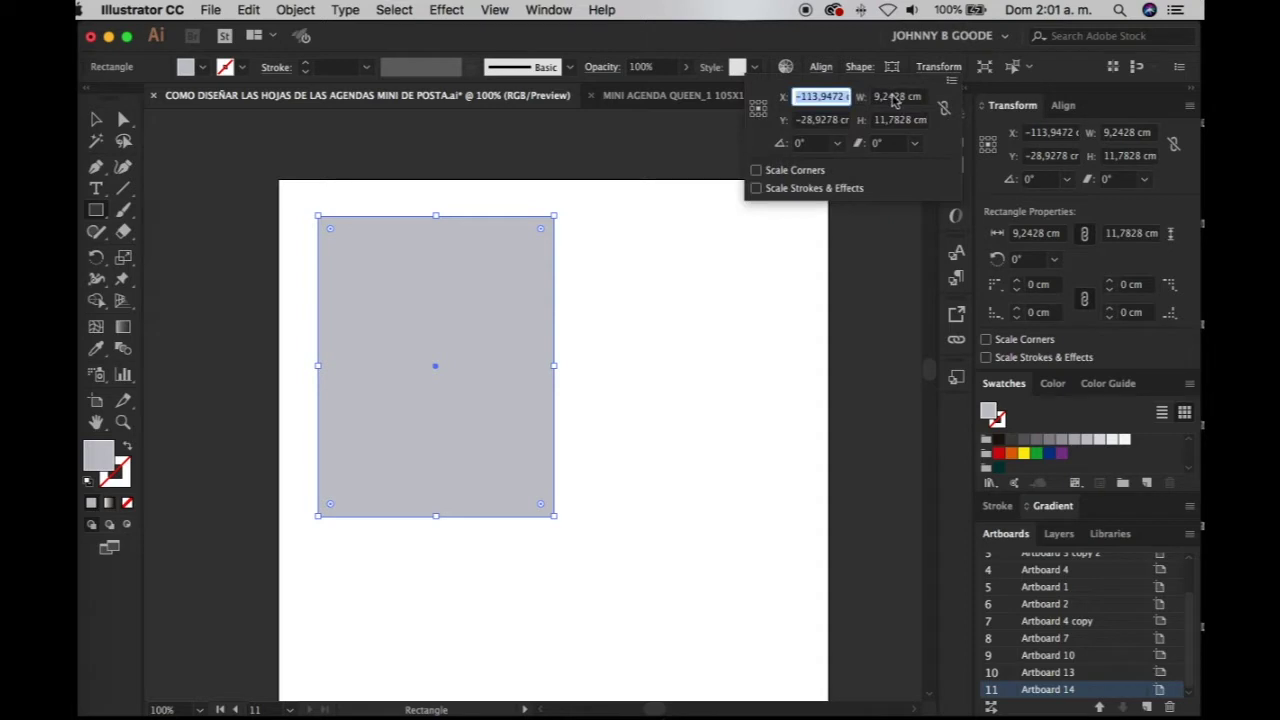
click(899, 97)
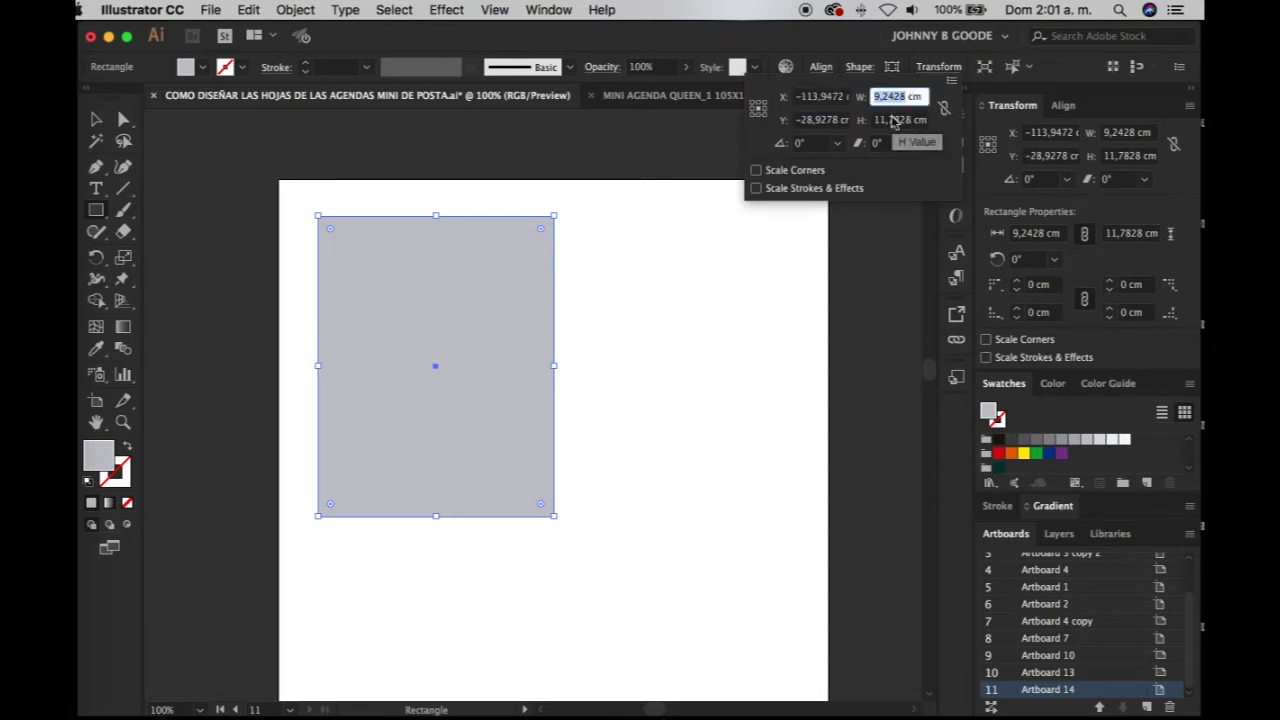
text(1 cm)
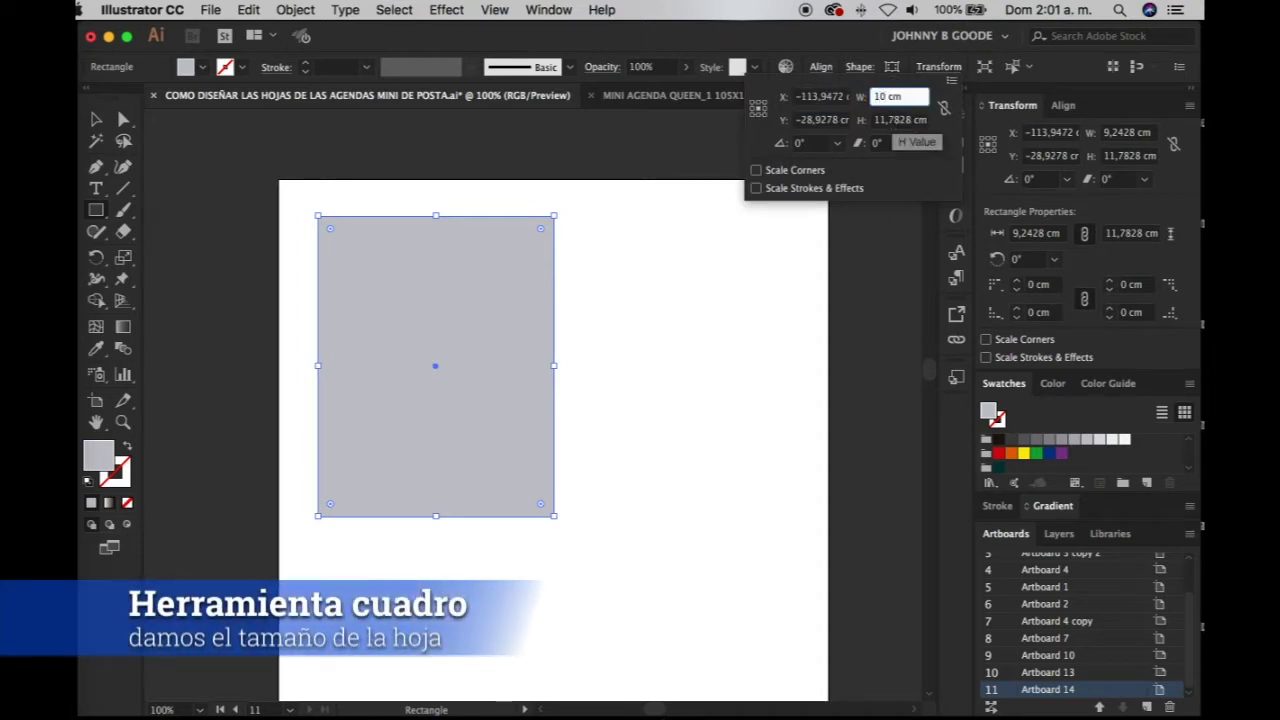
click(889, 122)
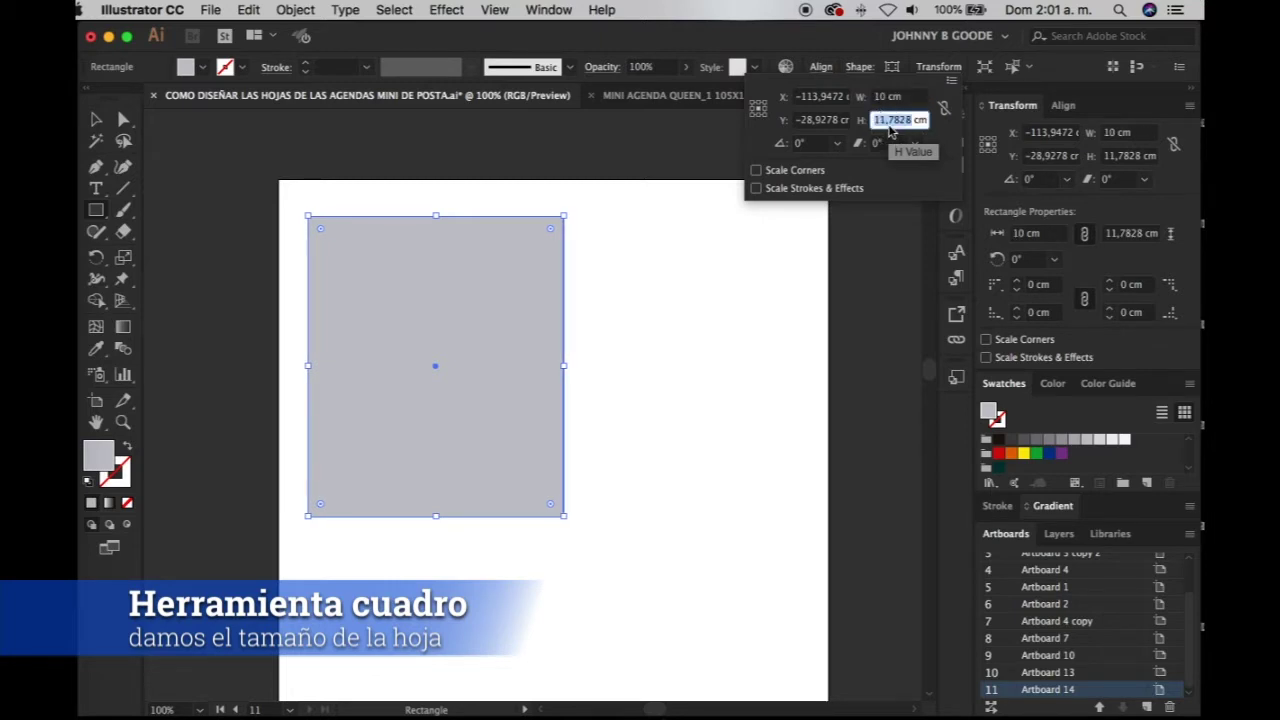
text(13)
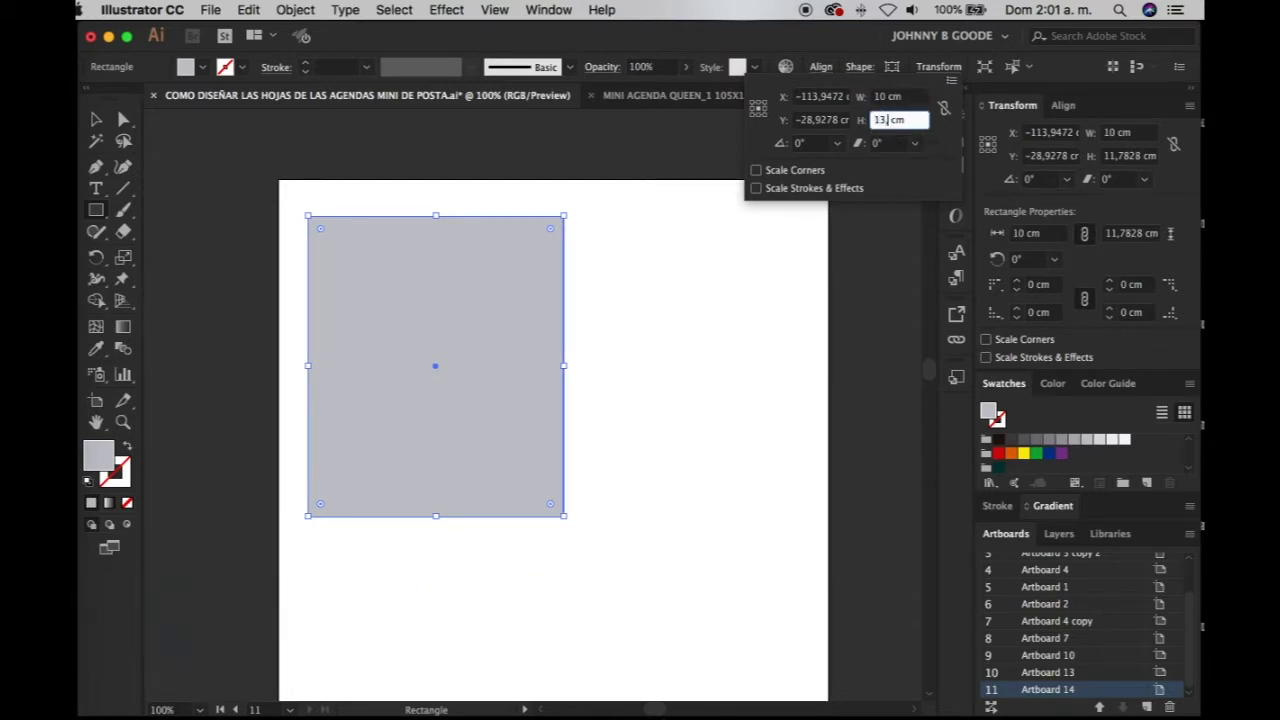
key(Return)
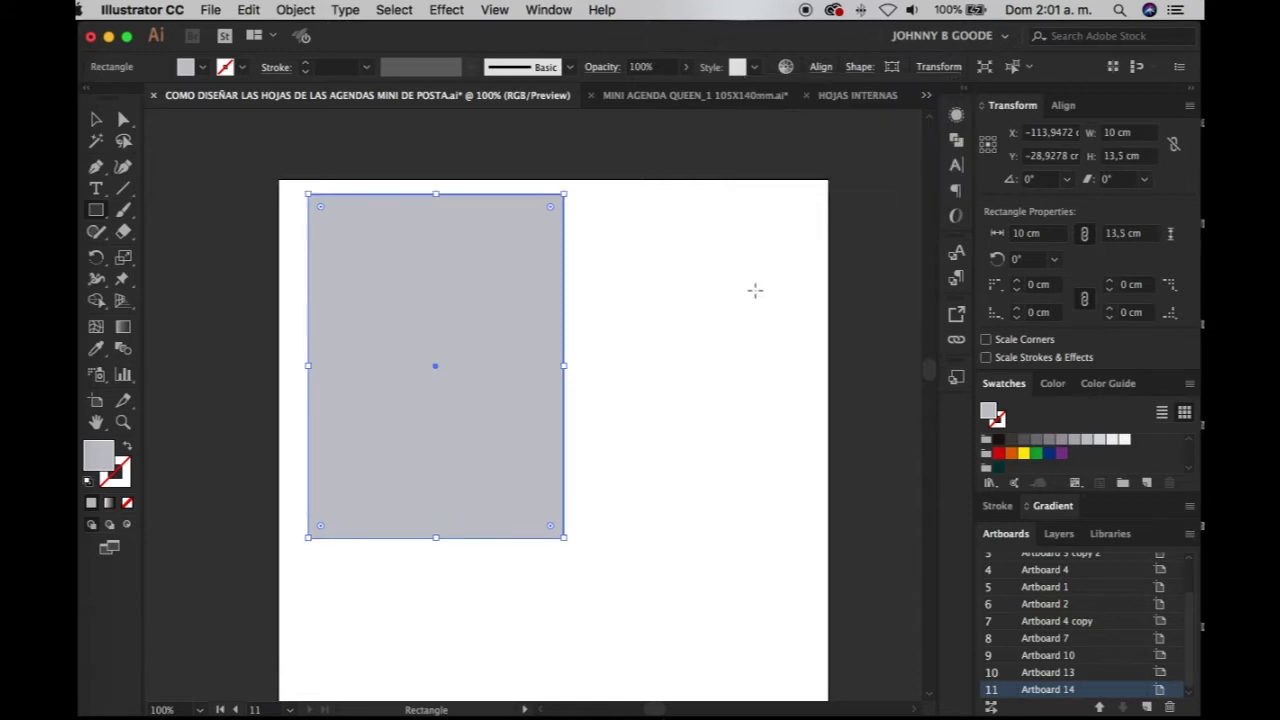
key(v)
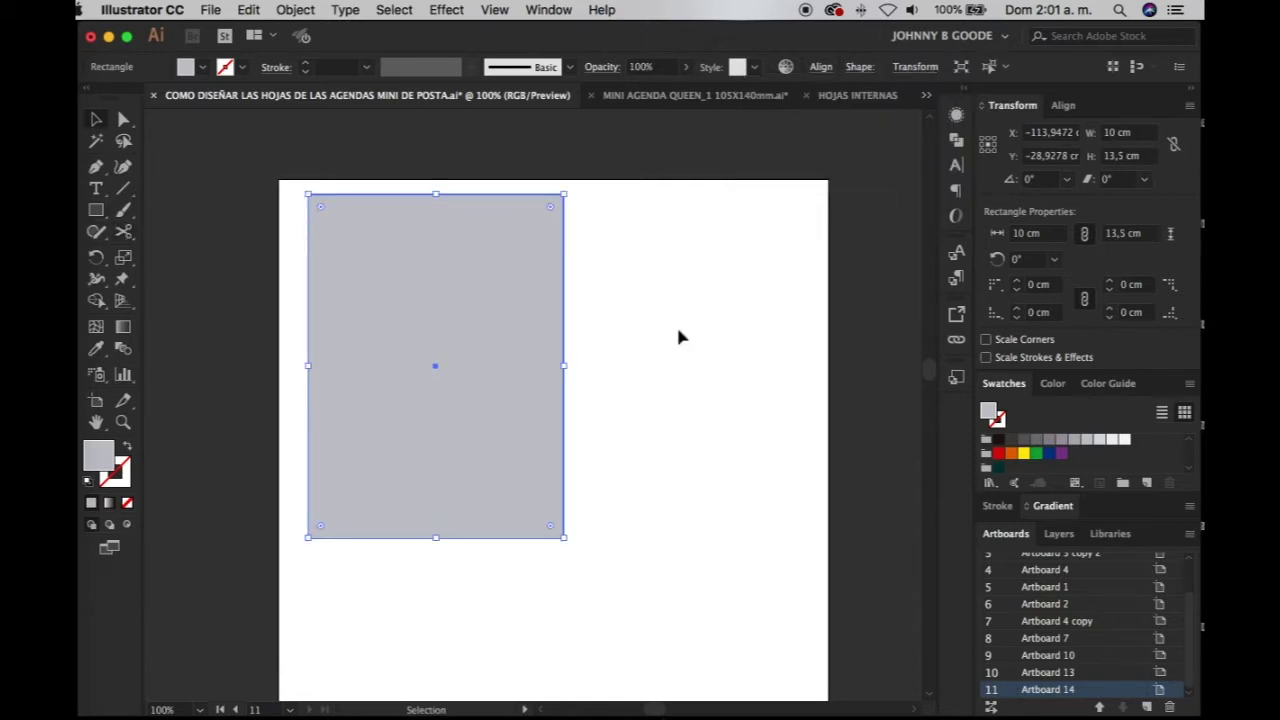
- Review the width, height and hole layout noted on the inner-sheet template next to the cover template
scroll(1024, 581, up, 3)
double_click(1005, 596)
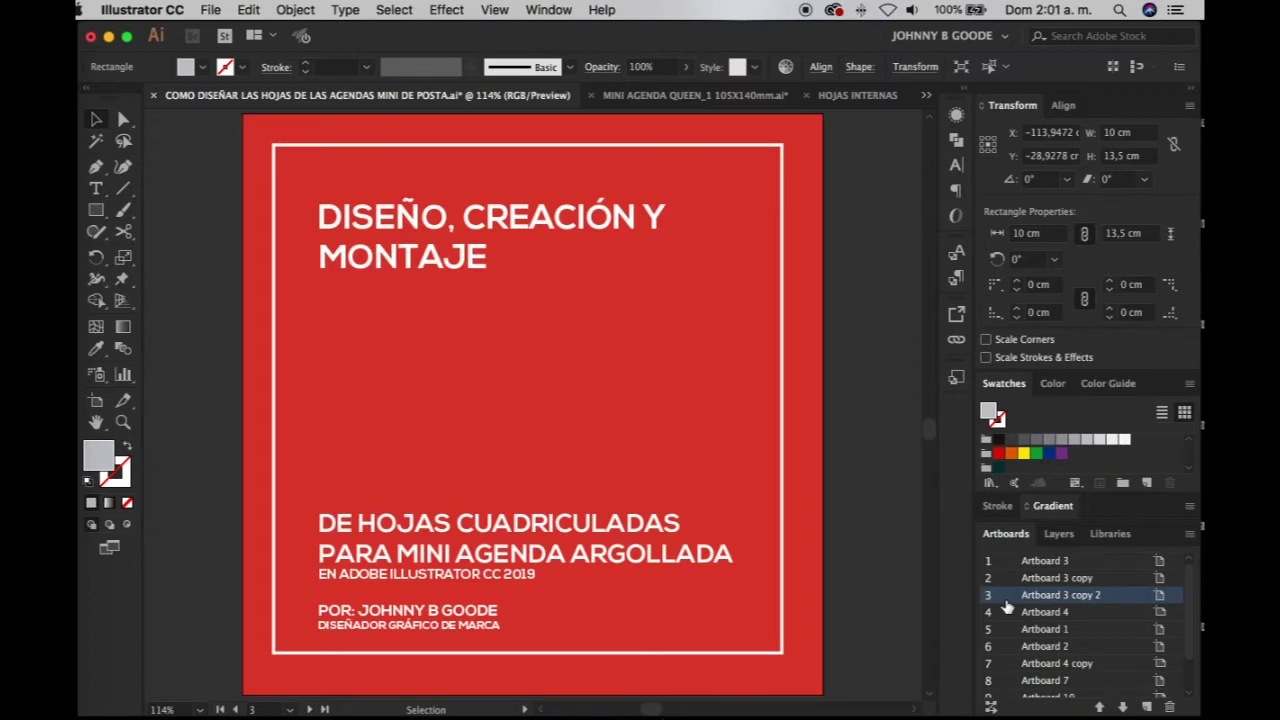
double_click(1005, 613)
key(space)
drag(799, 596, 730, 376)
drag(774, 617, 531, 500)
drag(614, 548, 557, 506)
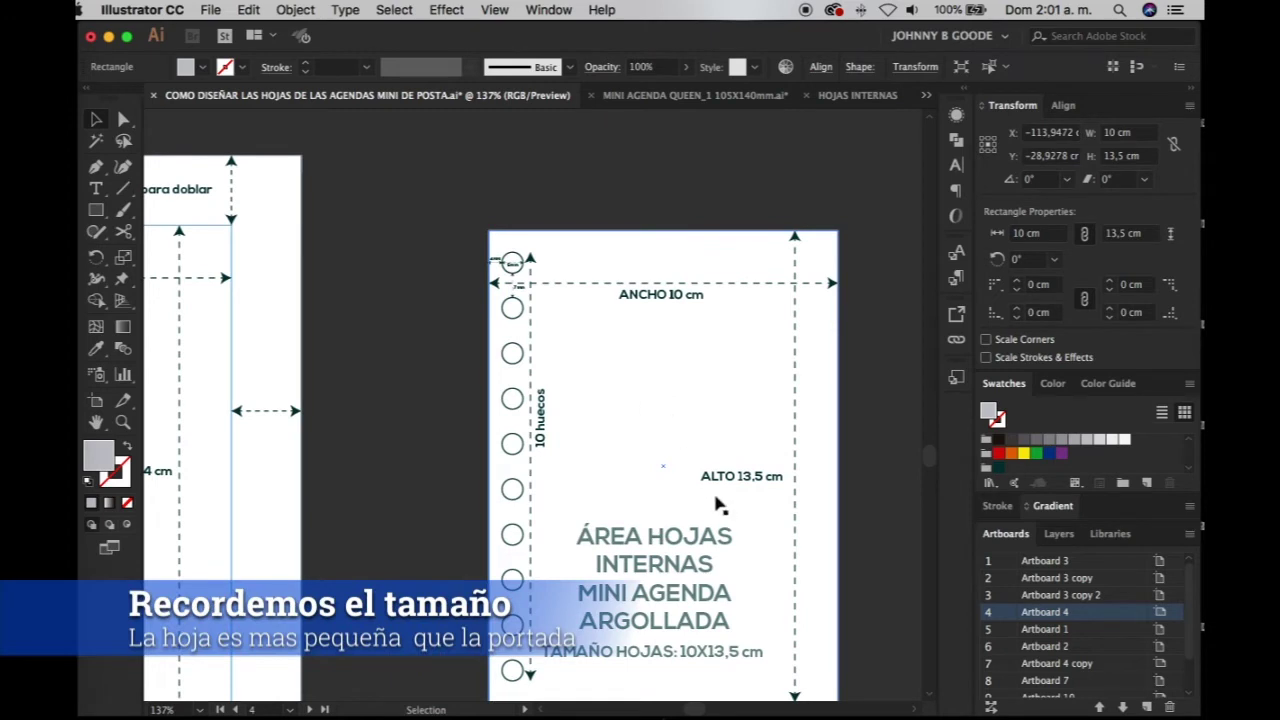
- Look over the dimensions on the inner-sheet template and return to the Letter artboard, Artboard 14
scroll(720, 505, down, 3)
click(745, 422)
click(672, 235)
click(863, 411)
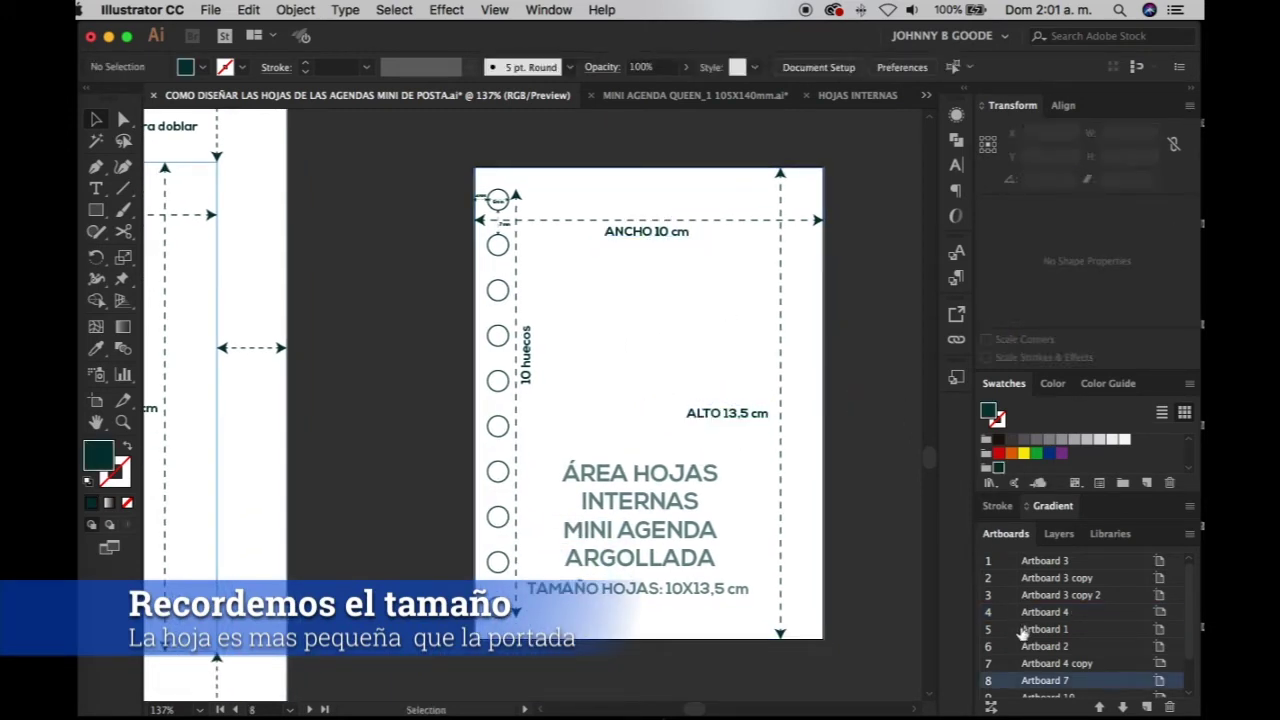
scroll(1020, 662, down, 2)
double_click(1010, 690)
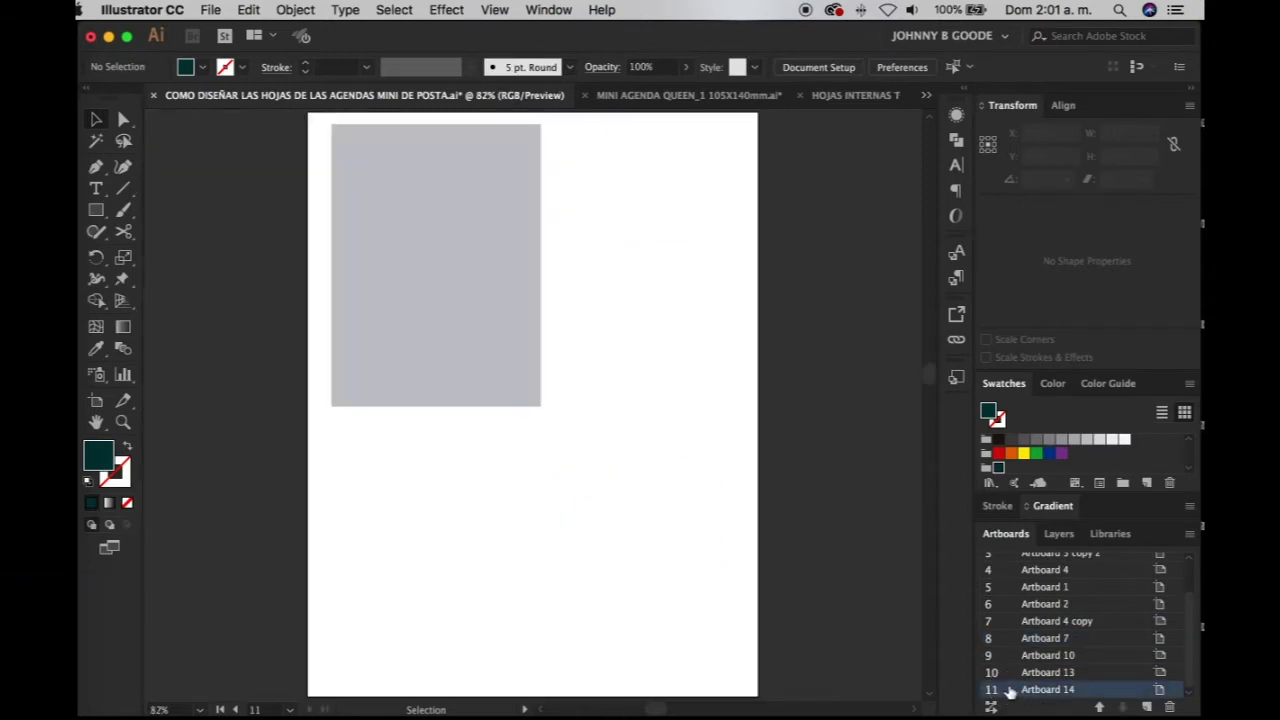
- Check the width and height values of the grey sheet rectangle
click(472, 314)
click(915, 67)
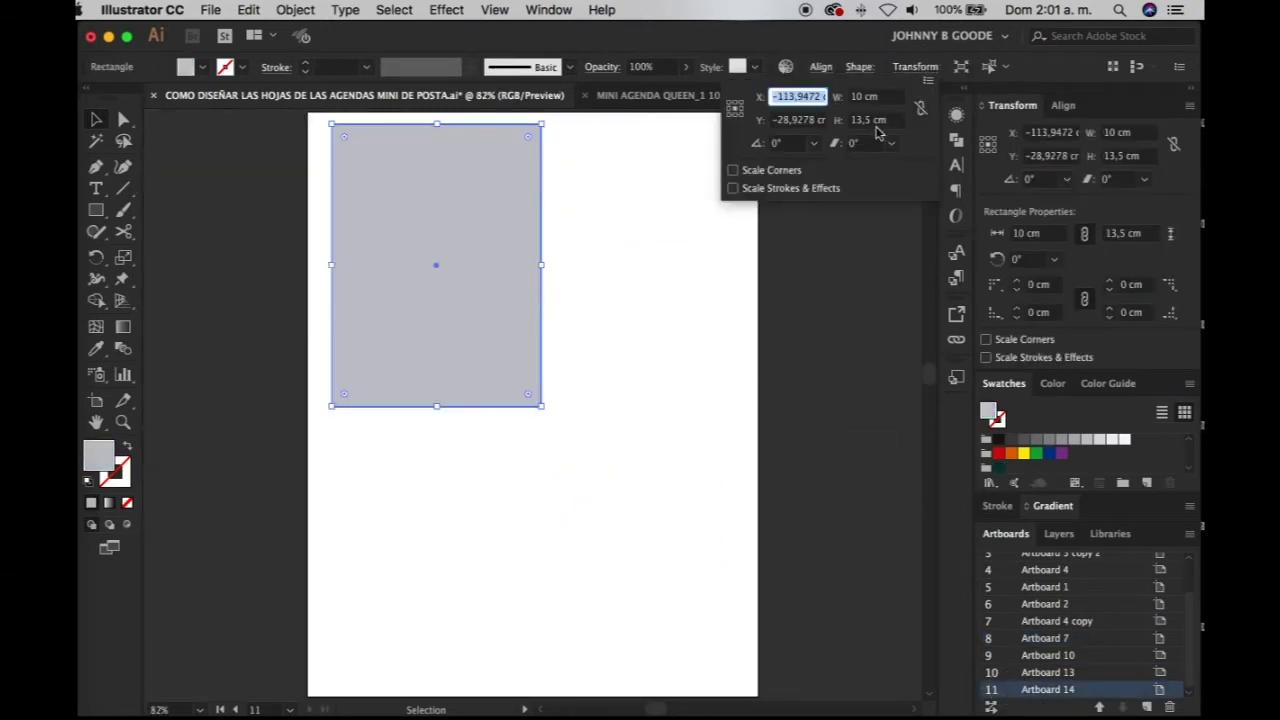
click(862, 97)
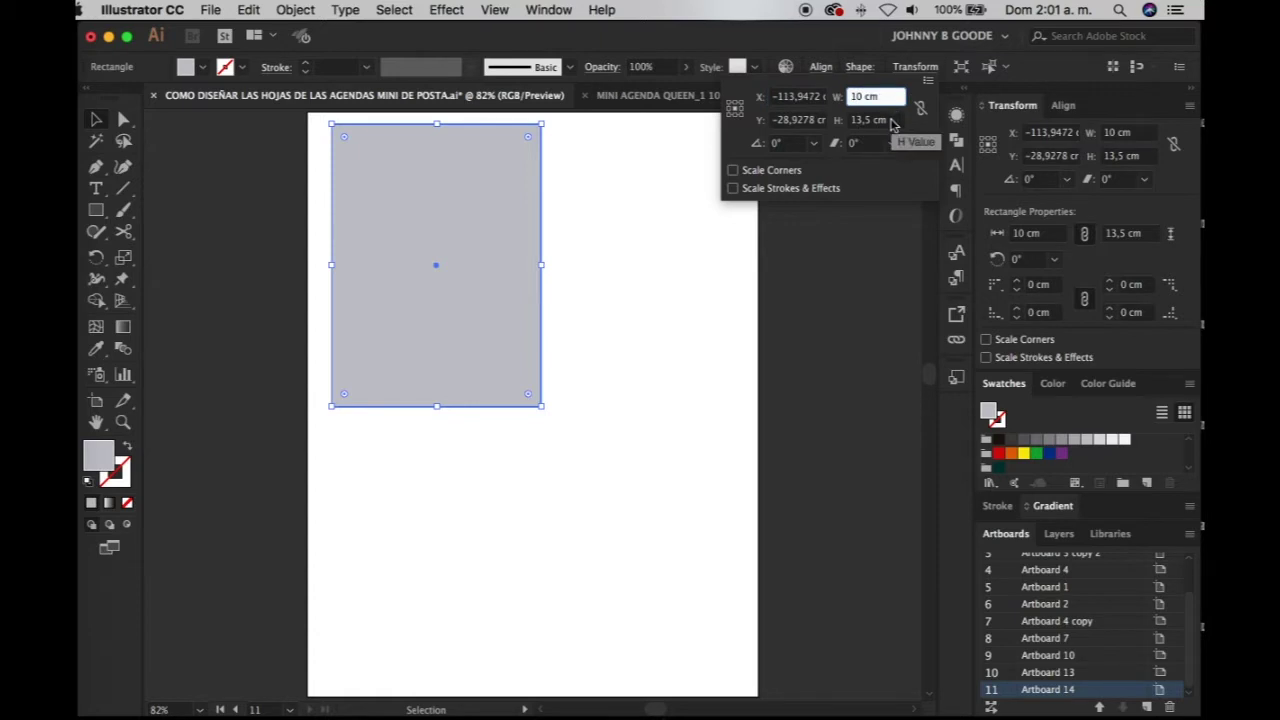
click(890, 121)
click(867, 260)
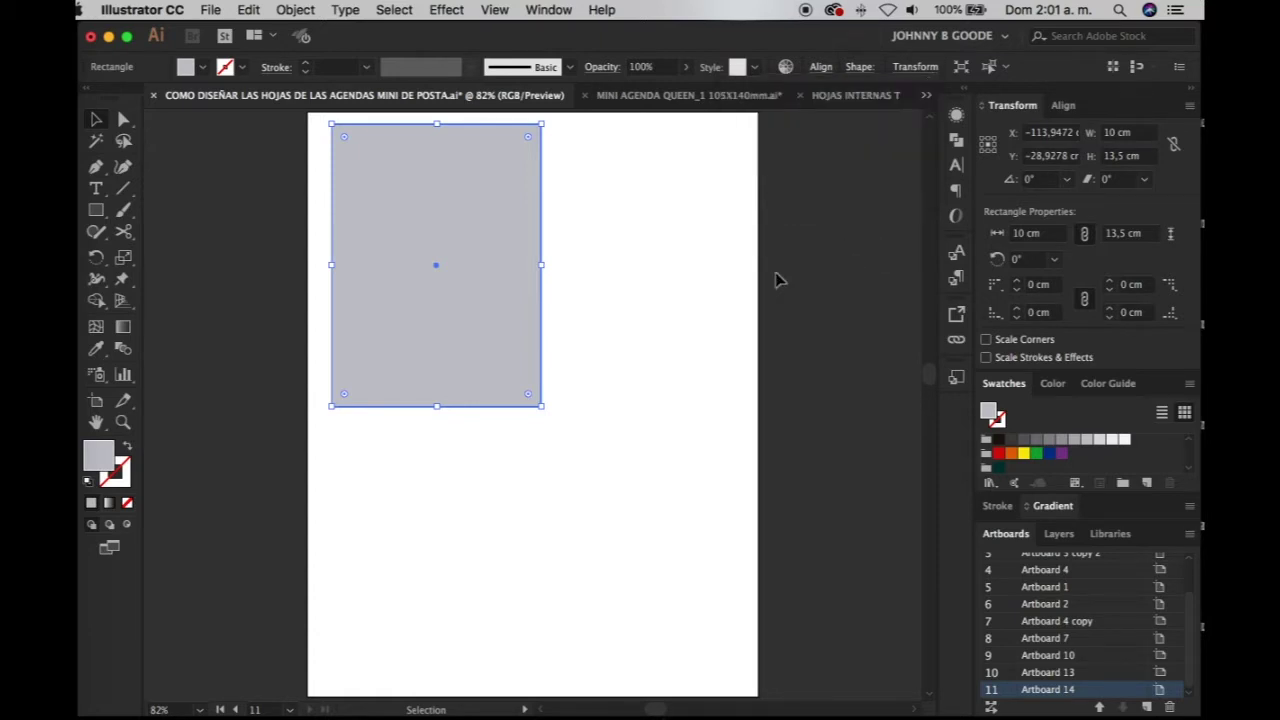
- Copy the grey sheet rectangle and paste the duplicate in front, exactly over the original
scroll(436, 157, up, 1)
key(space)
drag(595, 245, 635, 268)
scroll(480, 222, up, 1)
scroll(480, 222, down, 1)
key(space)
click(619, 243)
click(564, 231)
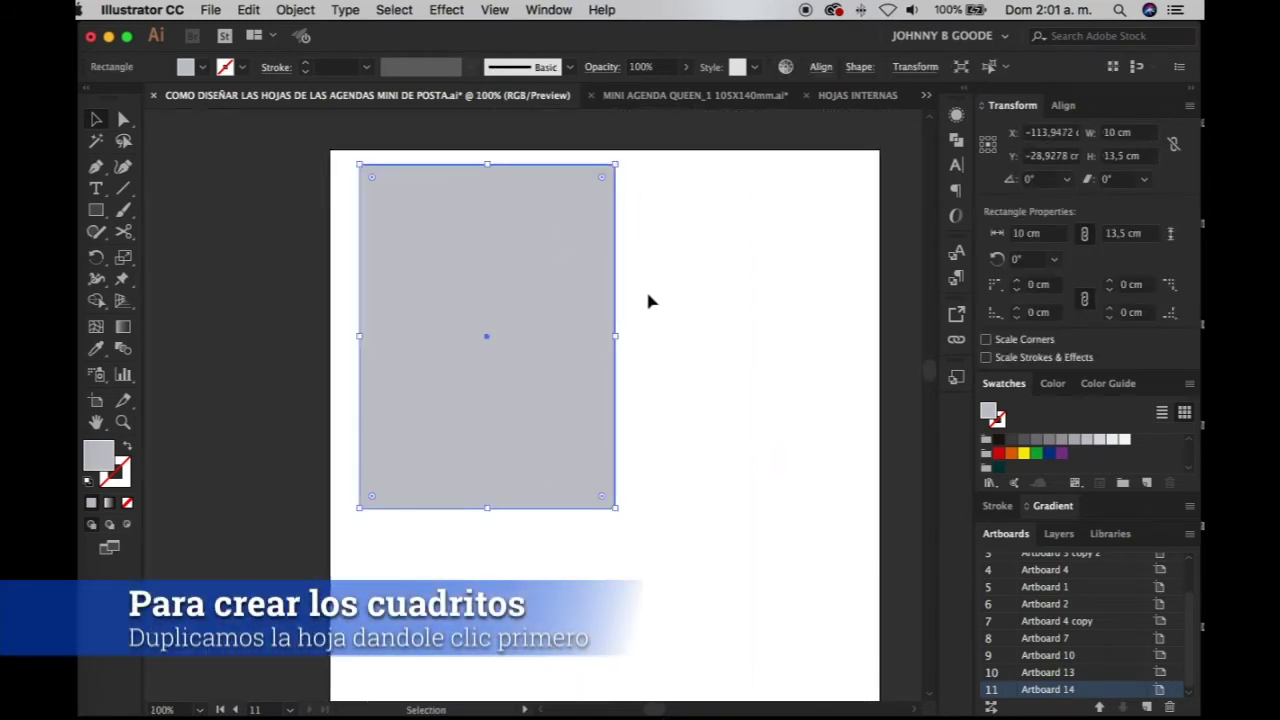
scroll(534, 204, up, 1)
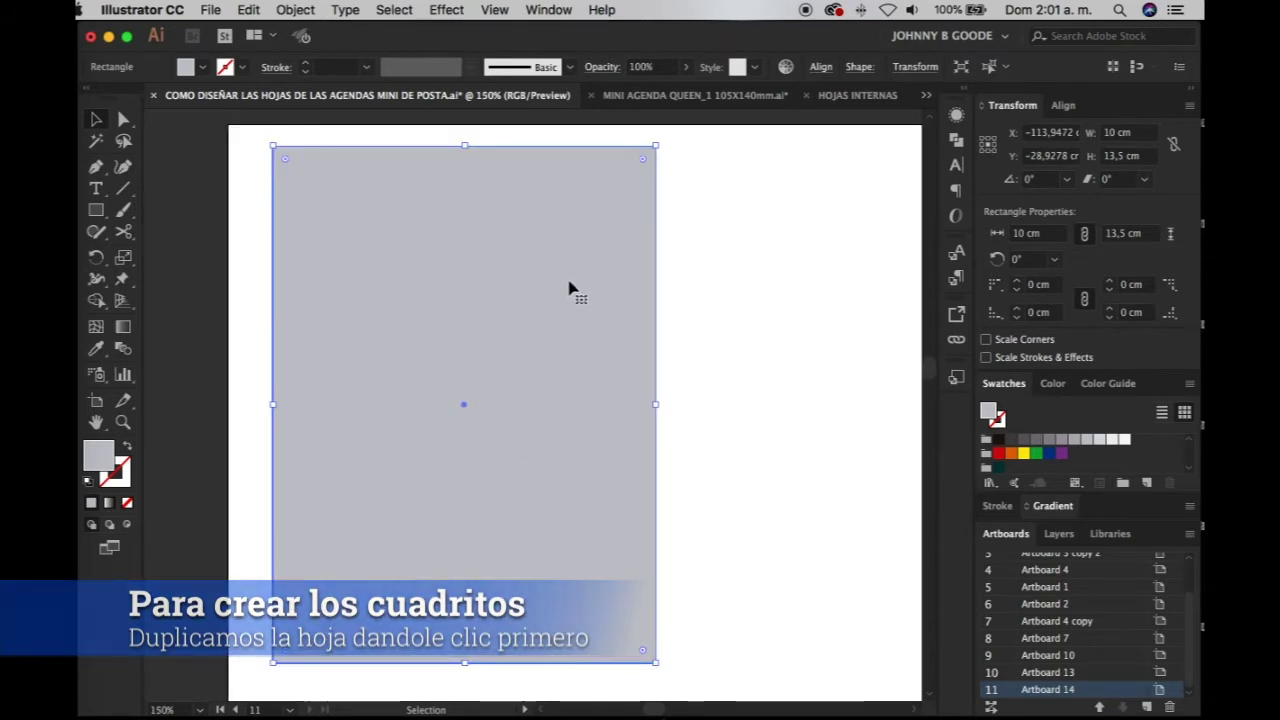
click(745, 284)
click(606, 282)
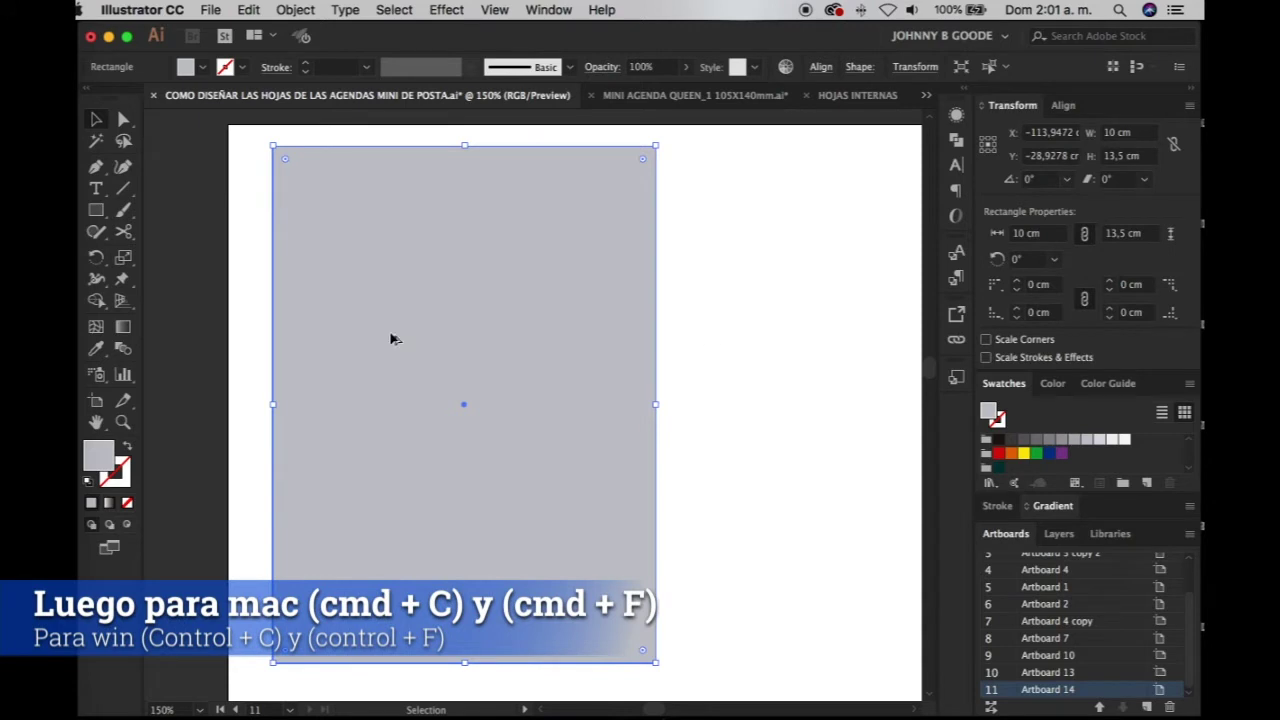
scroll(430, 347, down, 1)
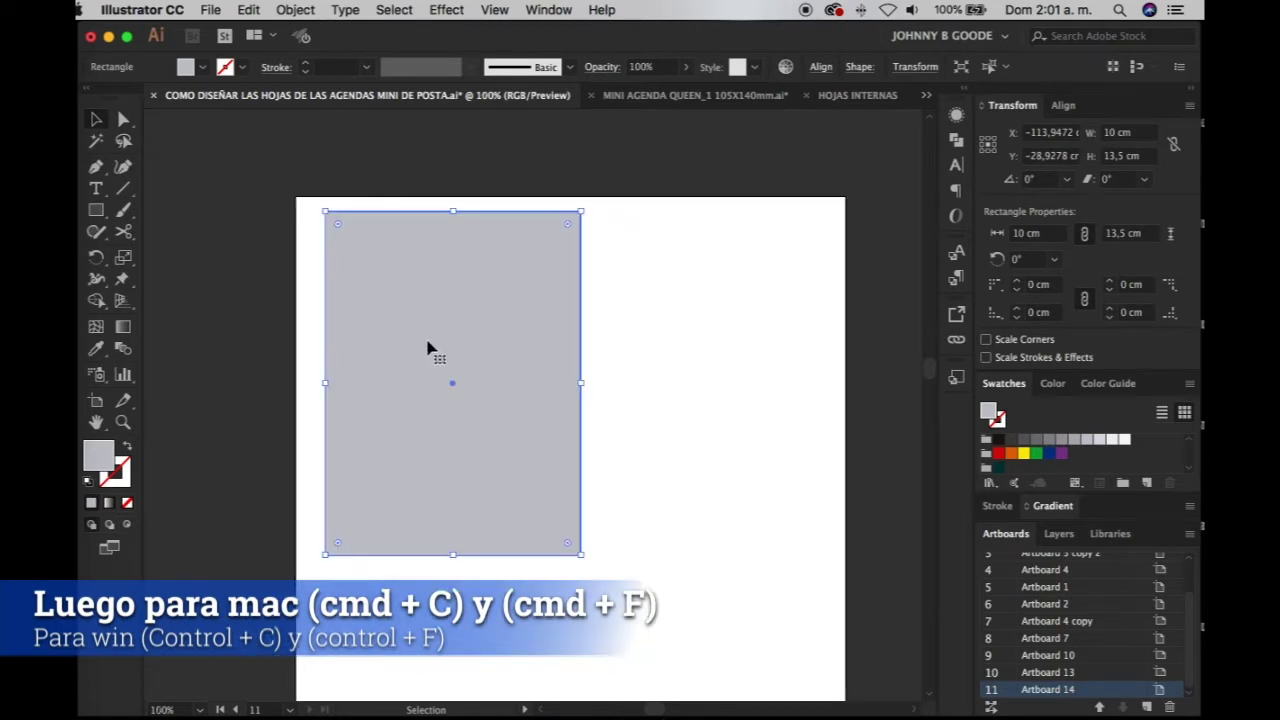
key(super+c)
key(super+f)
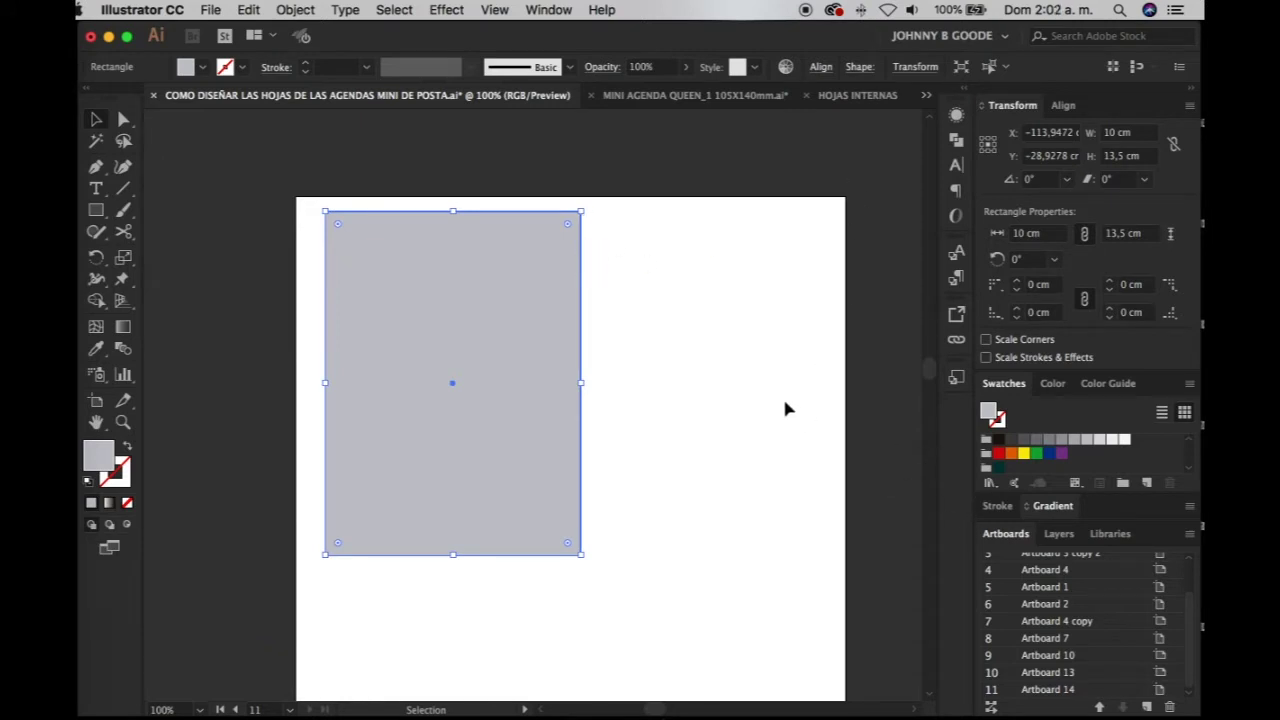
- Set the duplicate rectangle's width to 9 cm and its height to 10 cm
click(918, 68)
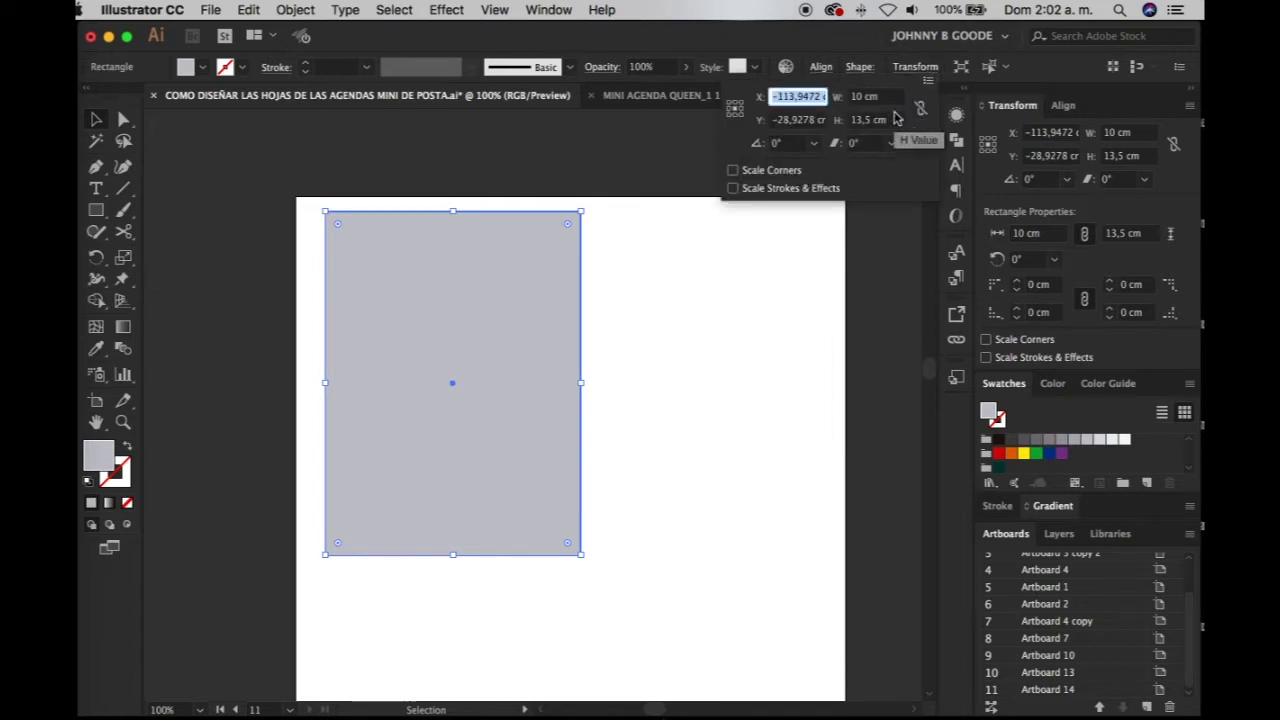
key(Tab)
text(9)
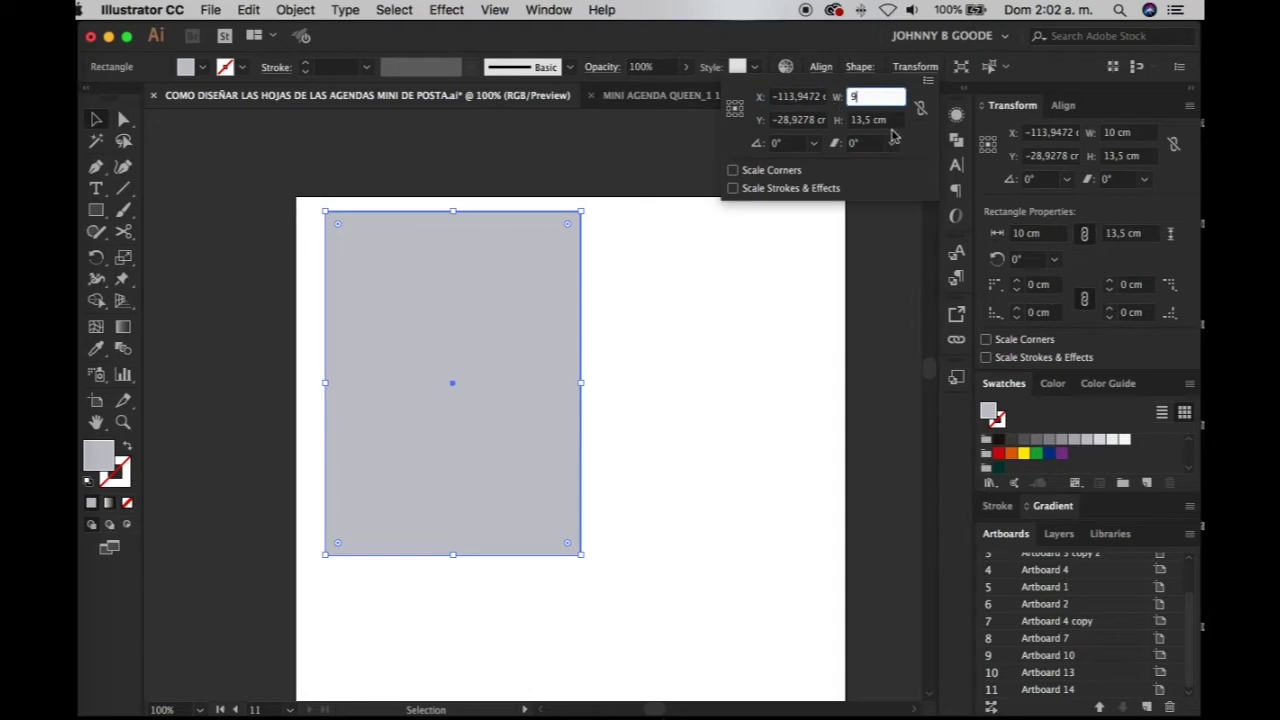
key(Tab)
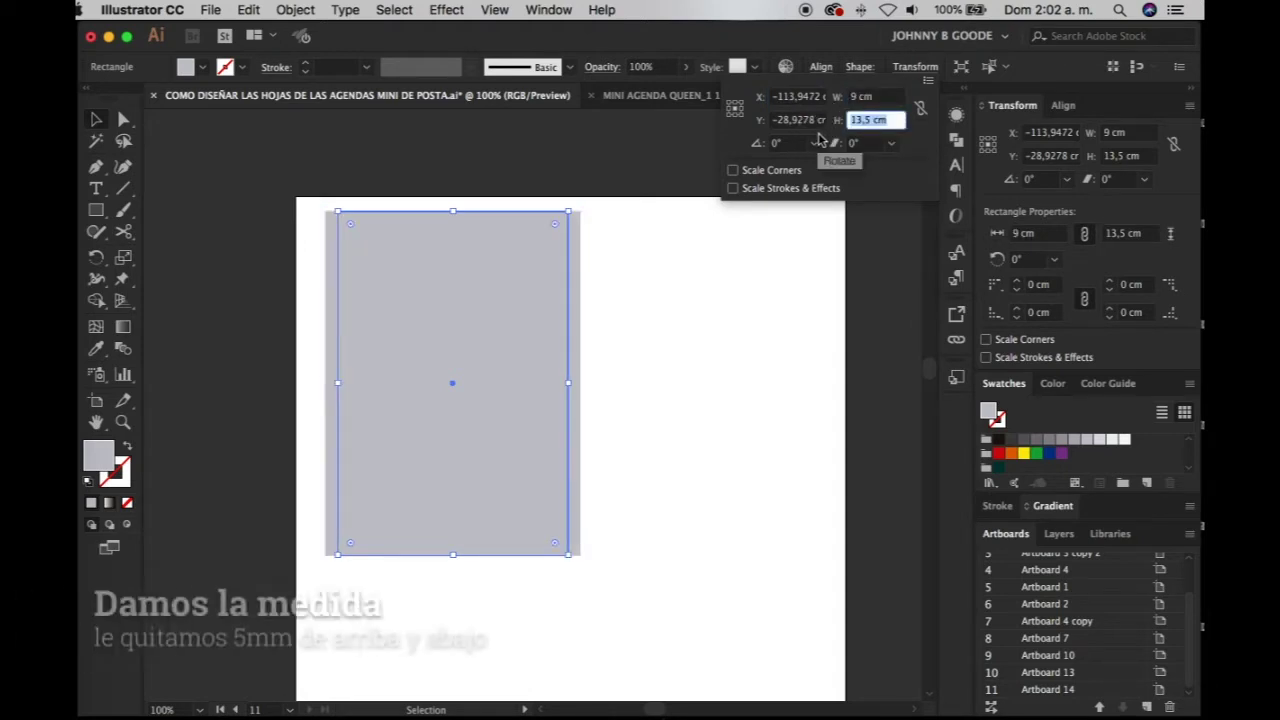
text(10)
key(Return)
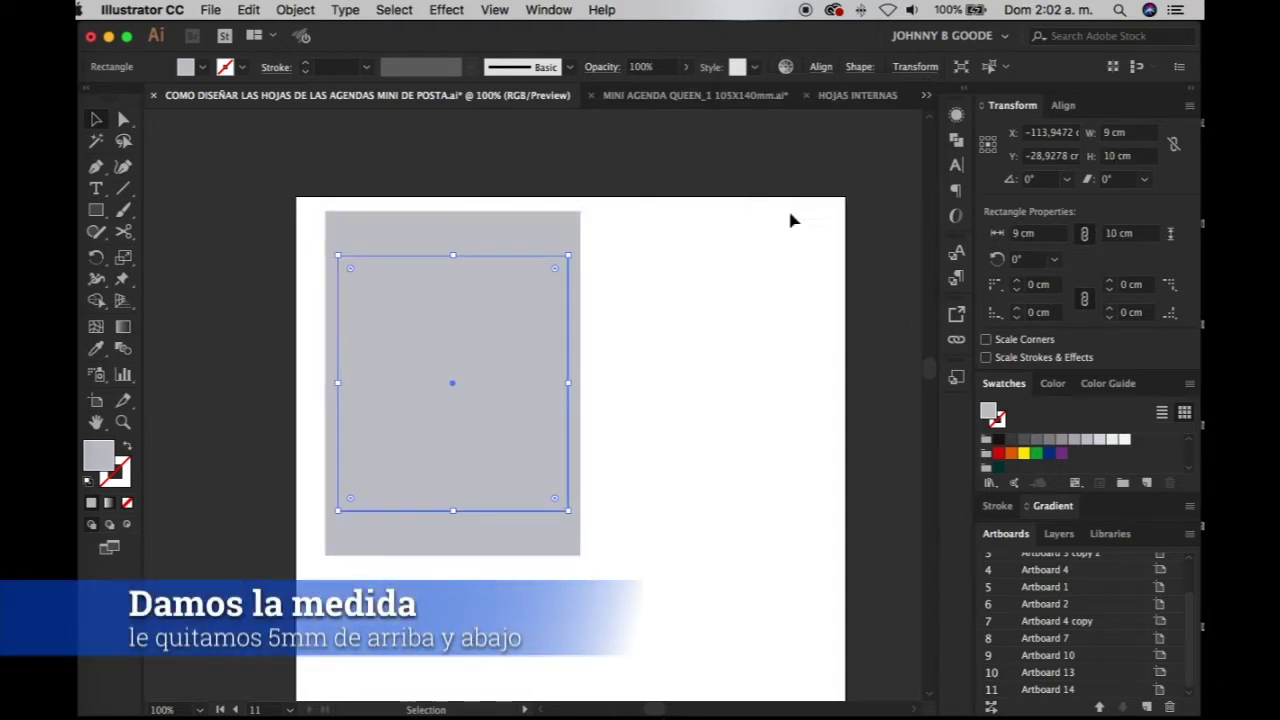
- Undo the last height change on the inner rectangle, keeping it selected
drag(459, 256, 459, 211)
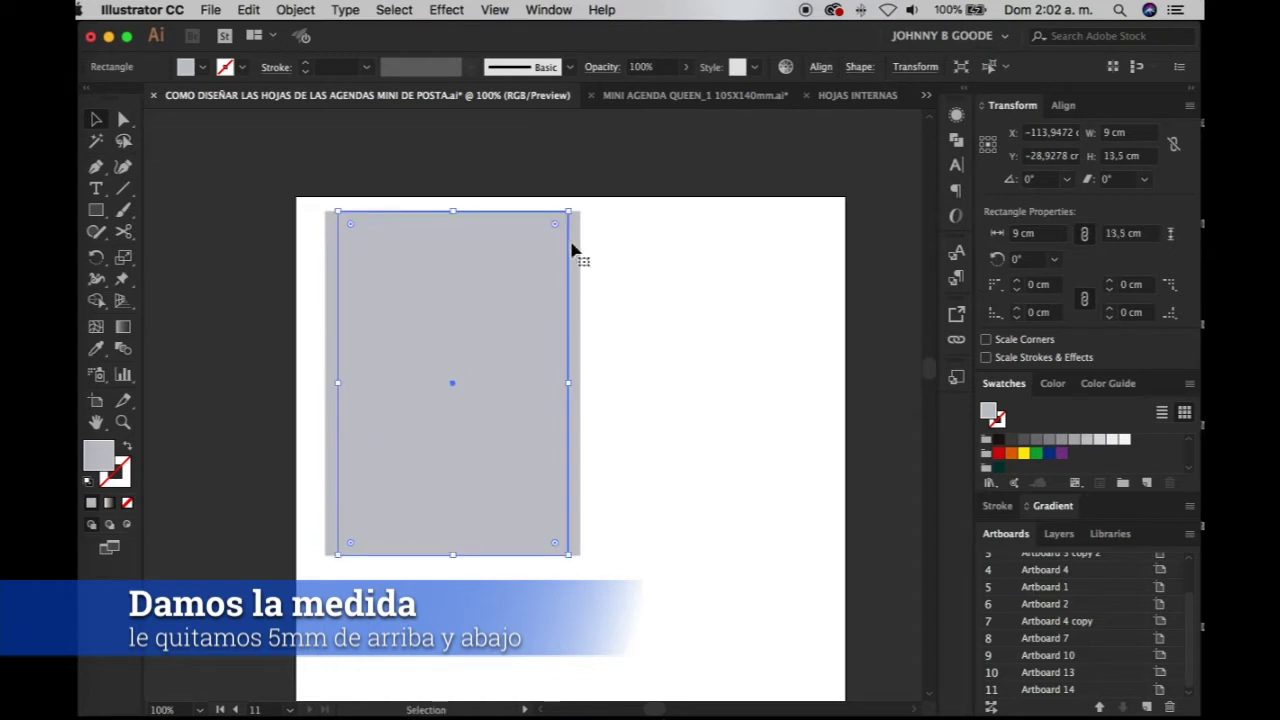
click(915, 66)
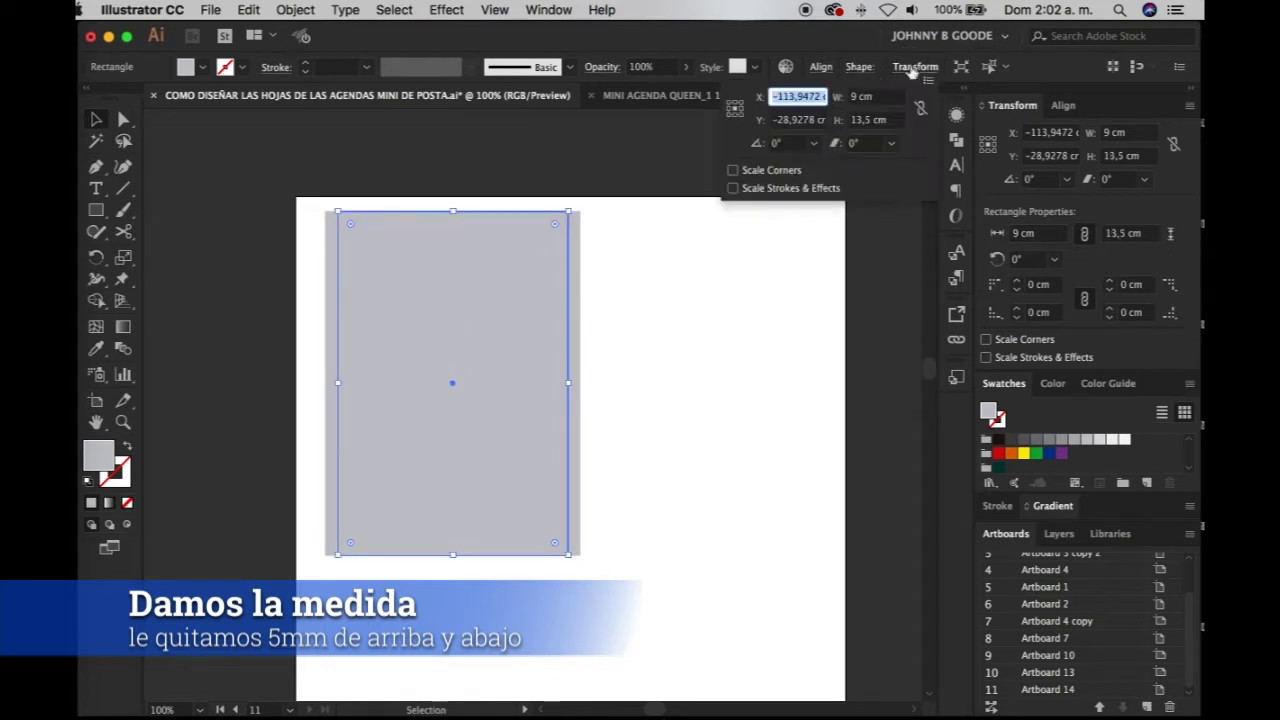
click(862, 122)
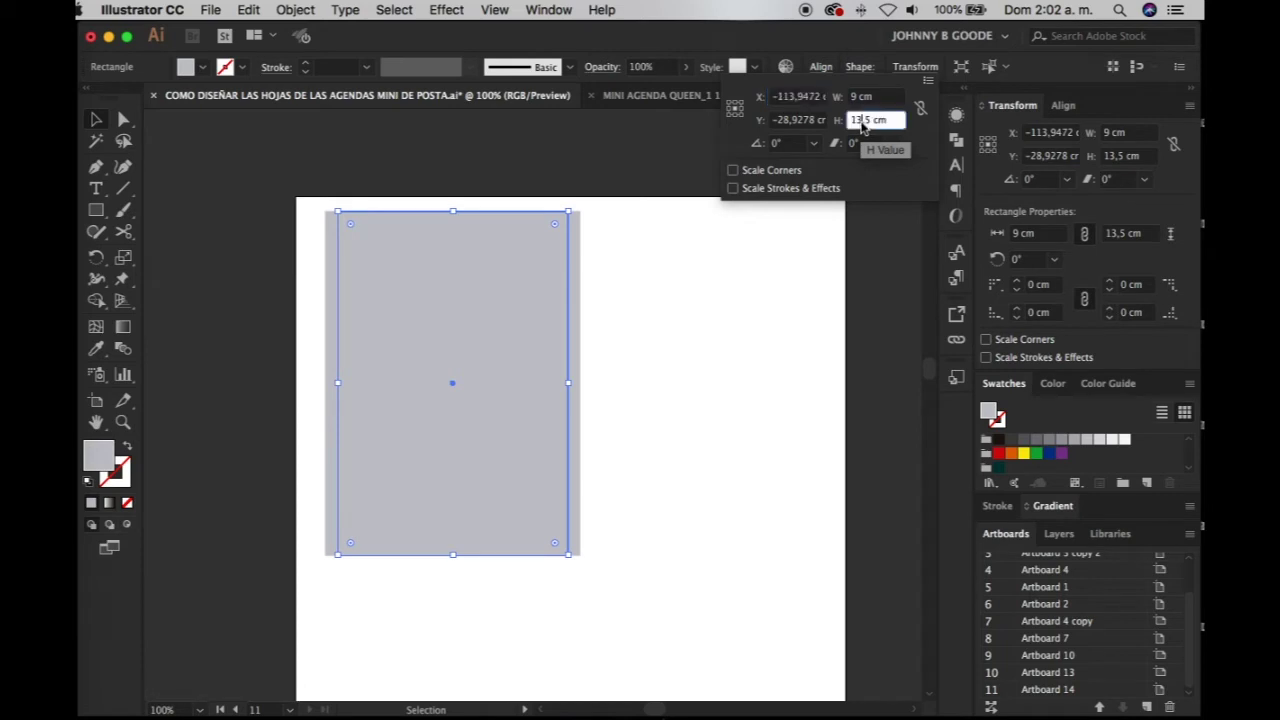
click(783, 263)
click(654, 309)
click(552, 261)
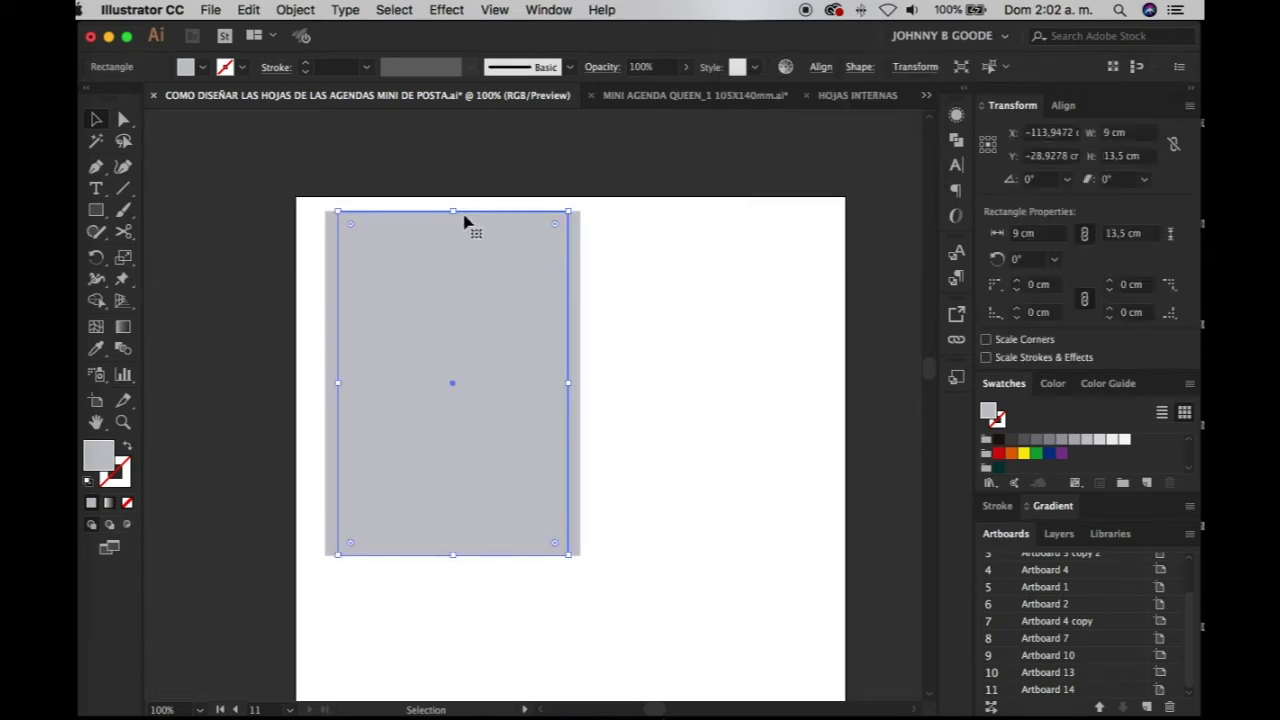
- Set the inner rectangle's height to 10 cm while keeping it centred on the grey sheet
click(912, 71)
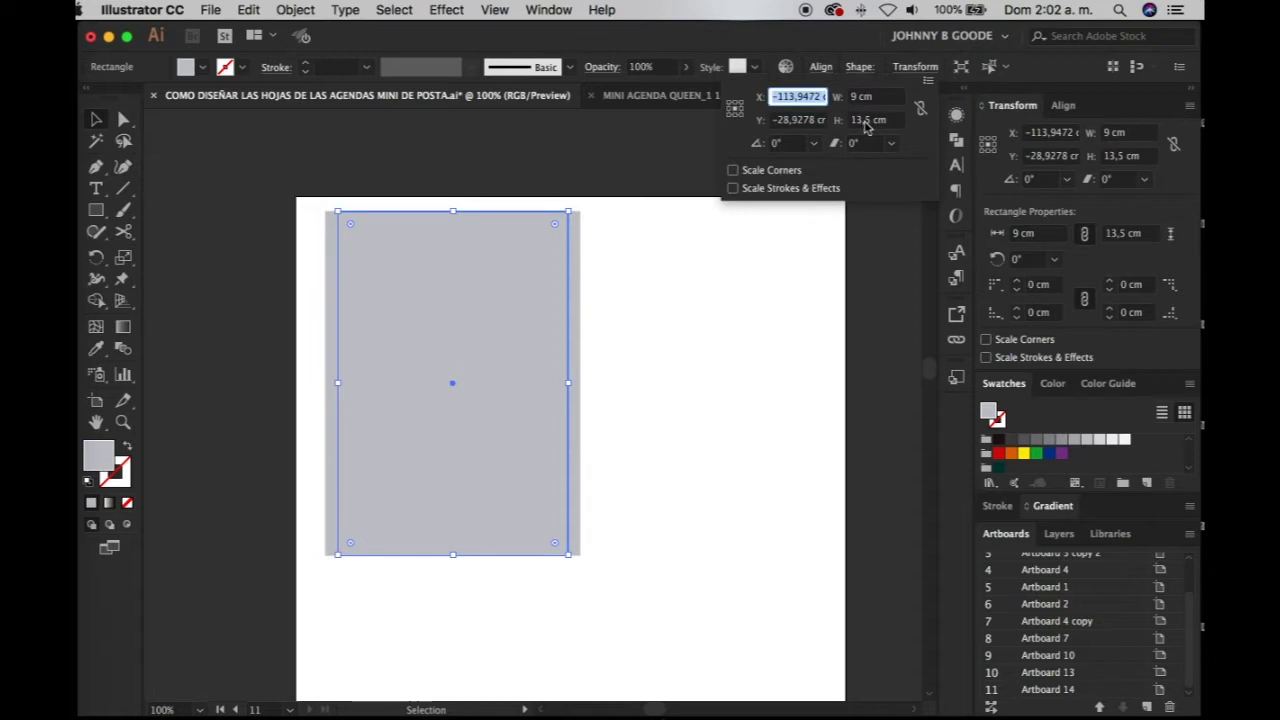
click(866, 121)
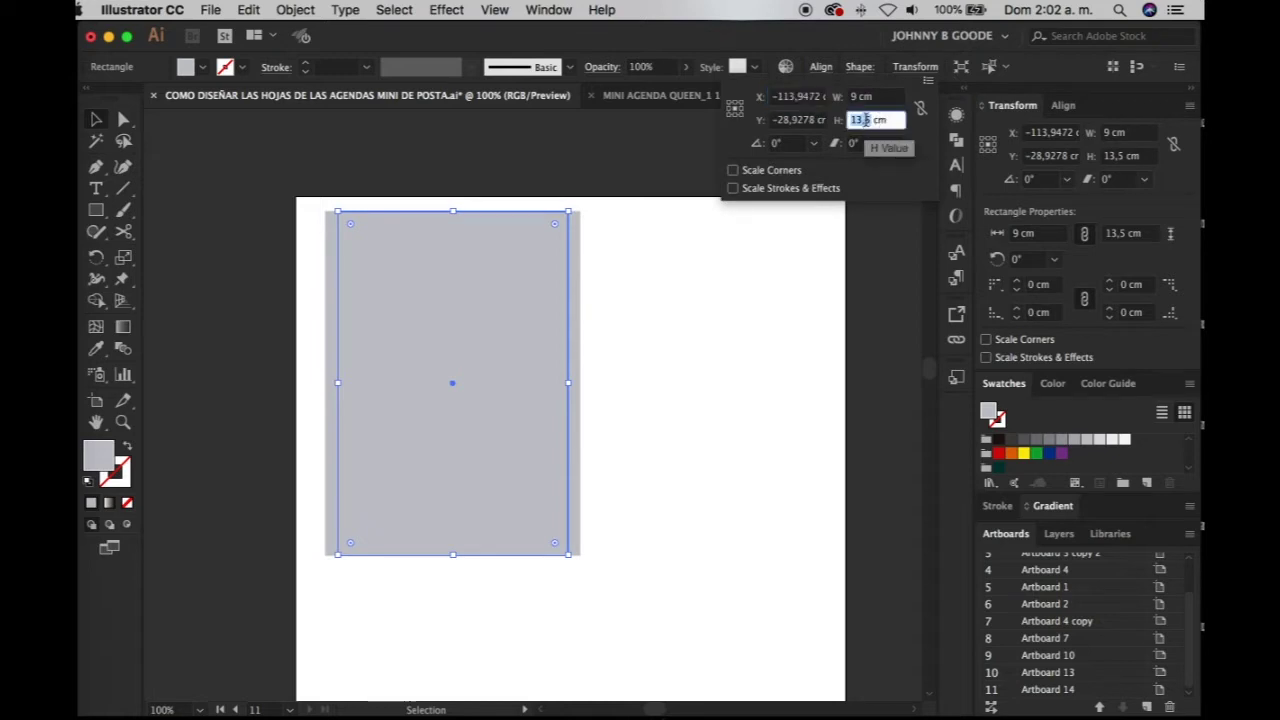
text(10)
key(Return)
click(746, 234)
- Fill the inner rectangle with white to set it apart from the grey sheet
click(447, 341)
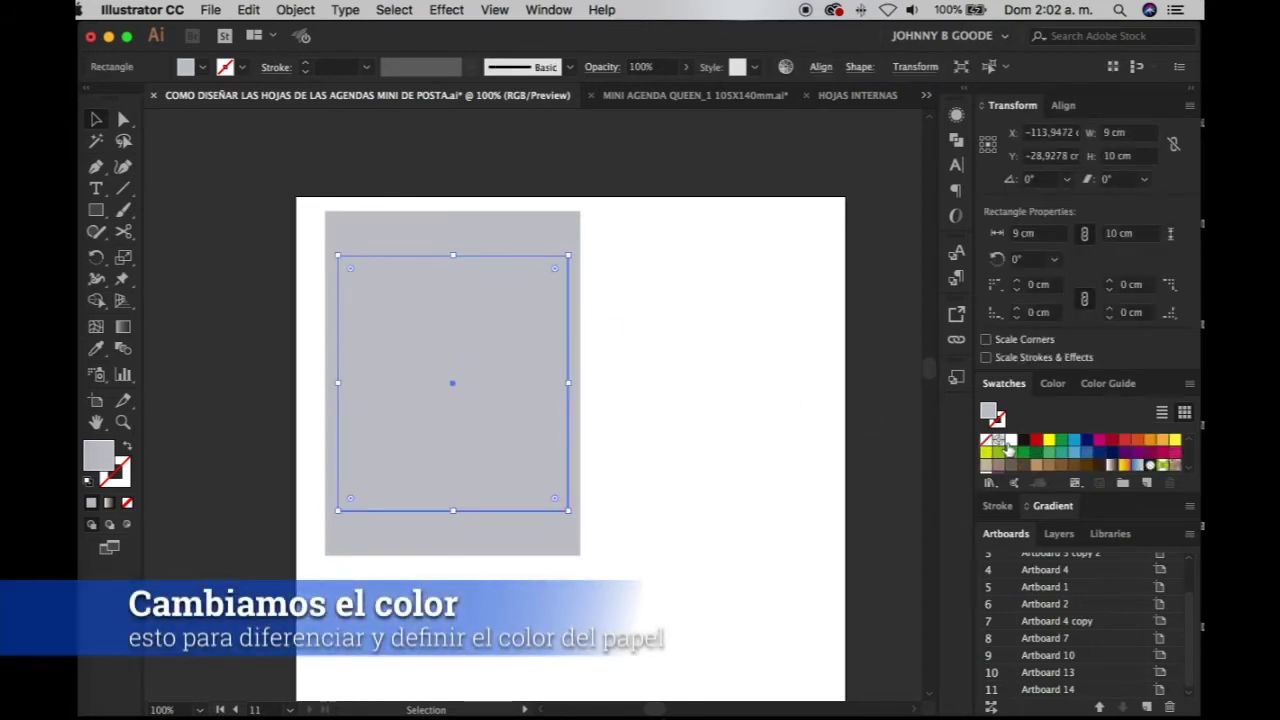
click(1011, 441)
click(739, 385)
scroll(406, 333, up, 1)
- Set the white rectangle's height to 12 cm
click(473, 268)
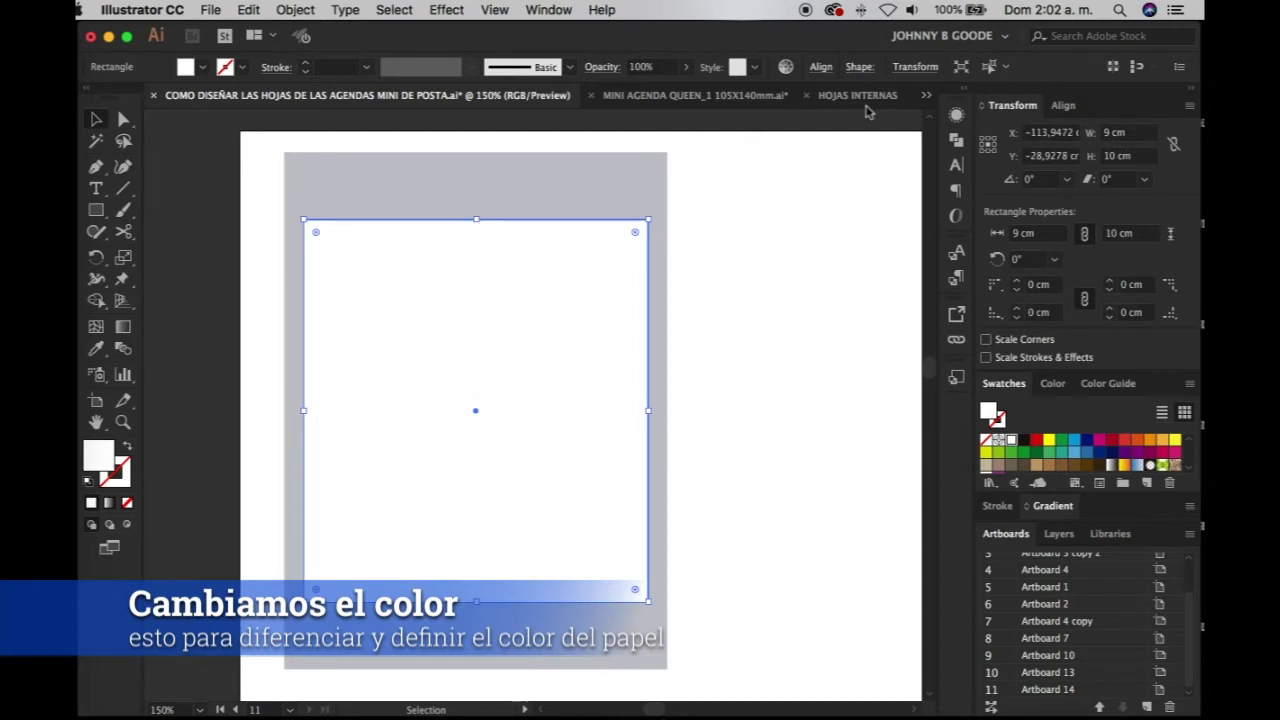
click(913, 67)
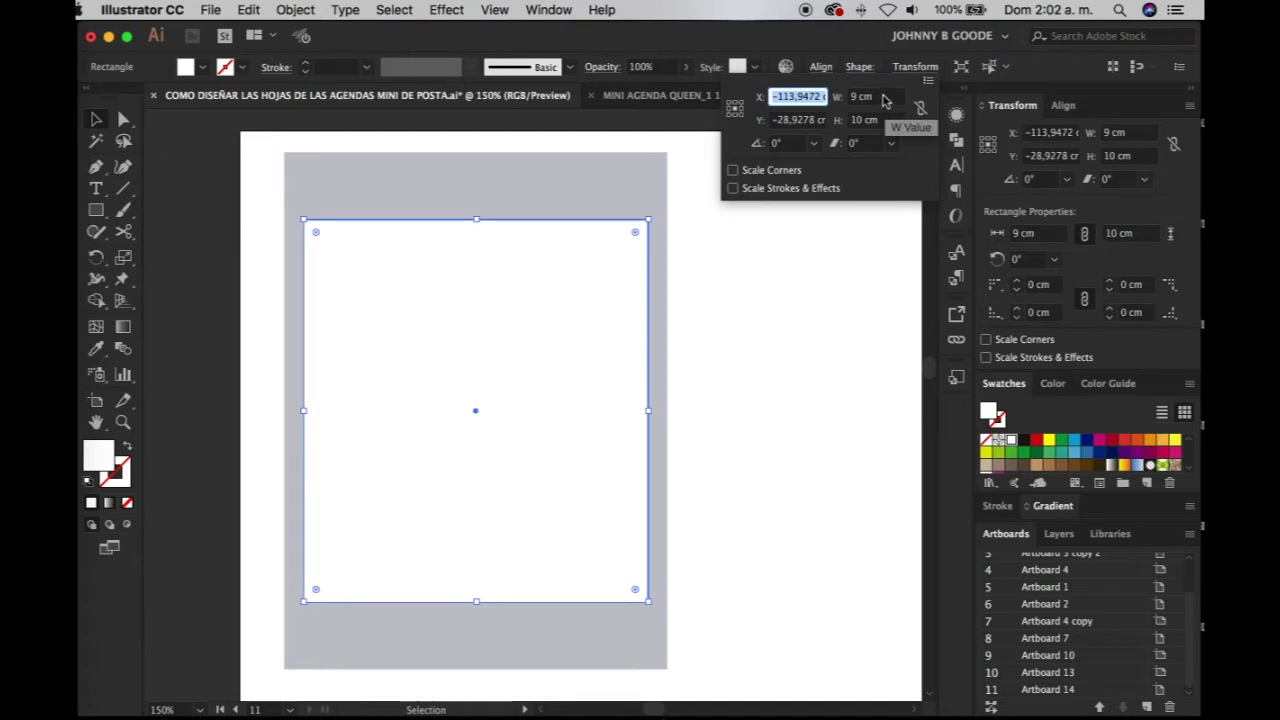
drag(884, 122, 835, 132)
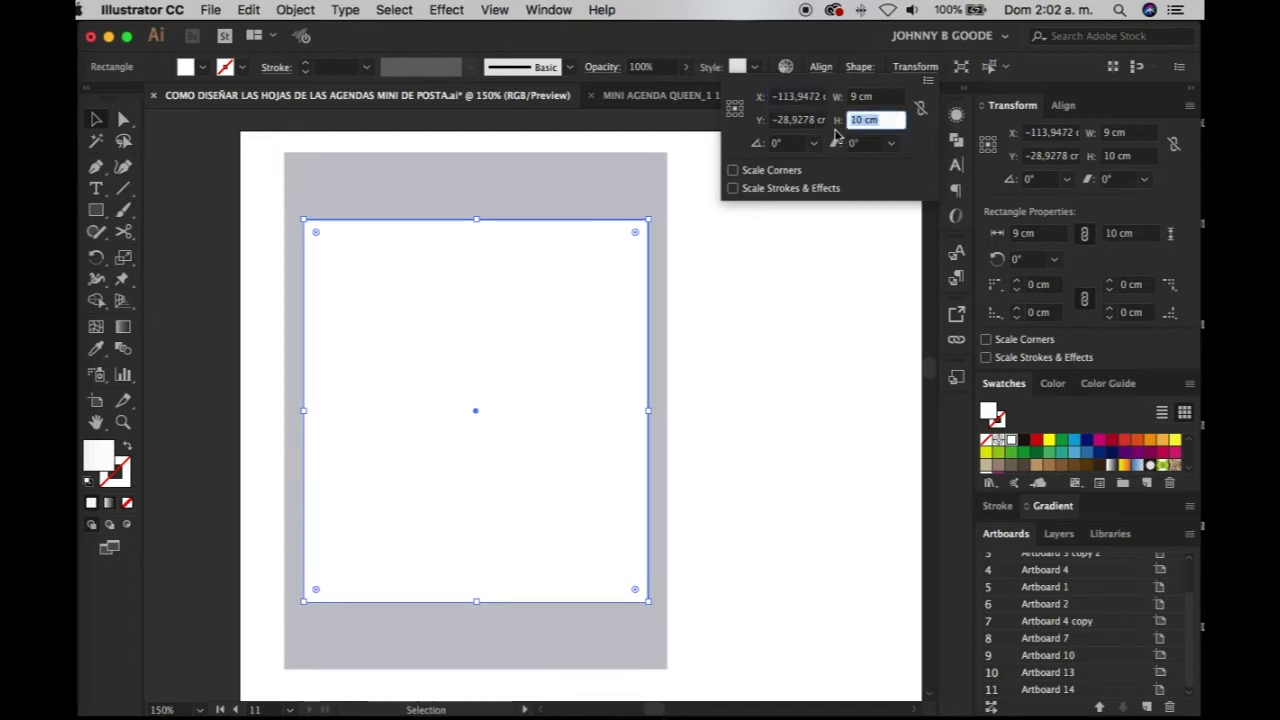
text(12)
key(Return)
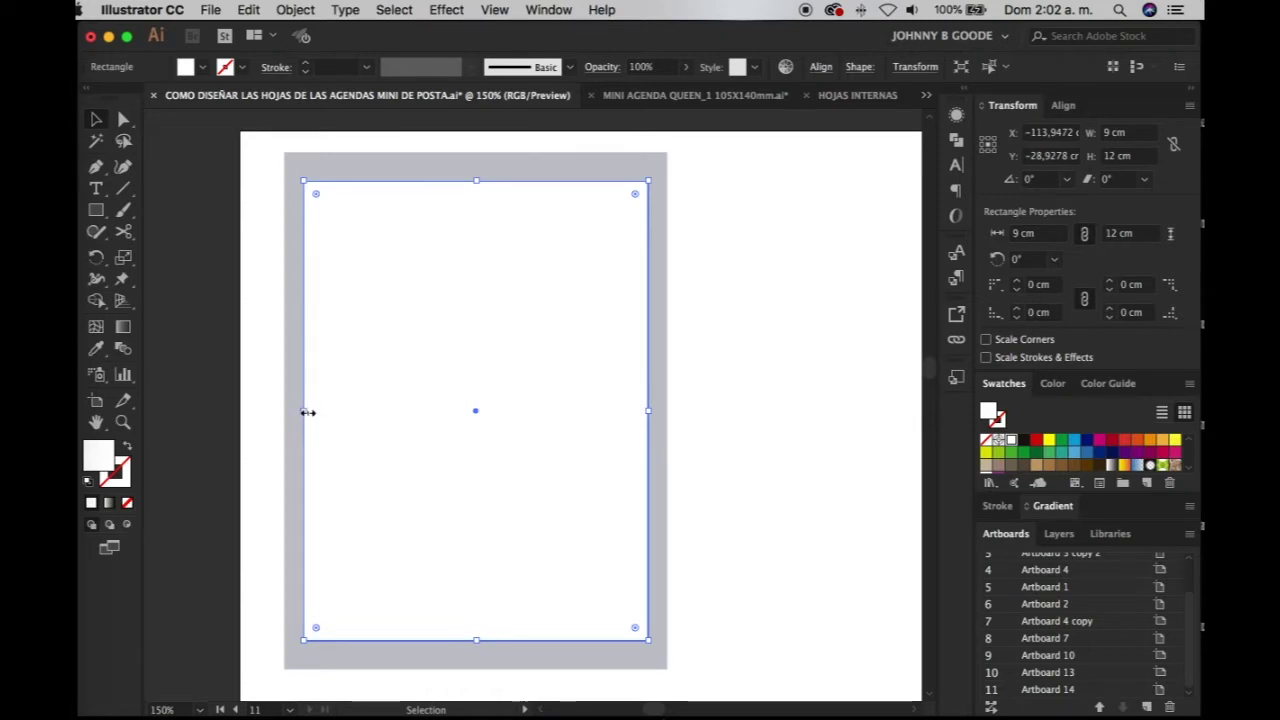
- Pull the white rectangle's left edge inward to leave a margin for the ring holes and set its width to 8 cm
drag(307, 412, 342, 410)
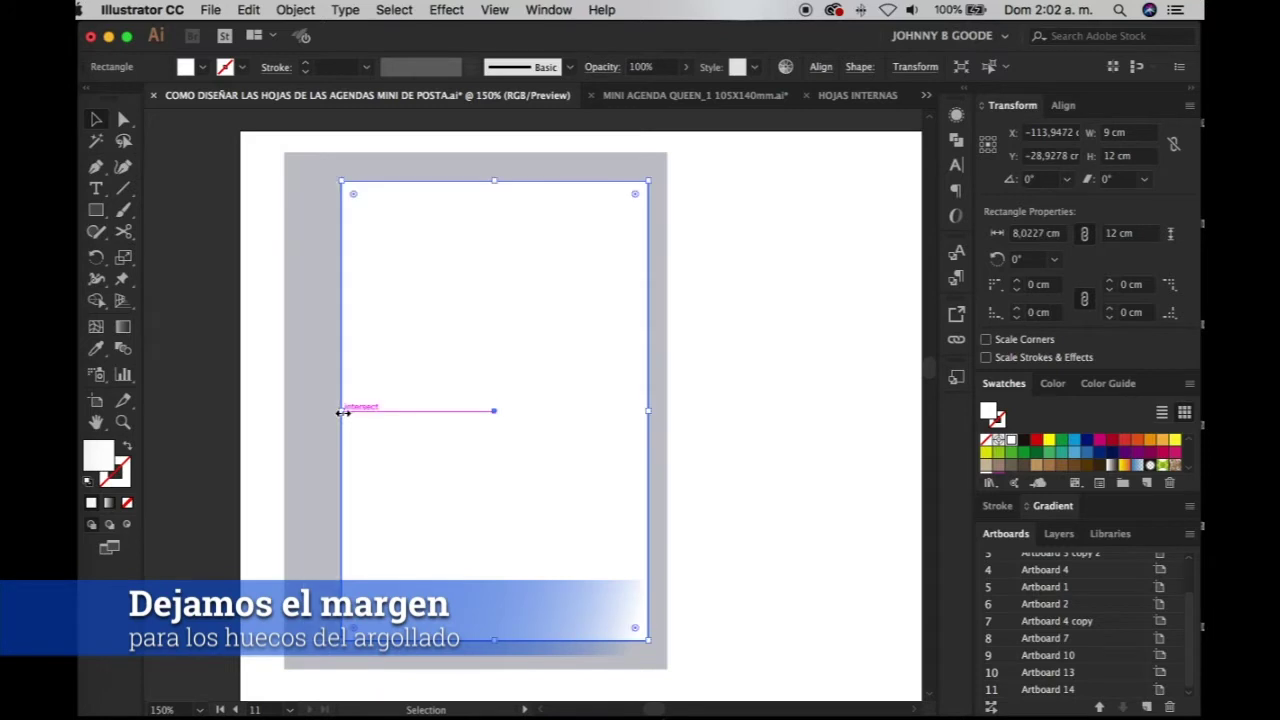
click(915, 66)
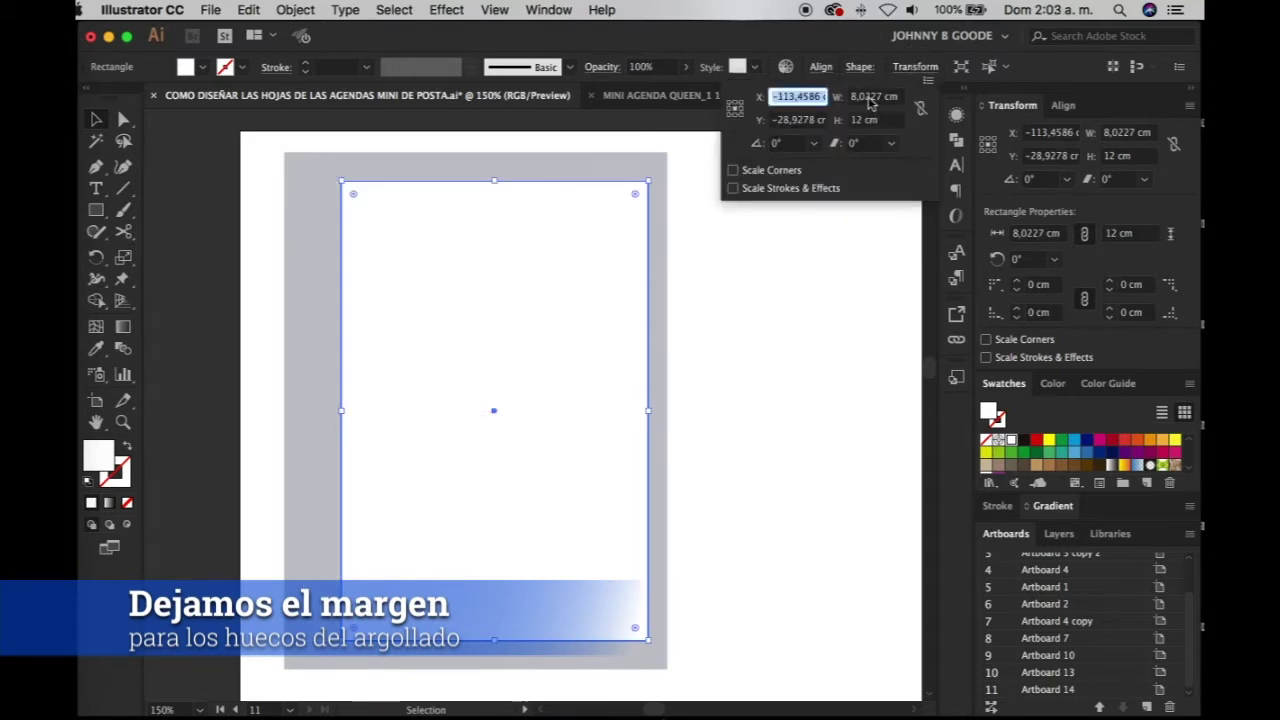
click(870, 96)
text(8)
key(Return)
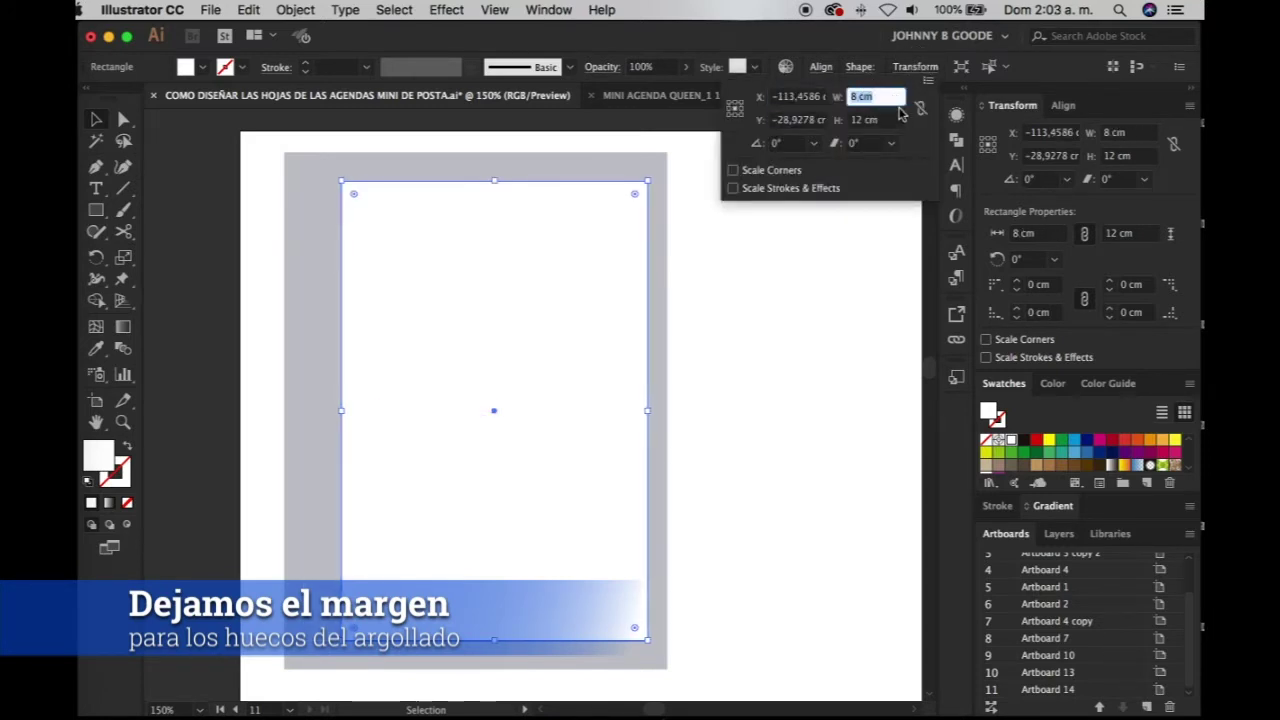
click(826, 357)
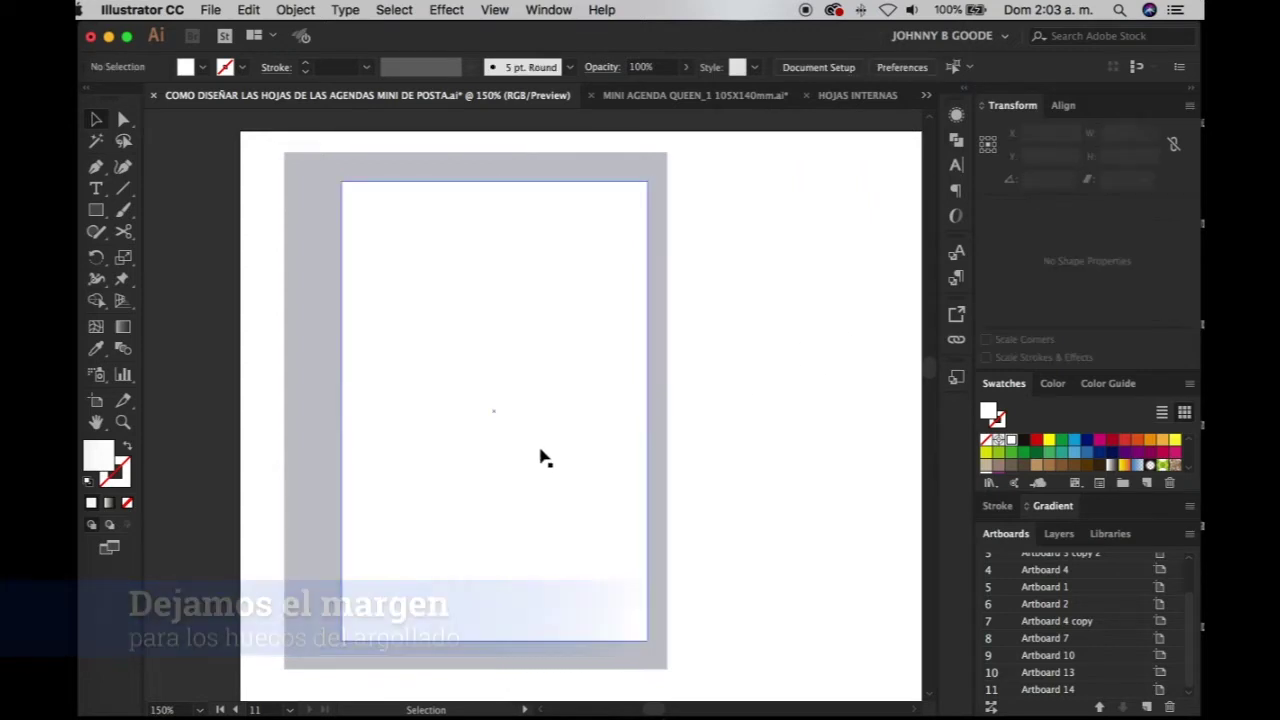
- Start the Split Into Grid command on the white 8 x 12 cm rectangle and enable its preview
click(565, 402)
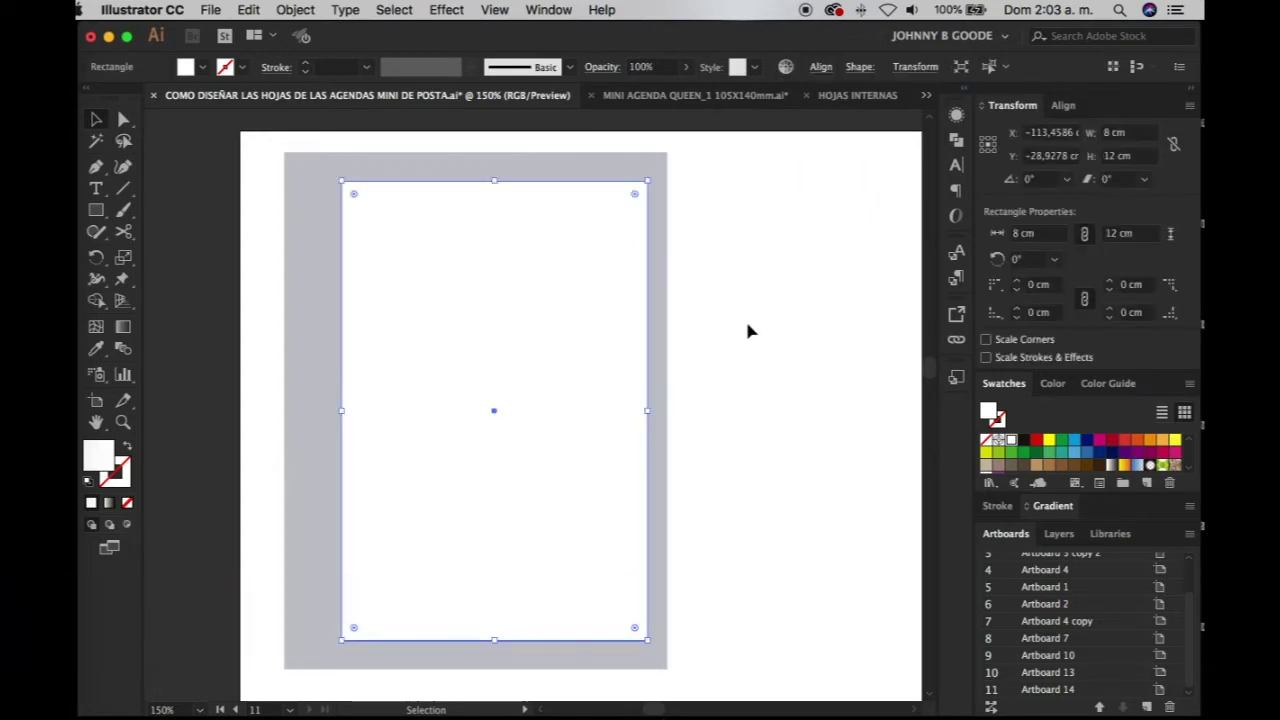
click(748, 332)
click(573, 302)
click(296, 10)
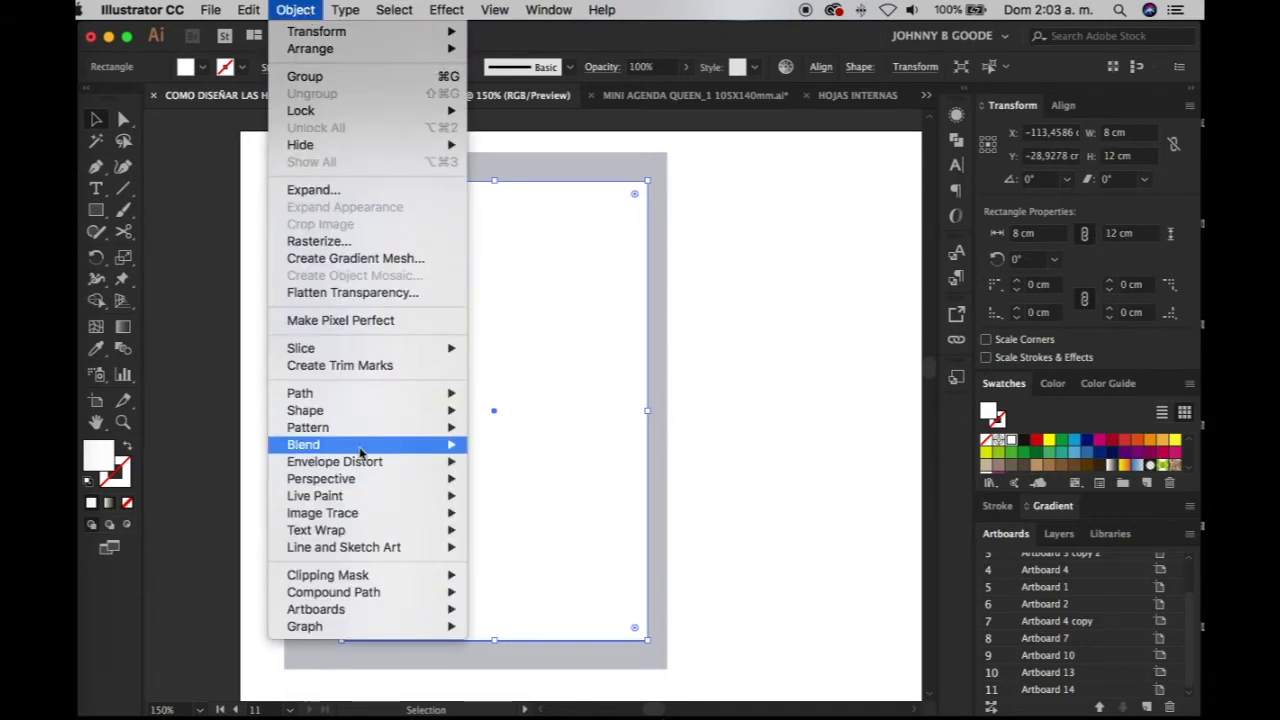
mouse_move(363, 398)
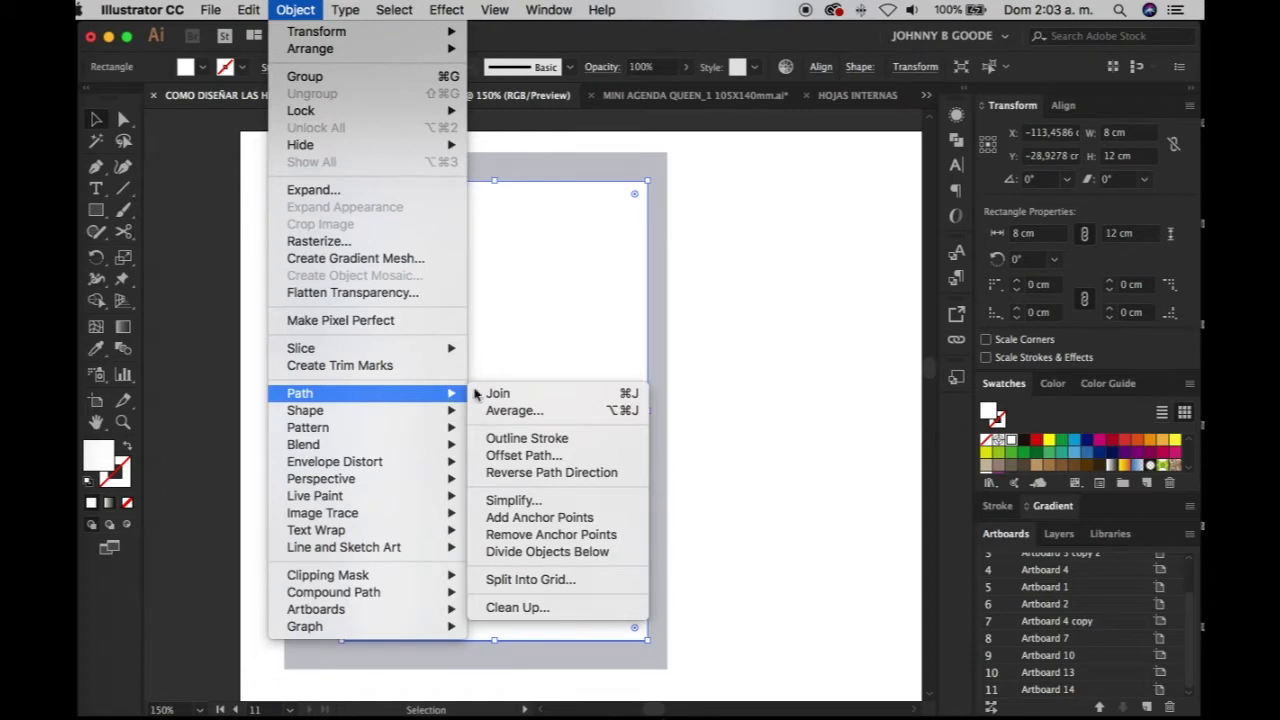
click(528, 580)
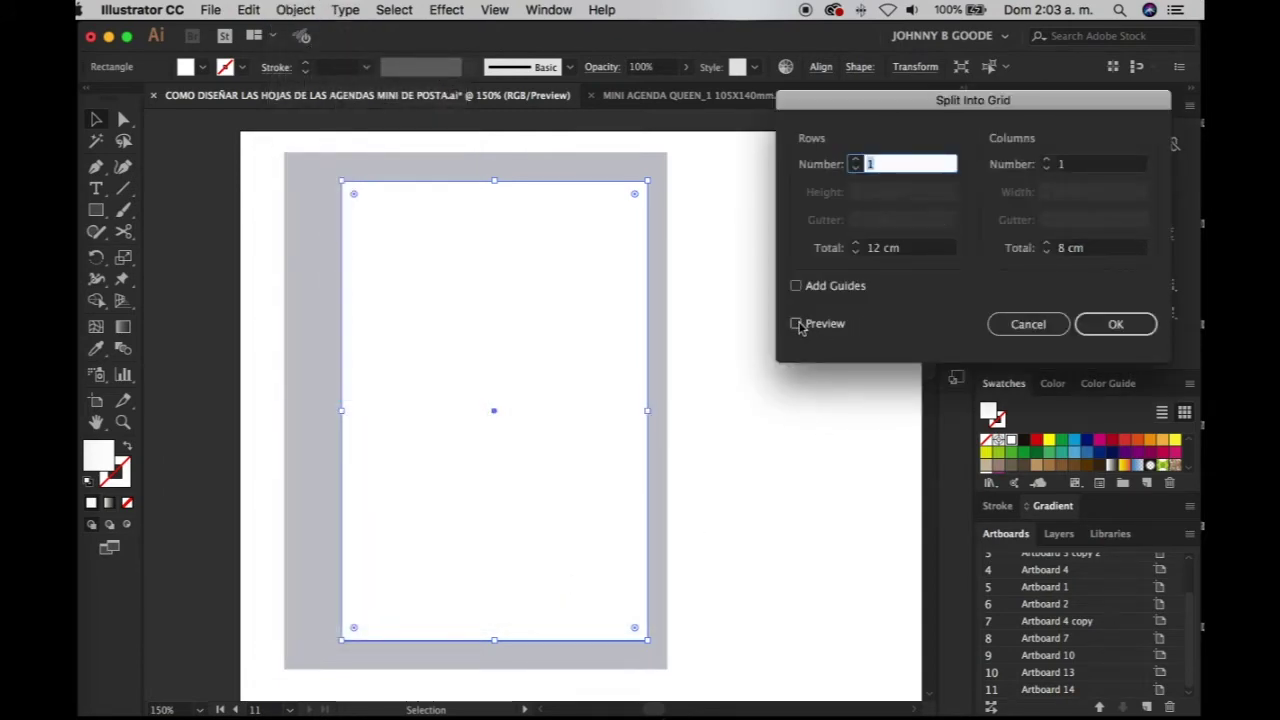
click(822, 325)
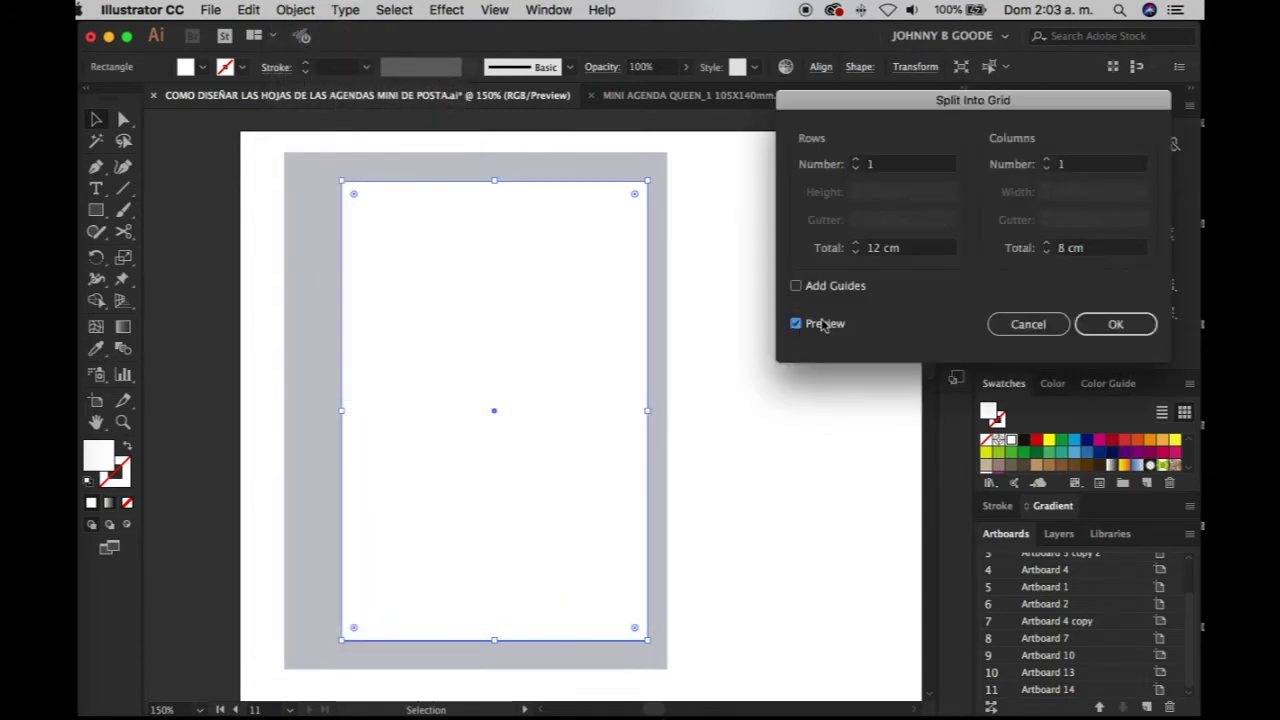
- Set the number of grid rows to 23 so each row is roughly 5 mm high
click(856, 160)
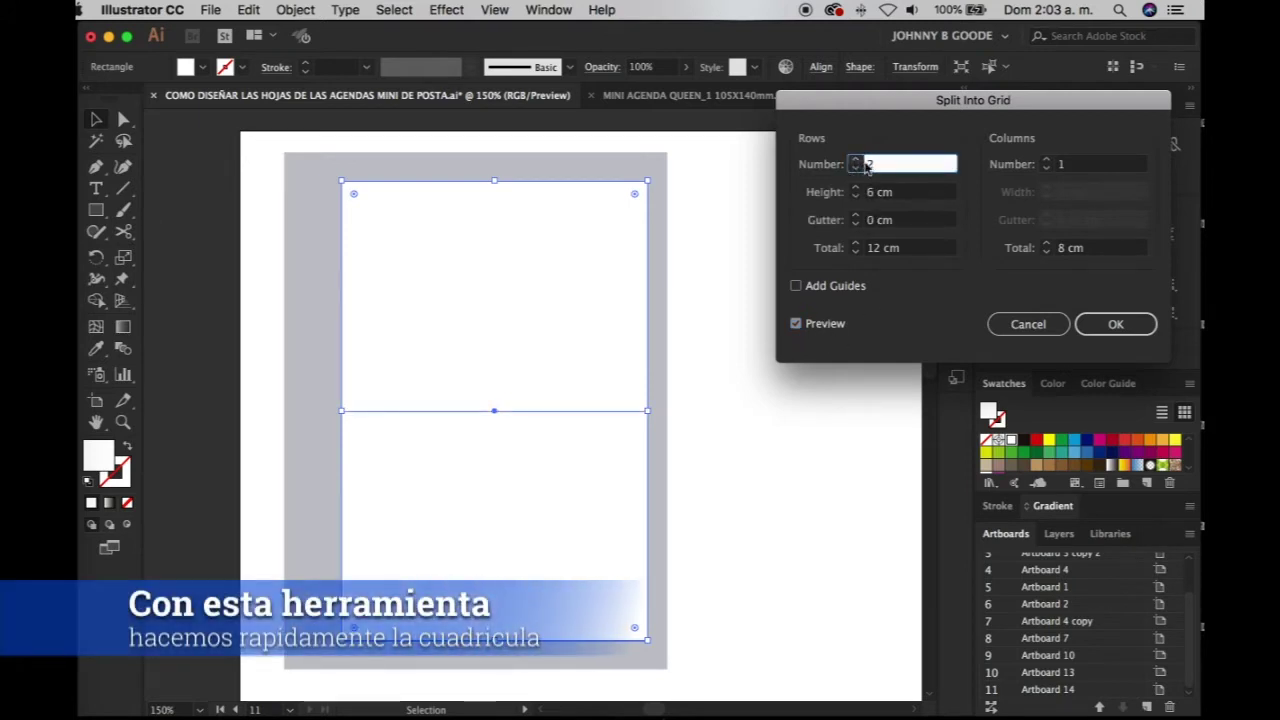
click(856, 160)
click(856, 160)
click(856, 160)
click(856, 160)
click(856, 160)
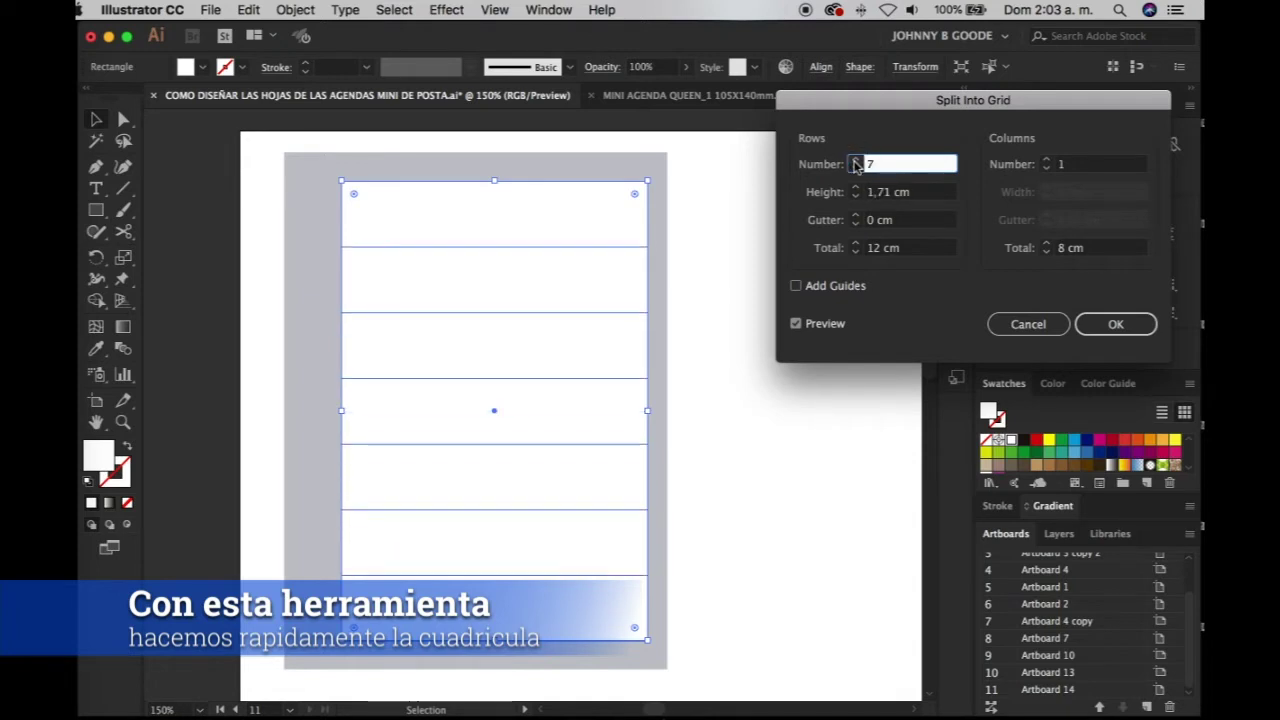
click(856, 160)
click(856, 160)
click(856, 160)
click(856, 160)
click(856, 160)
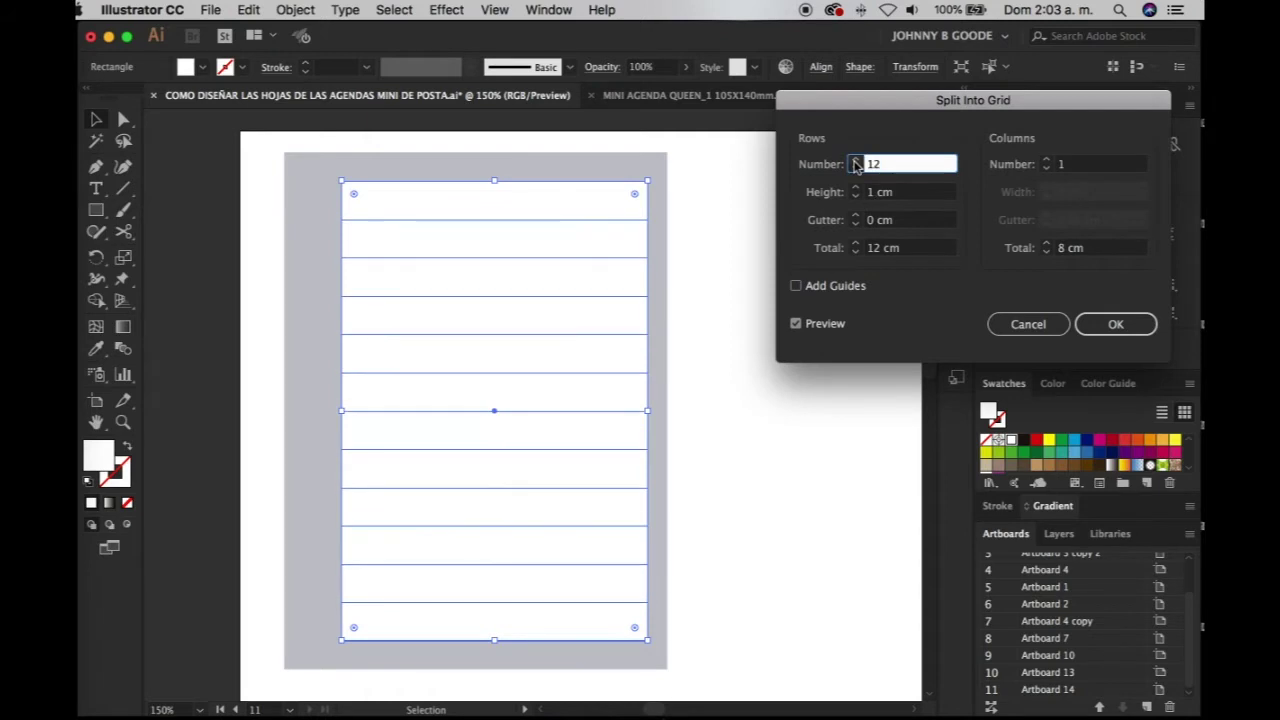
click(856, 160)
click(856, 160)
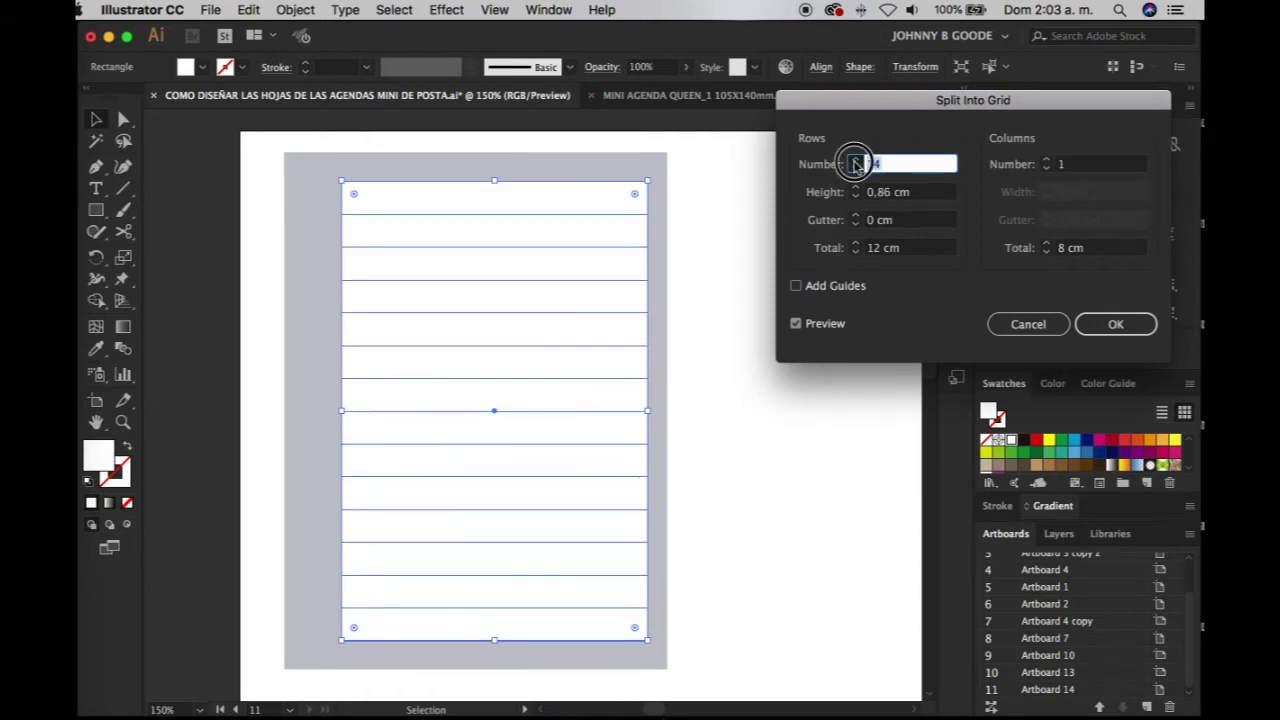
click(856, 160)
click(856, 160)
click(856, 160)
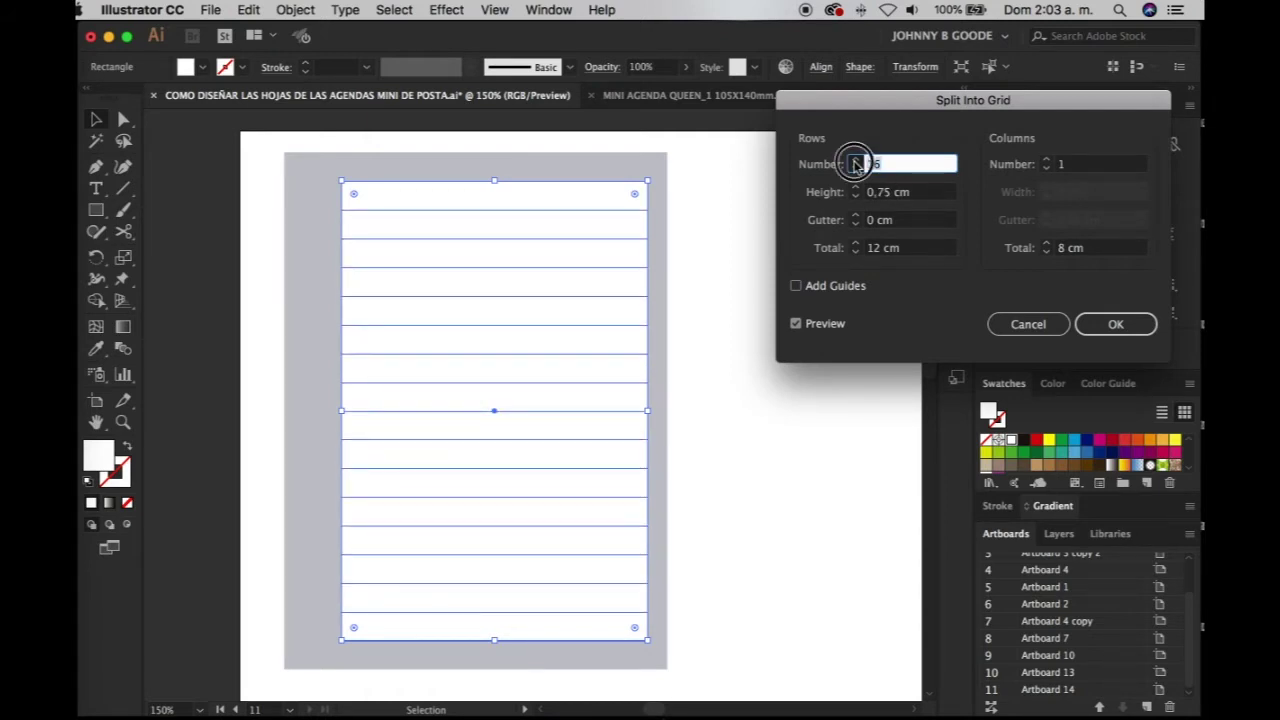
click(856, 160)
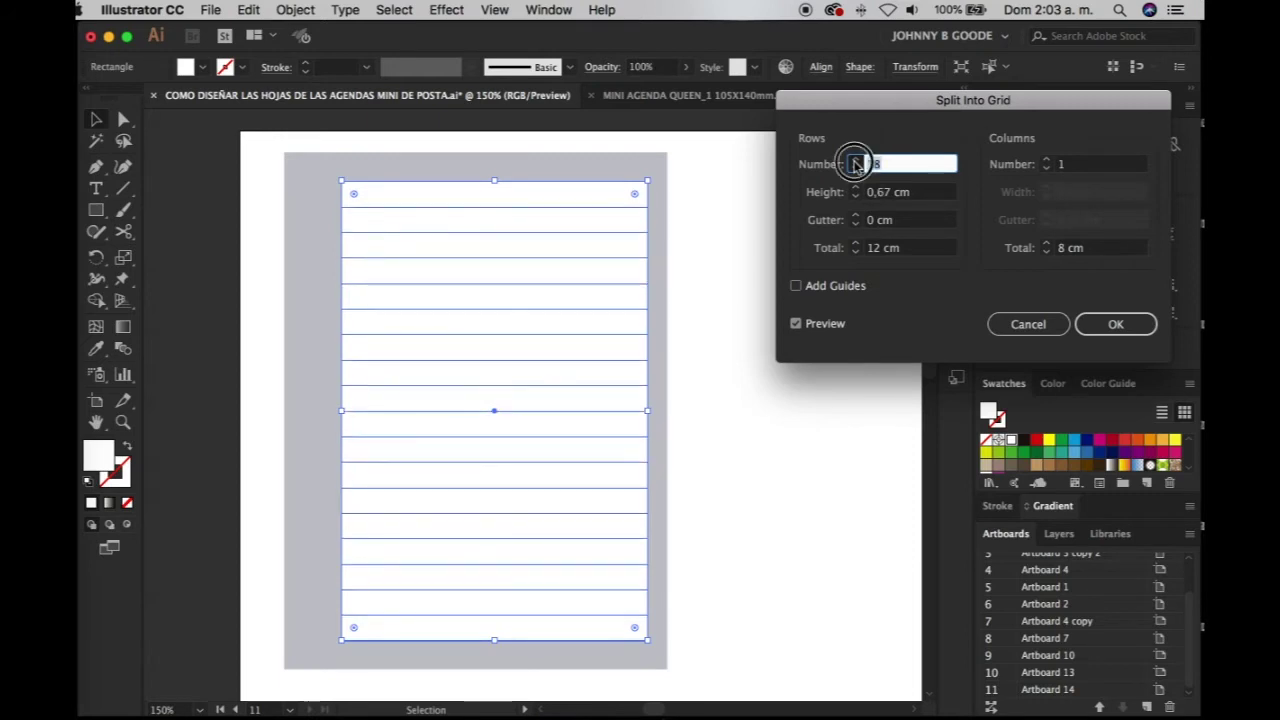
click(856, 160)
click(856, 160)
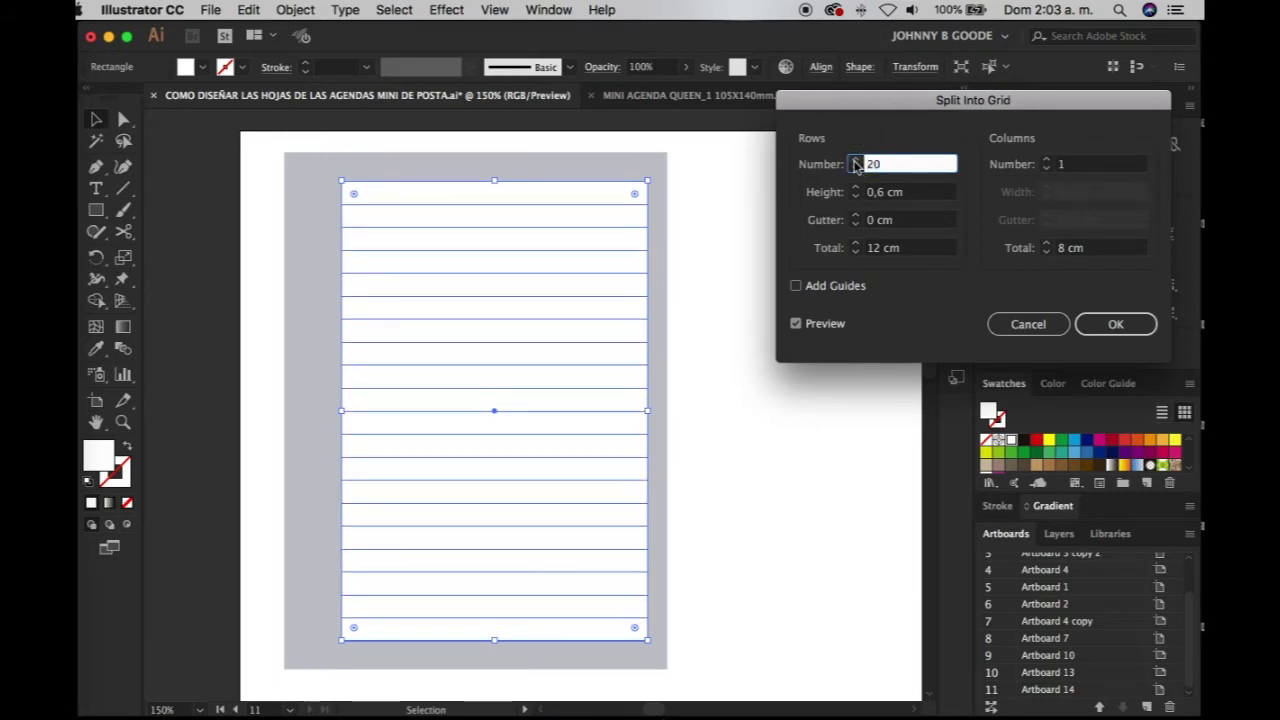
click(856, 160)
click(856, 160)
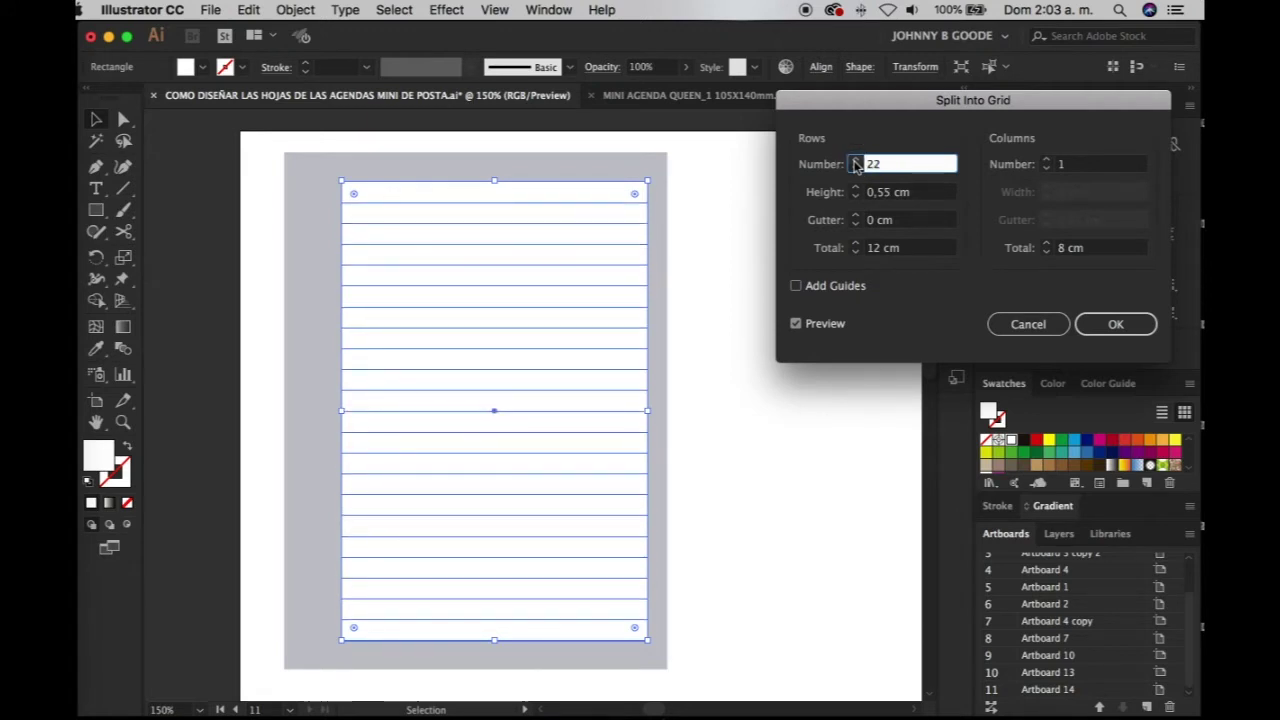
click(856, 160)
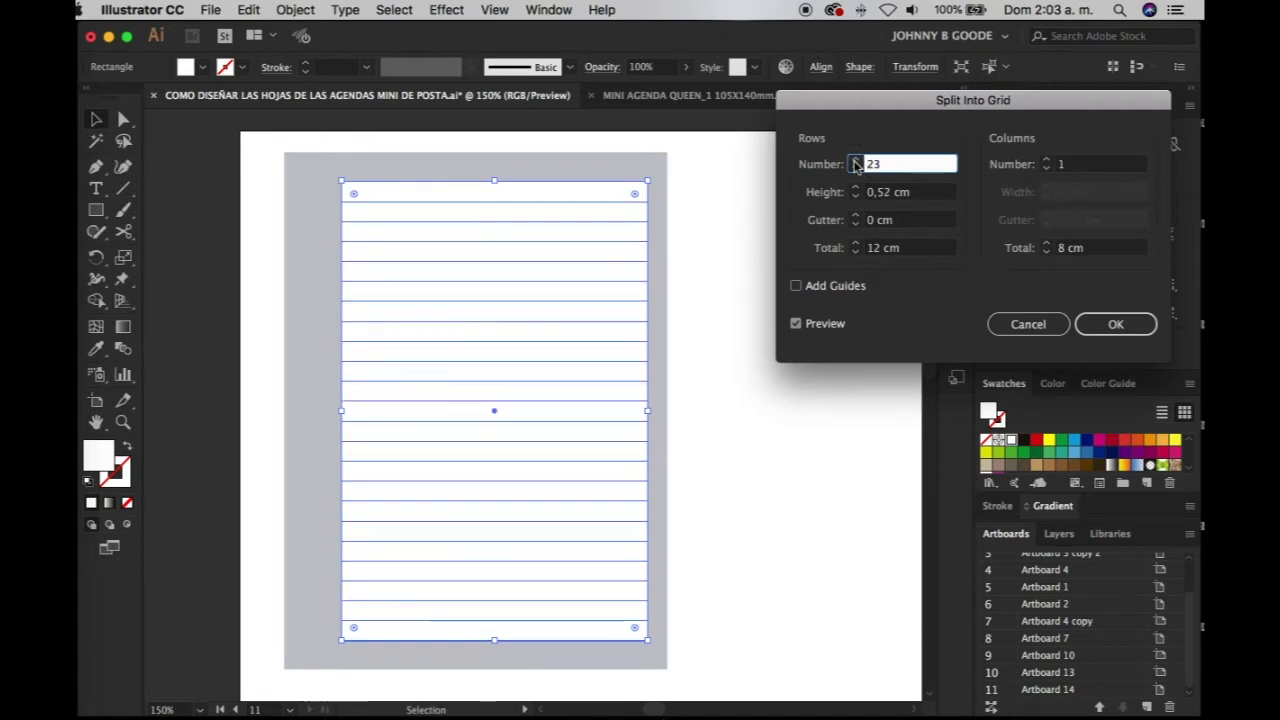
click(894, 191)
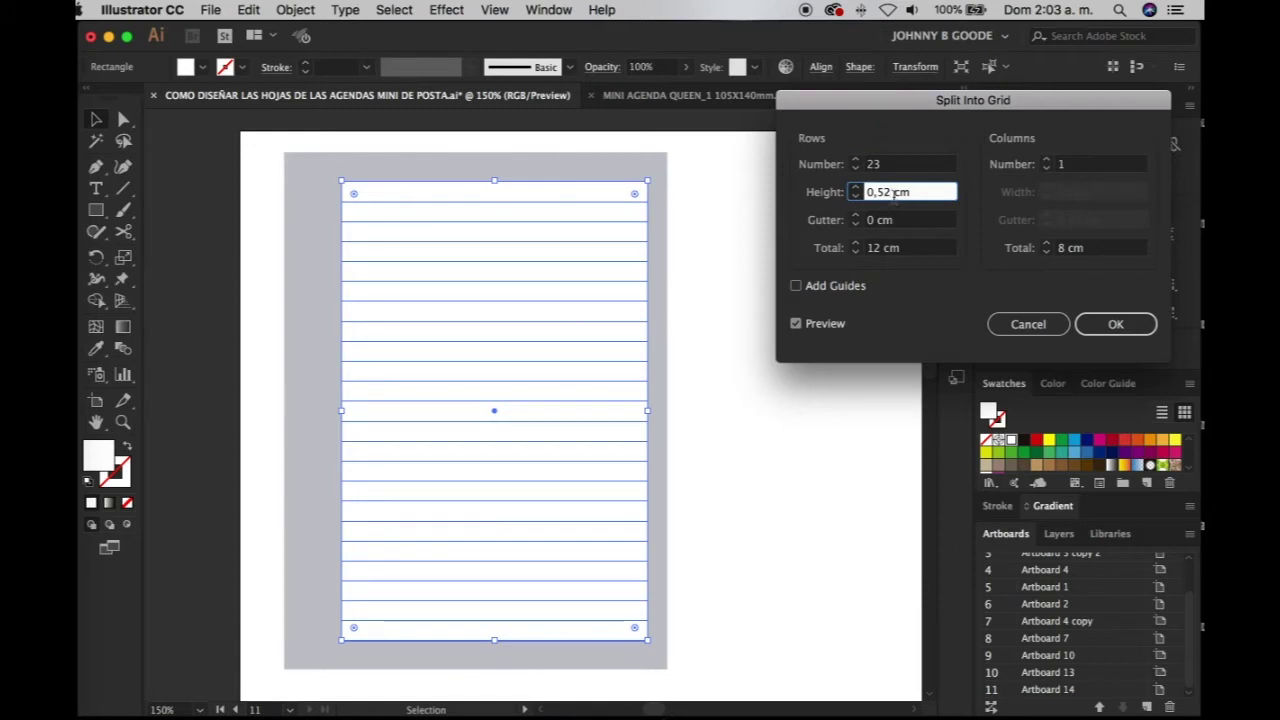
click(910, 250)
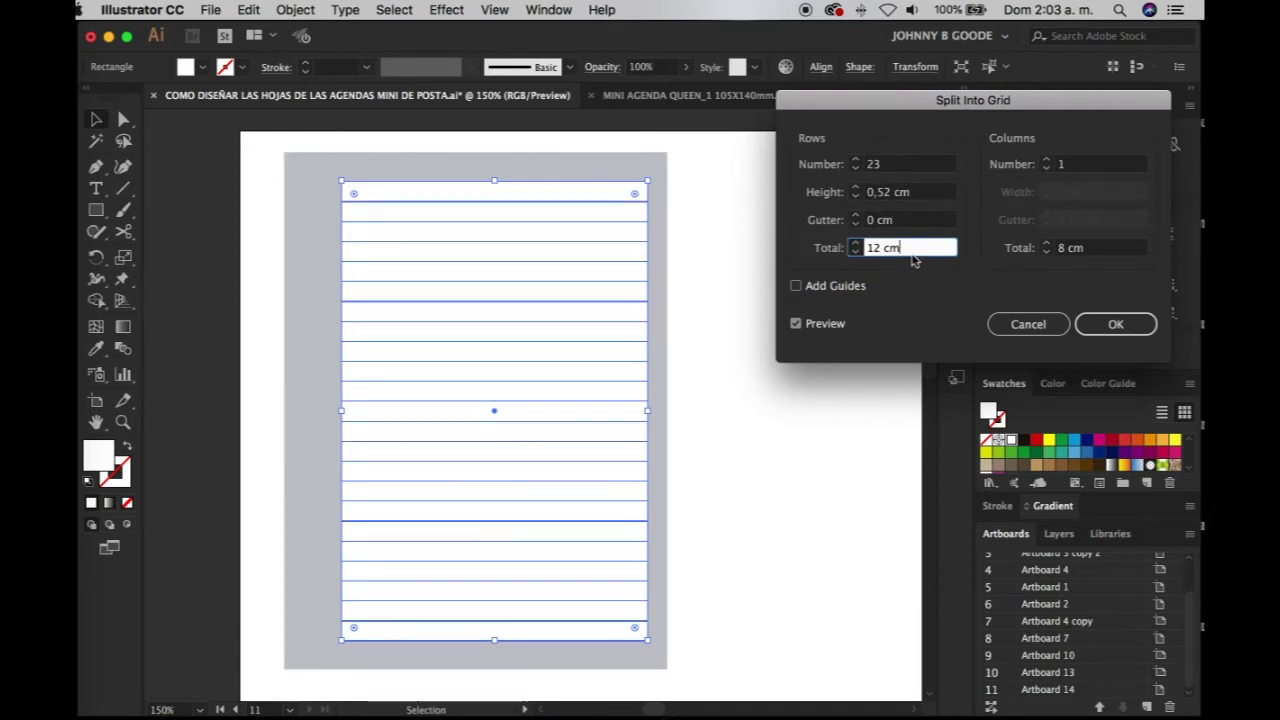
click(920, 192)
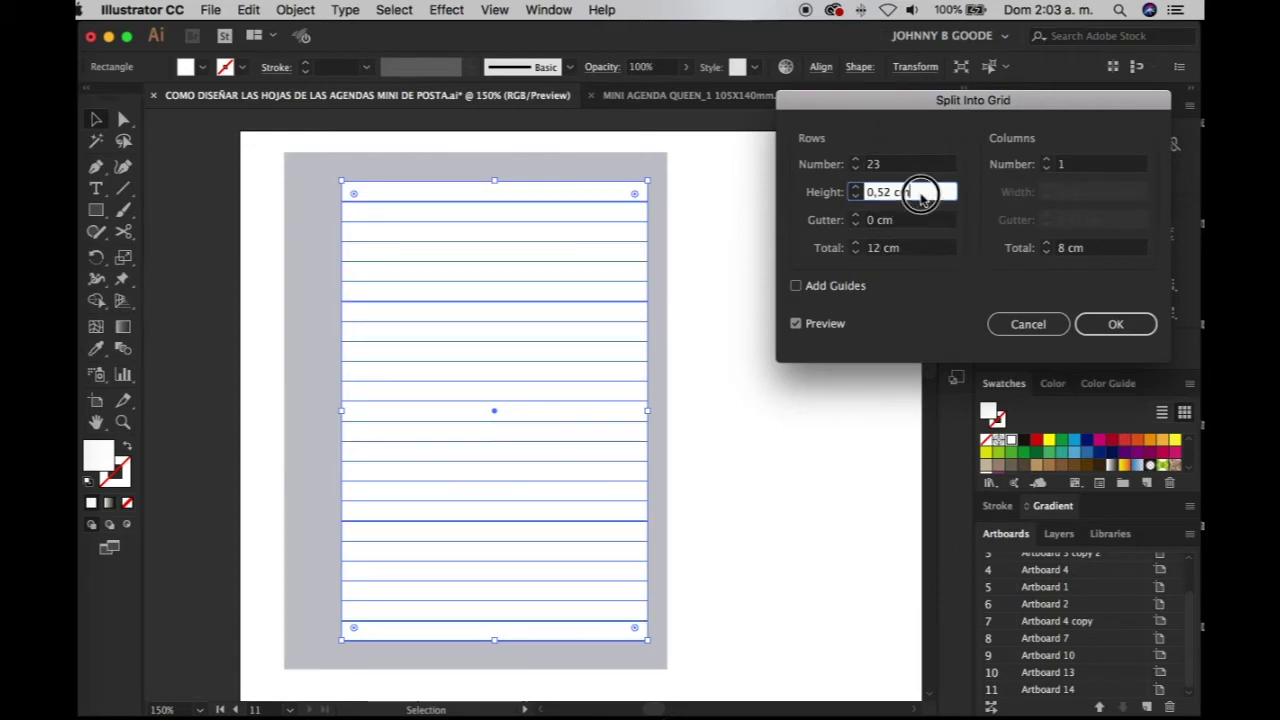
- Set the number of grid columns to 15 so the cells are nearly square
click(1047, 161)
click(1047, 161)
click(1047, 161)
click(1046, 161)
click(1047, 161)
click(1047, 161)
click(1047, 161)
click(1047, 161)
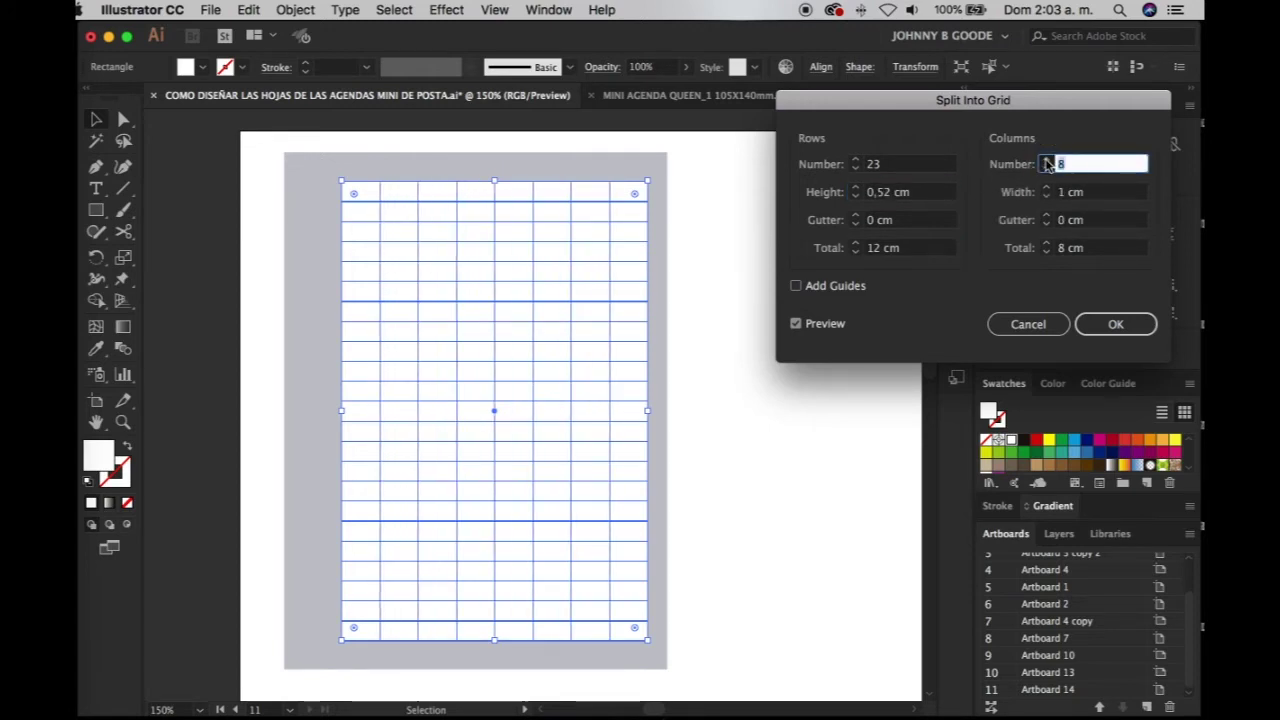
click(1047, 161)
click(1047, 161)
click(1047, 161)
click(1047, 161)
click(1047, 161)
click(1047, 161)
click(1047, 161)
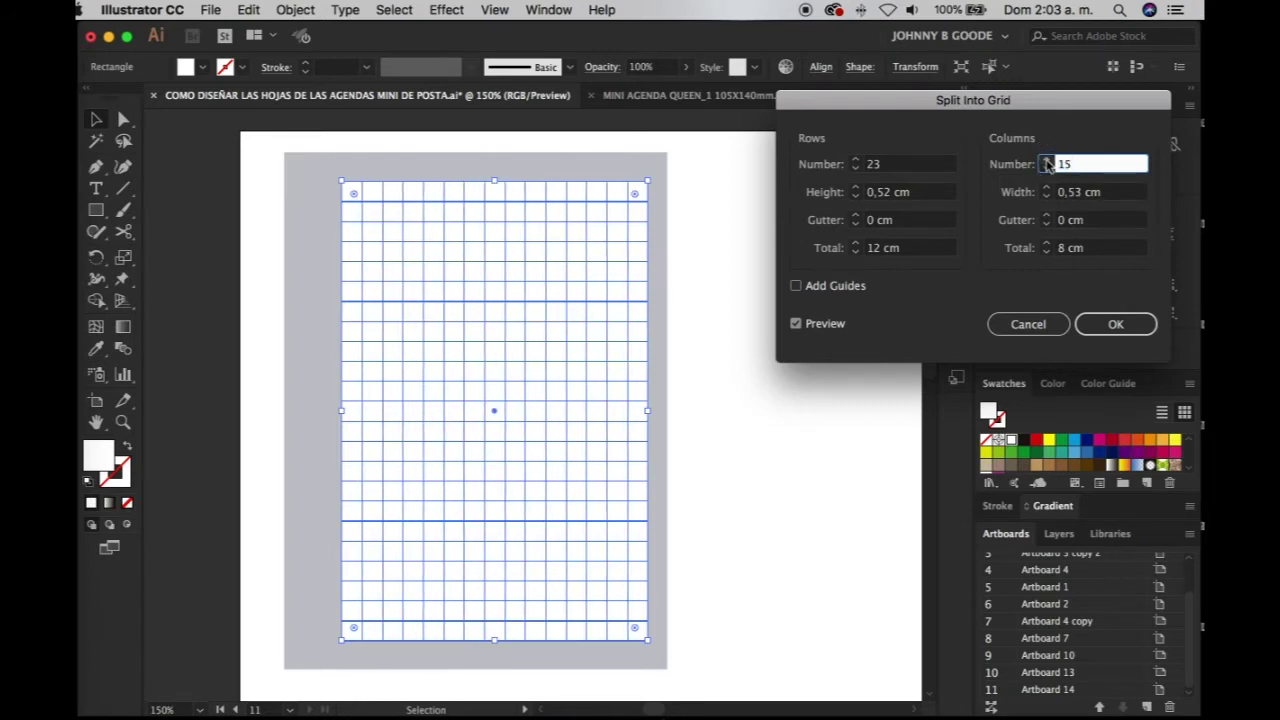
- Try higher column counts up to 23, and bring the number of columns back to 15
click(1047, 161)
click(1047, 161)
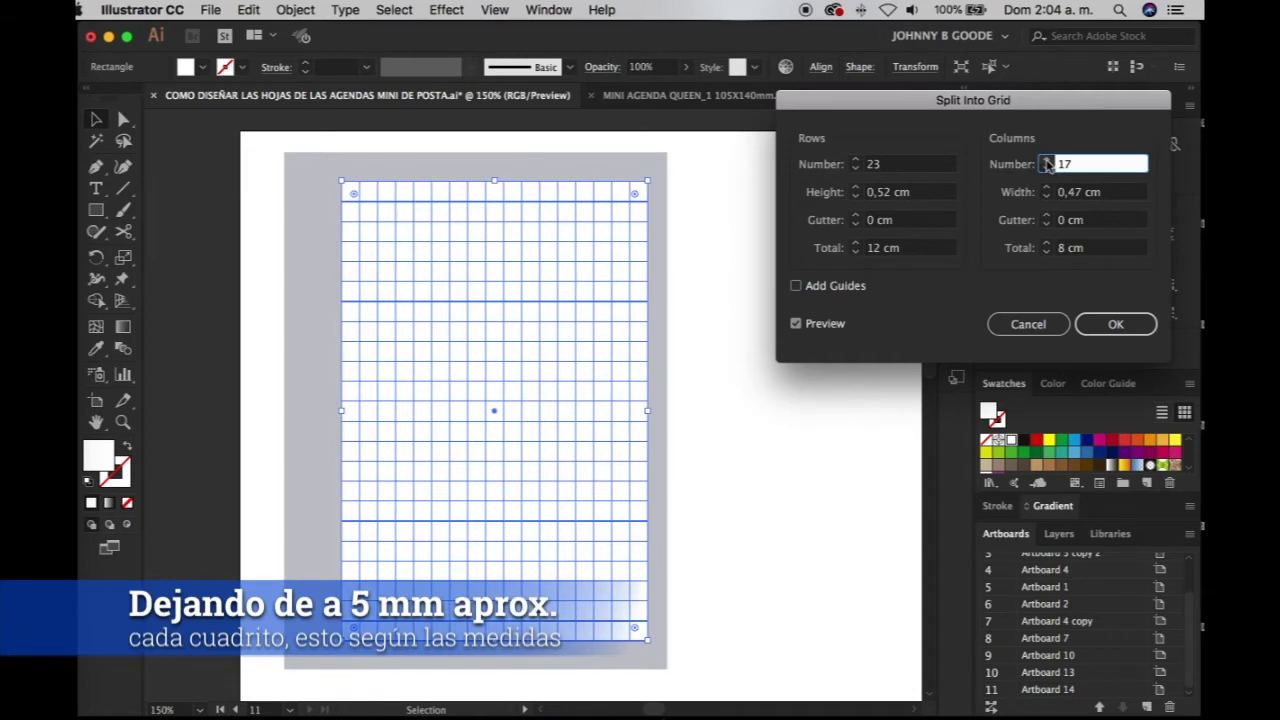
click(1047, 161)
click(1047, 161)
click(1047, 161)
click(1047, 161)
click(1047, 161)
click(1047, 161)
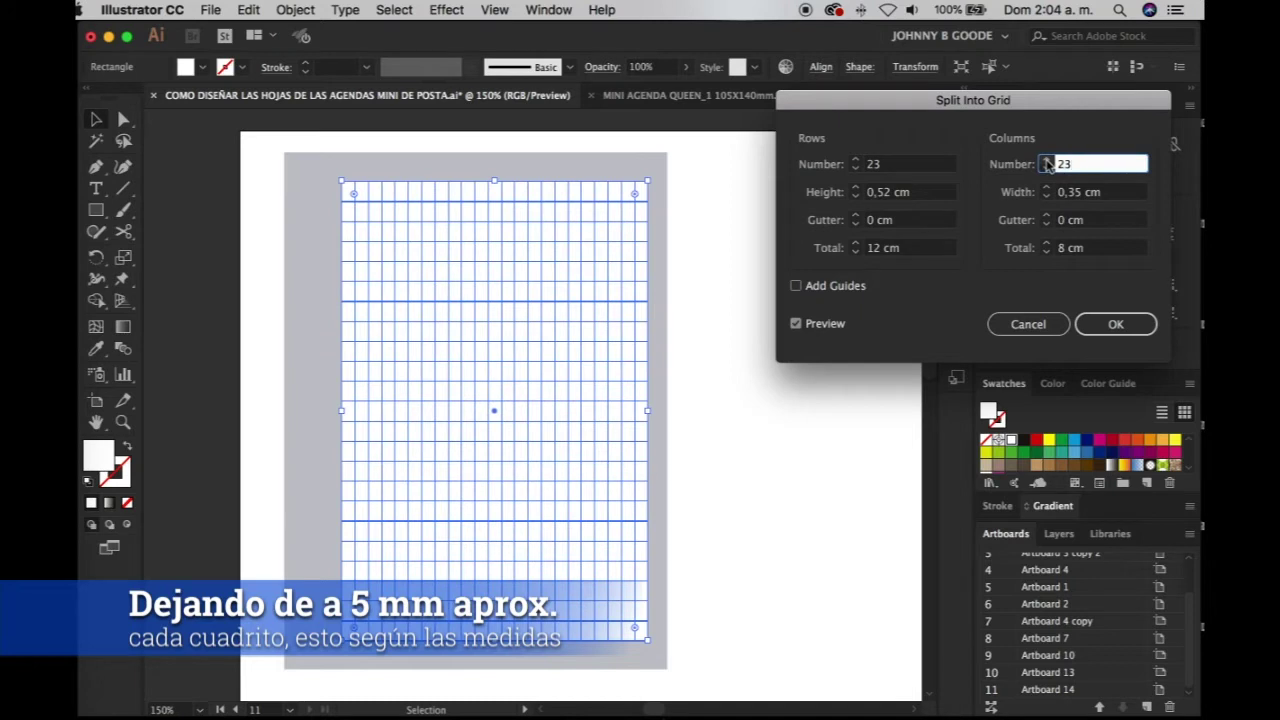
click(1047, 169)
click(1047, 169)
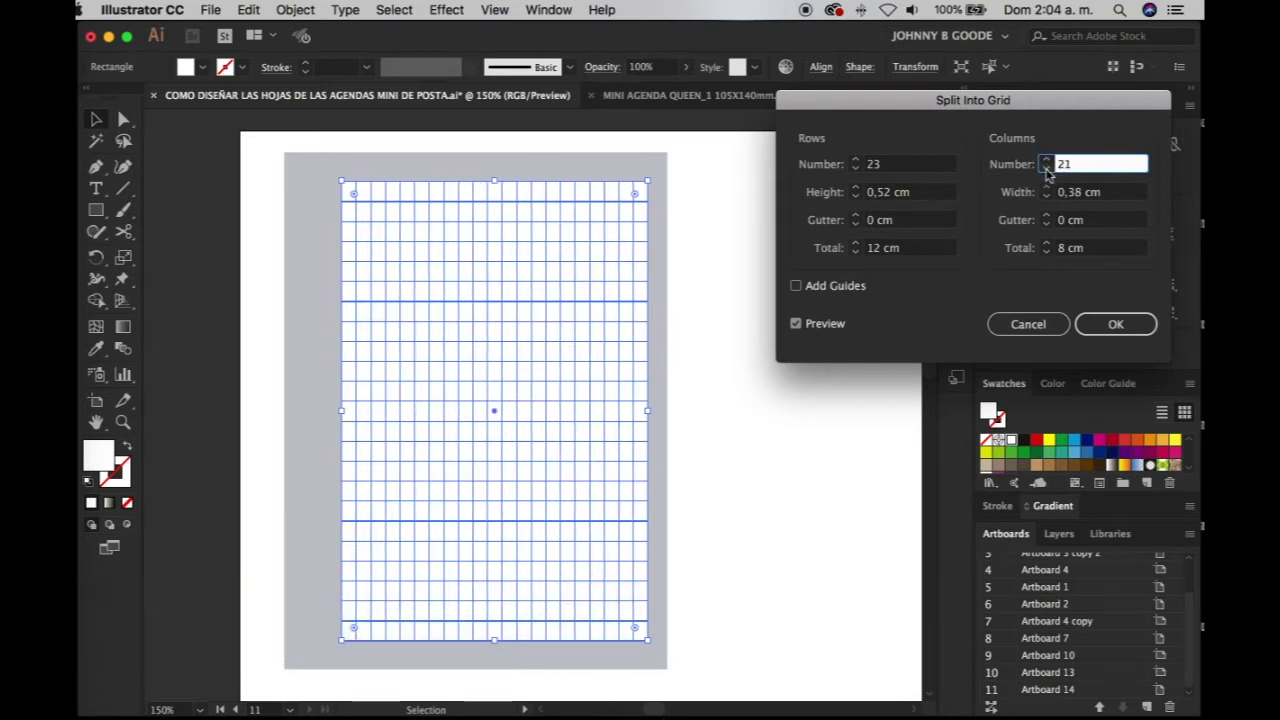
click(1047, 169)
click(1047, 169)
click(1047, 169)
click(1047, 169)
click(1047, 169)
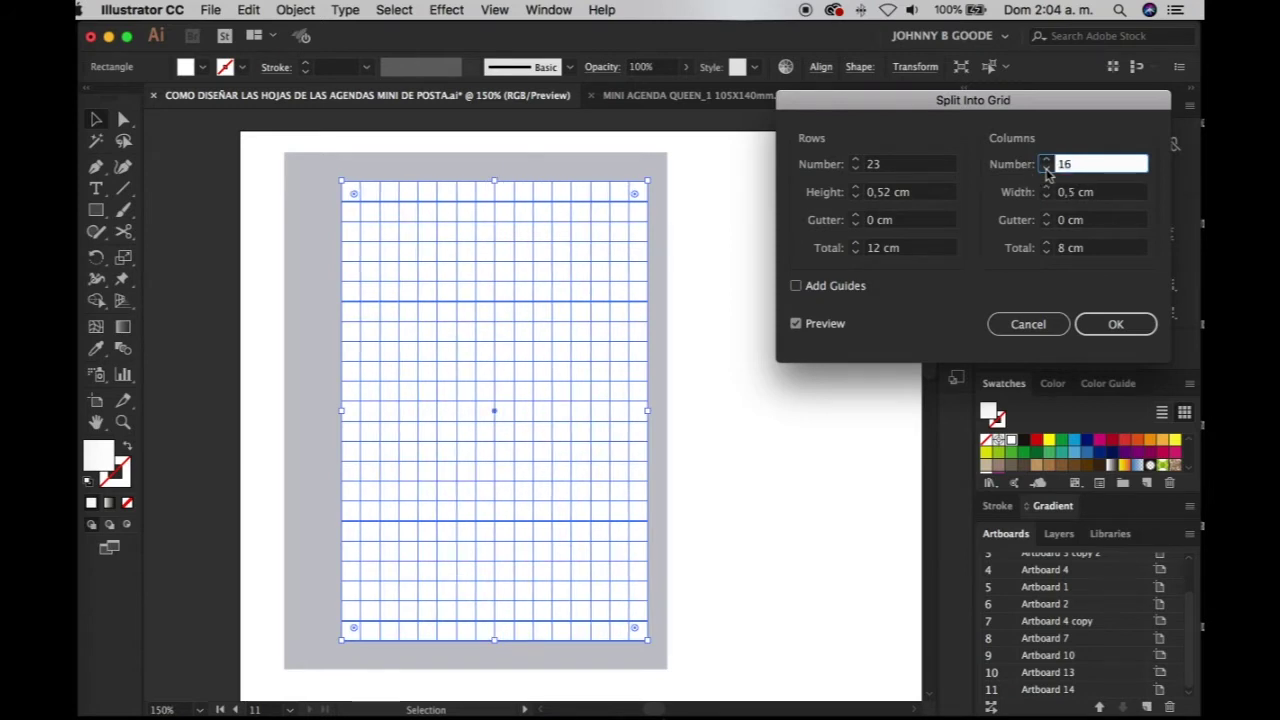
click(1047, 169)
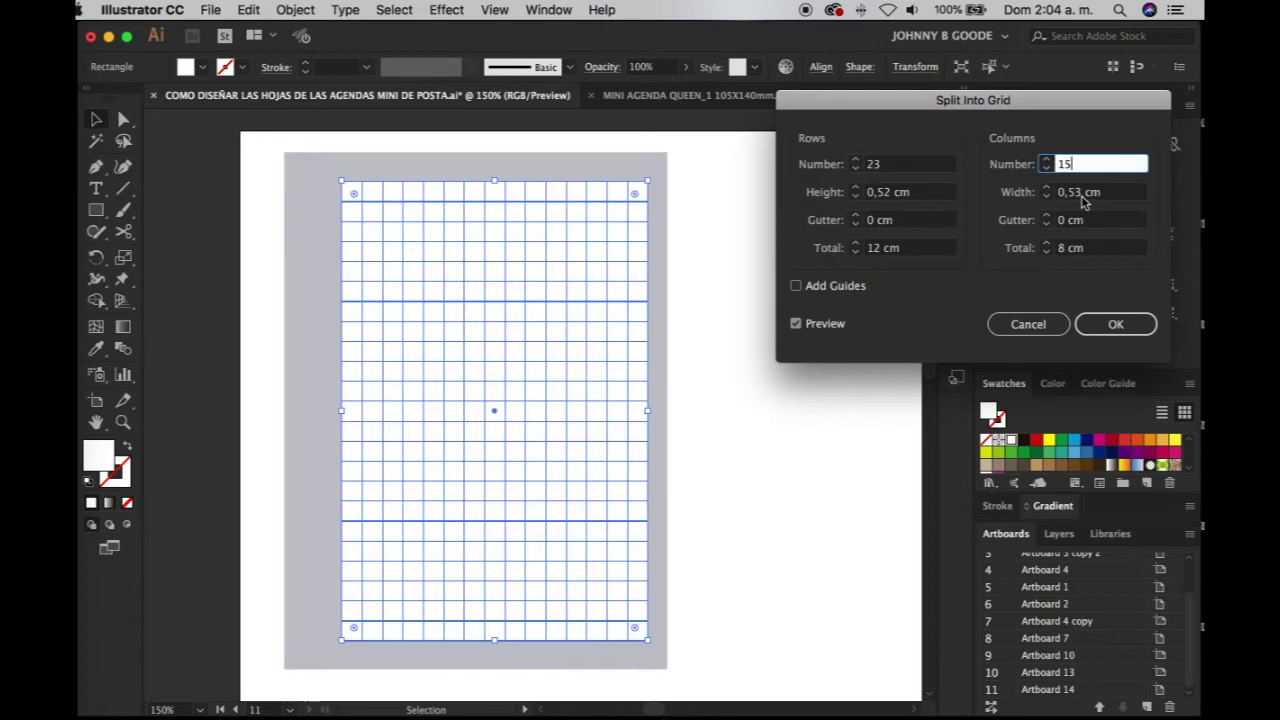
- Review the cell height and width, gutters and totals, and apply the grid split to the rectangle
click(897, 200)
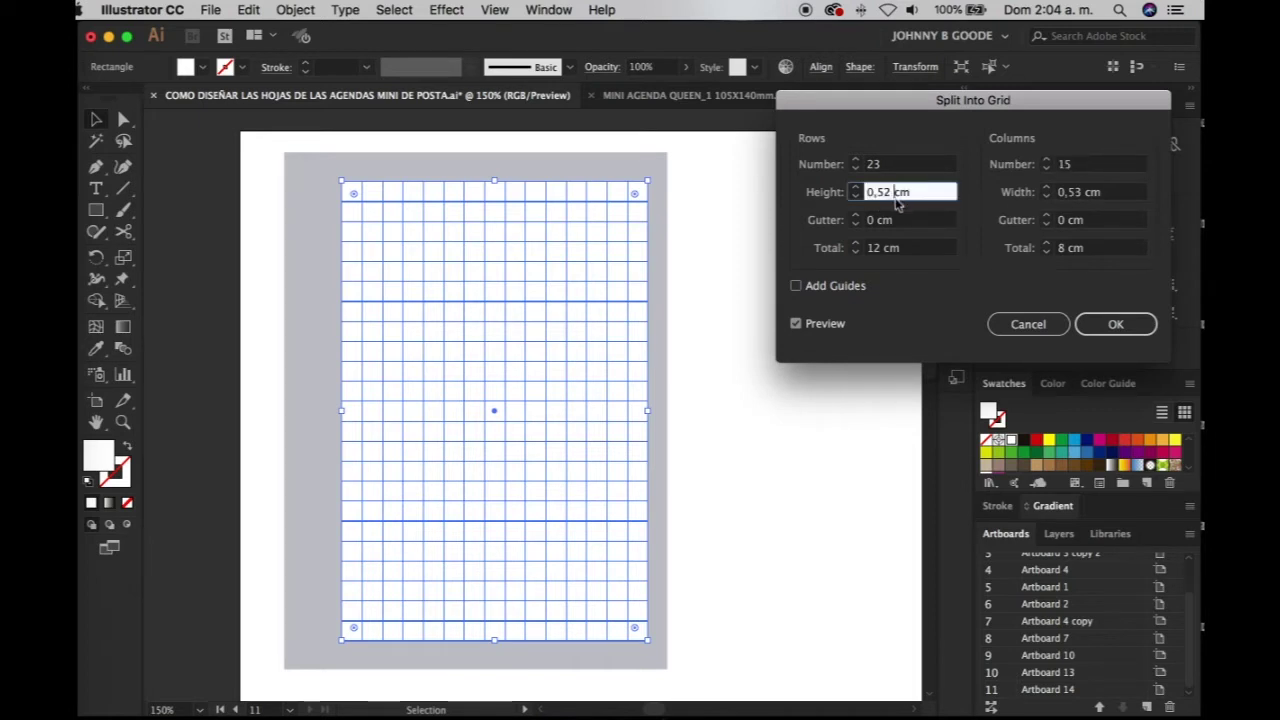
click(1080, 196)
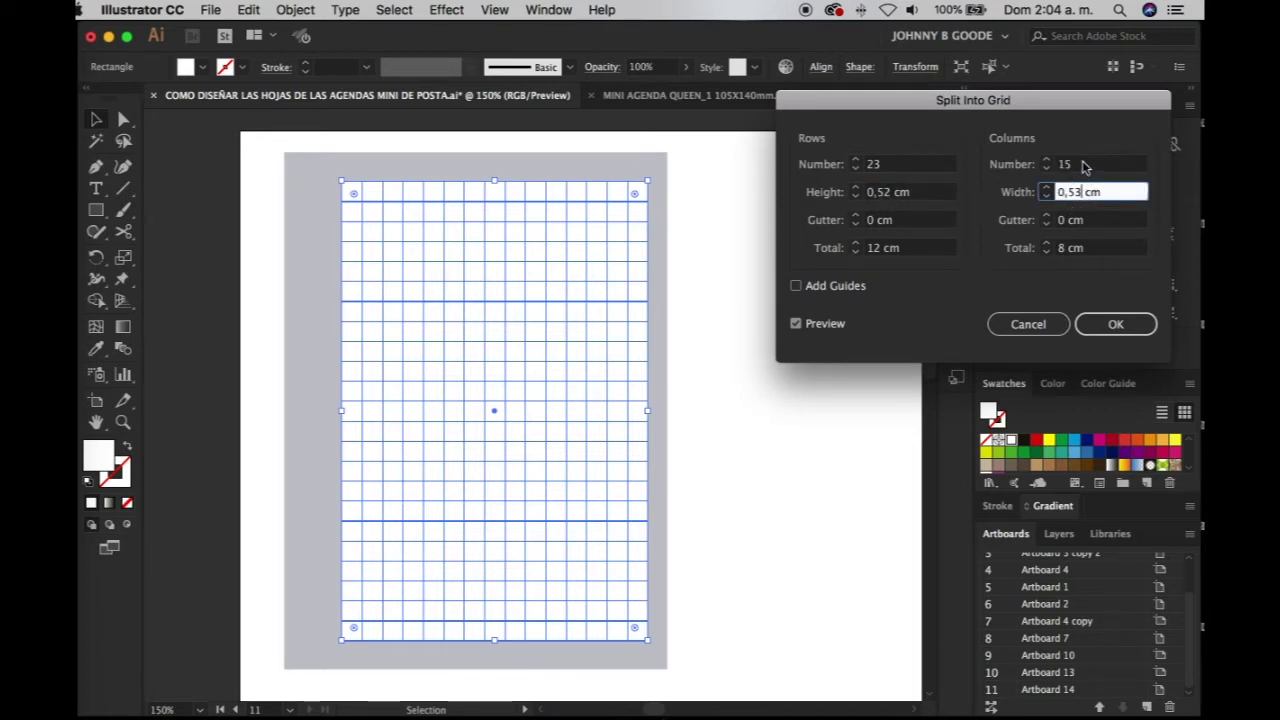
click(1102, 220)
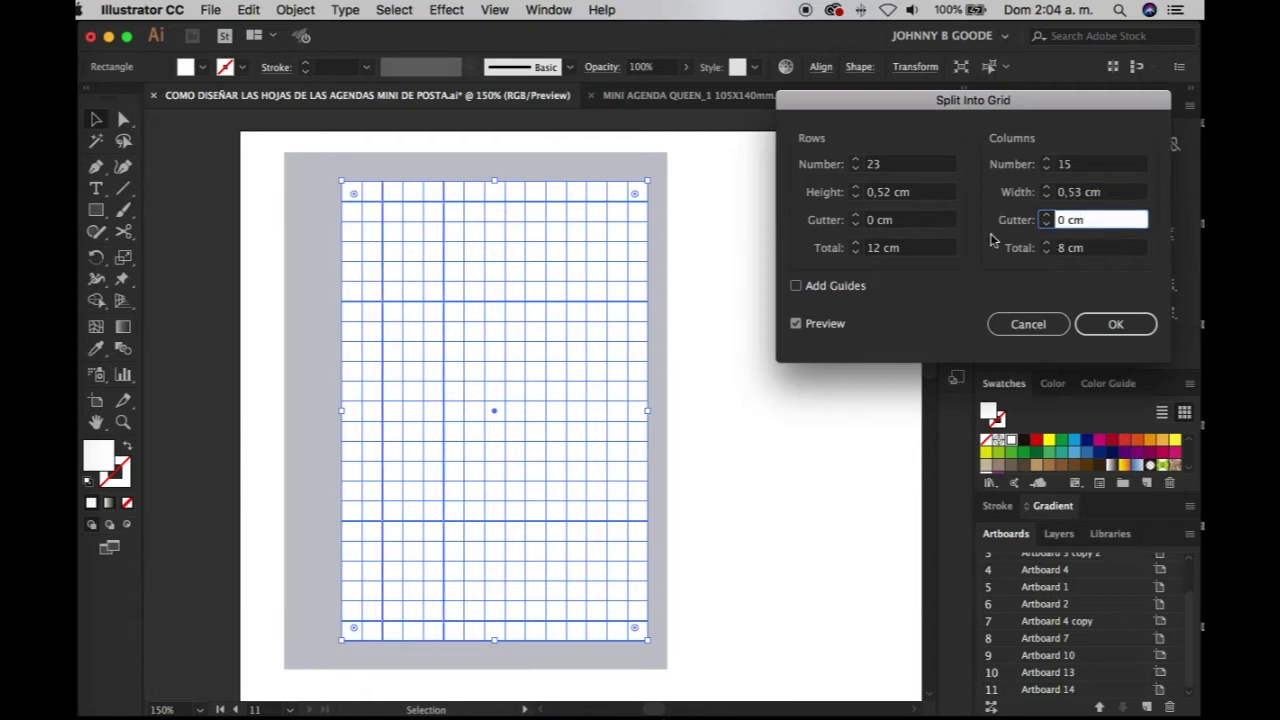
click(883, 229)
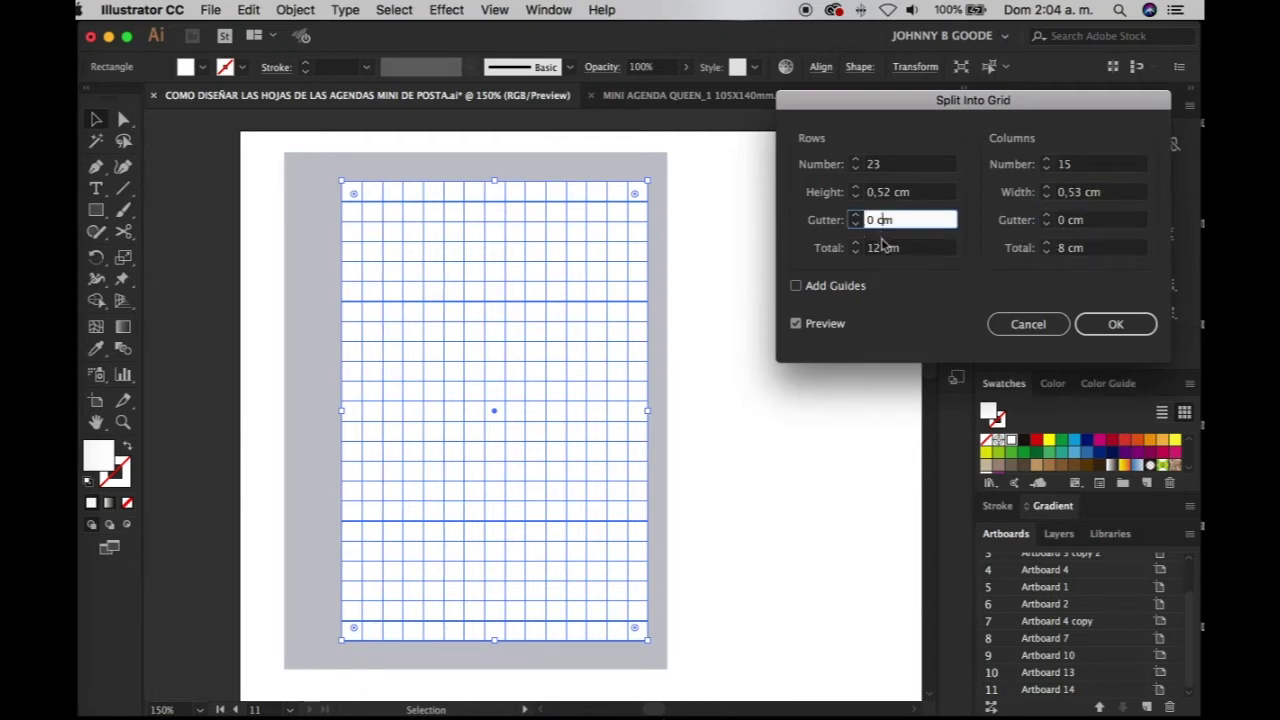
click(908, 247)
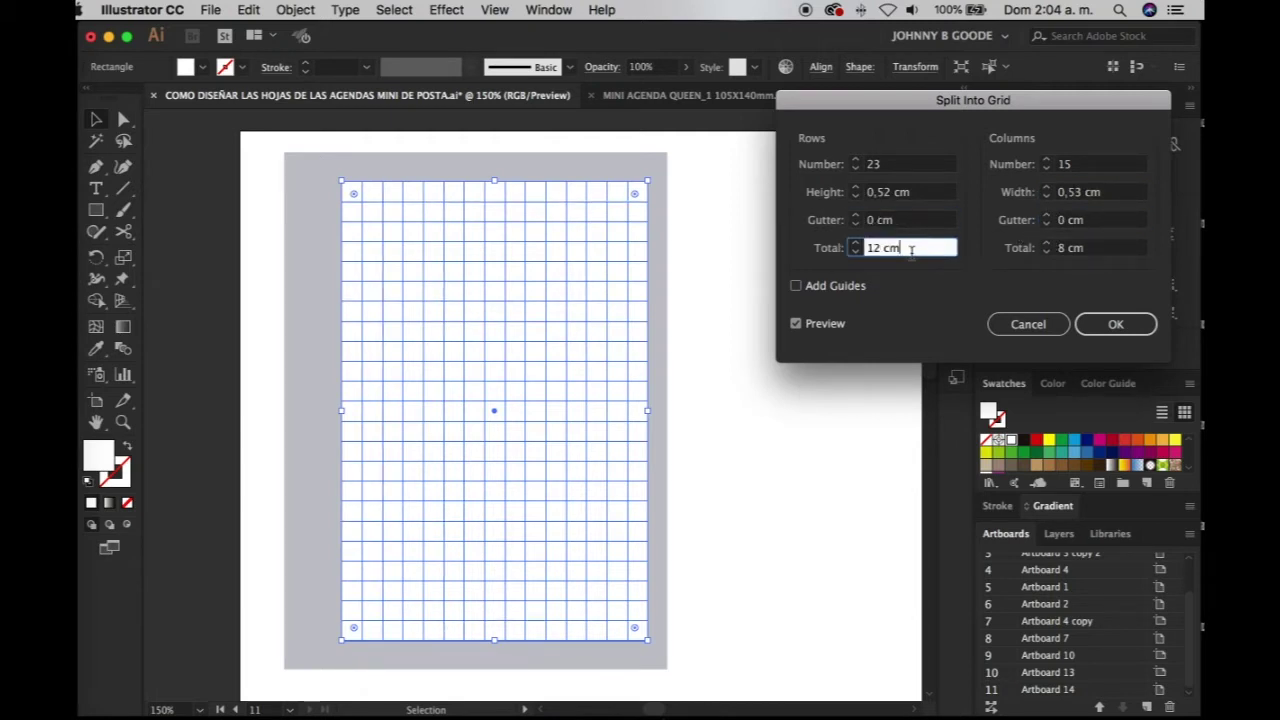
click(1089, 255)
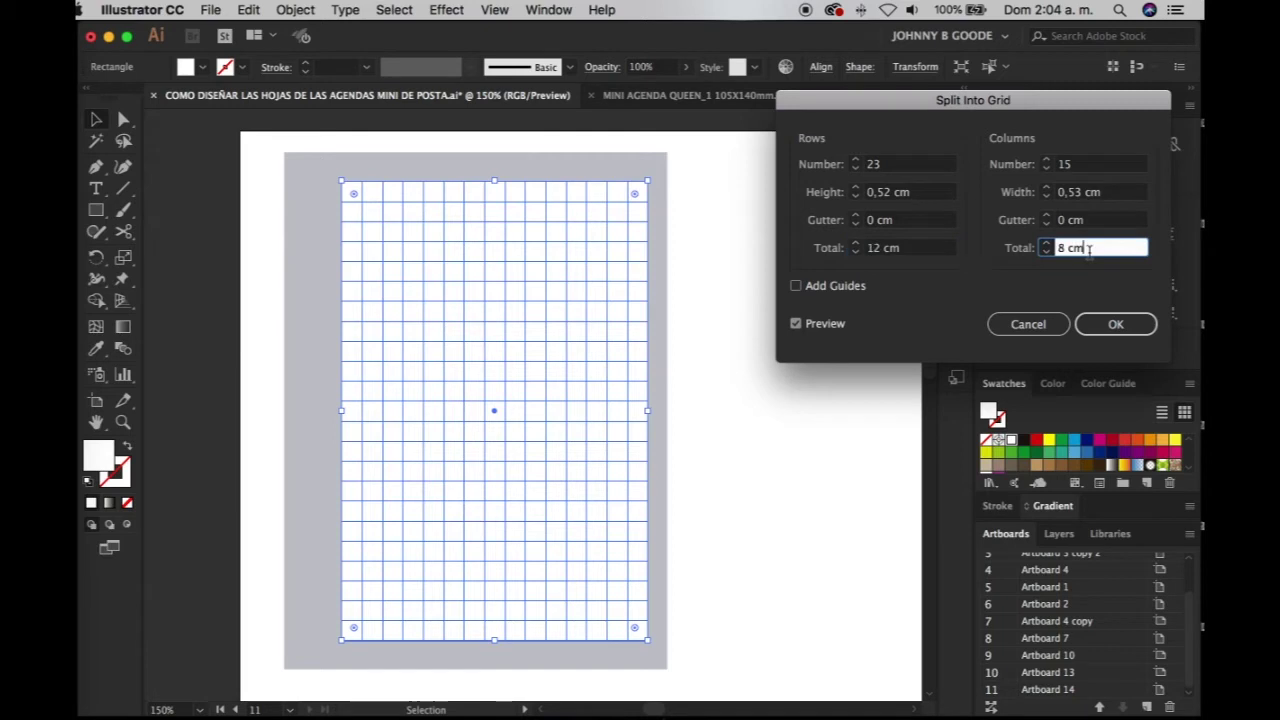
click(1087, 172)
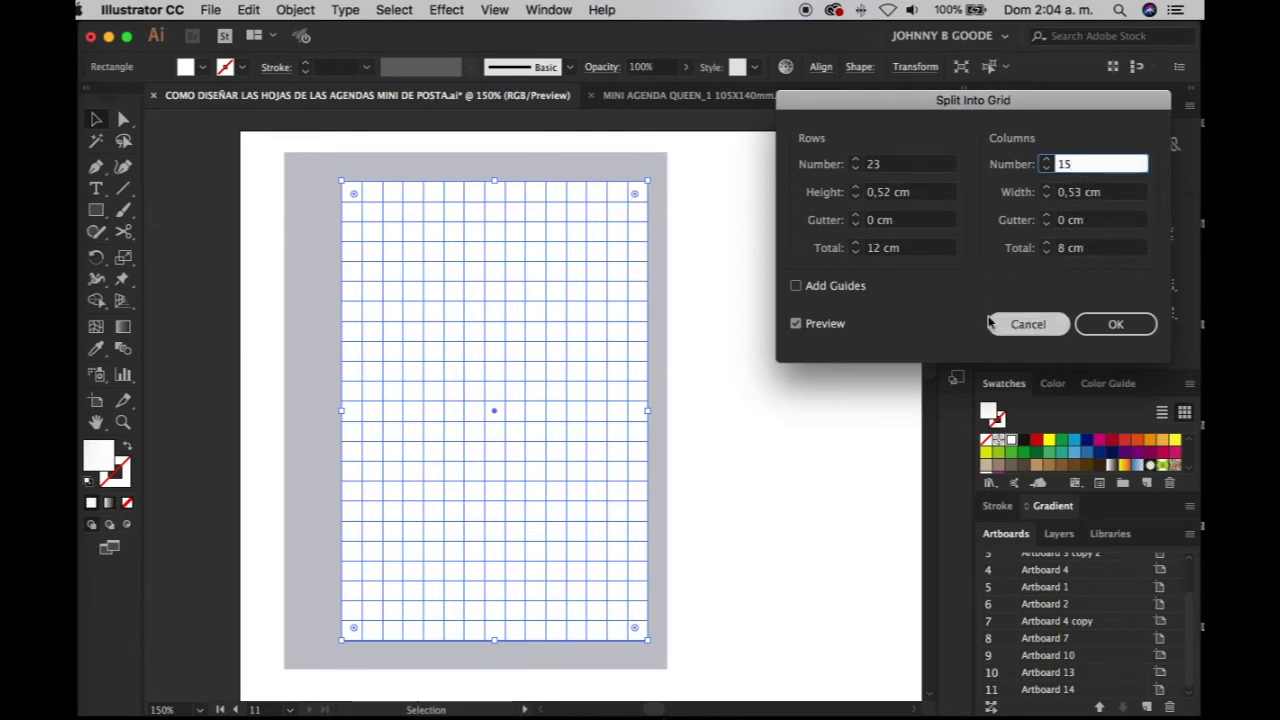
click(1113, 328)
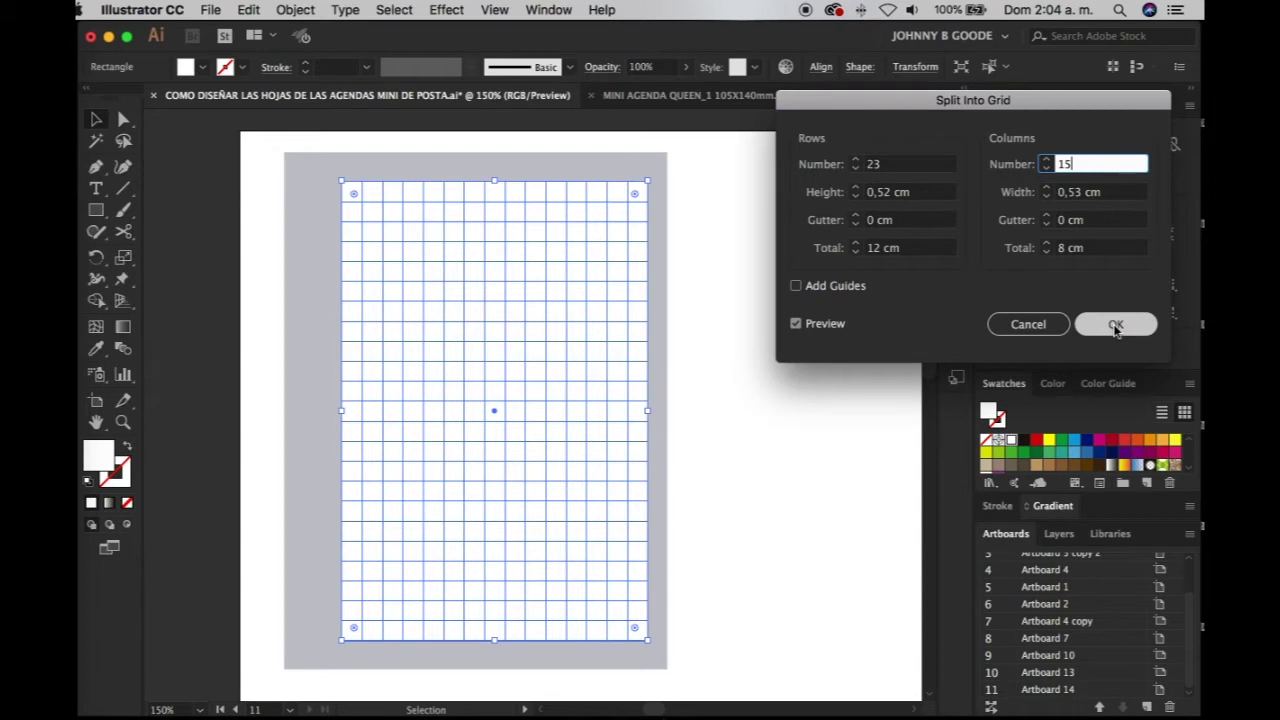
click(1115, 328)
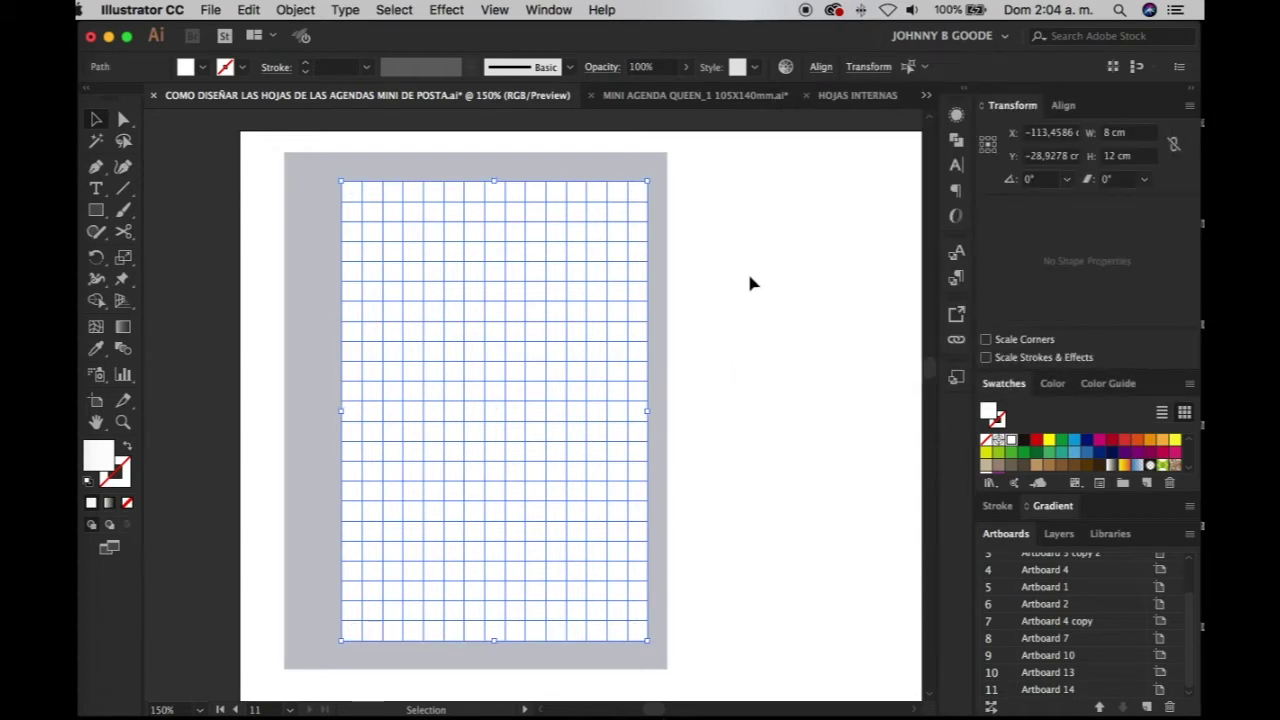
- Deselect the grid and select individual cells along its right side to check that they are separate squares
click(760, 288)
click(636, 193)
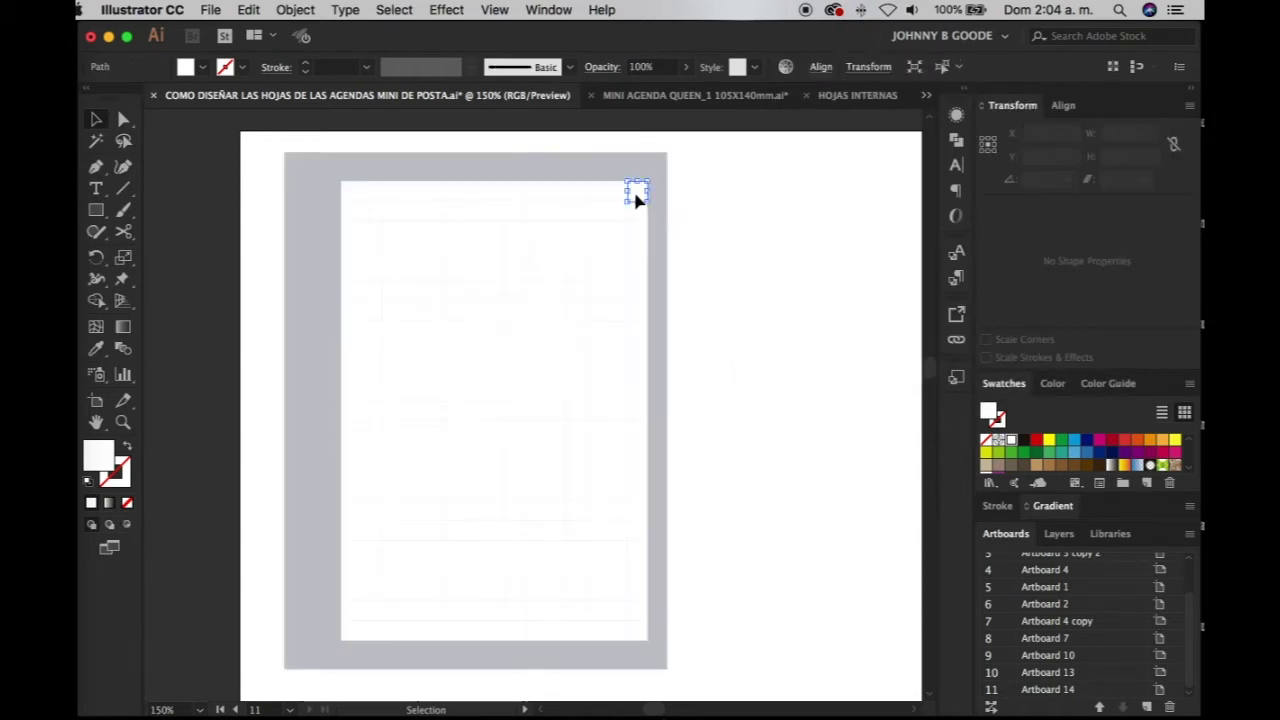
click(567, 264)
scroll(583, 227, up, 1)
click(633, 254)
click(641, 306)
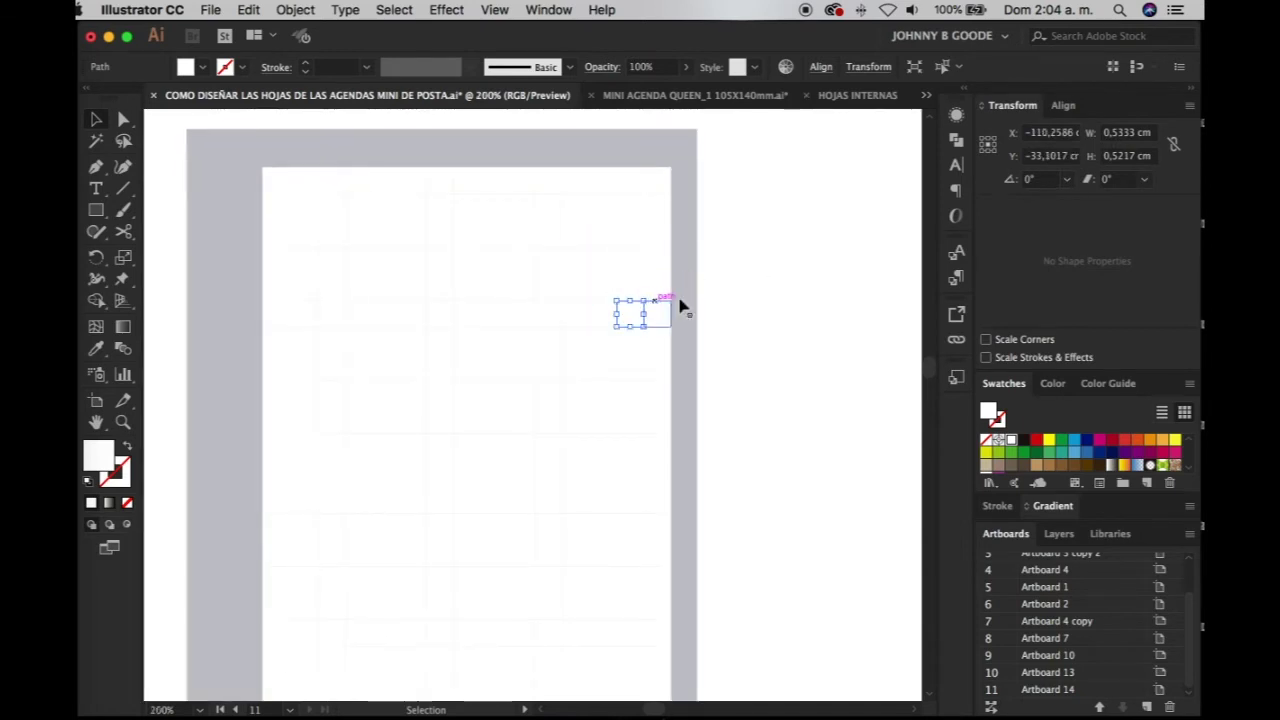
- Select all the grid cells without the gray background rectangle and group them
click(586, 293)
scroll(660, 290, down, 2)
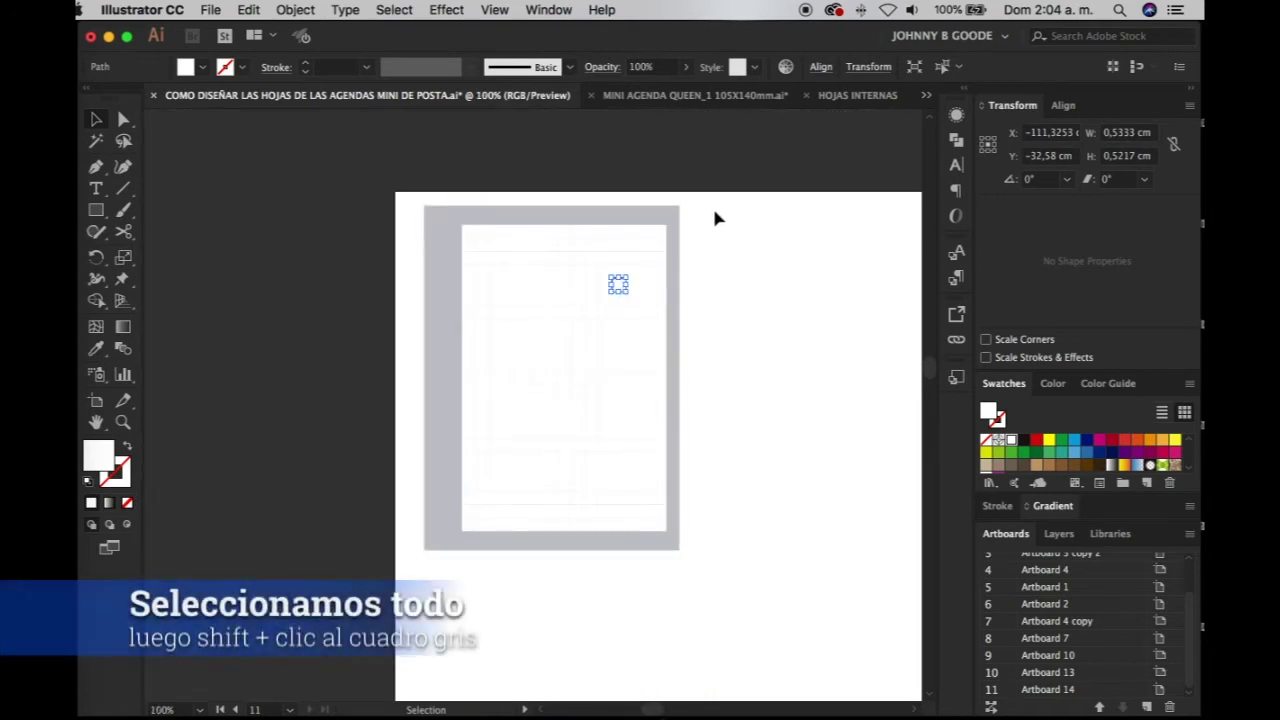
key(super+a)
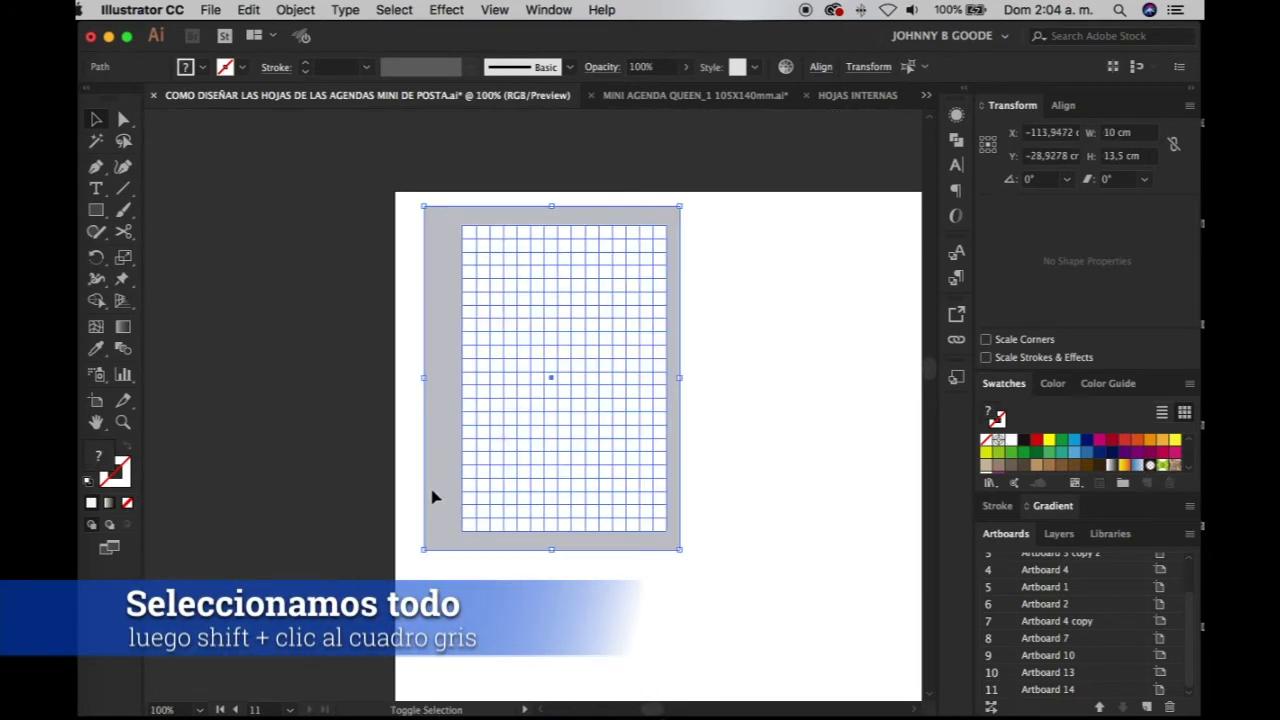
shift+click(432, 496)
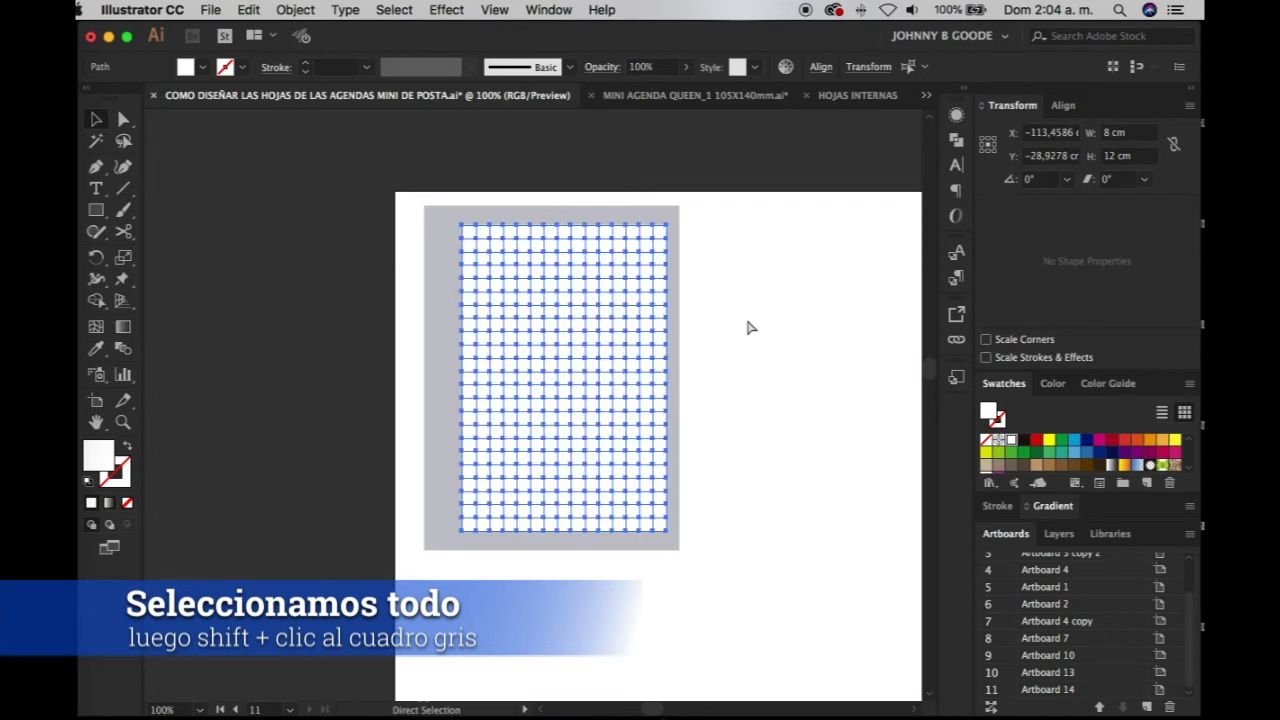
key(super+g)
scroll(598, 352, up, 1)
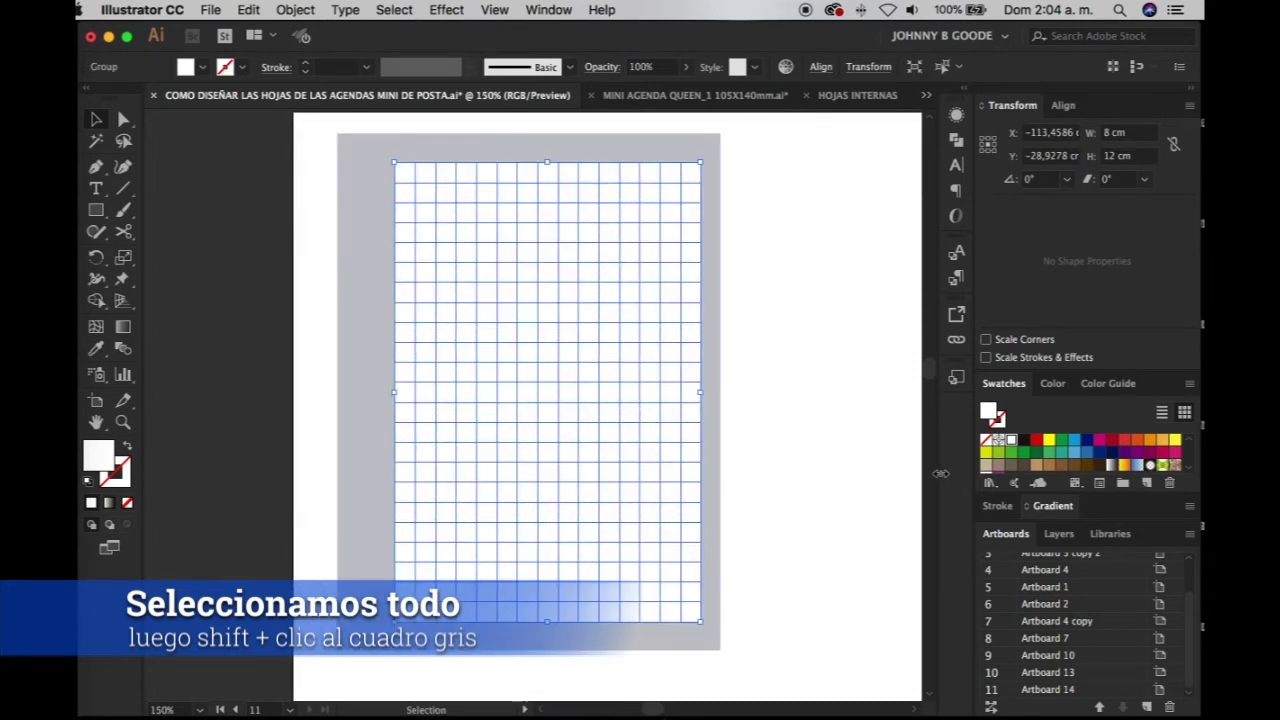
- Give the grouped grid a light gray stroke from the grayscale swatches and deselect it
scroll(1038, 462, down, 2)
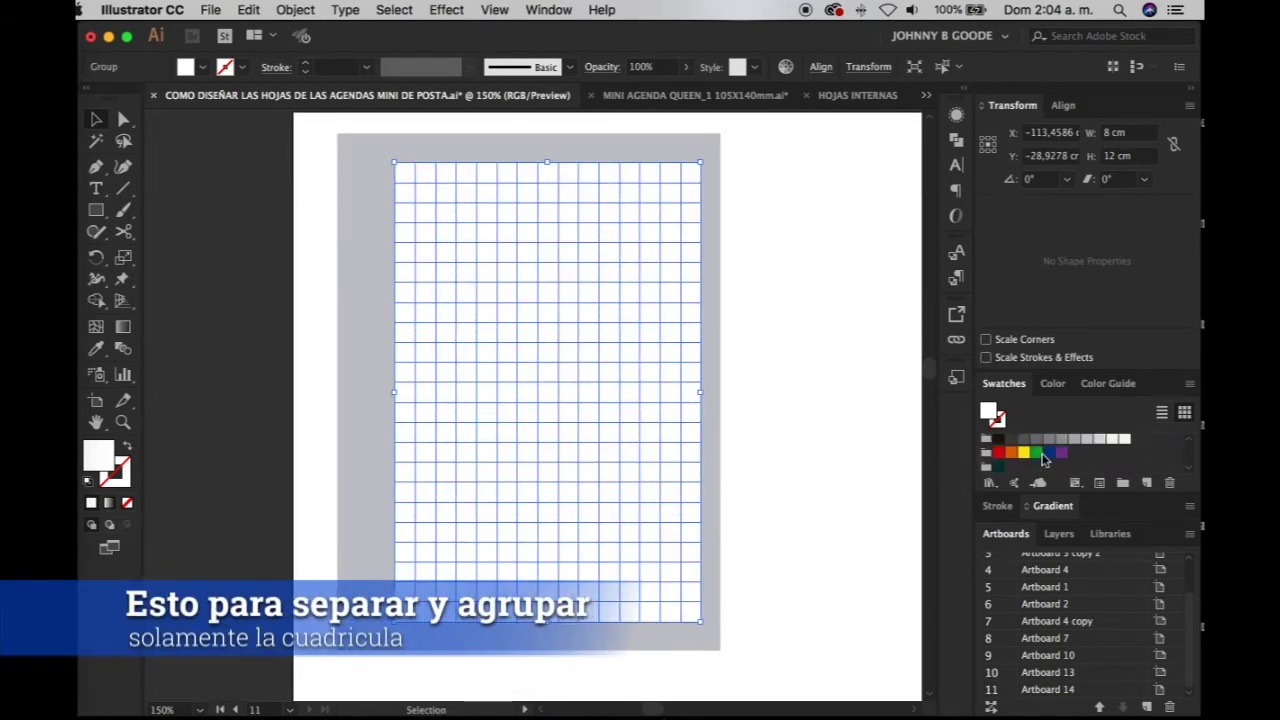
click(124, 476)
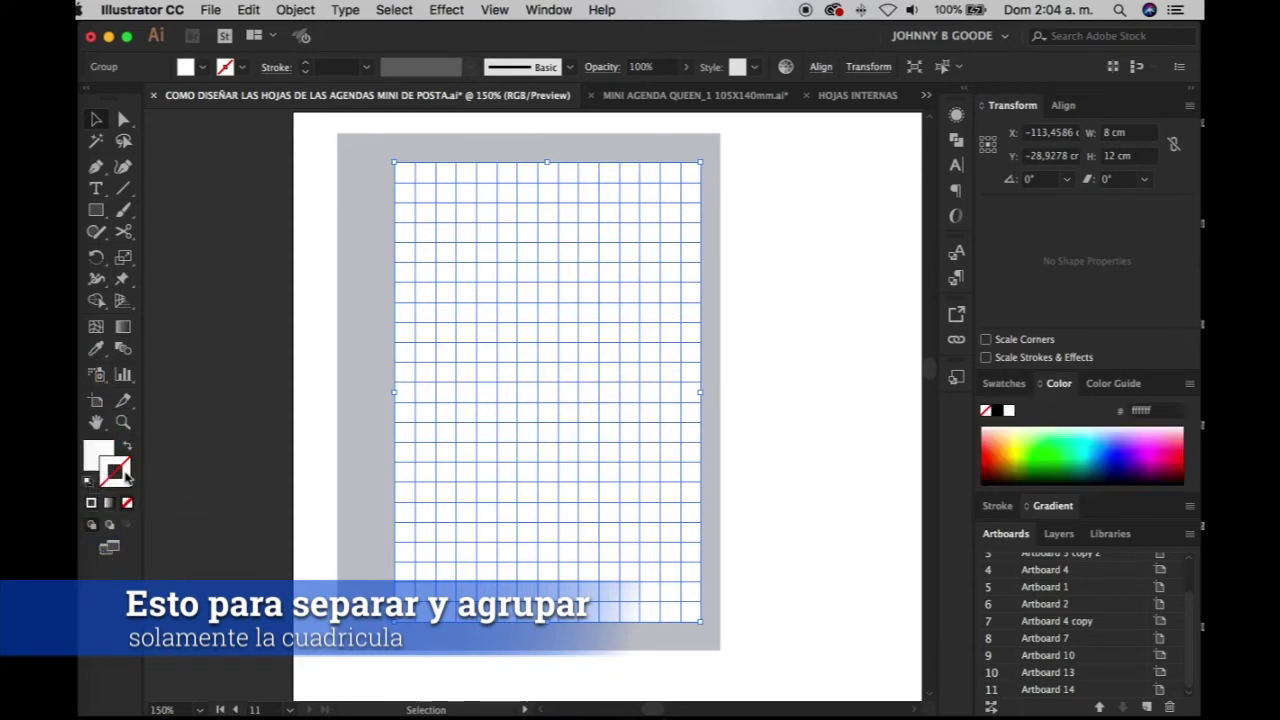
click(1006, 384)
scroll(1040, 450, down, 4)
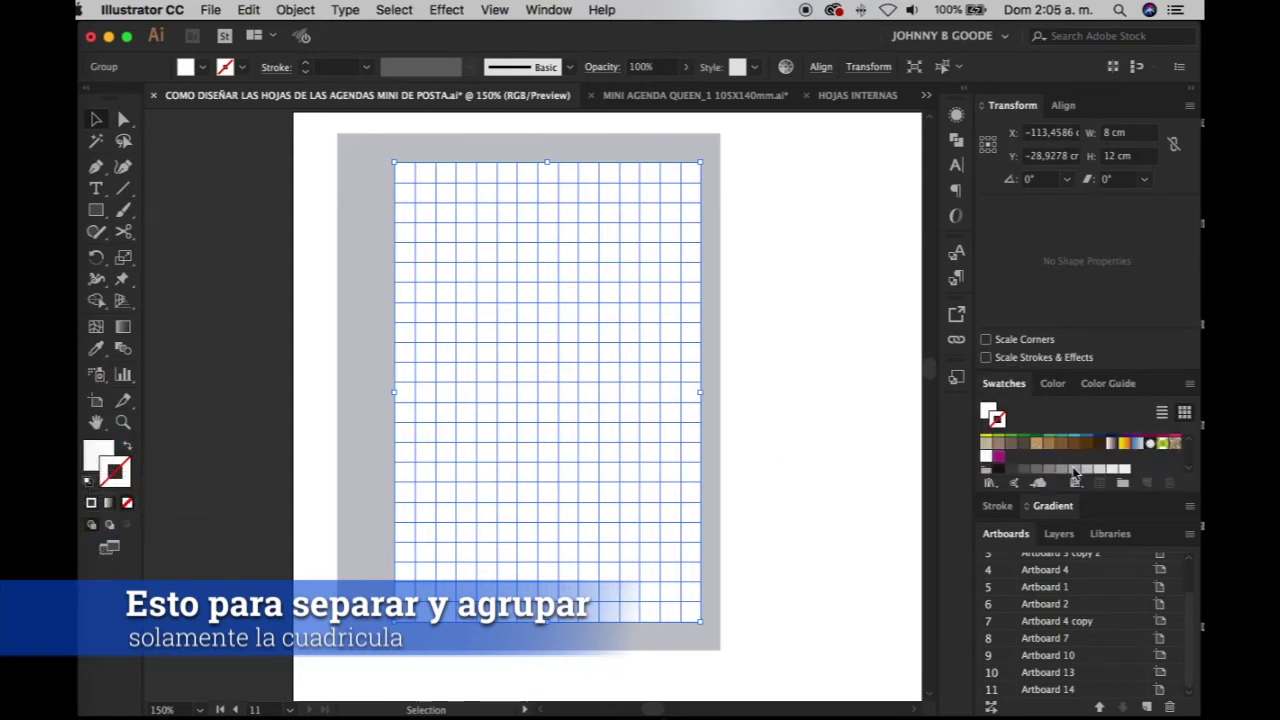
scroll(1075, 475, down, 2)
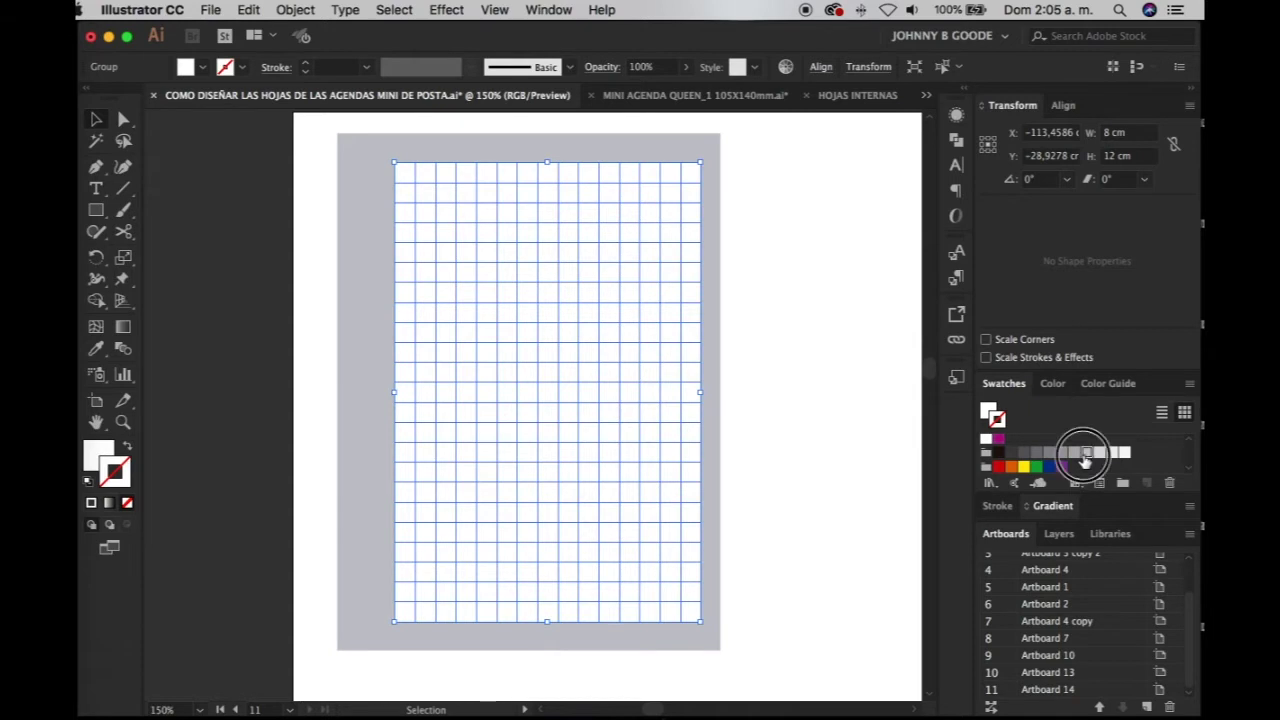
click(1085, 455)
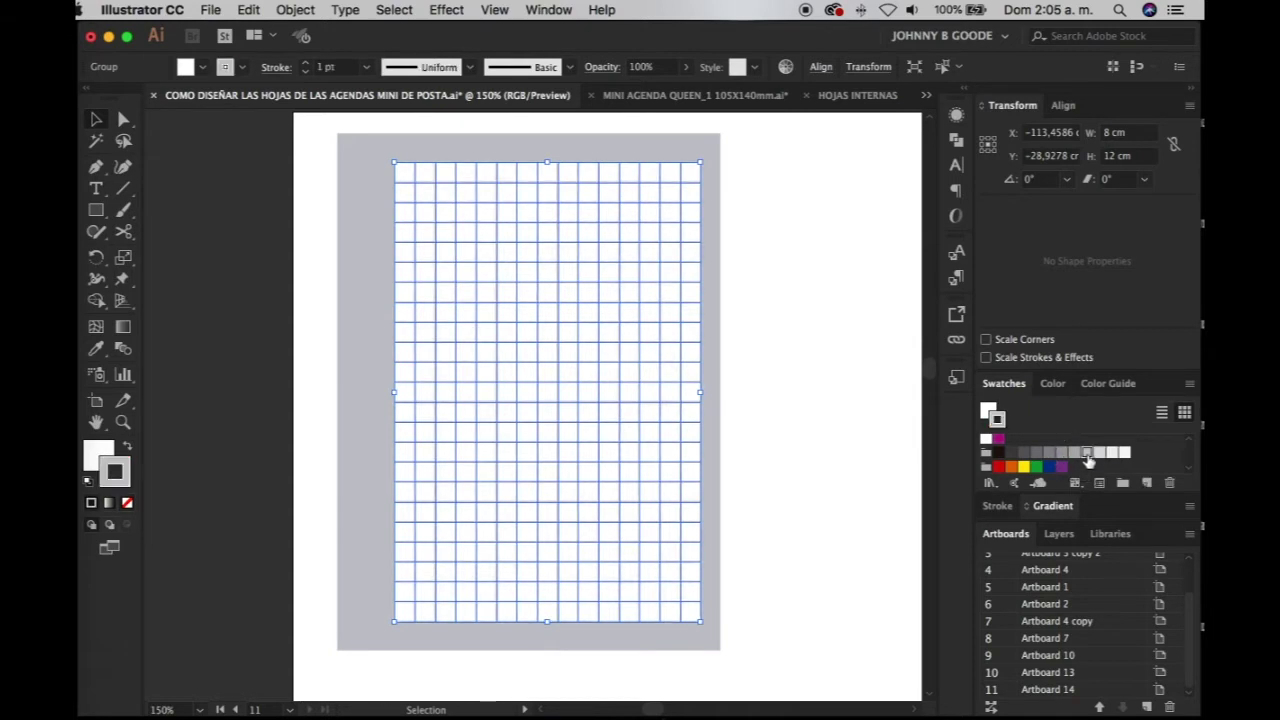
click(831, 389)
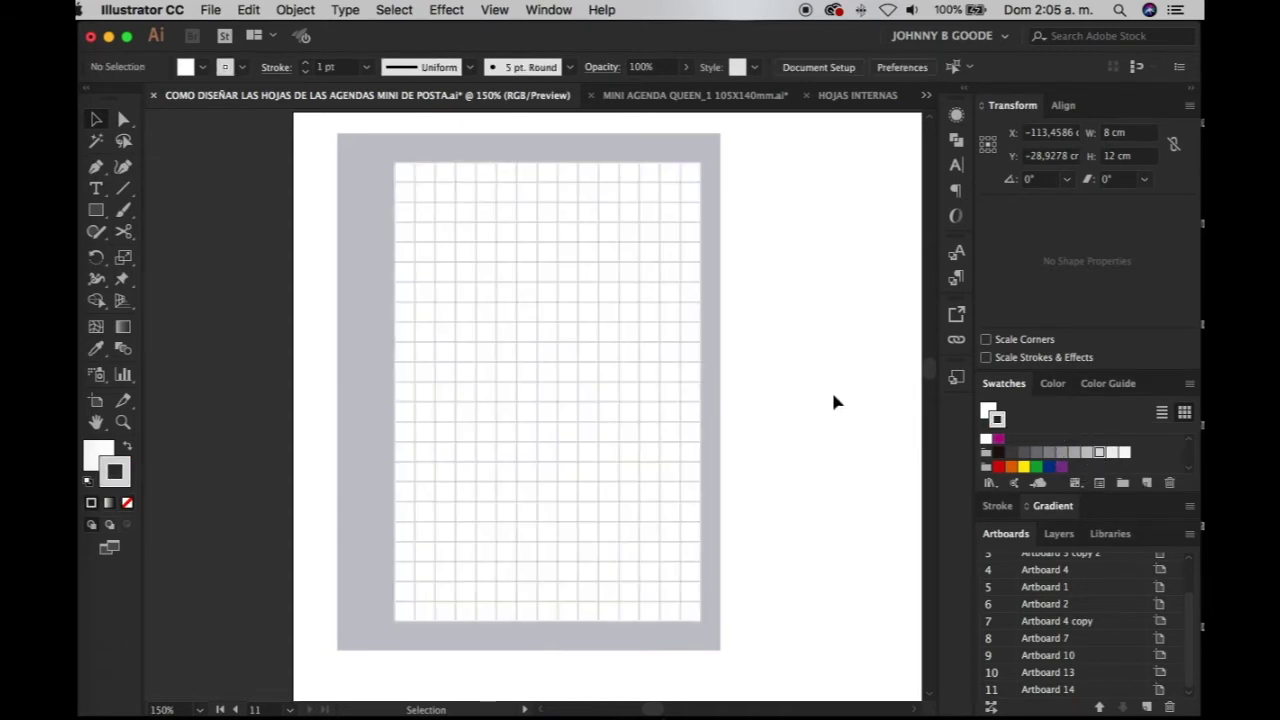
- Set the grid group's stroke weight to 0,5 pt
scroll(640, 186, up, 2)
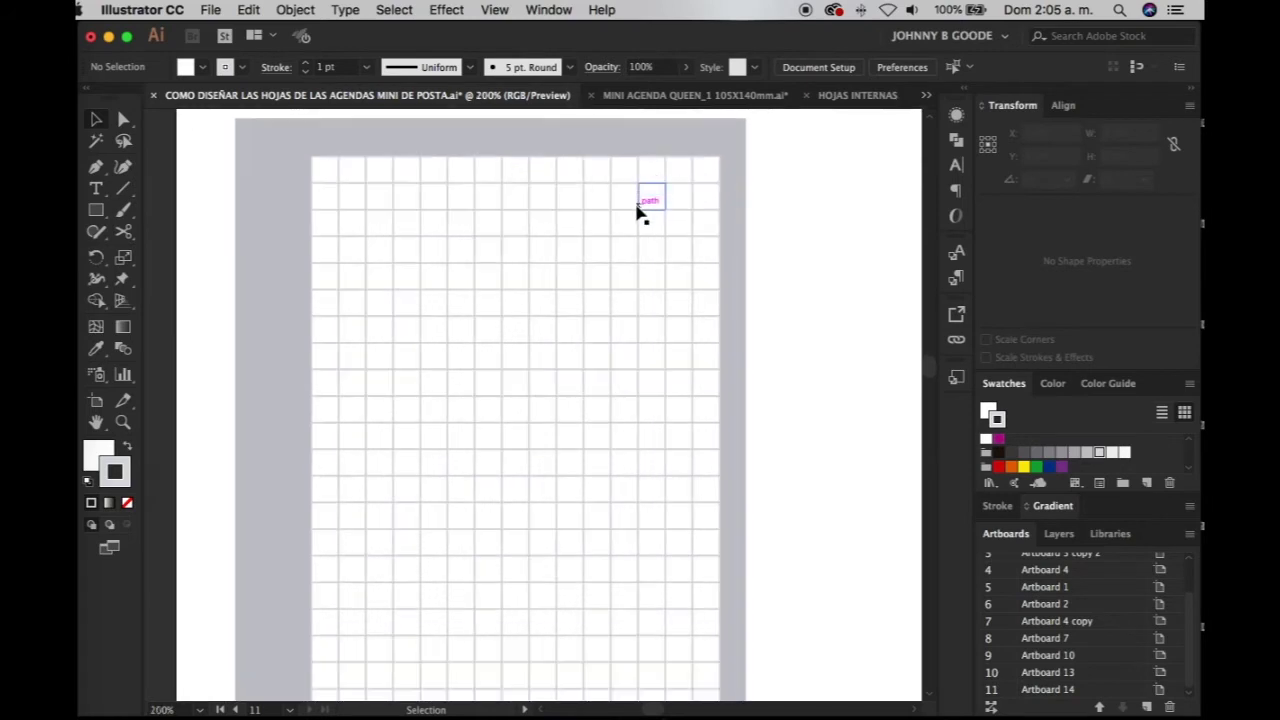
click(640, 206)
click(366, 67)
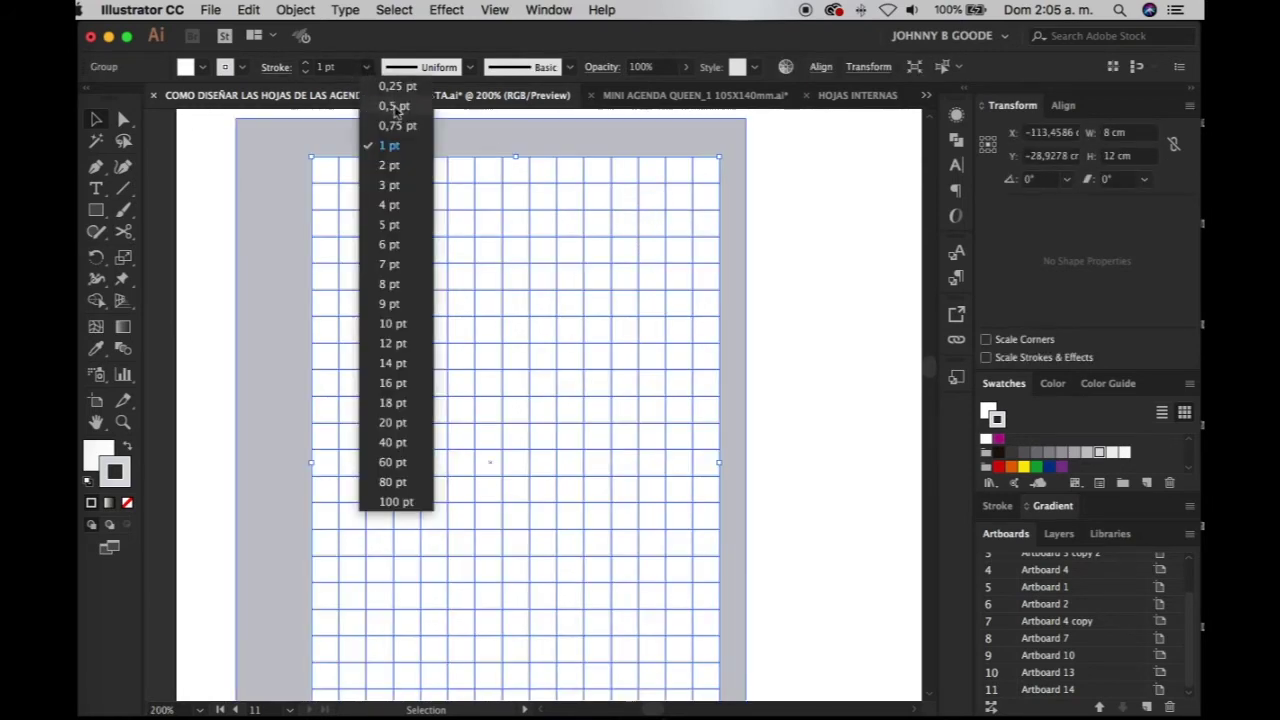
click(395, 106)
click(857, 272)
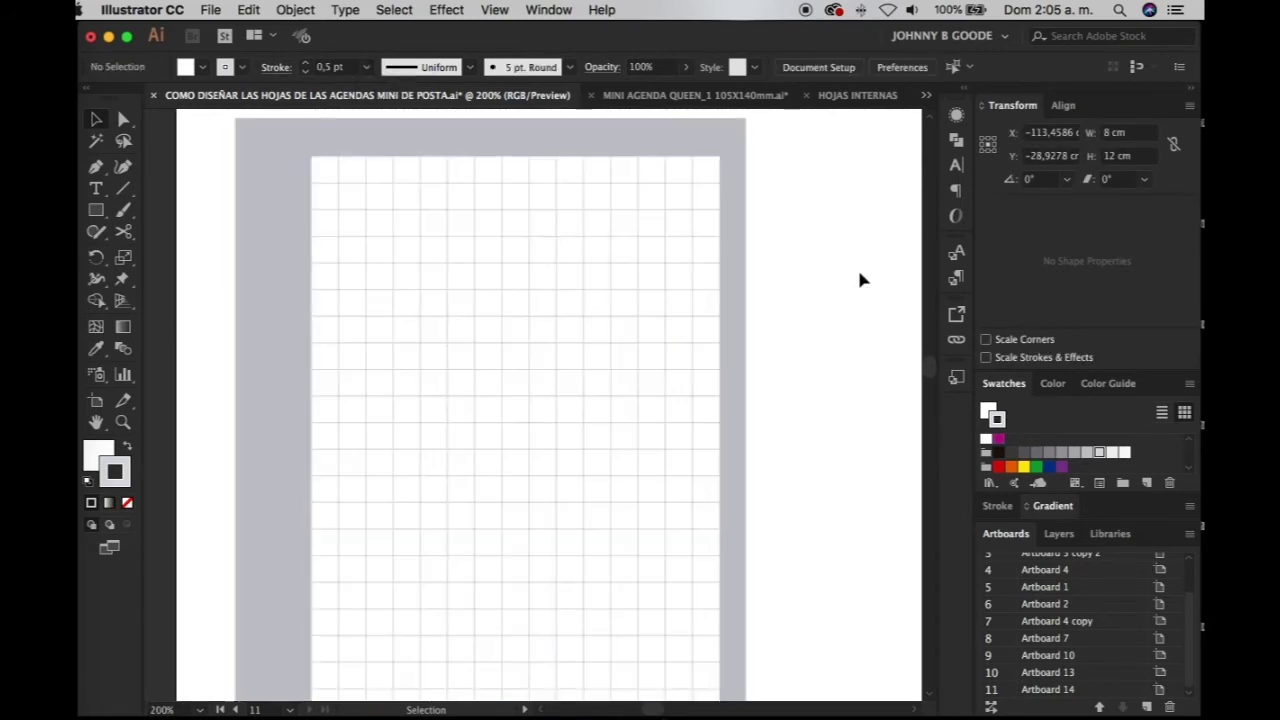
- Fill the 10 x 13,5 cm background rectangle with a lighter gray swatch
scroll(805, 276, down, 2)
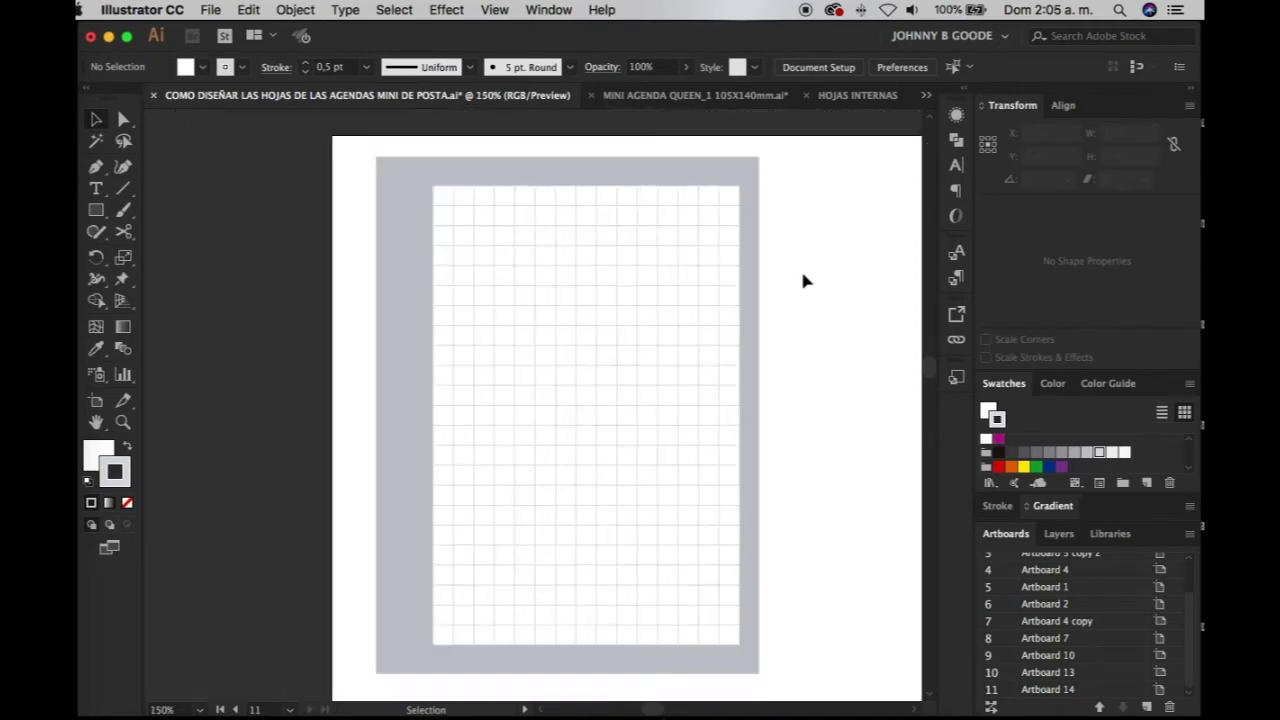
click(410, 378)
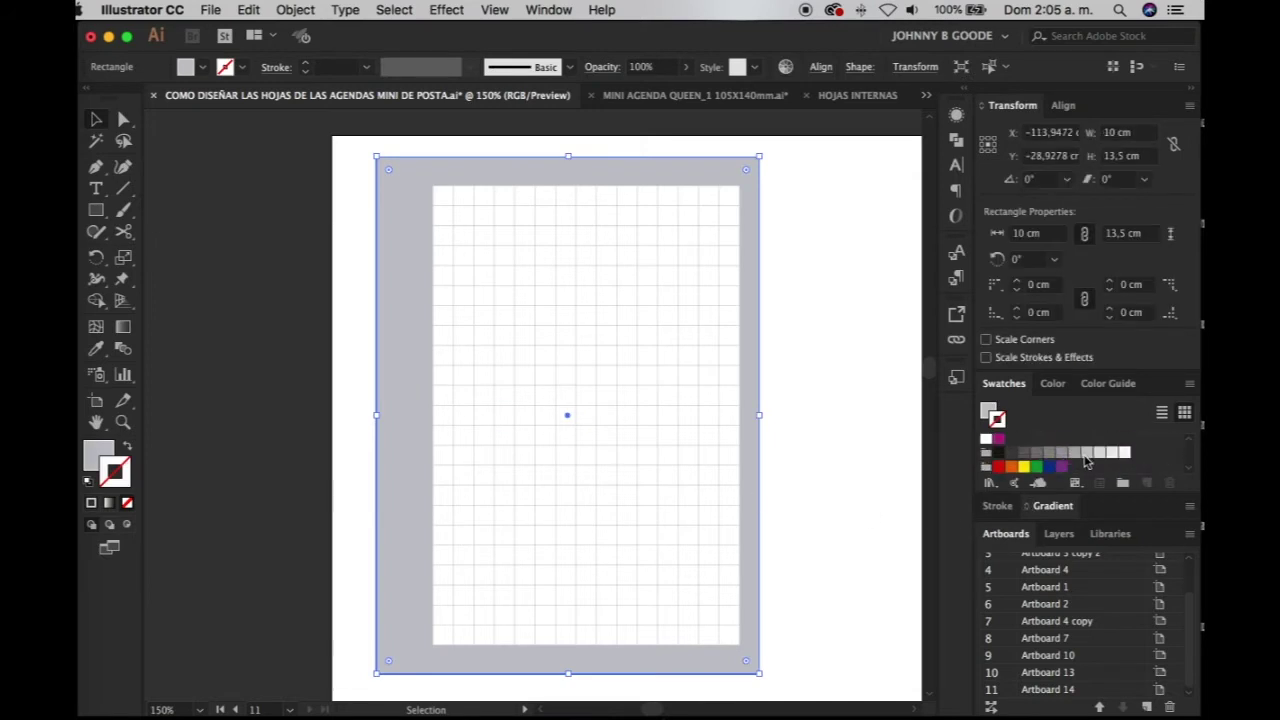
scroll(1095, 455, down, 1)
click(1100, 440)
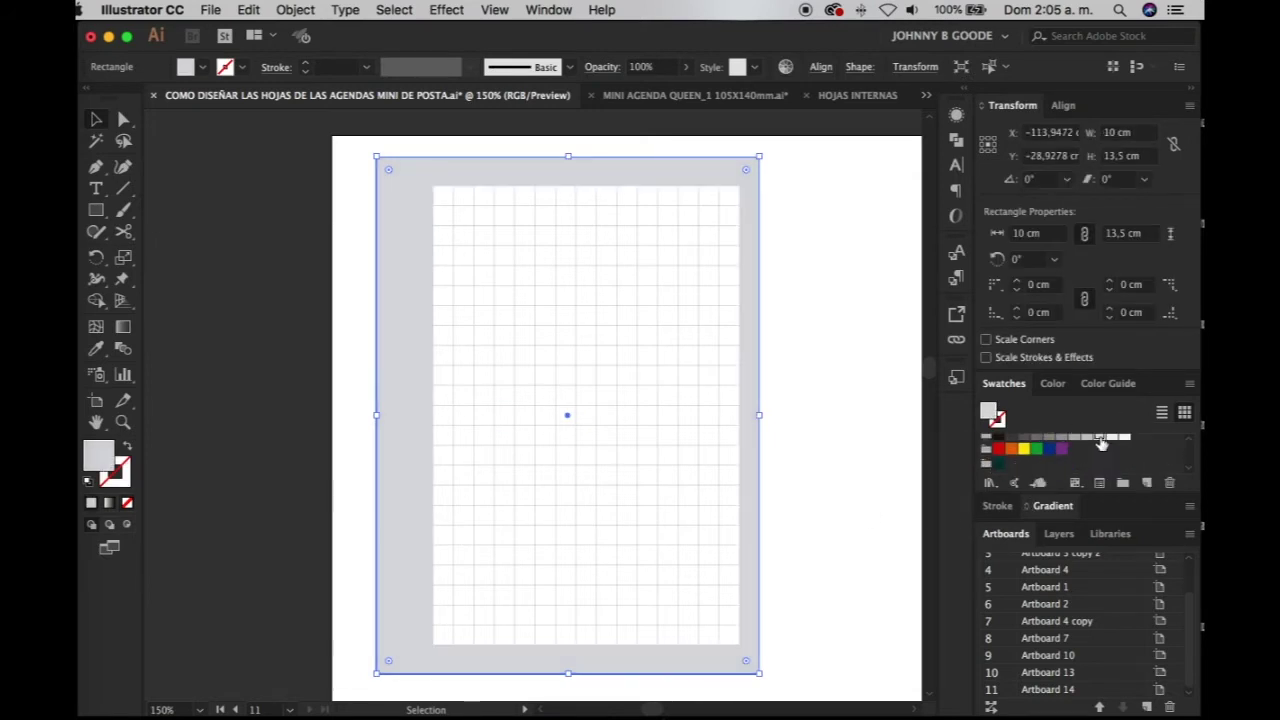
click(845, 393)
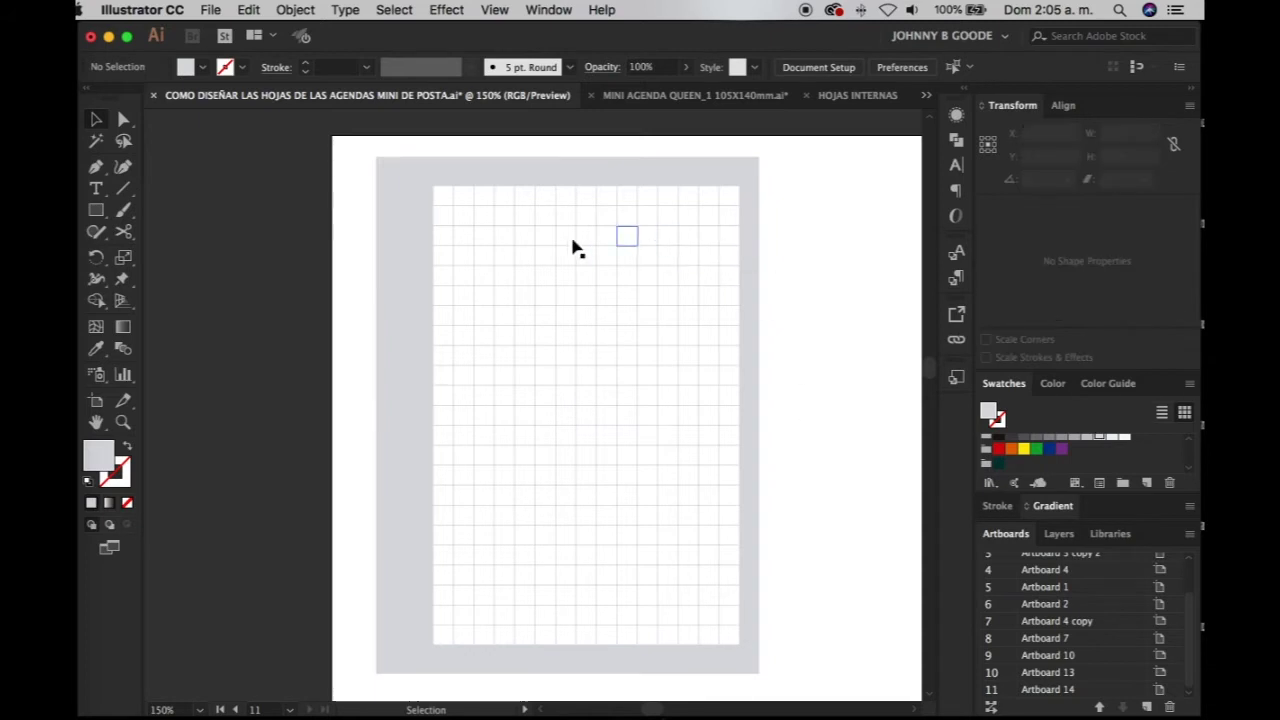
- Examine the punch-hole diameter, edge distance and spacing on the inner-sheet reference layout with 10 holes
scroll(588, 443, down, 2)
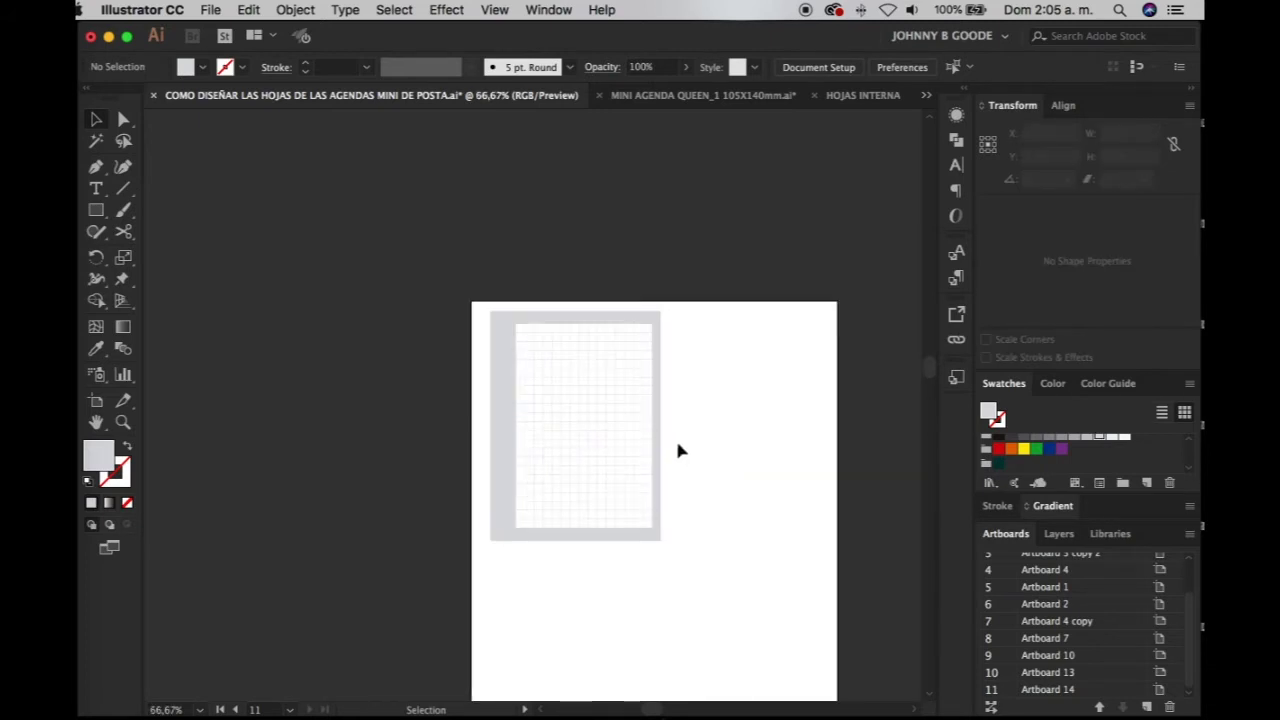
scroll(677, 451, up, 1)
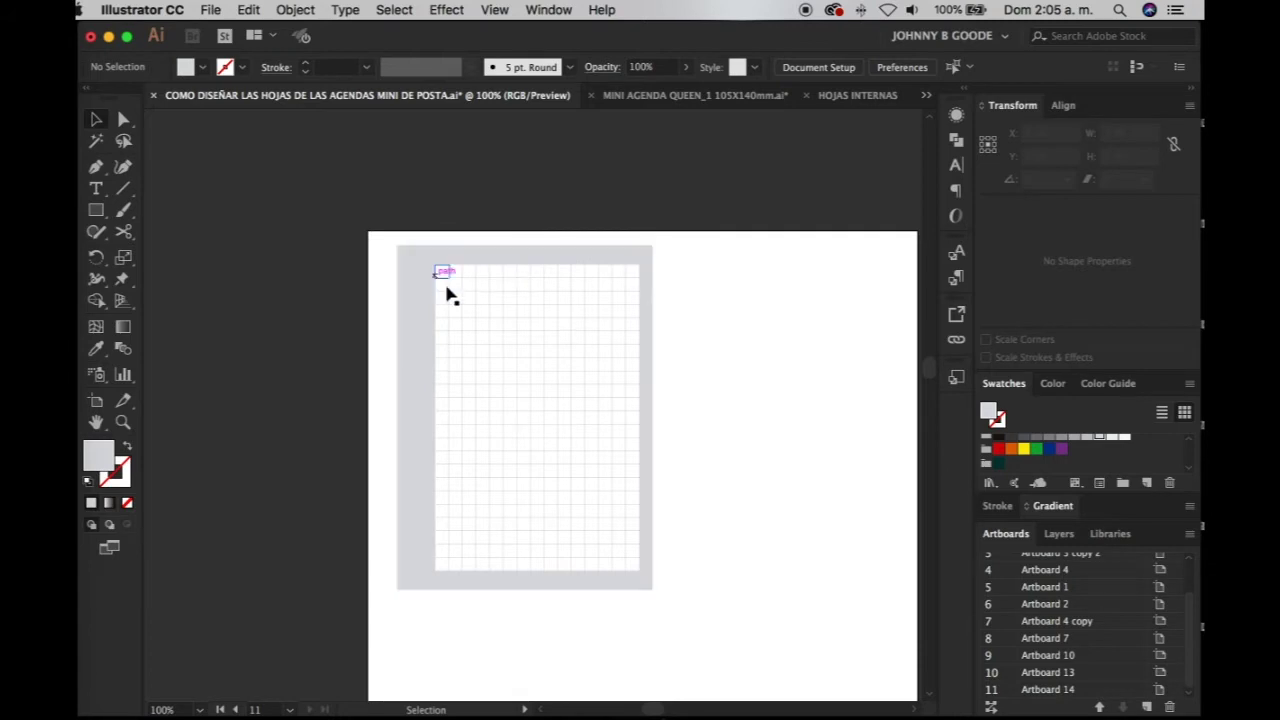
scroll(423, 351, down, 3)
drag(571, 451, 420, 400)
scroll(420, 400, down, 10)
scroll(420, 400, right, 8)
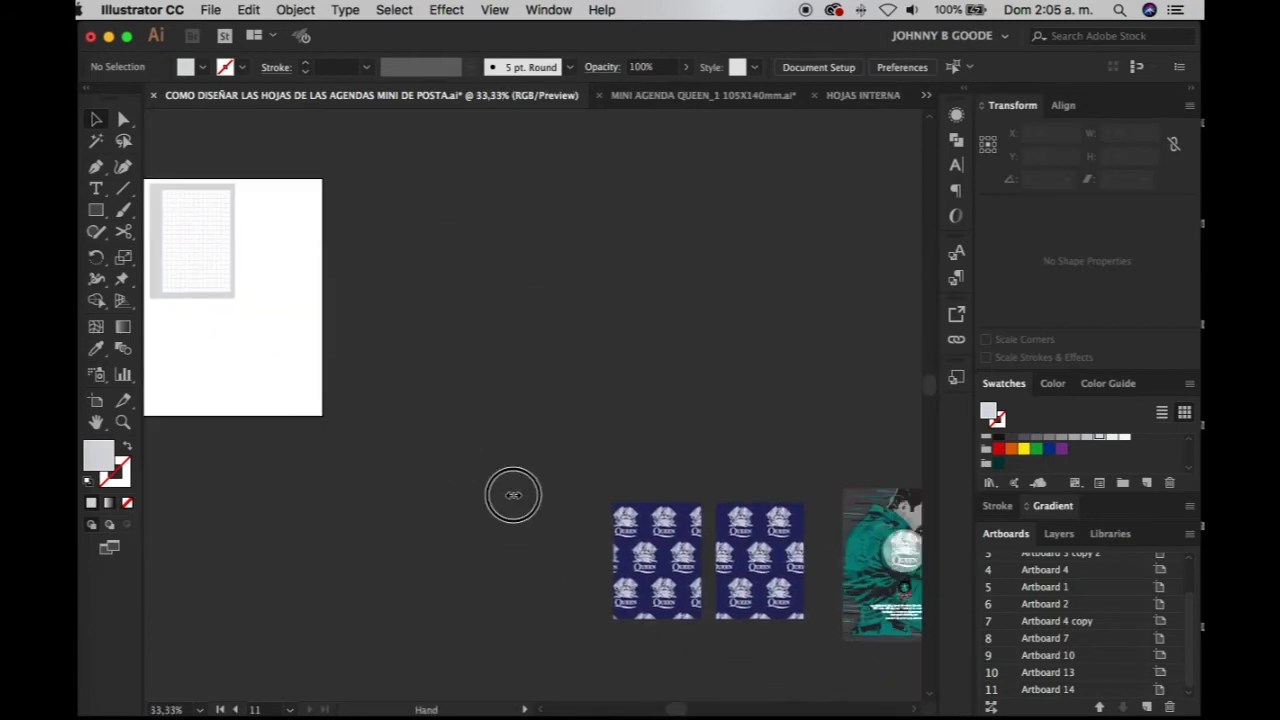
drag(477, 684, 477, 317)
scroll(692, 400, up, 4)
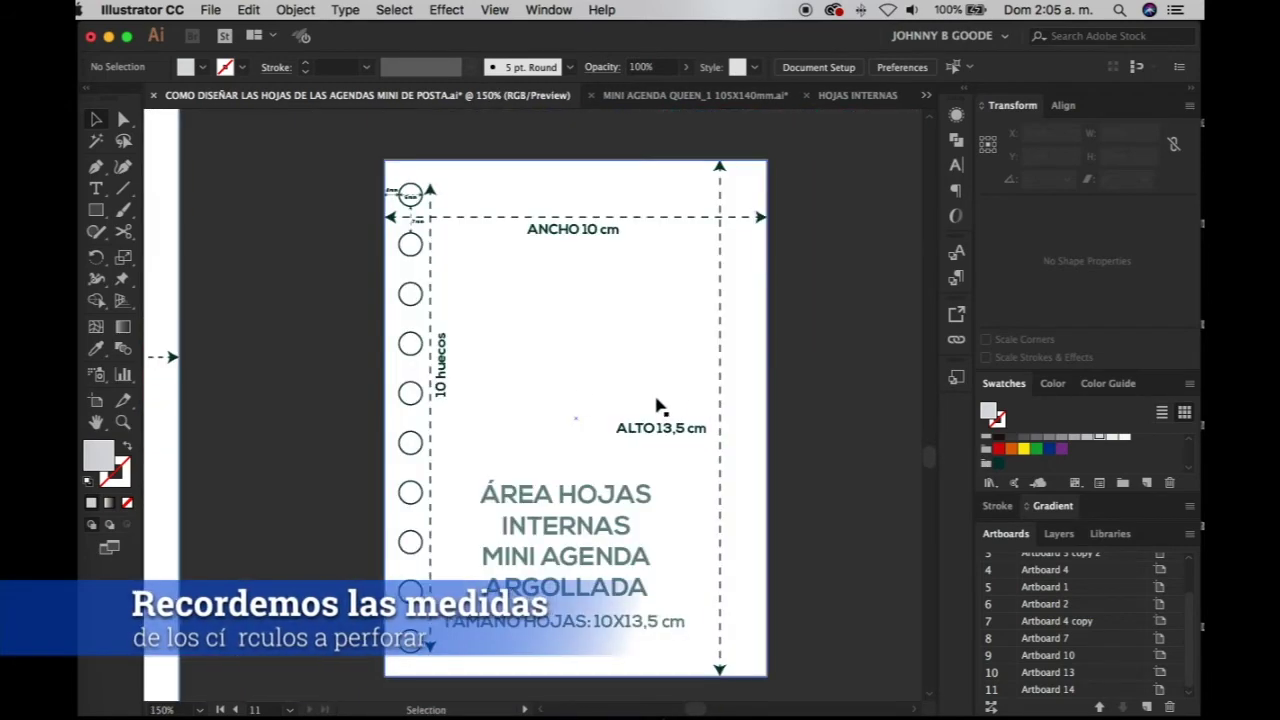
click(410, 335)
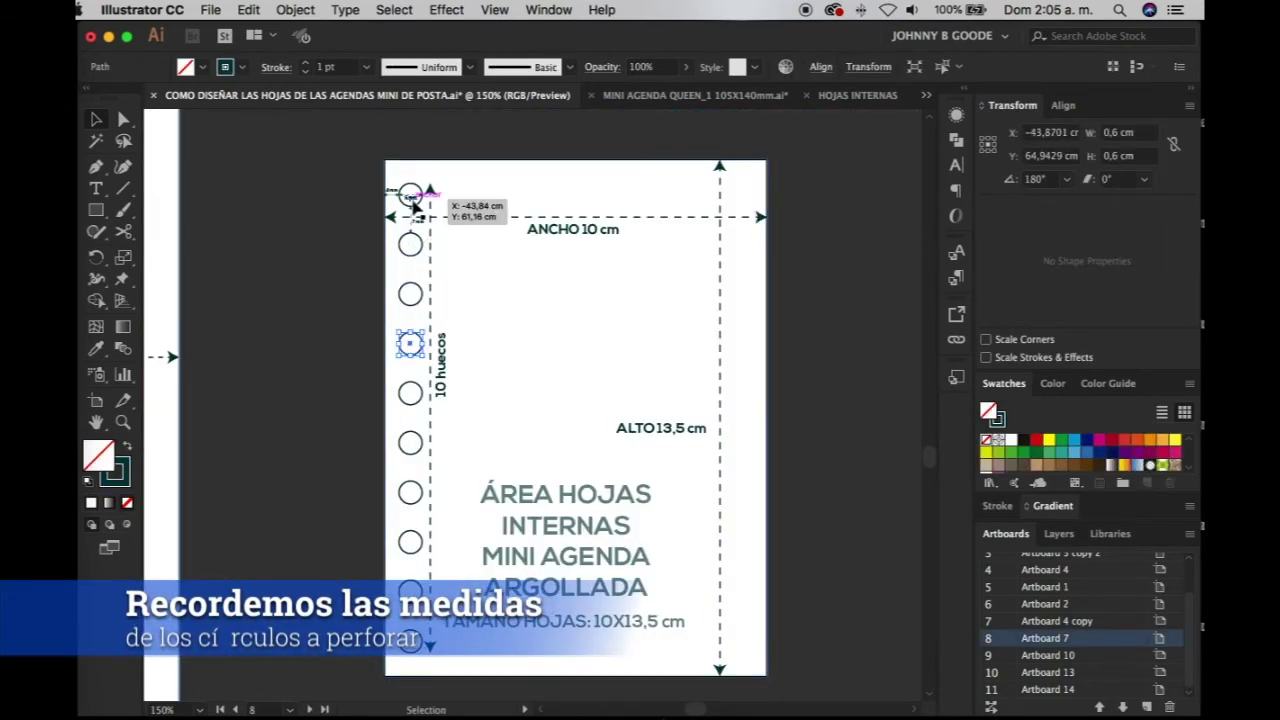
scroll(413, 205, up, 8)
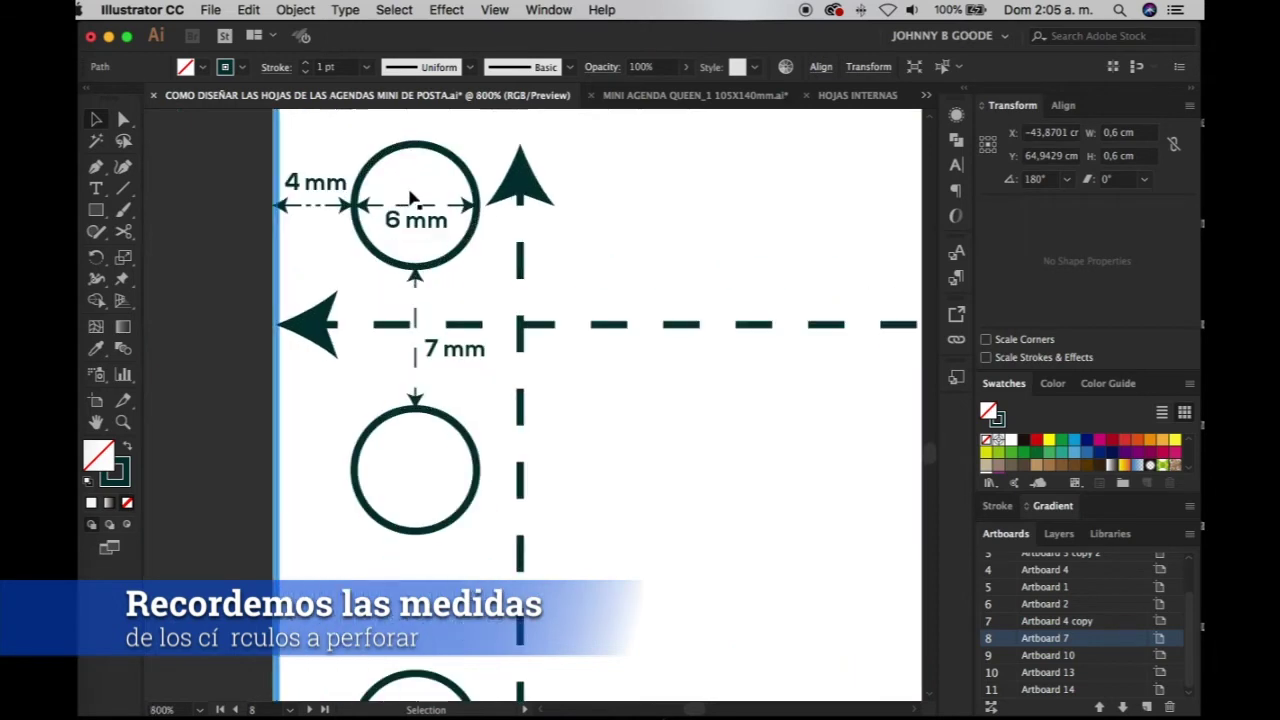
drag(397, 238, 402, 243)
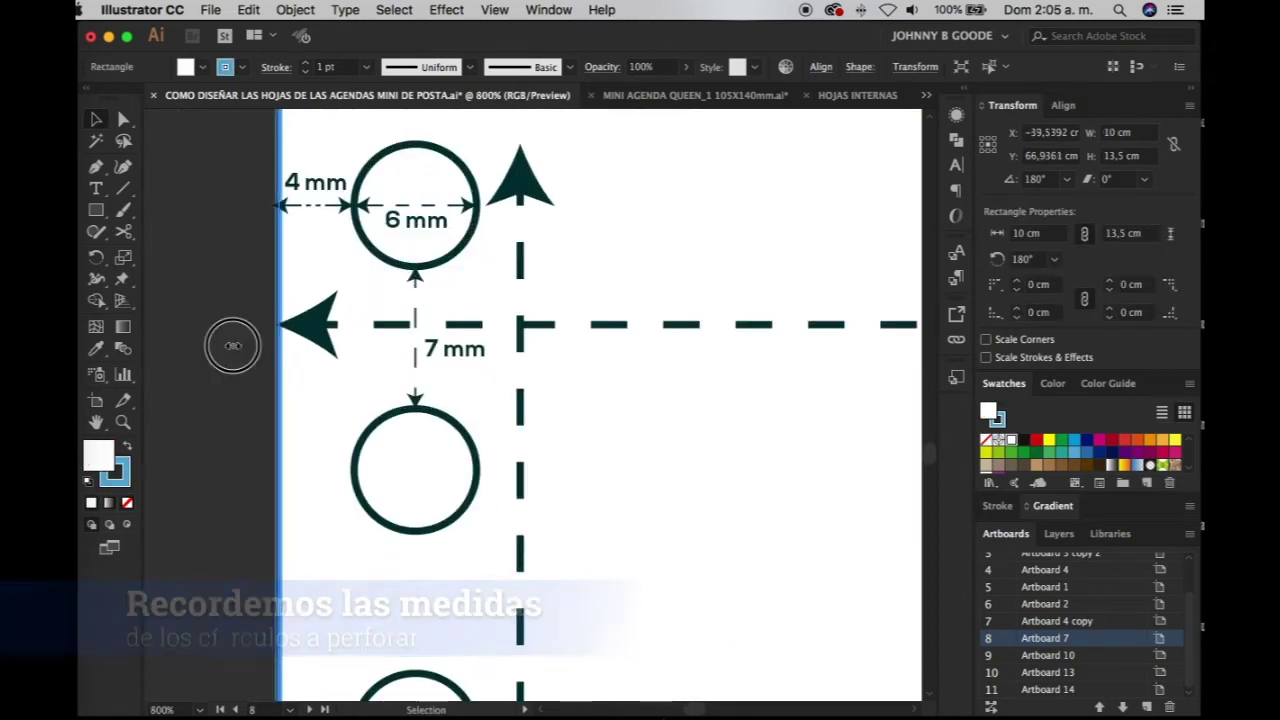
click(249, 317)
drag(249, 317, 294, 412)
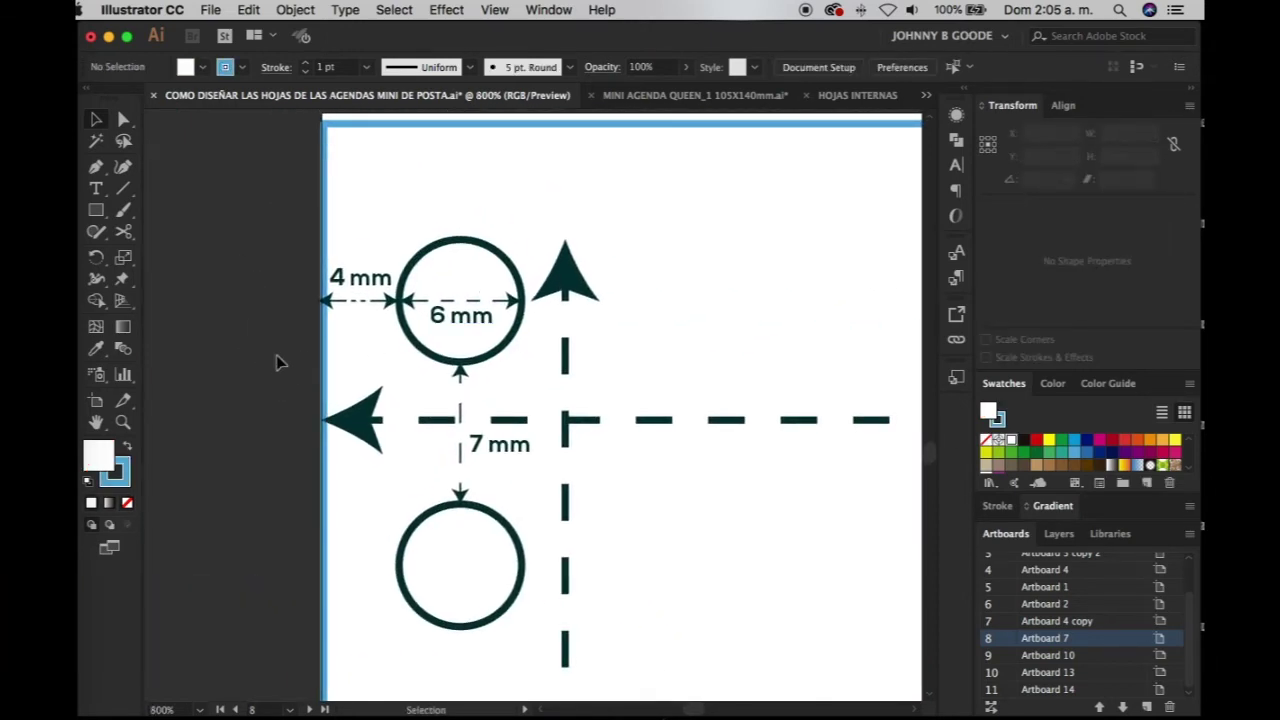
key(super+z)
click(234, 357)
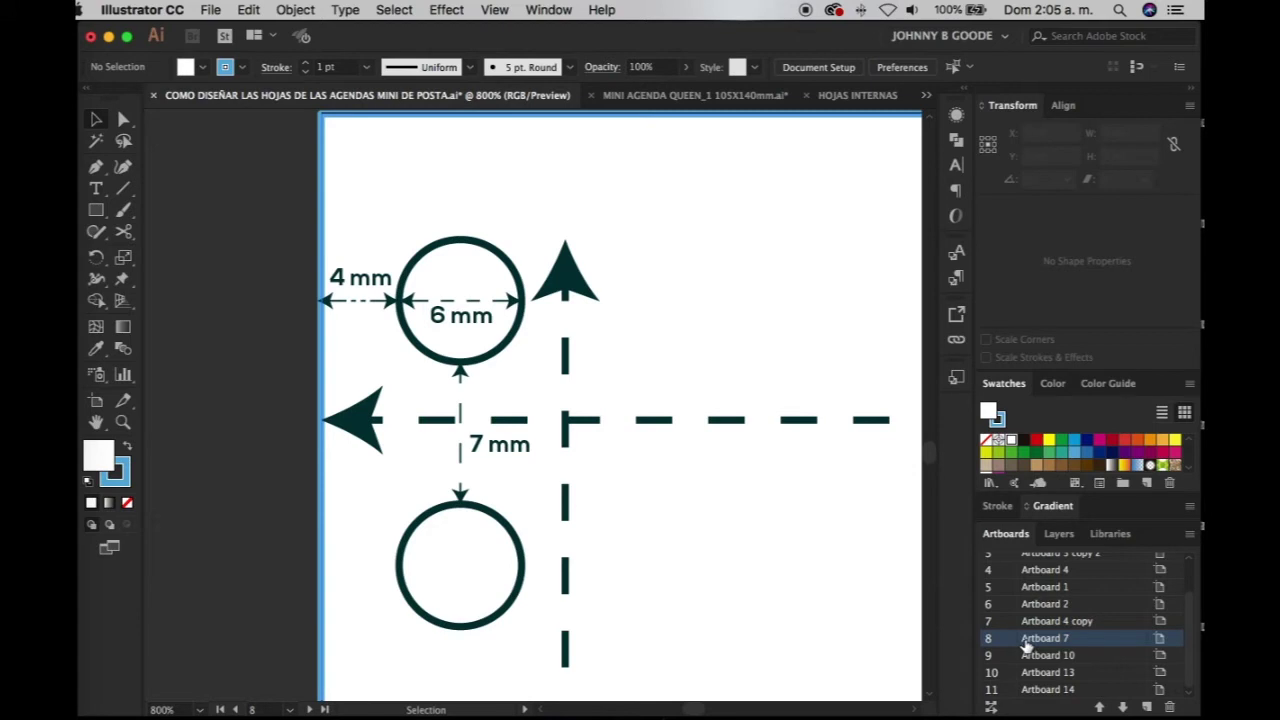
- On Artboard 14, draw a circle about 0,78 cm wide near the top of the sheet's left gray margin and remove its stroke
double_click(1007, 690)
scroll(331, 150, up, 3)
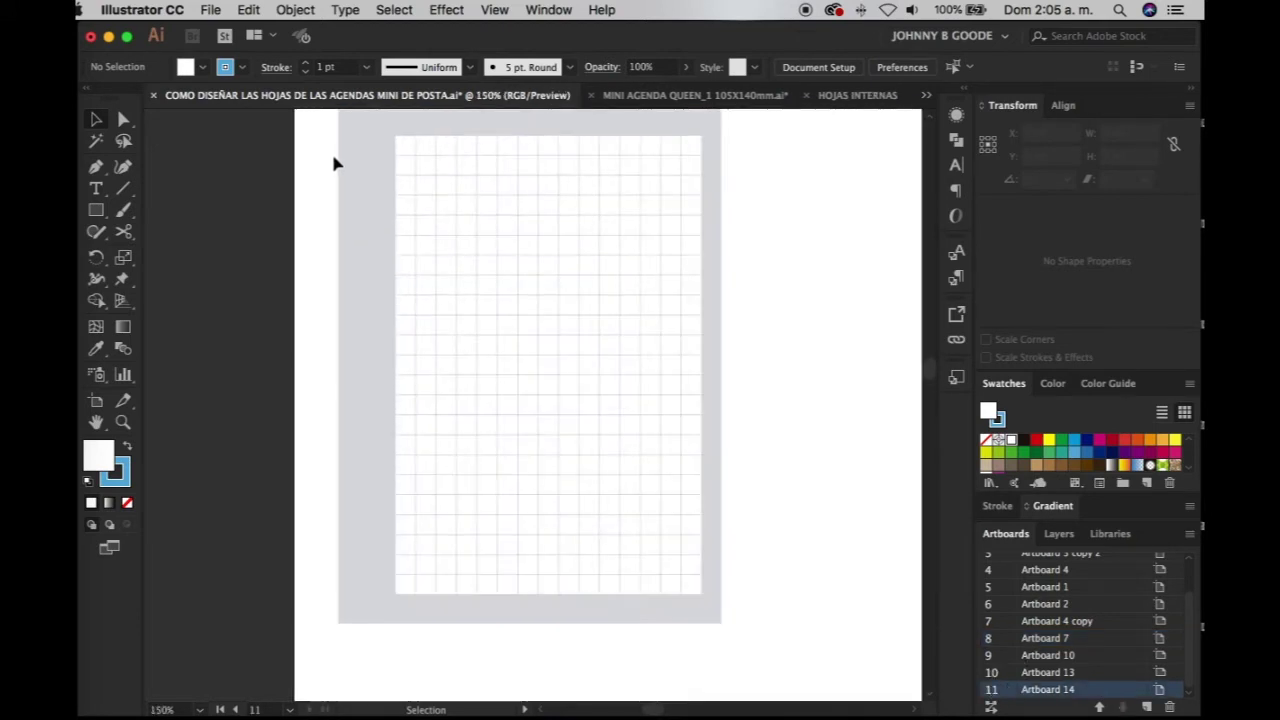
drag(431, 246, 430, 380)
scroll(400, 340, up, 2)
scroll(380, 306, up, 2)
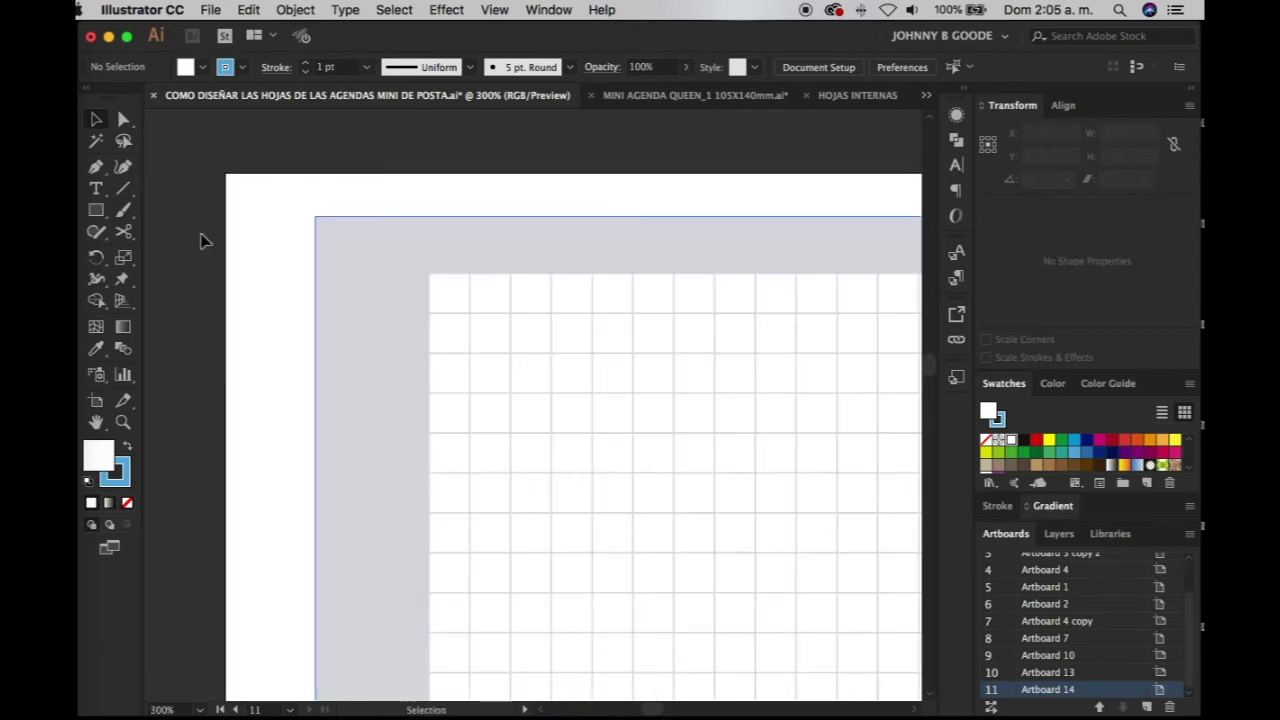
drag(100, 211, 148, 252)
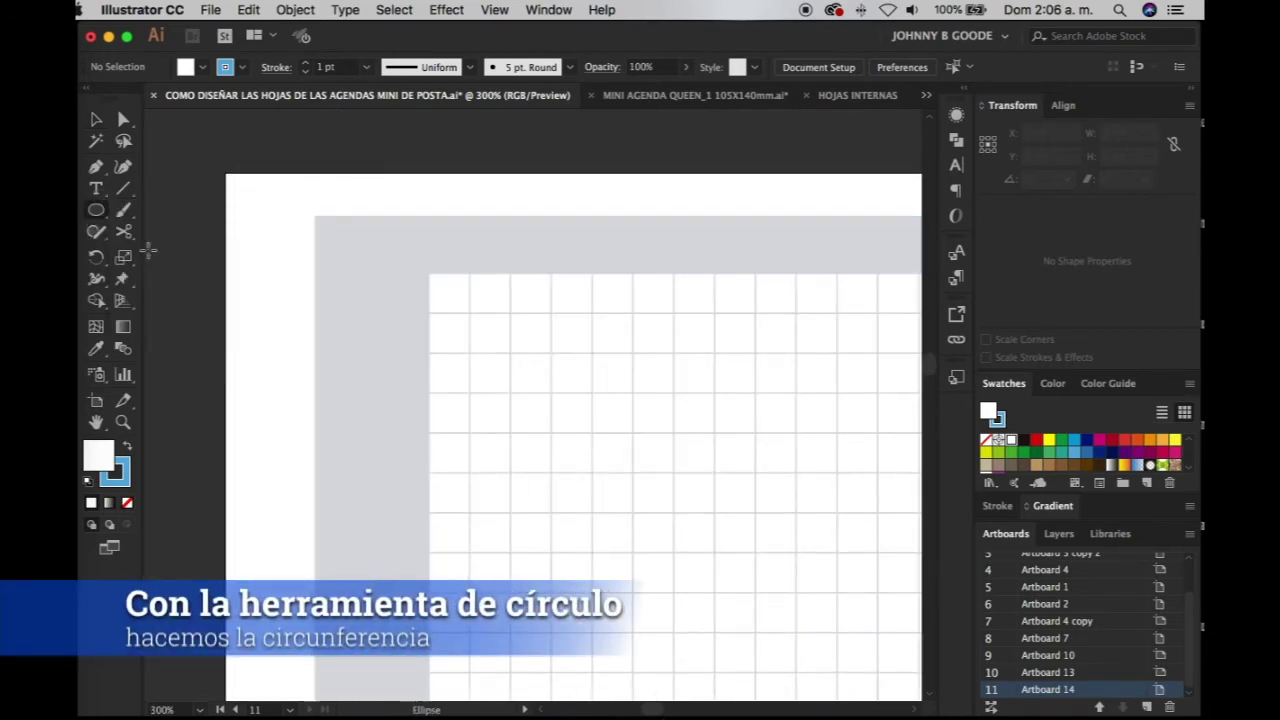
drag(344, 260, 398, 320)
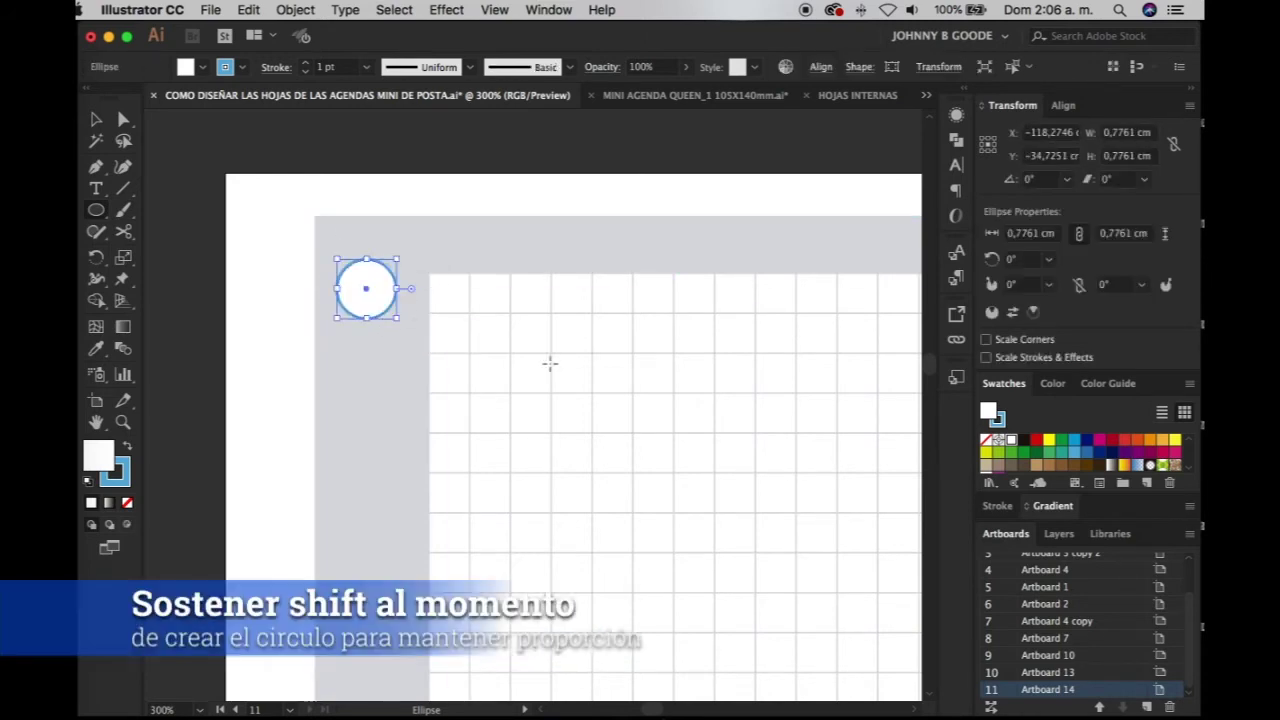
click(123, 486)
click(128, 503)
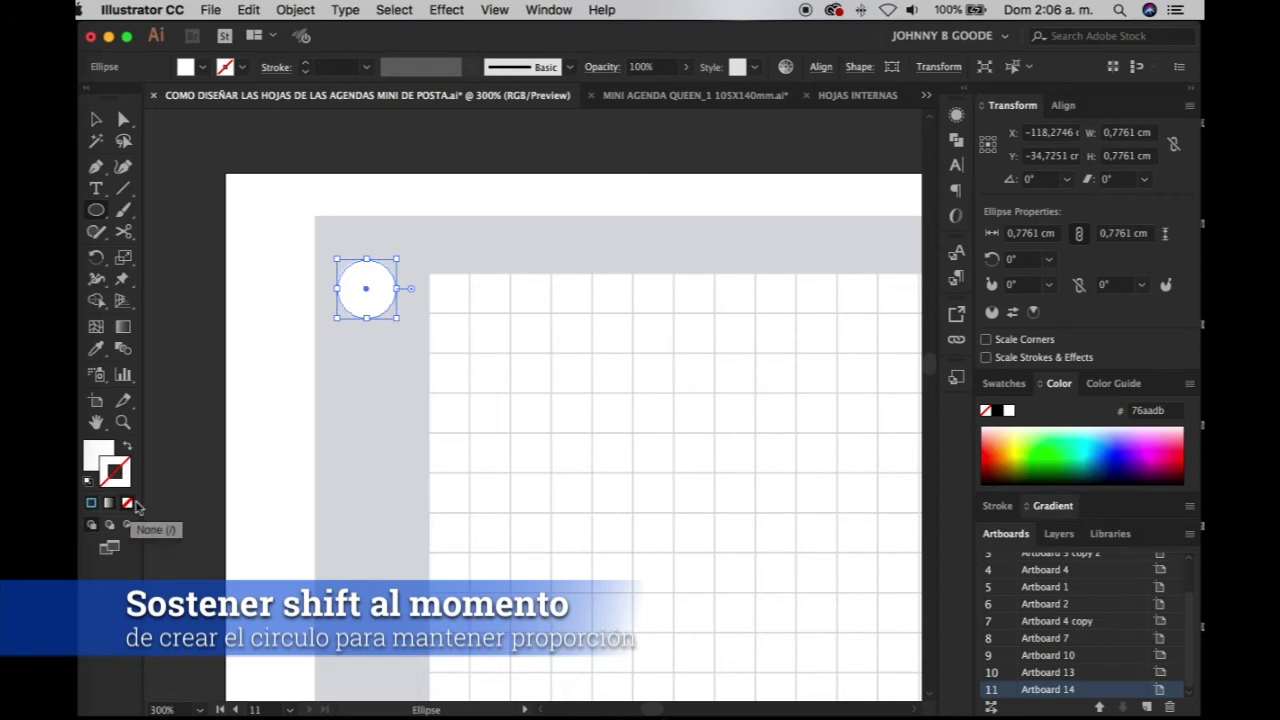
- Constrain the circle's width and height proportions and set its diameter to 0,6 cm
key(v)
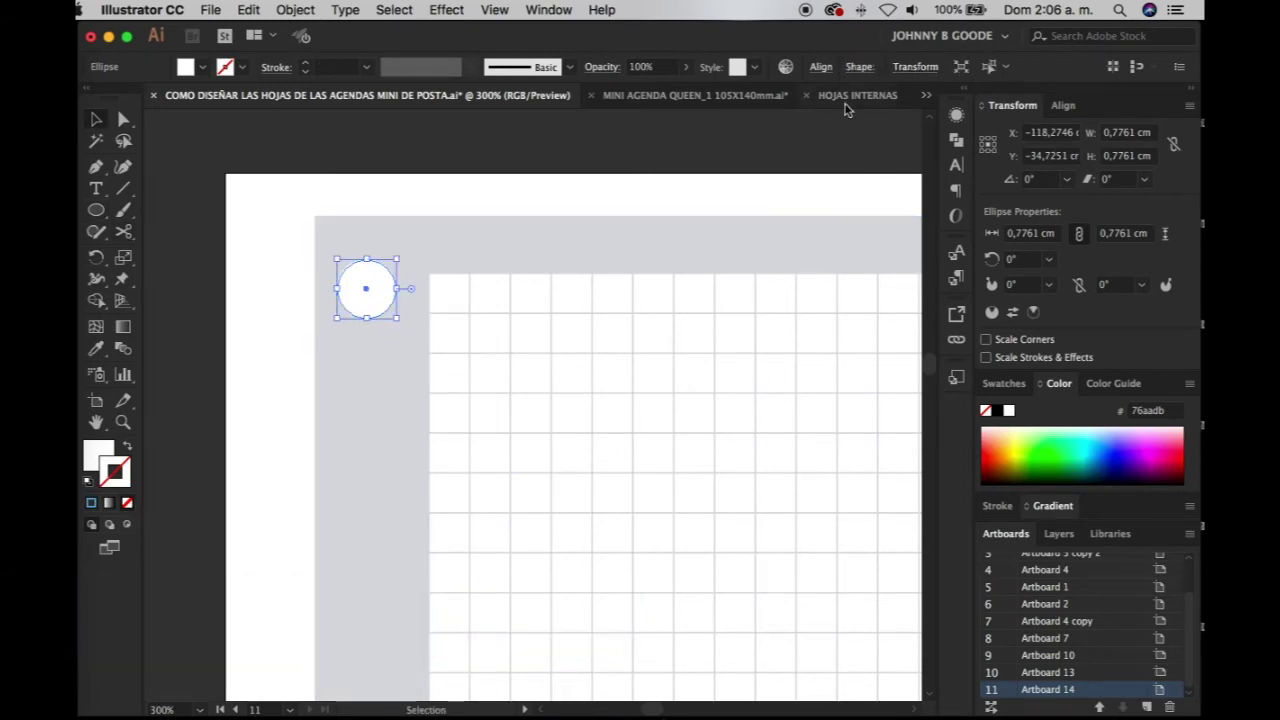
click(924, 68)
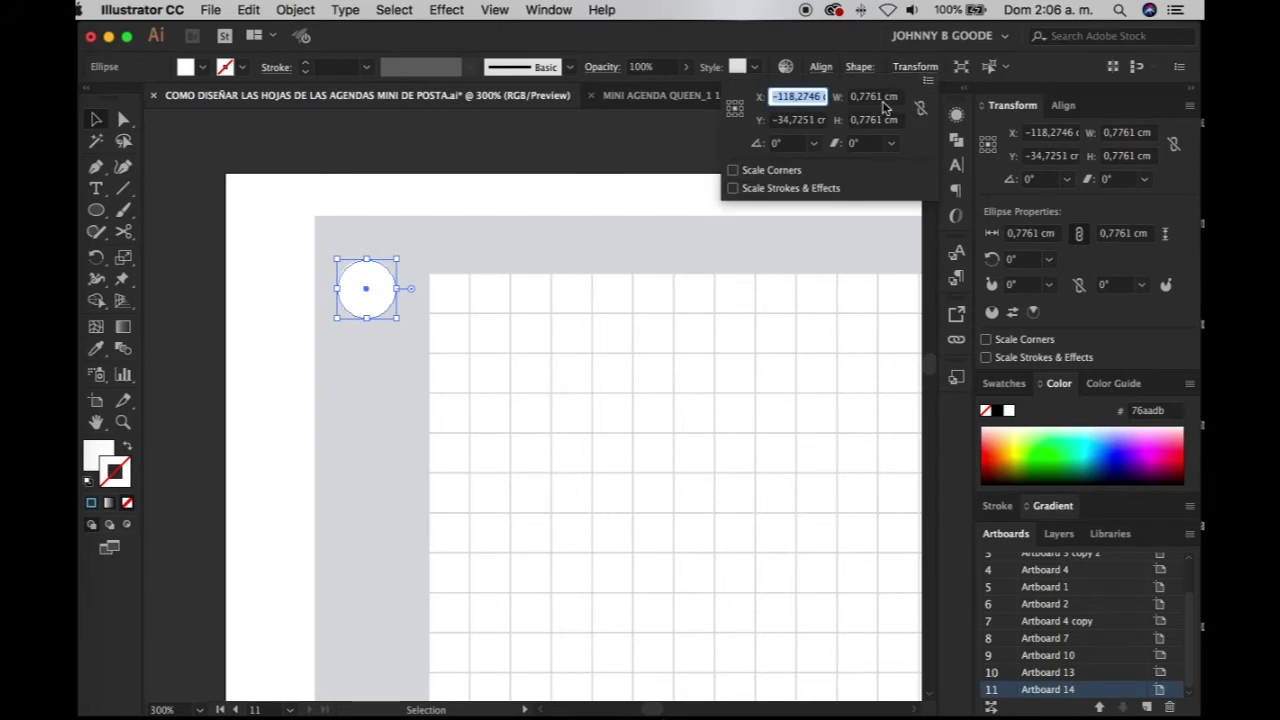
click(921, 110)
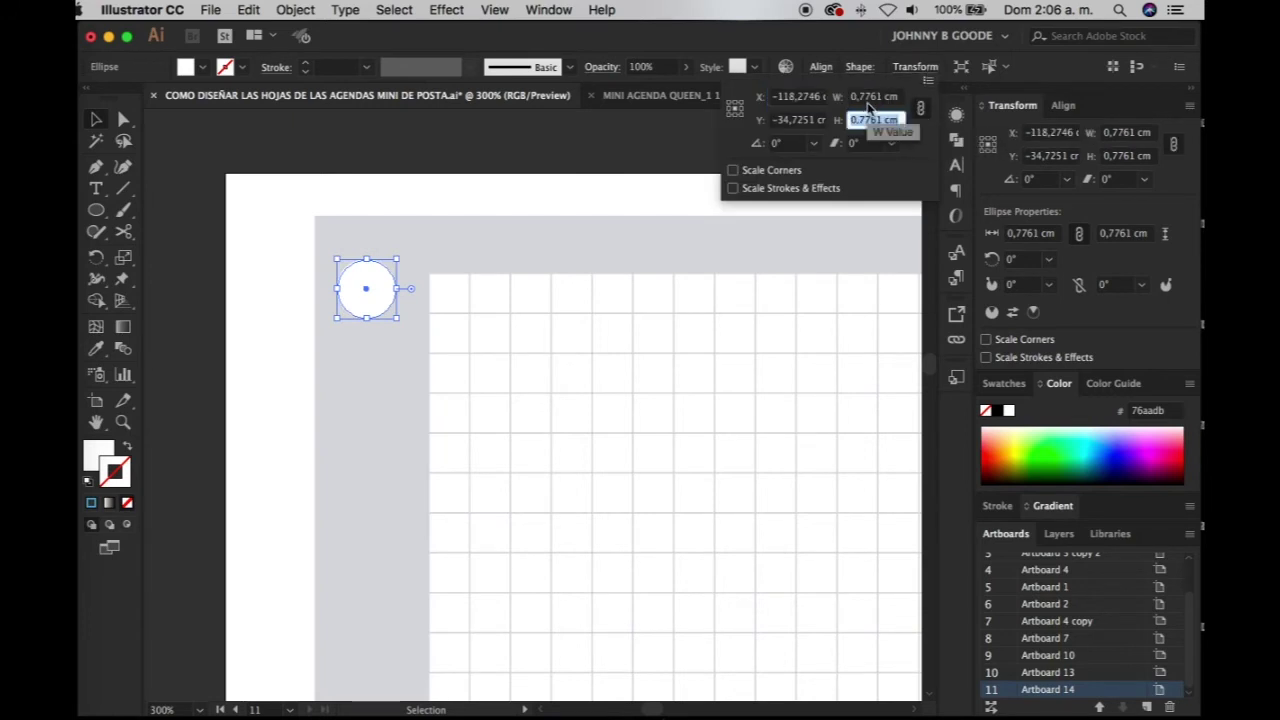
click(871, 98)
text(0,7)
key(Return)
text(0,6)
key(Return)
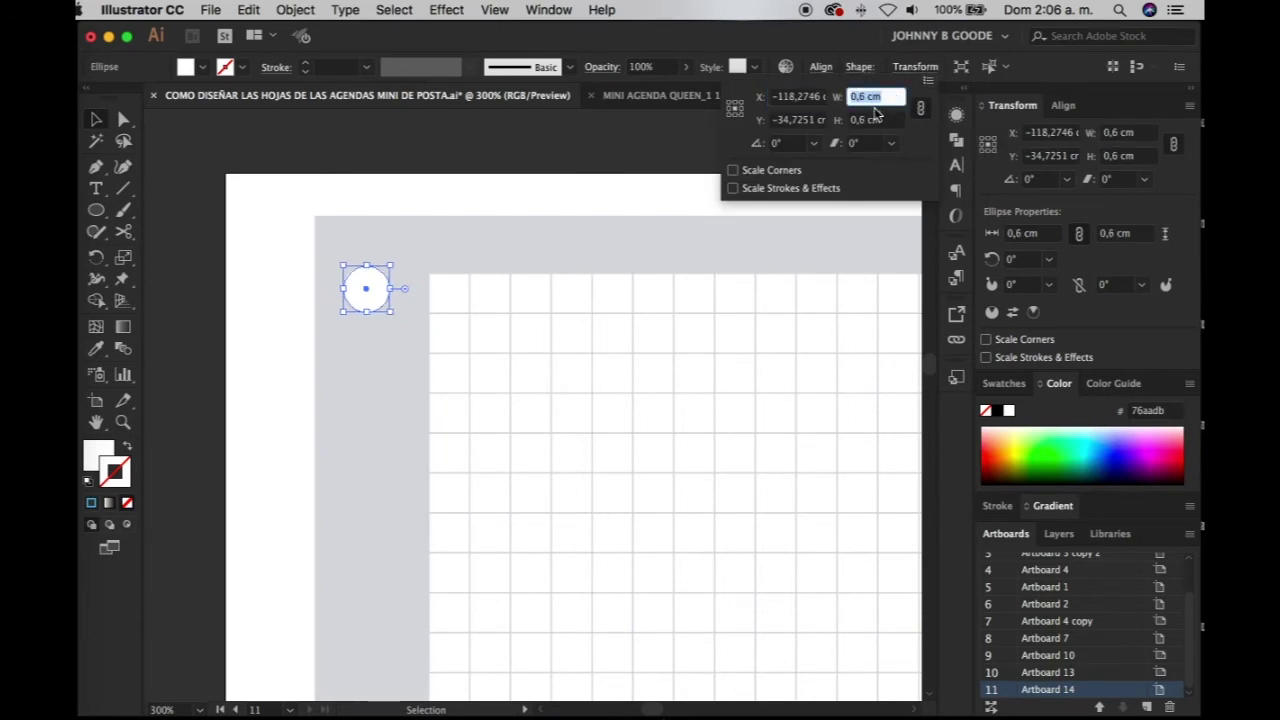
- Examine the hole diameter, edge distance and gap annotations on the Artboard 7 reference layout and return to the grid sheet
click(673, 155)
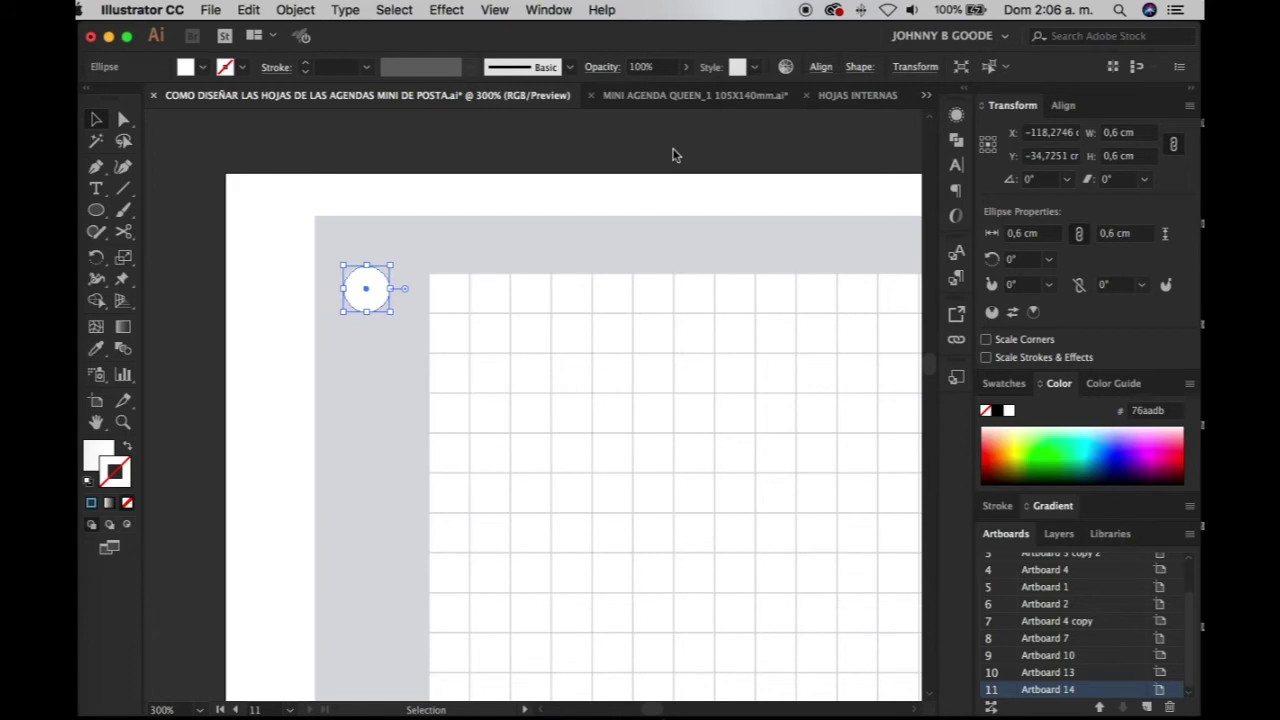
click(673, 155)
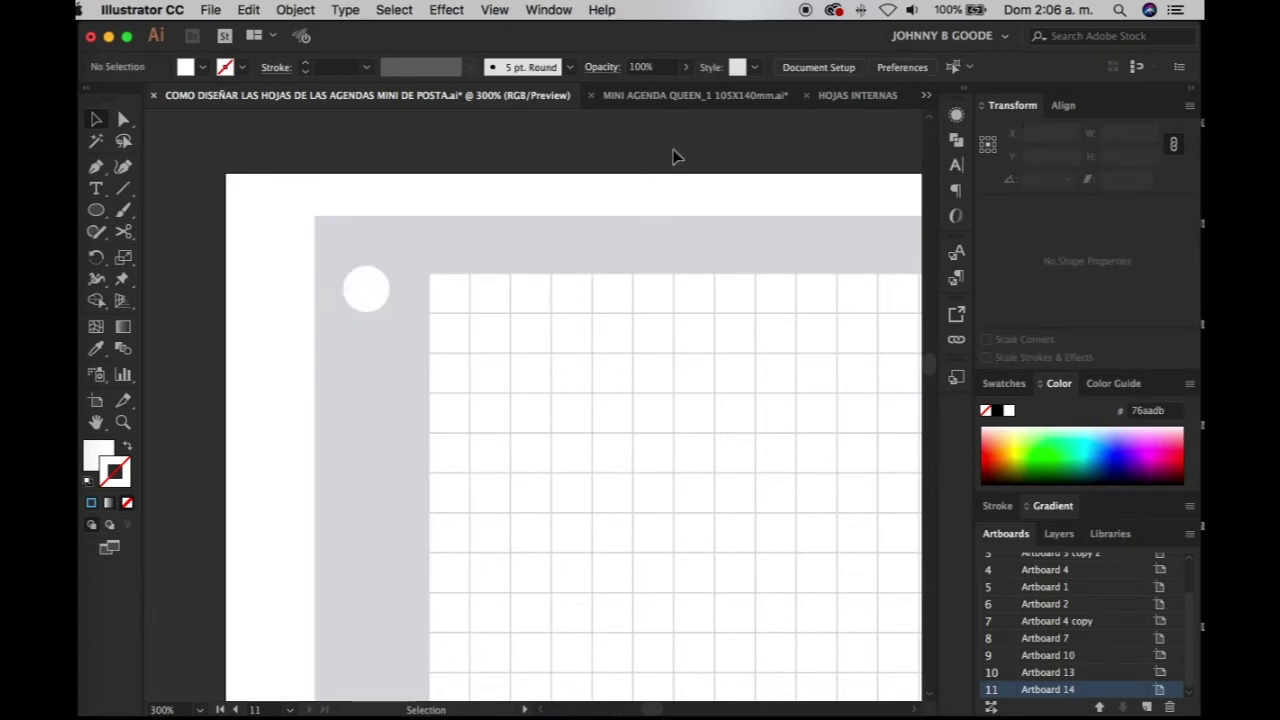
click(360, 297)
scroll(330, 271, down, 1)
scroll(331, 271, down, 5)
drag(677, 516, 690, 272)
drag(709, 491, 669, 320)
drag(790, 567, 510, 541)
scroll(714, 484, up, 6)
scroll(471, 257, up, 3)
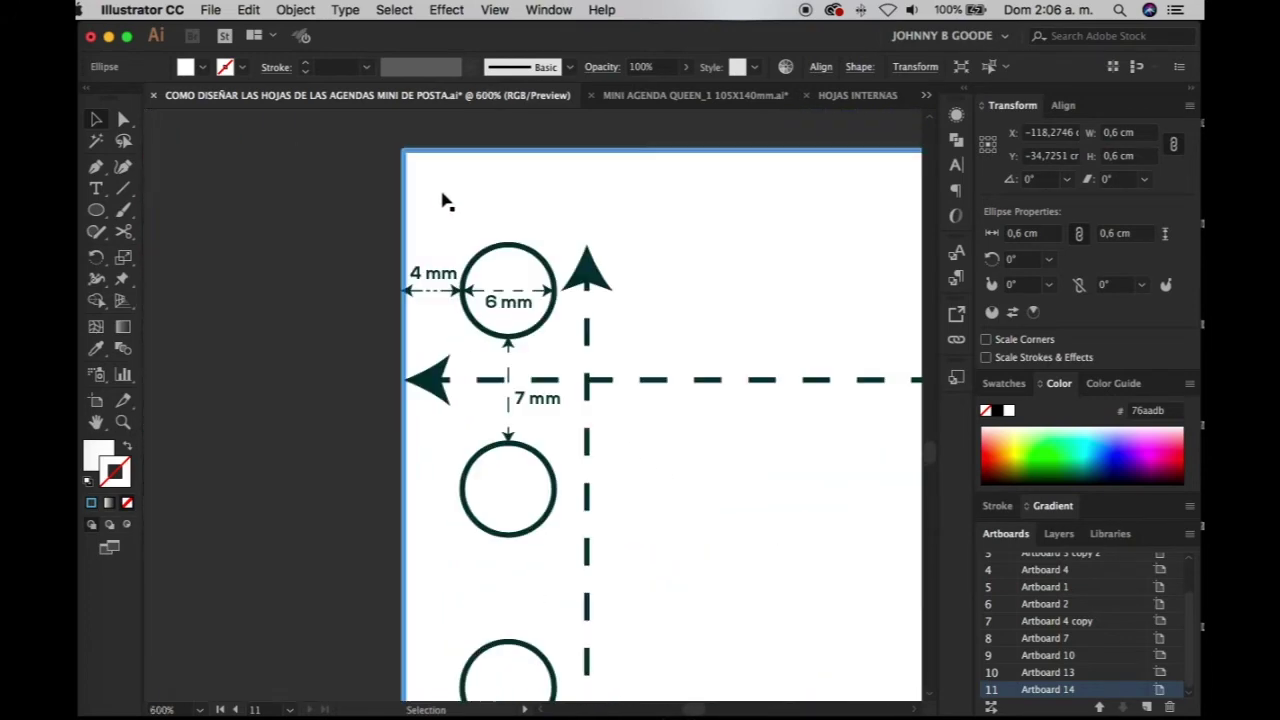
scroll(544, 322, up, 2)
click(520, 324)
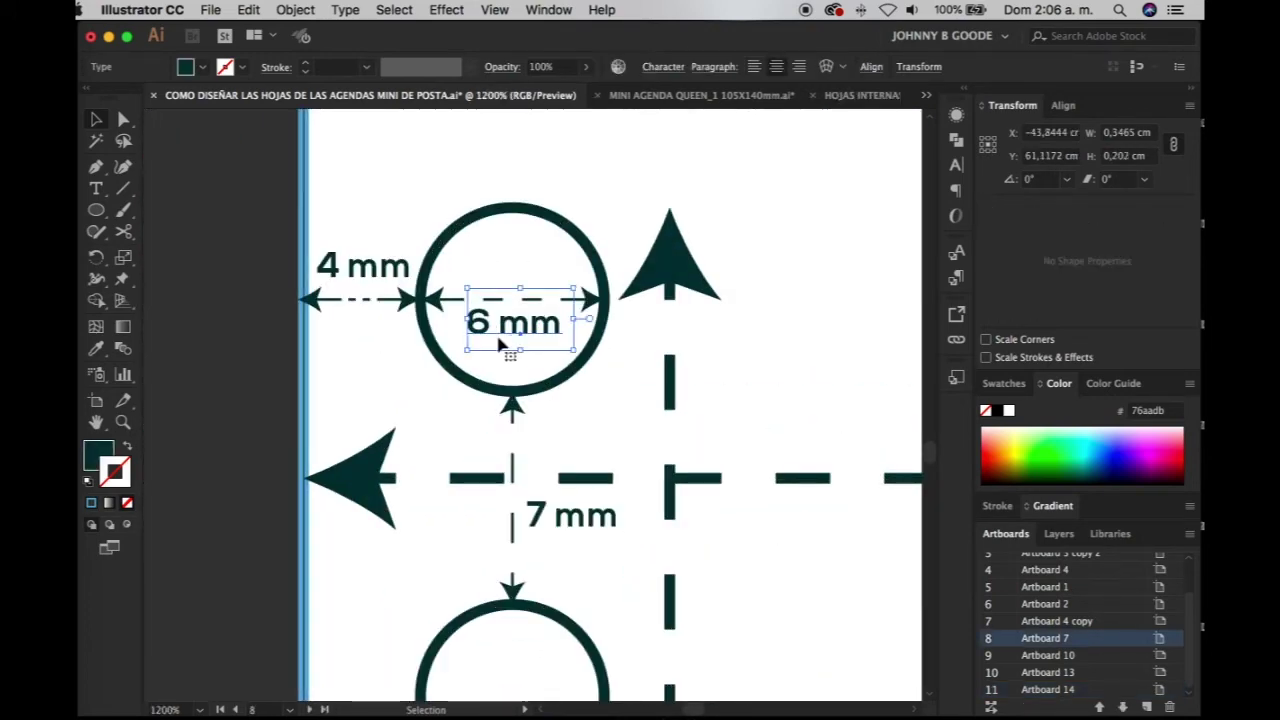
scroll(614, 399, down, 10)
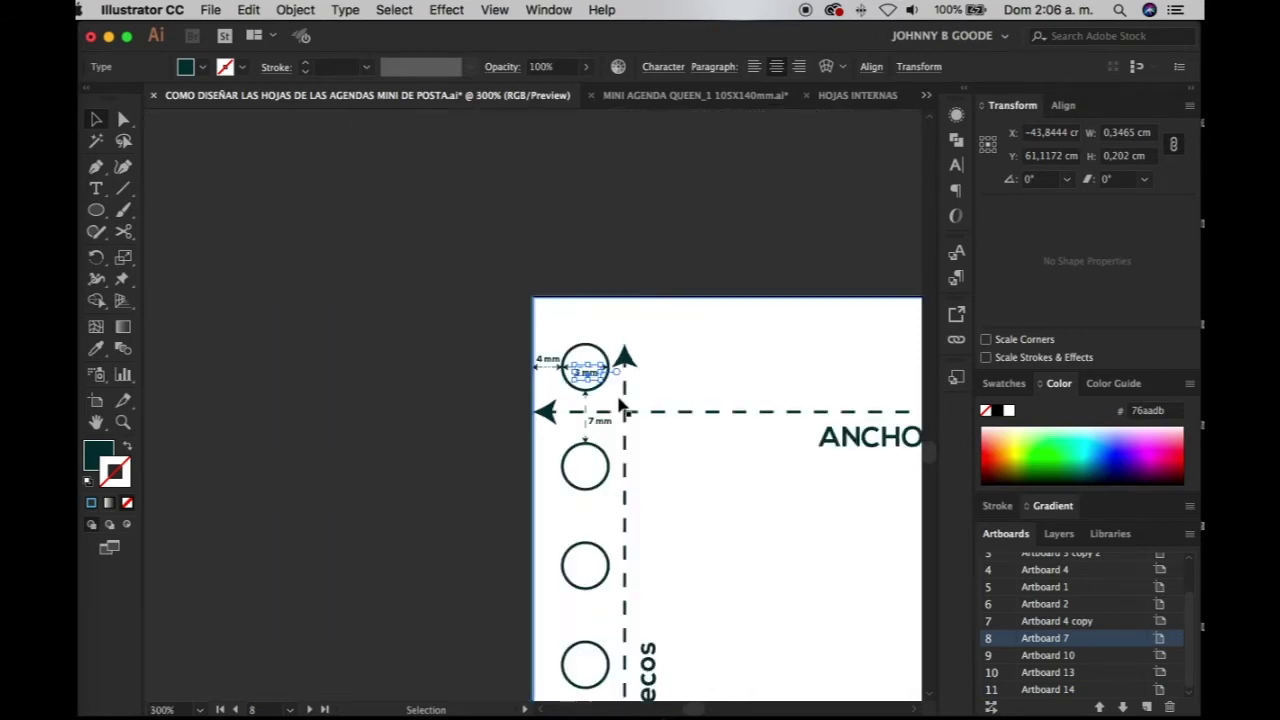
drag(403, 217, 547, 371)
drag(532, 318, 760, 700)
scroll(338, 150, up, 3)
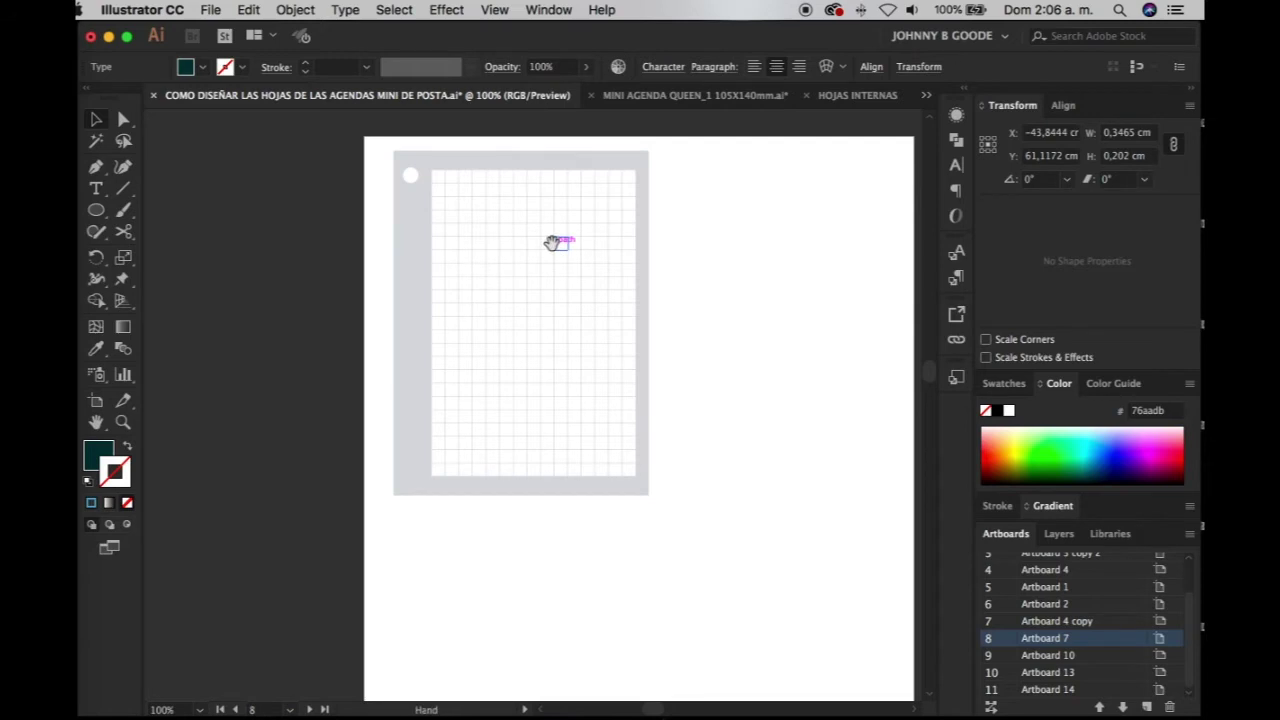
scroll(505, 270, up, 3)
scroll(457, 297, up, 3)
- Check the width and height of the punch-hole circle on Artboard 14
click(403, 284)
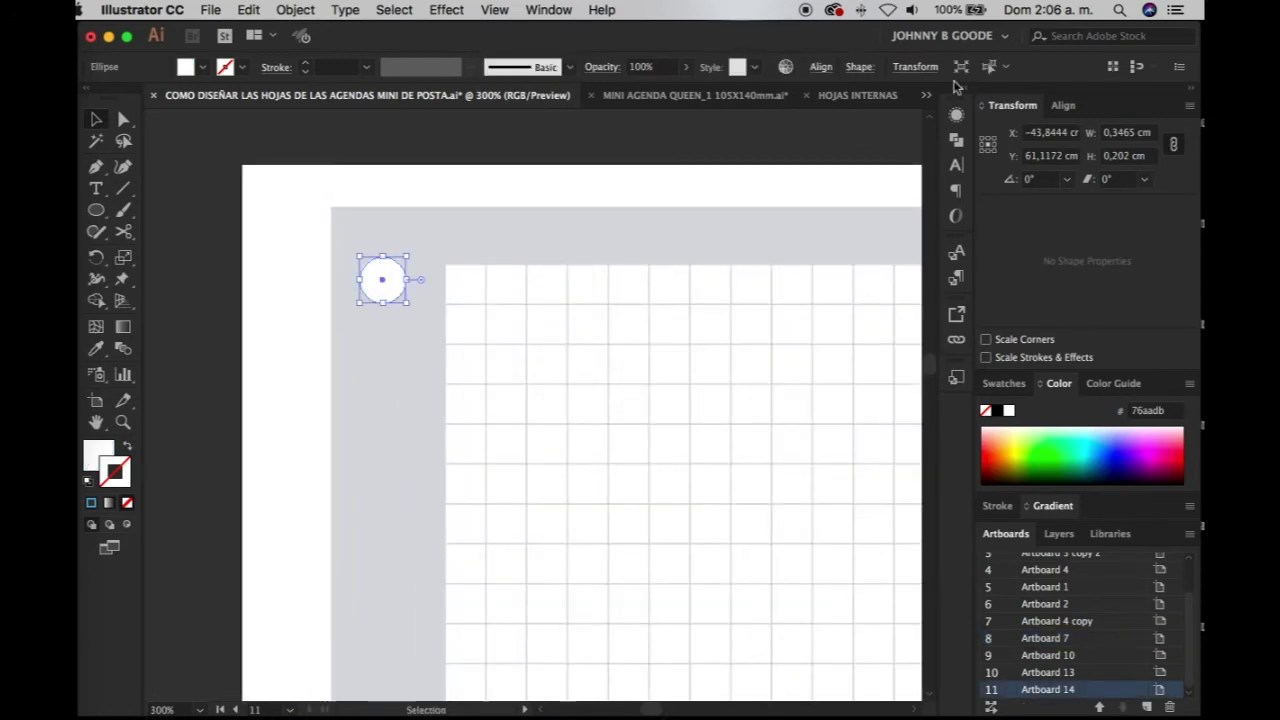
click(918, 68)
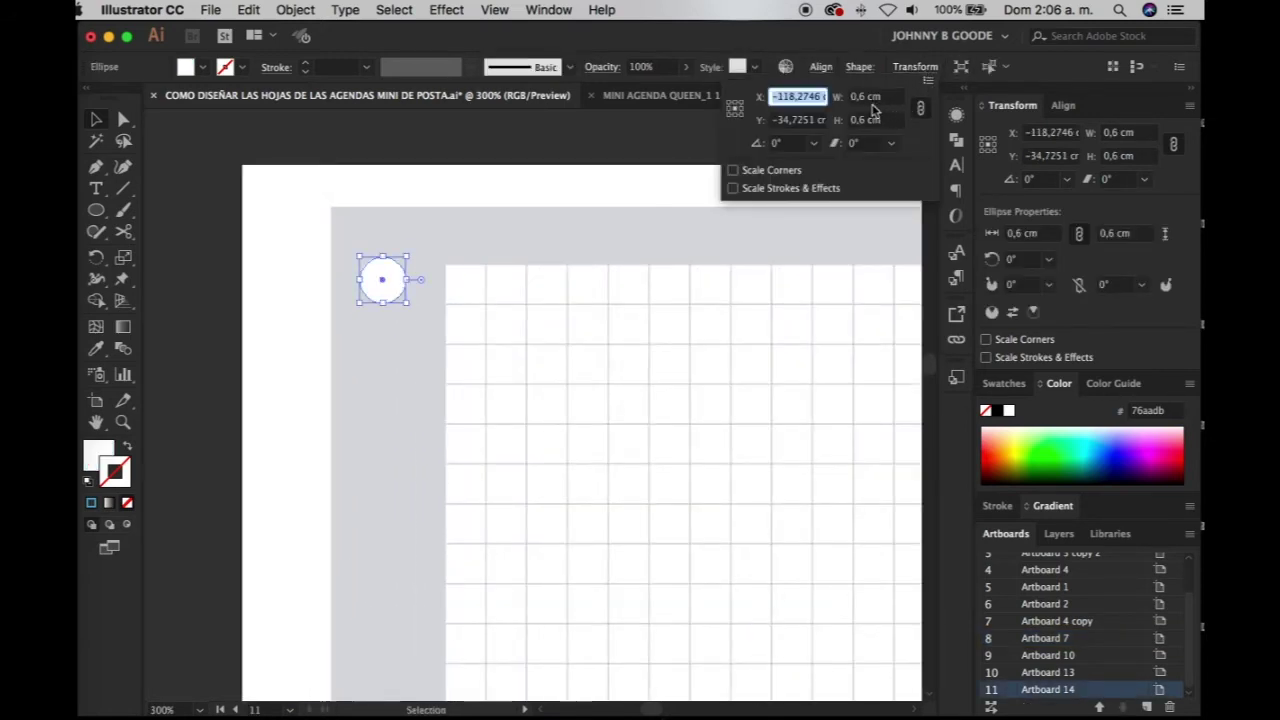
click(407, 187)
click(328, 346)
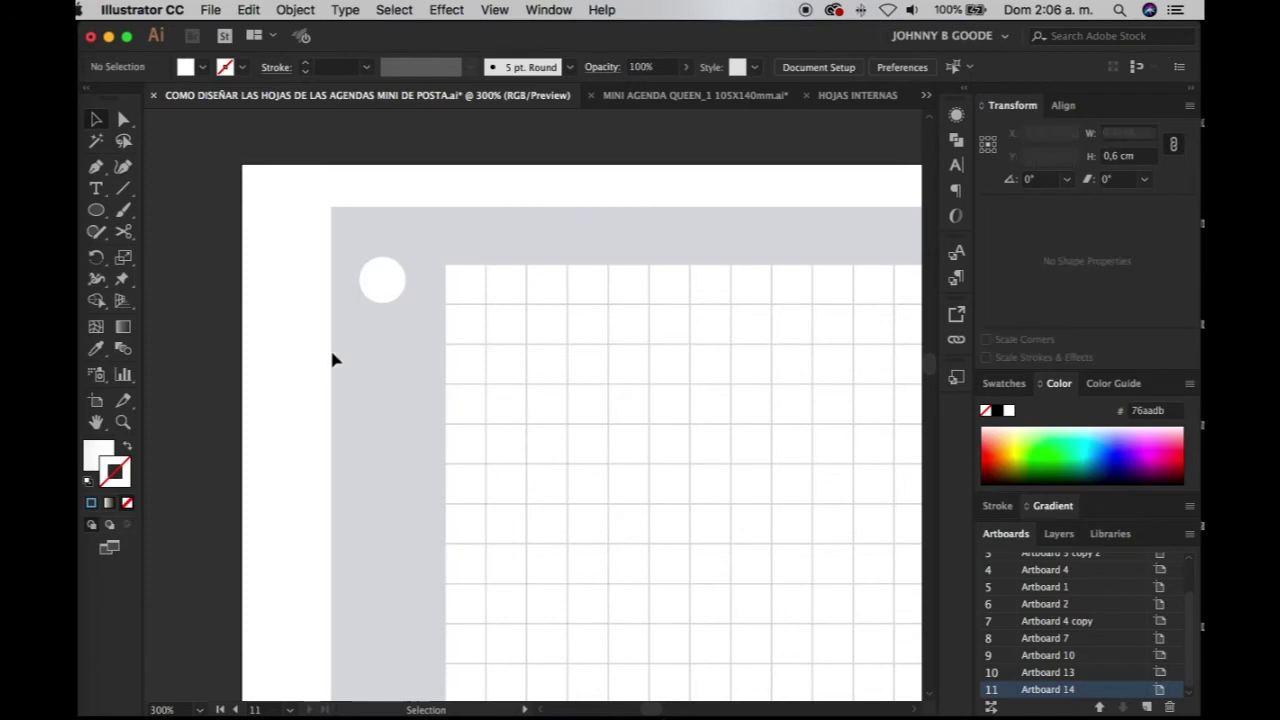
scroll(382, 300, up, 2)
click(385, 288)
scroll(398, 289, up, 2)
drag(400, 289, 406, 443)
click(256, 355)
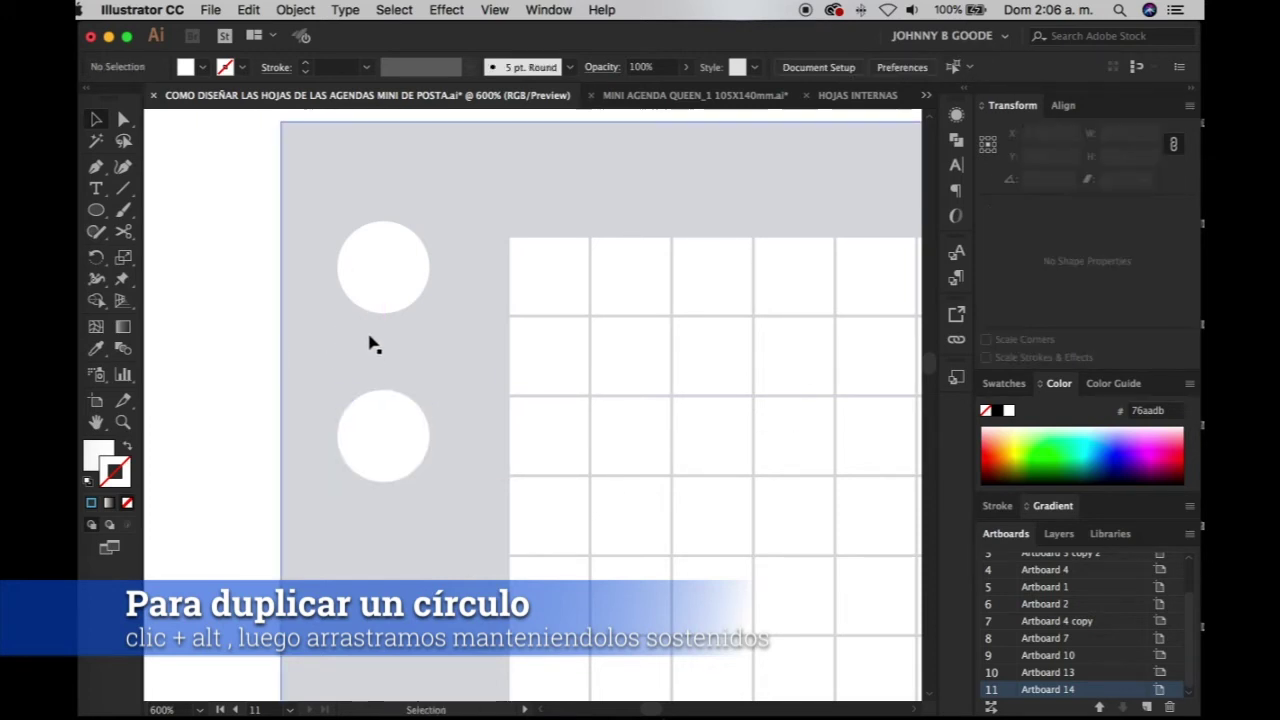
click(400, 422)
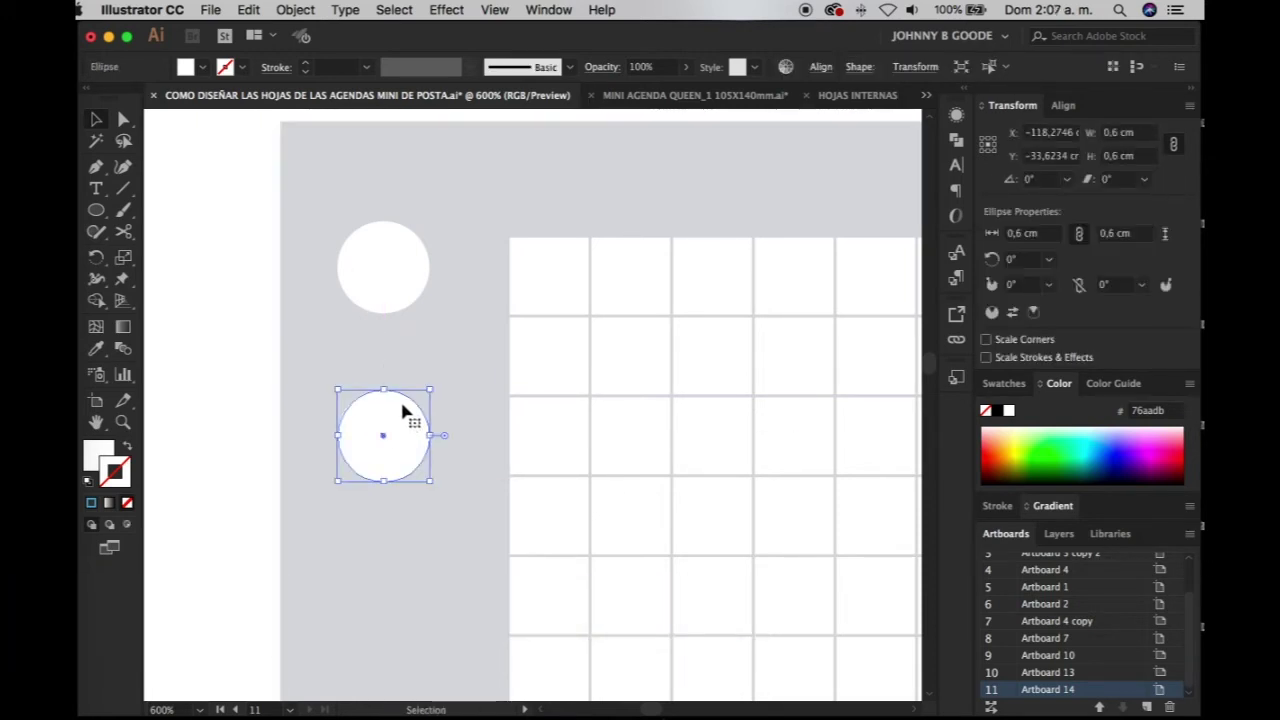
key(Delete)
- Draw a narrow spacer rectangle just below the punch-hole circle and scale it proportionally to a height of 0,7 cm
drag(95, 213, 150, 210)
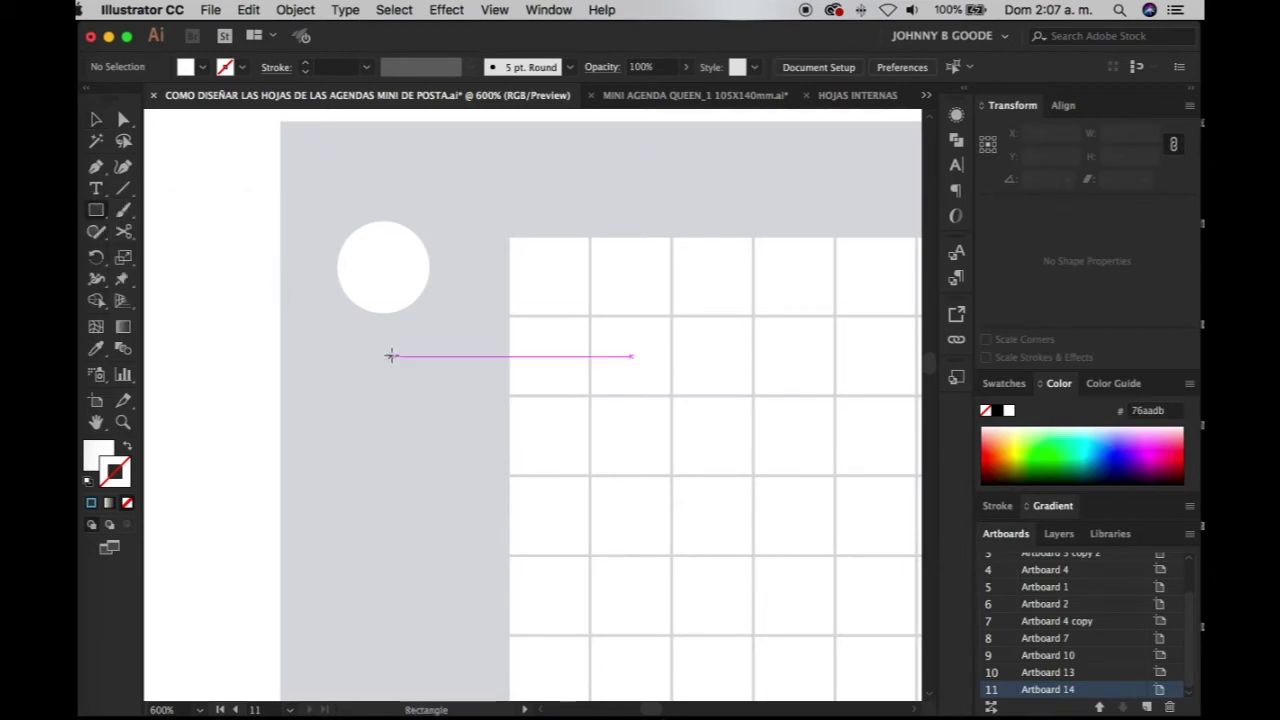
drag(378, 313, 428, 428)
click(938, 66)
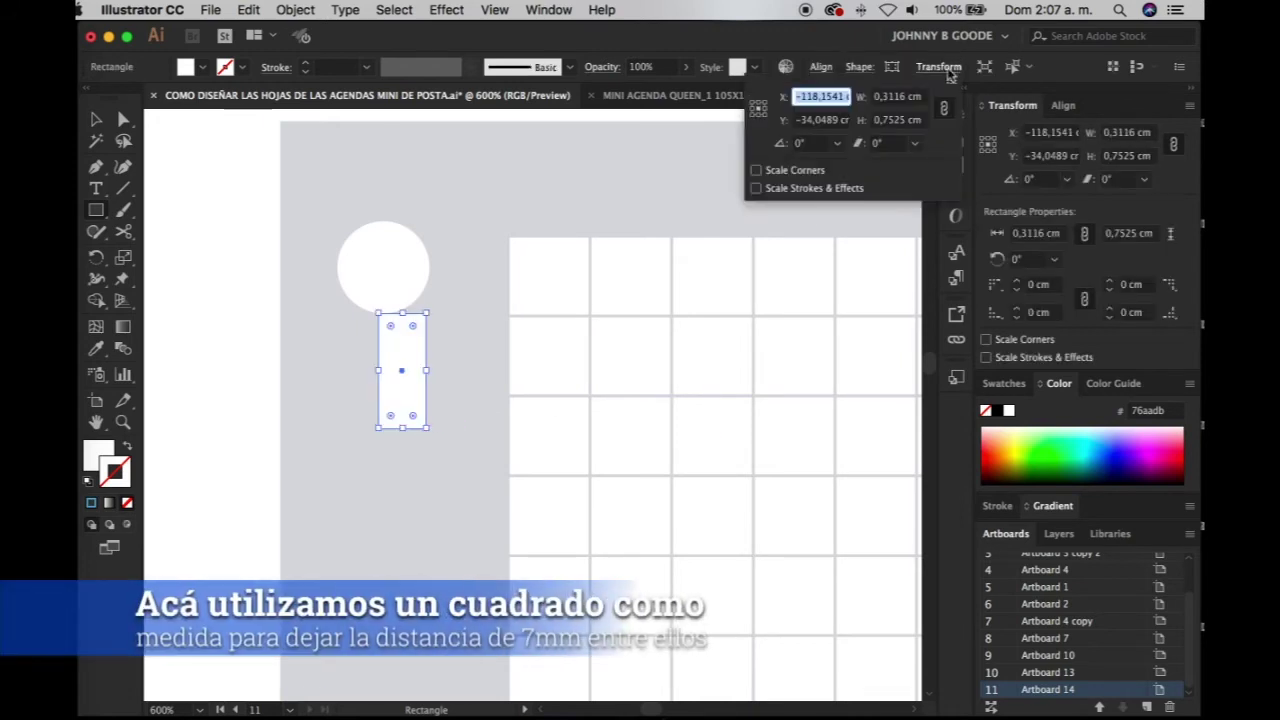
click(899, 120)
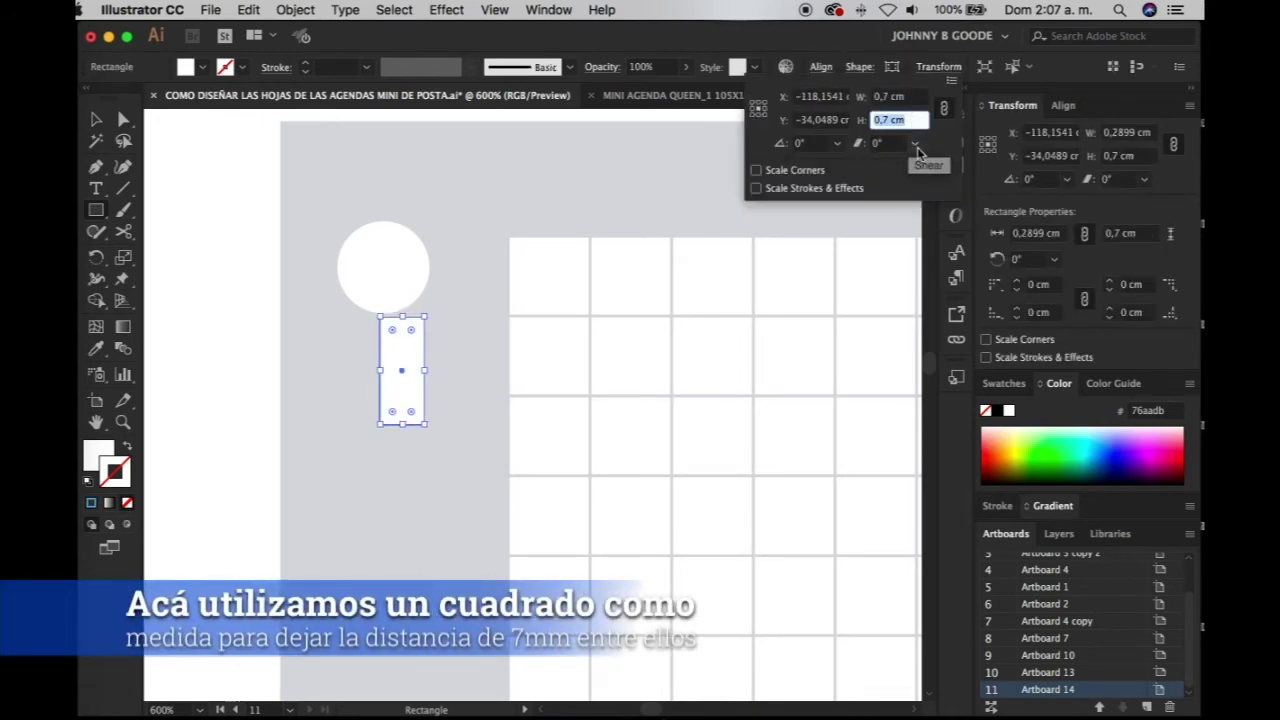
key(Return)
key(v)
click(247, 345)
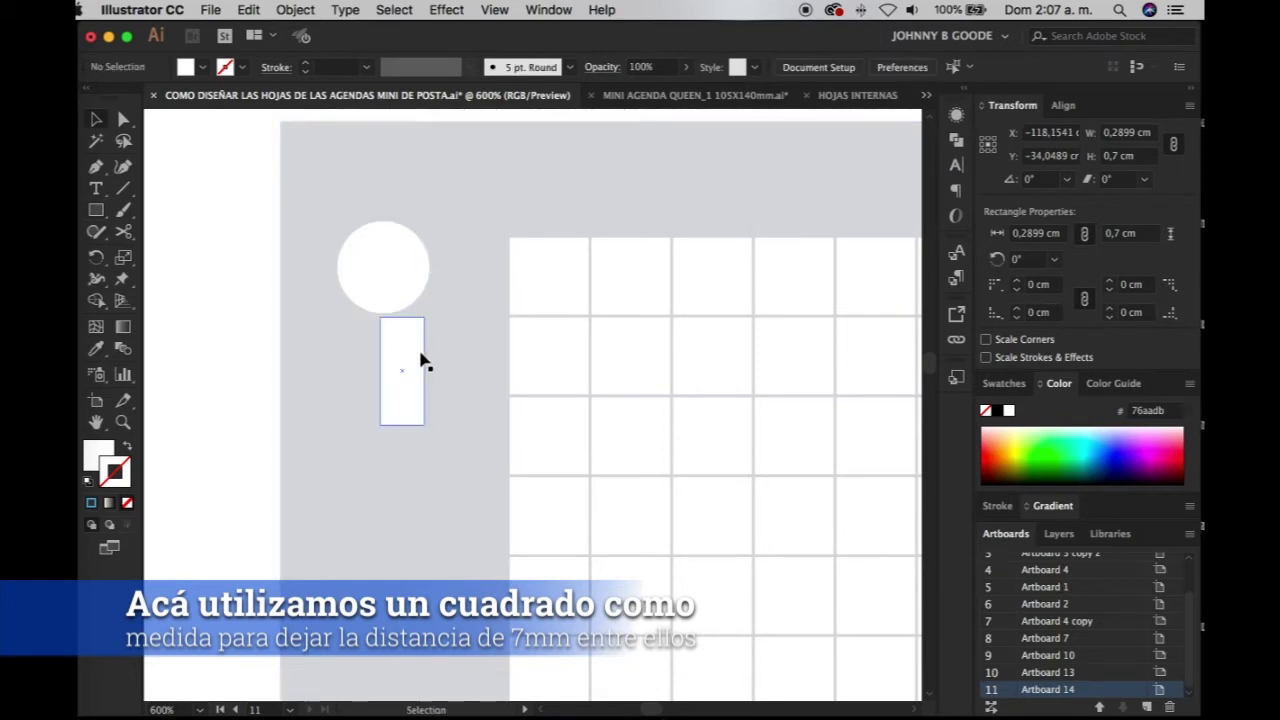
- Fit the spacer against the circle's lower edge, duplicate the circle straight down below it, and delete the spacer
drag(403, 343, 387, 340)
click(412, 297)
drag(412, 290, 406, 482)
click(394, 363)
key(Delete)
- Repeat the last duplication from the second circle down the margin until the column has 10 equally spaced holes
click(398, 446)
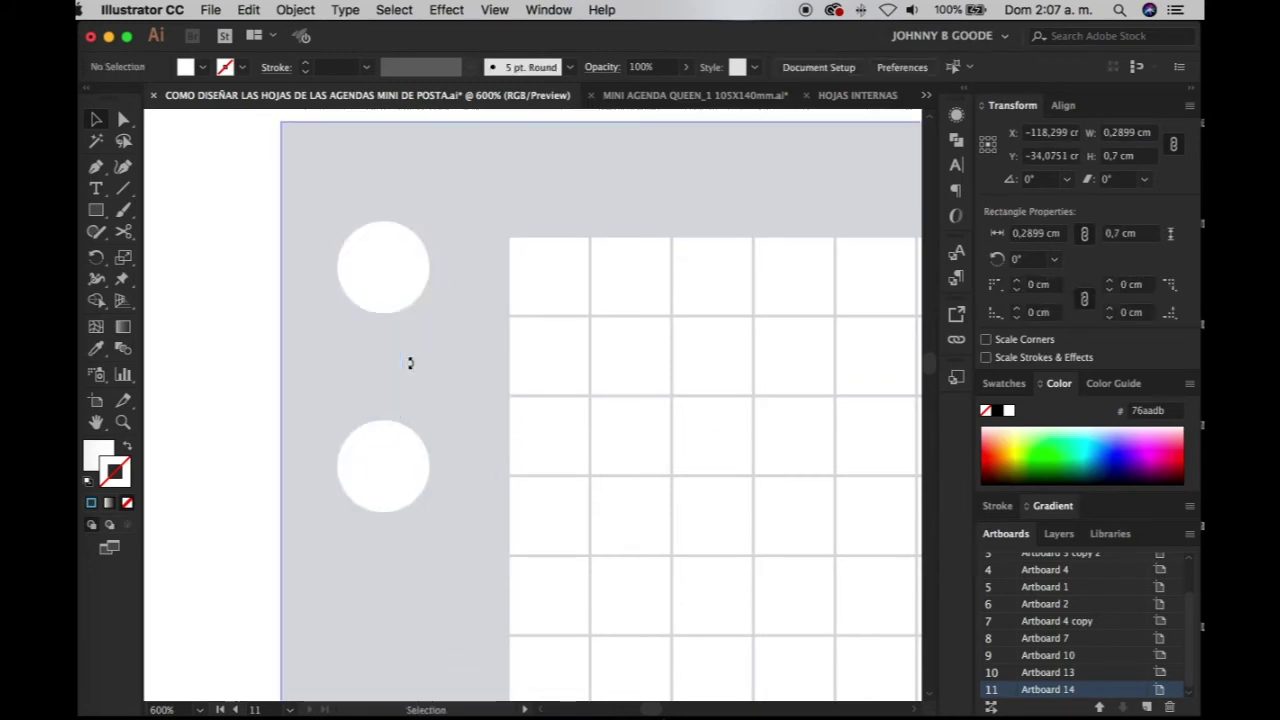
scroll(363, 351, down, 1)
scroll(390, 380, down, 2)
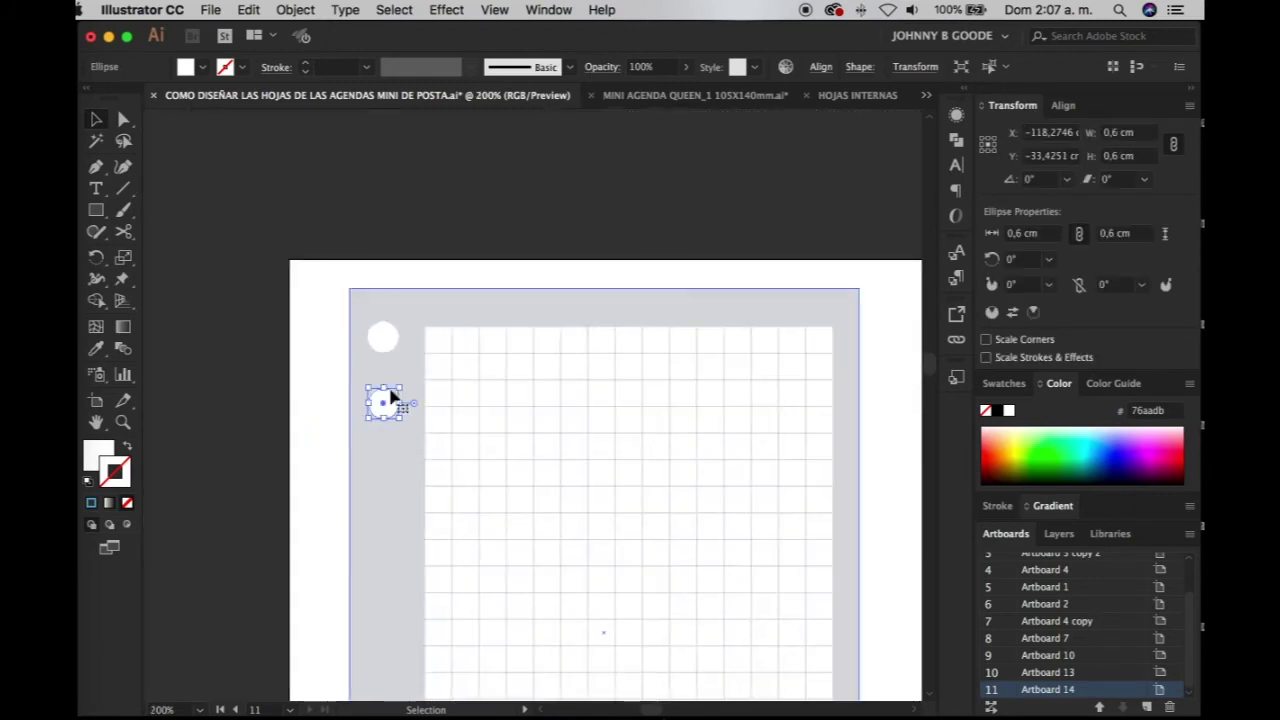
scroll(383, 434, down, 1)
scroll(392, 482, down, 1)
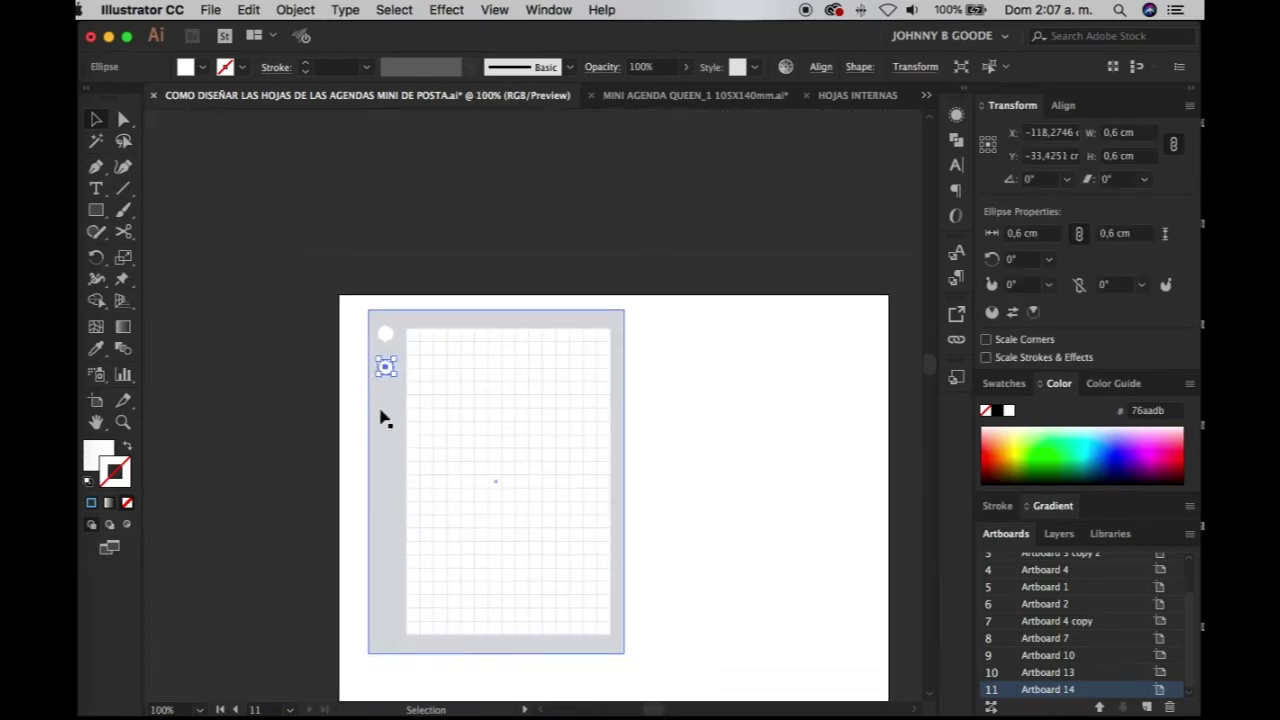
scroll(383, 408, up, 1)
scroll(385, 406, down, 3)
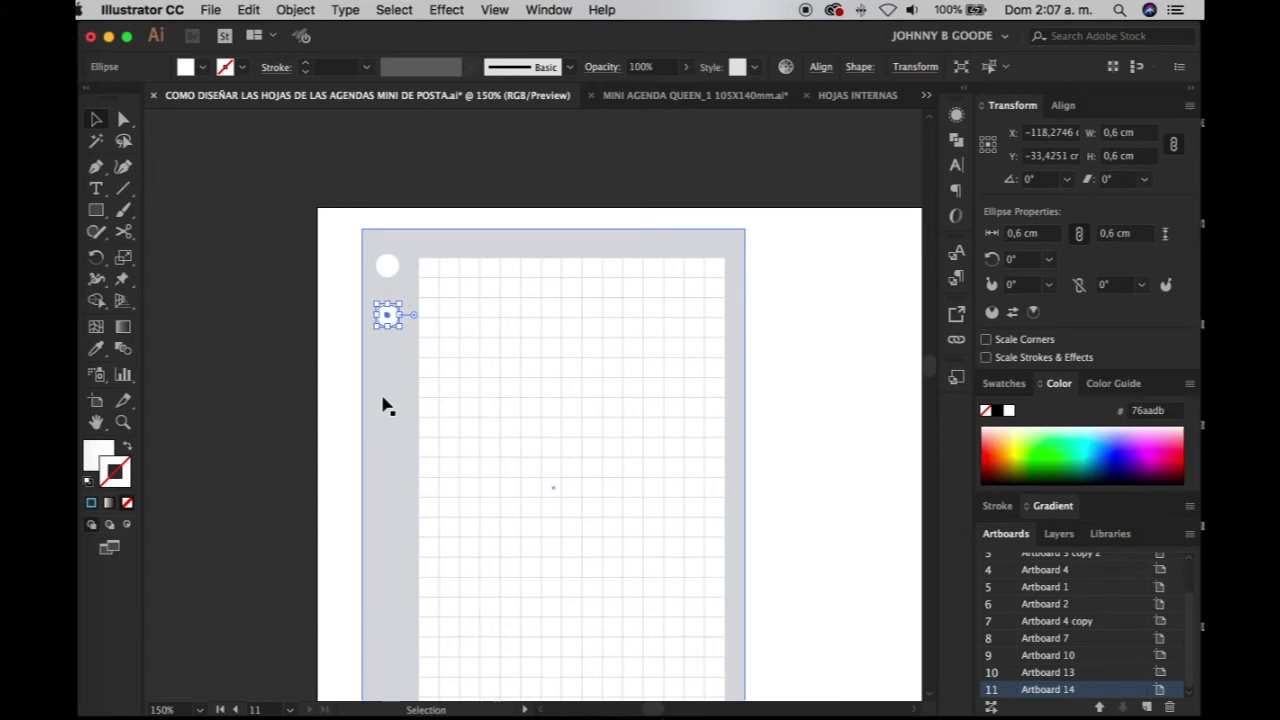
scroll(383, 406, down, 1)
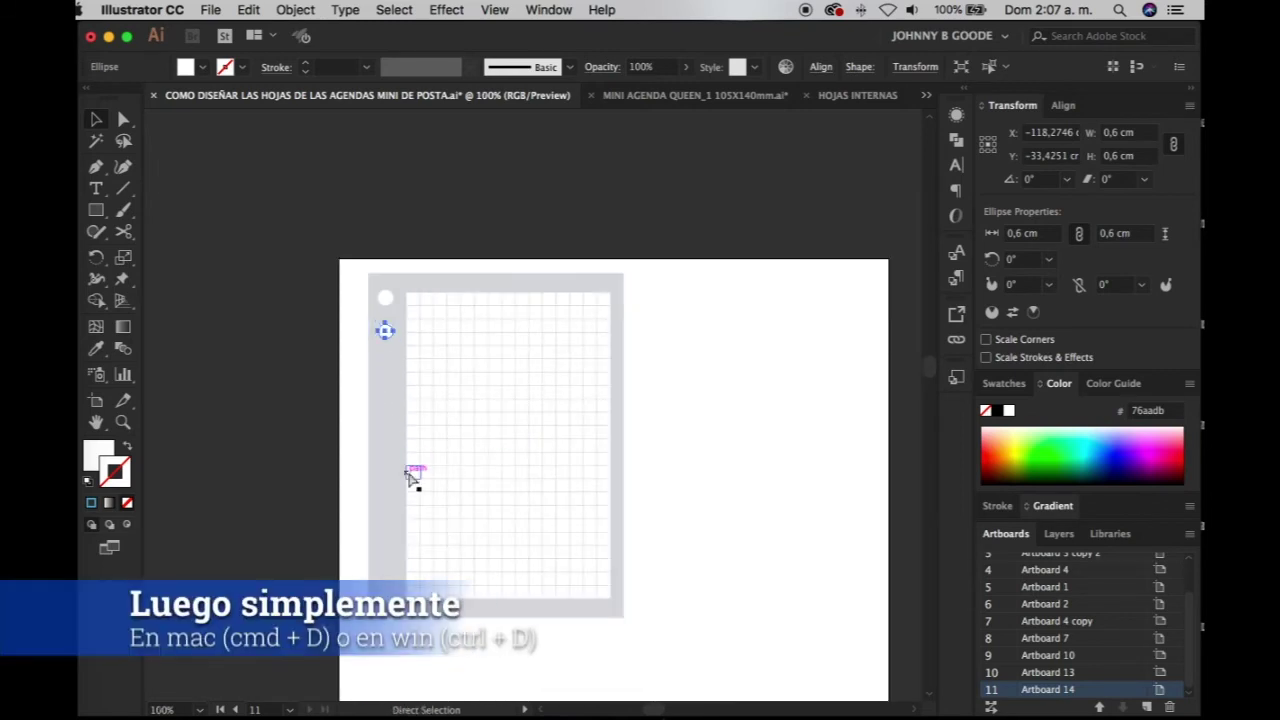
key(super+d)
key(super+d)
key(super+d)
key(super+d)
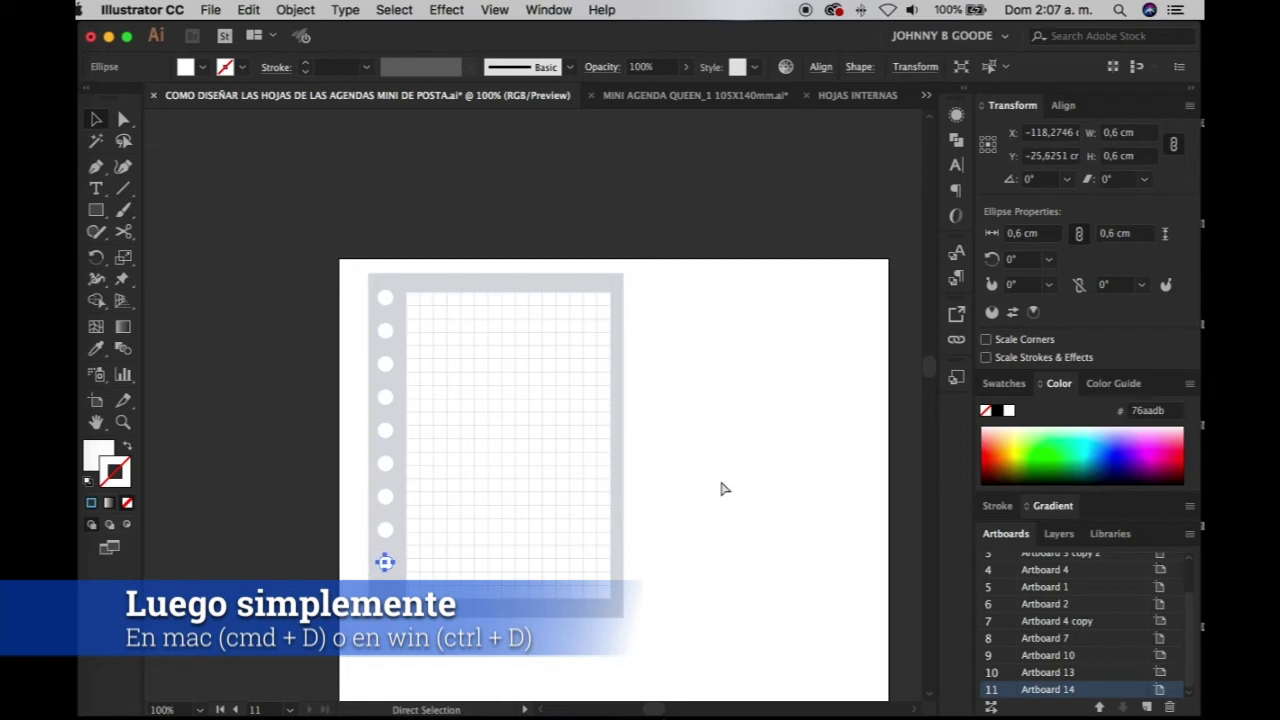
key(super+d)
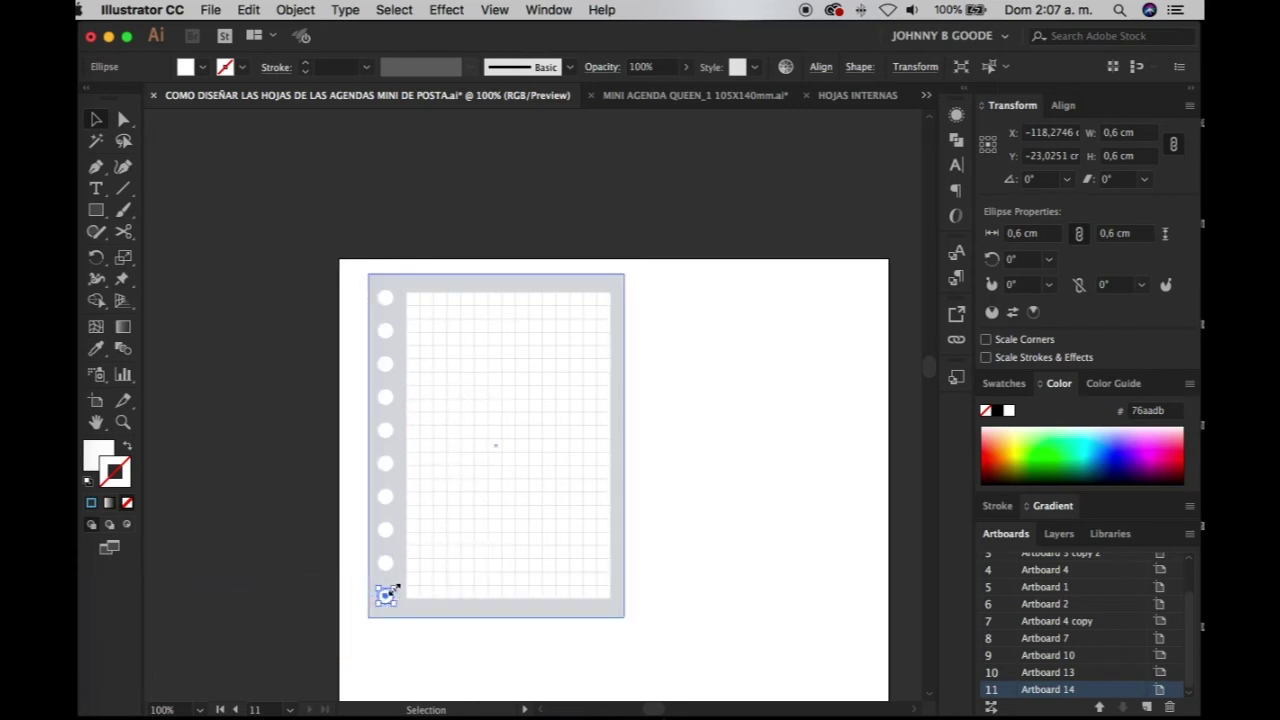
- Select all 10 circles with the gray background as key object and centre the circles vertically on it
drag(345, 287, 390, 612)
shift+click(423, 614)
key(v)
scroll(372, 340, up, 2)
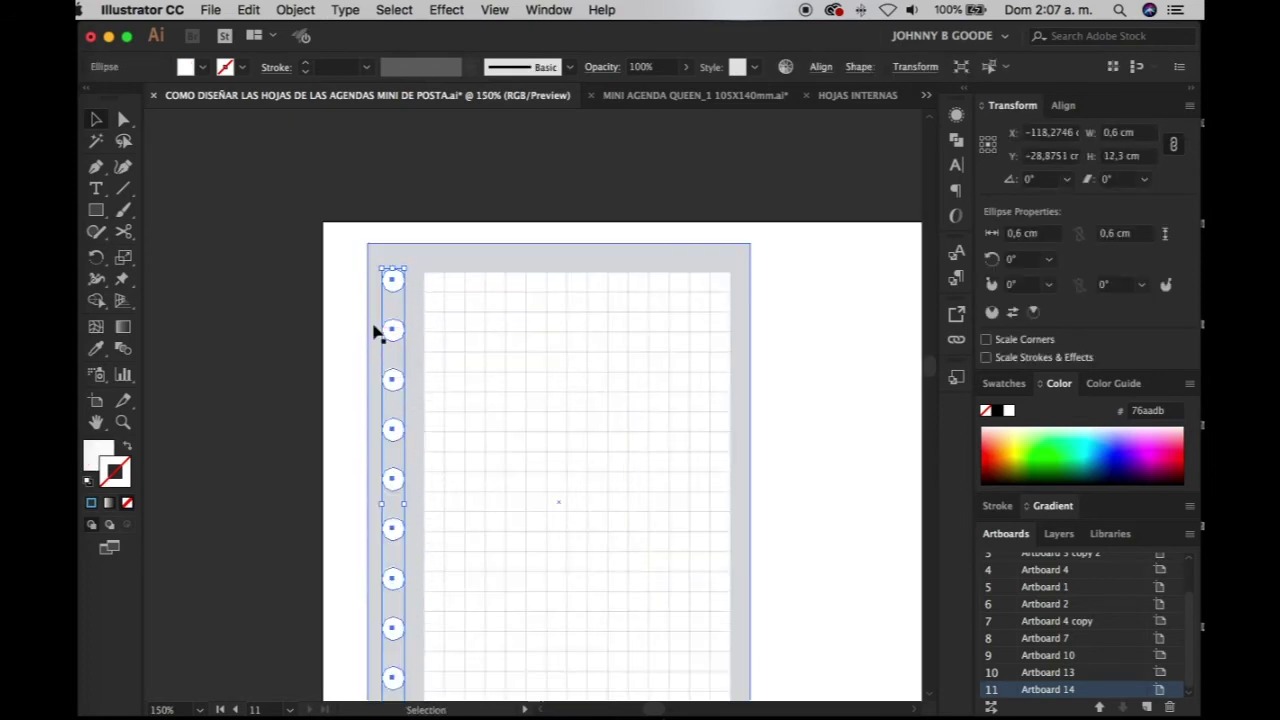
shift+click(440, 233)
click(440, 233)
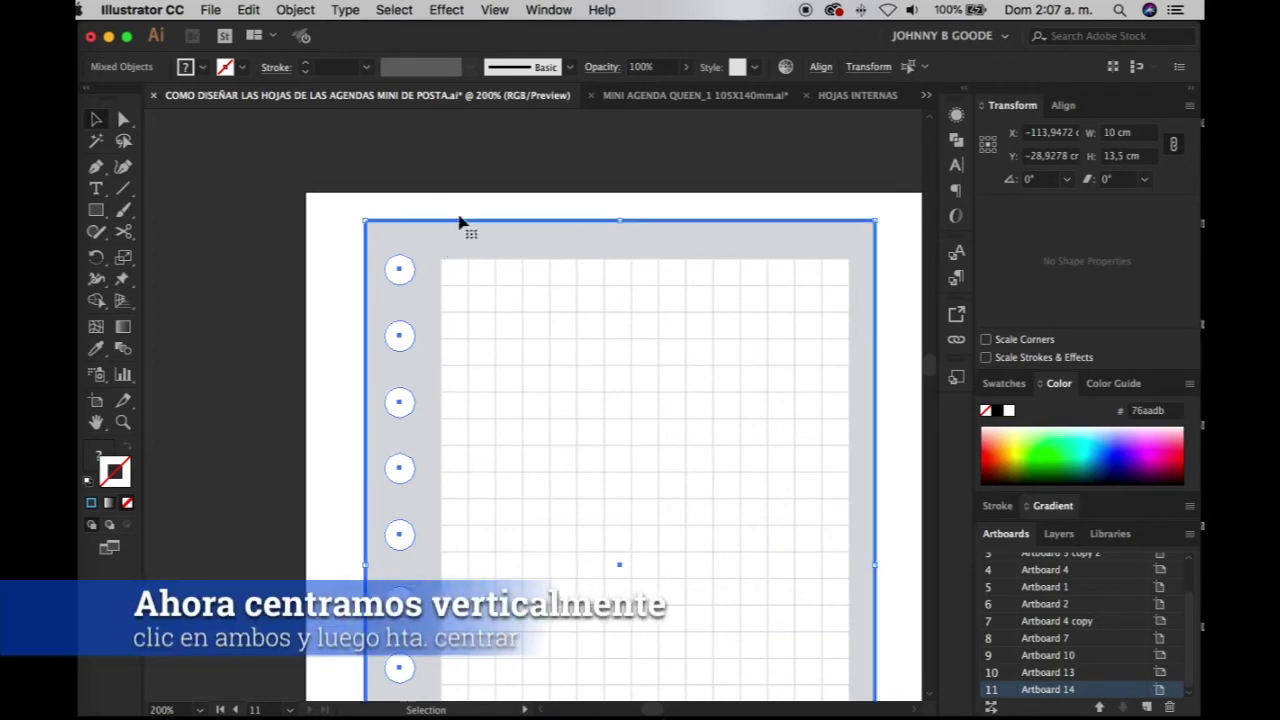
click(868, 67)
click(820, 66)
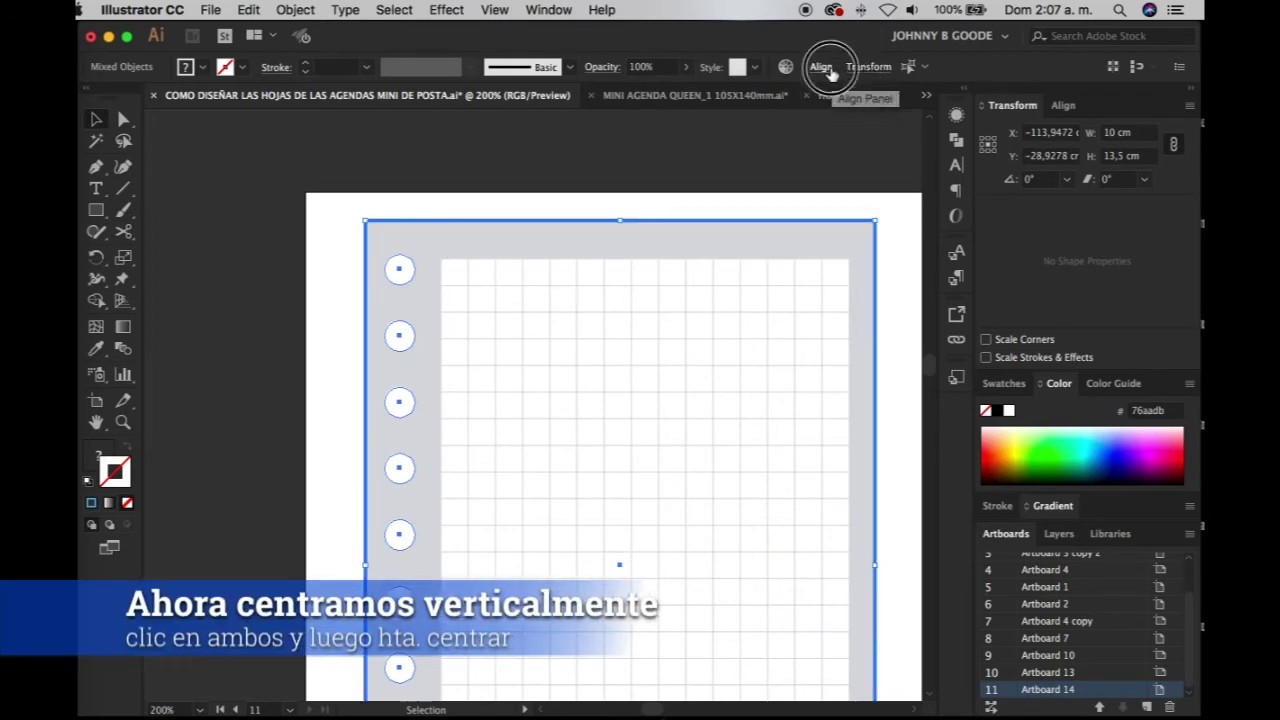
click(820, 66)
click(784, 118)
click(515, 166)
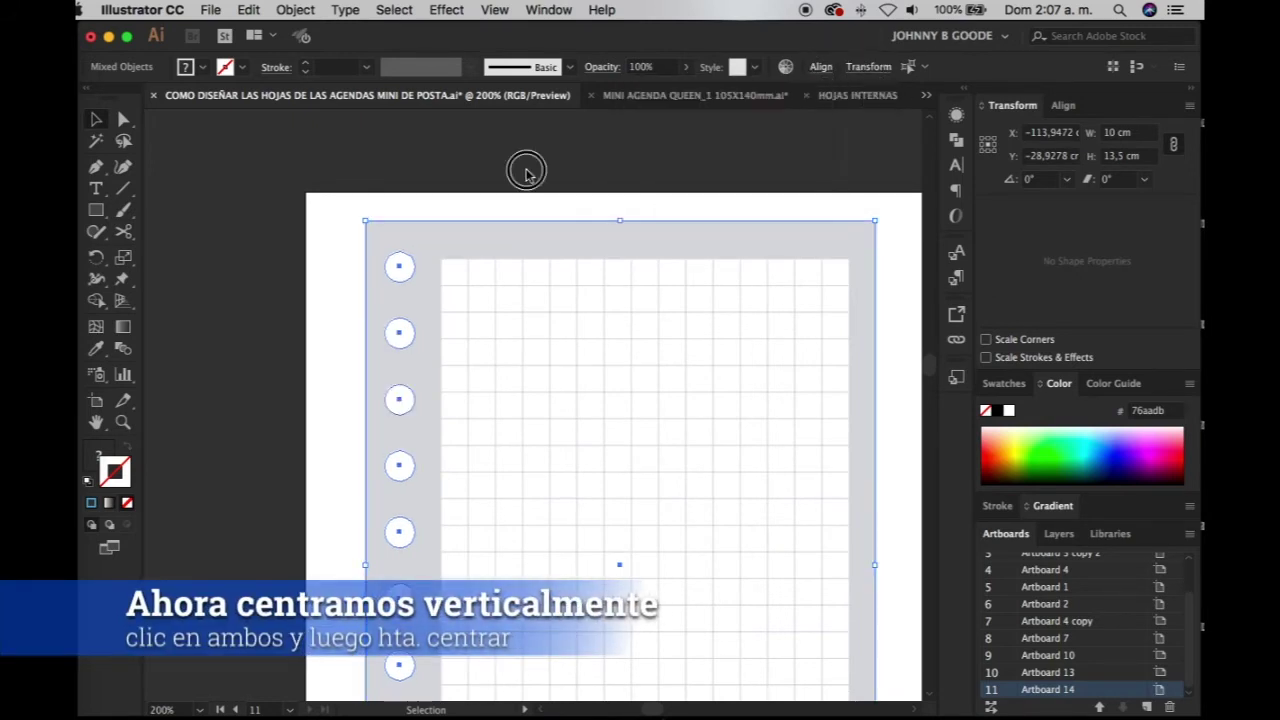
- Move the whole column of circles horizontally until it sits flush with the gray sheet's left edge
scroll(390, 225, down, 2)
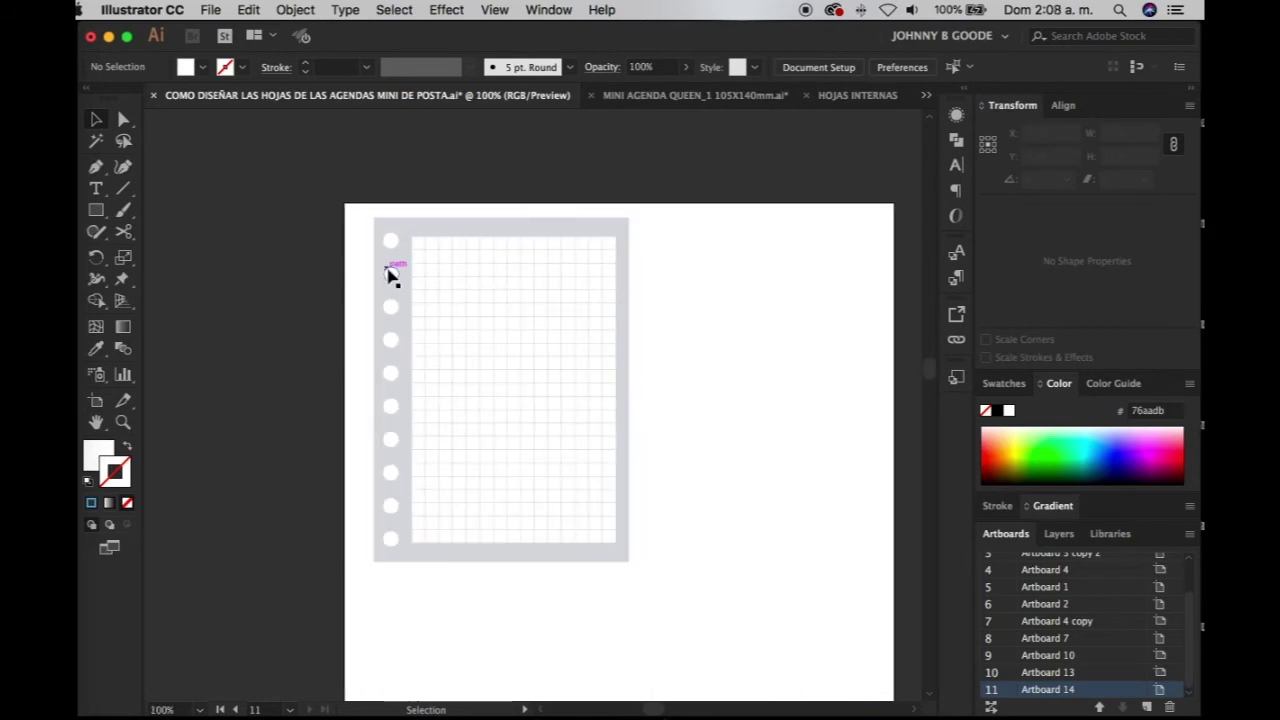
scroll(391, 278, up, 3)
click(400, 285)
drag(408, 286, 317, 287)
click(318, 287)
click(365, 292)
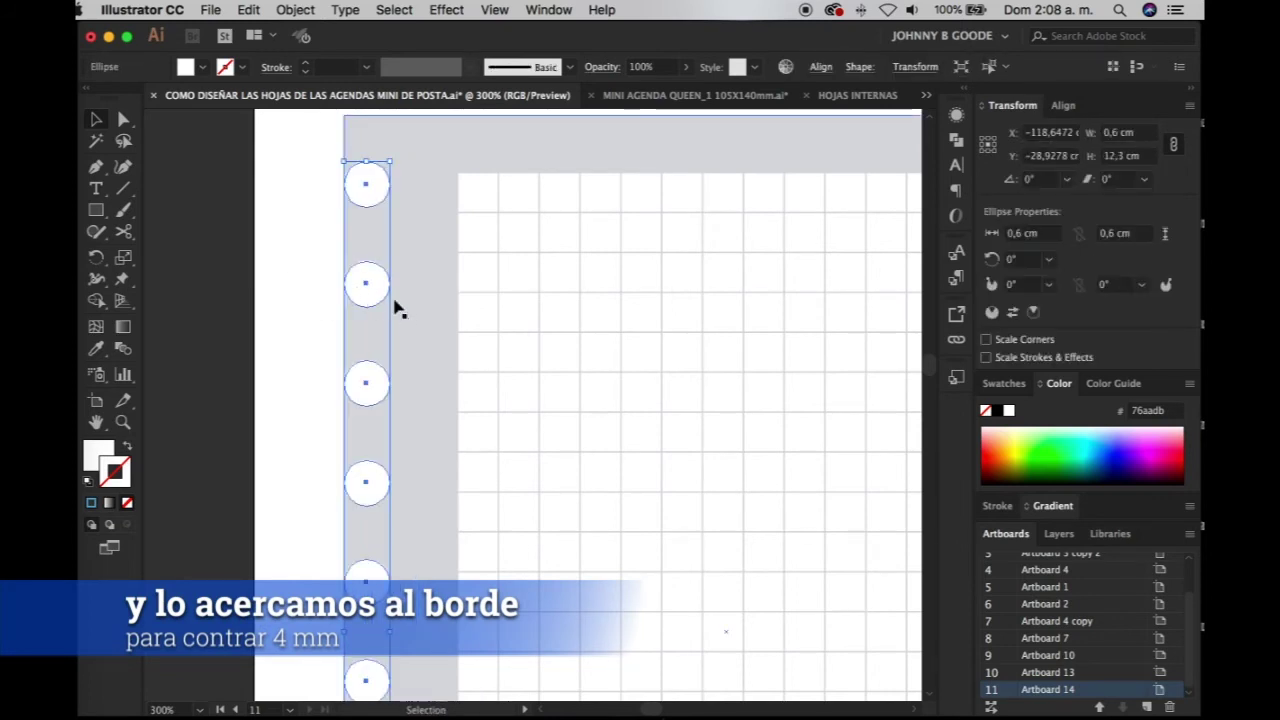
- Set the keyboard increment to 0,1 cm in the general preferences
key(super+k)
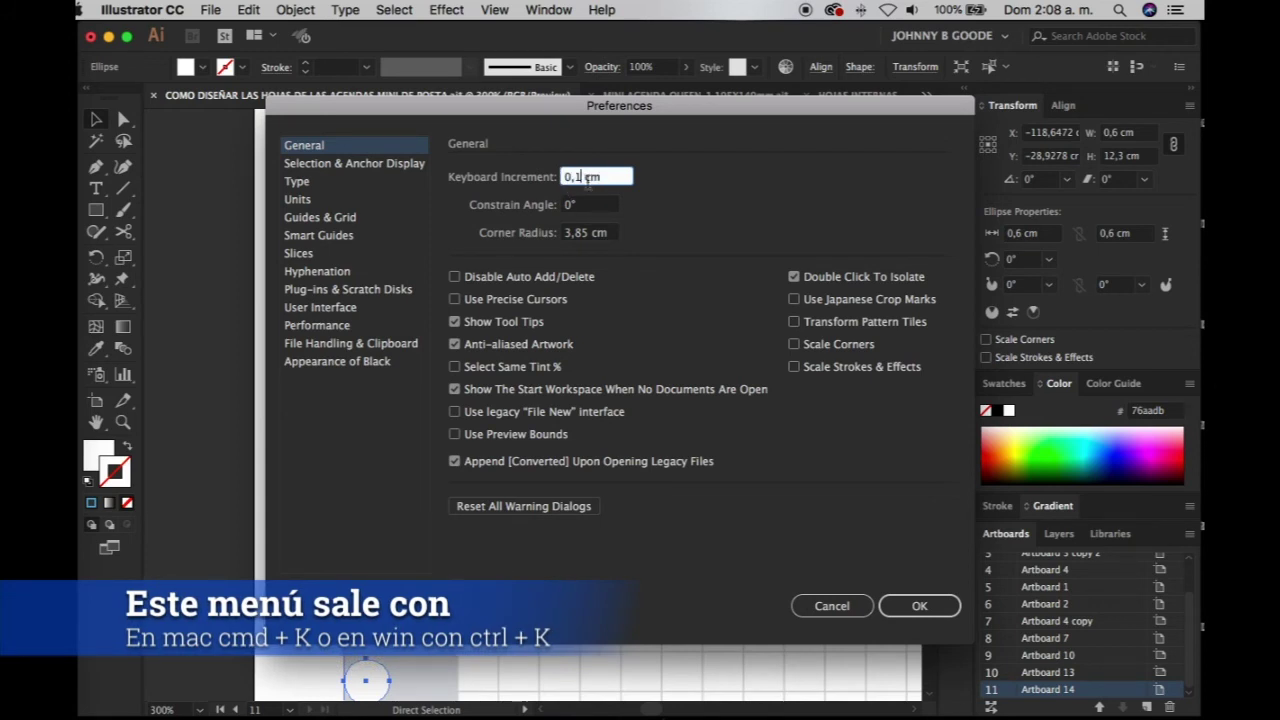
key(Up)
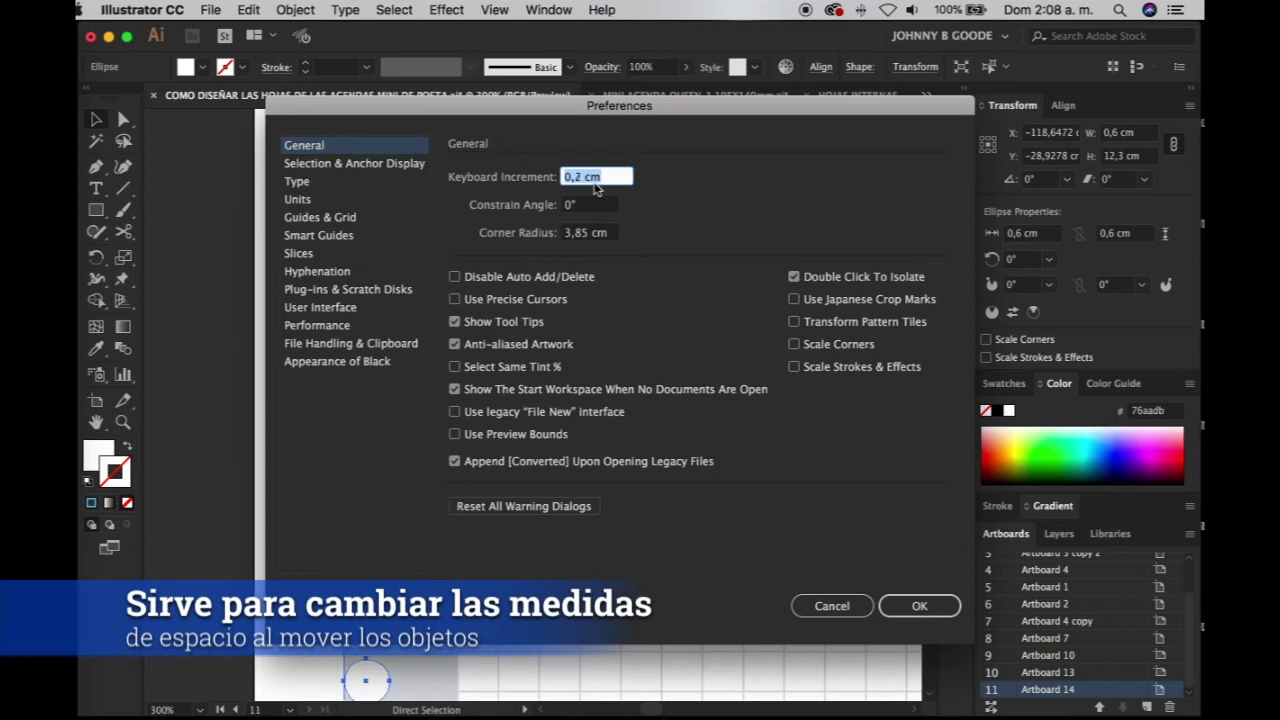
click(920, 606)
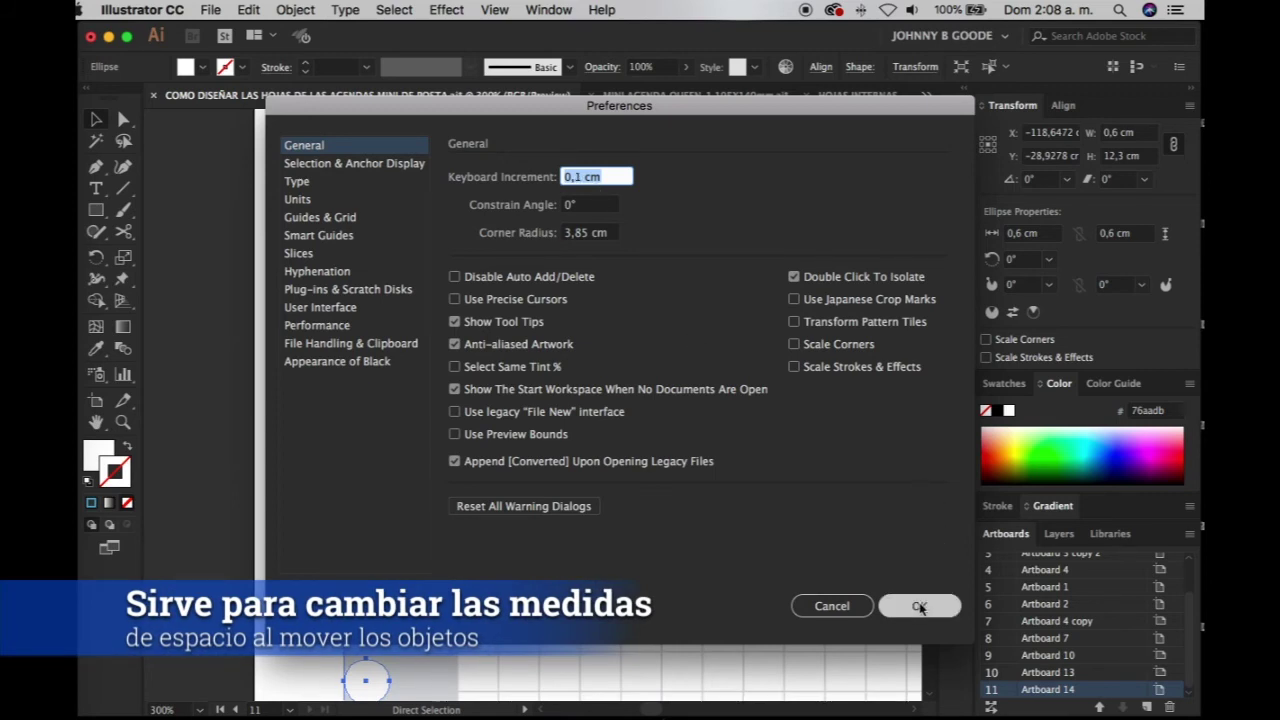
click(920, 605)
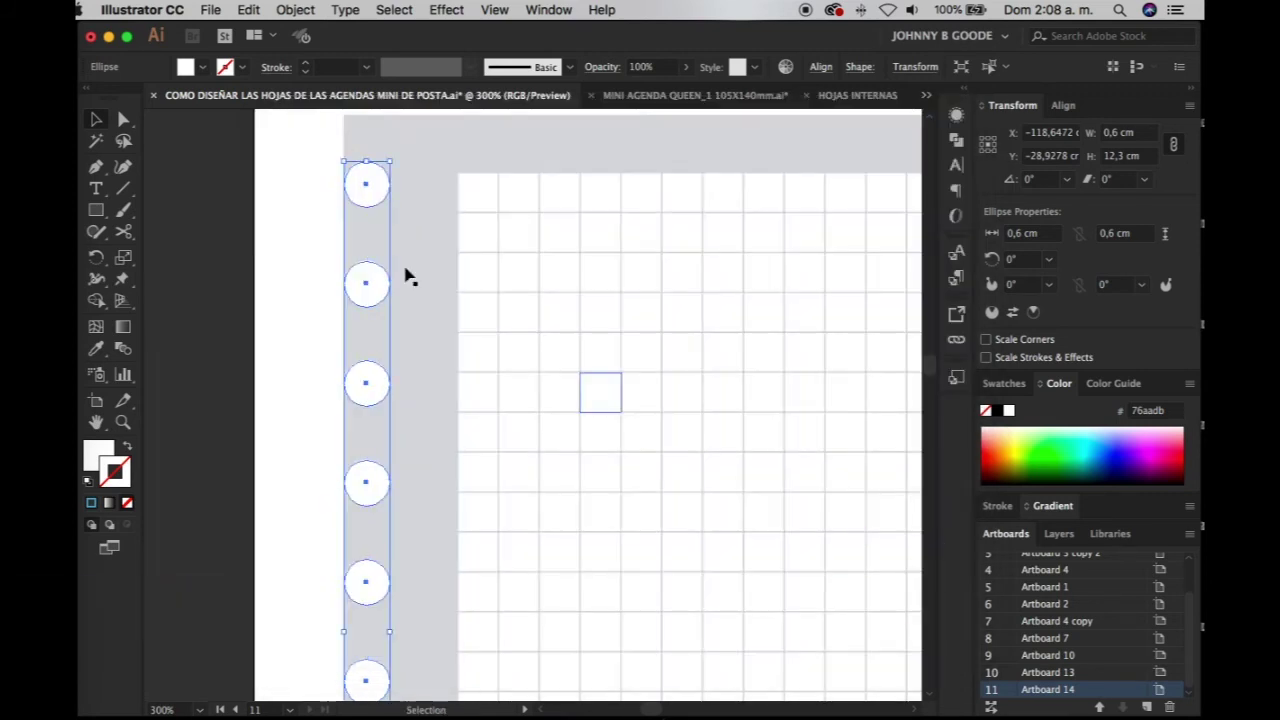
- Nudge the column of circles 0,4 cm to the right, away from the sheet's left edge, and deselect it
click(290, 212)
click(357, 194)
key(Right)
key(Right)
key(Right)
key(Right)
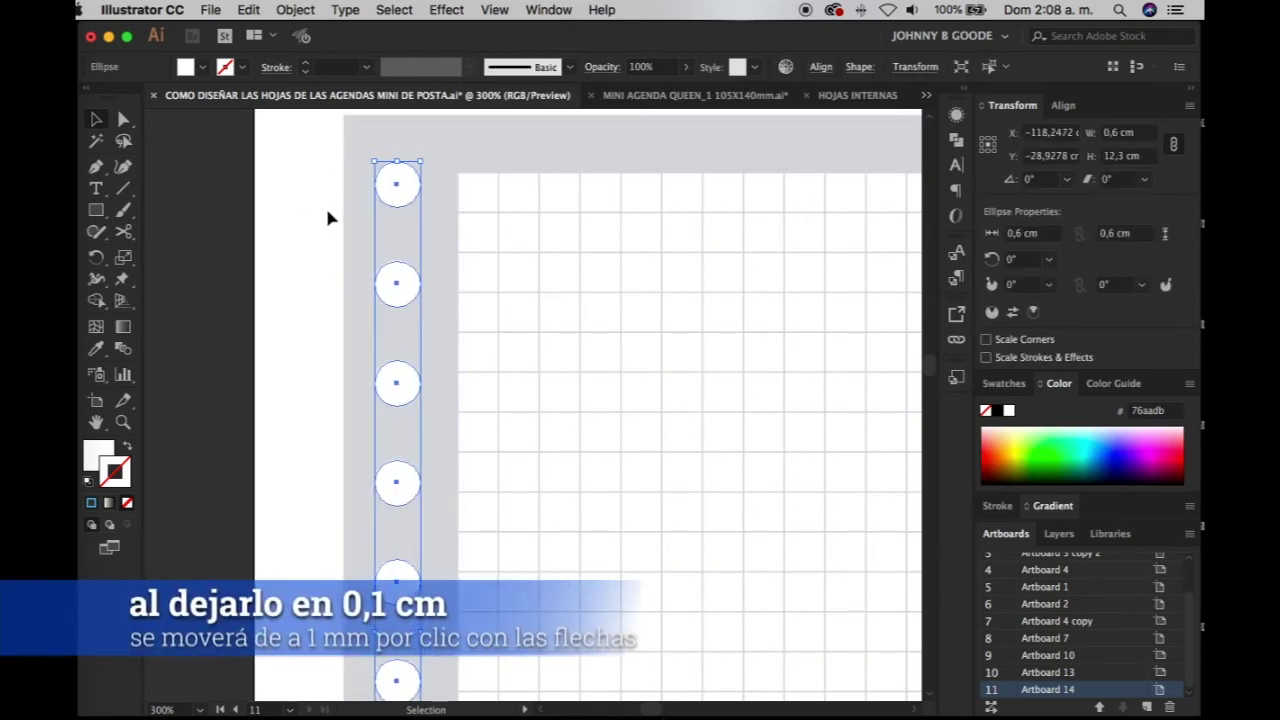
click(331, 214)
alt+scroll(420, 270, down, 2)
alt+scroll(455, 282, down, 1)
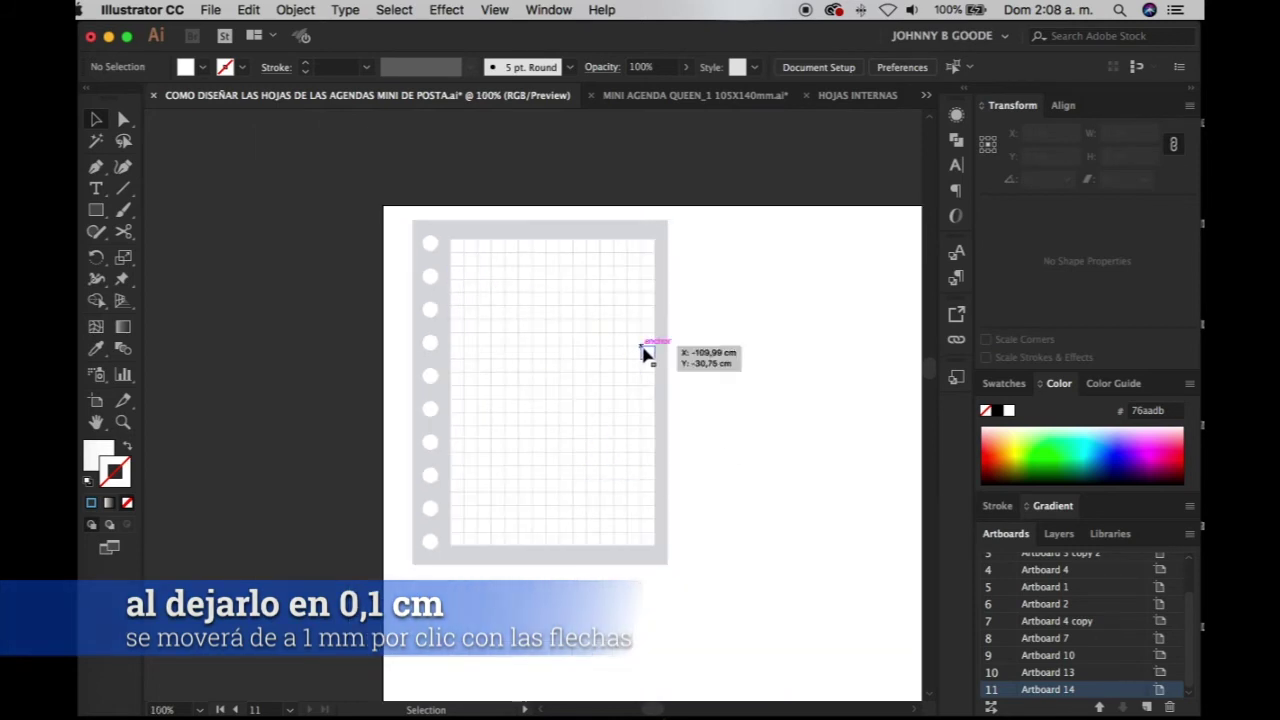
alt+scroll(660, 357, up, 2)
alt+scroll(708, 347, down, 2)
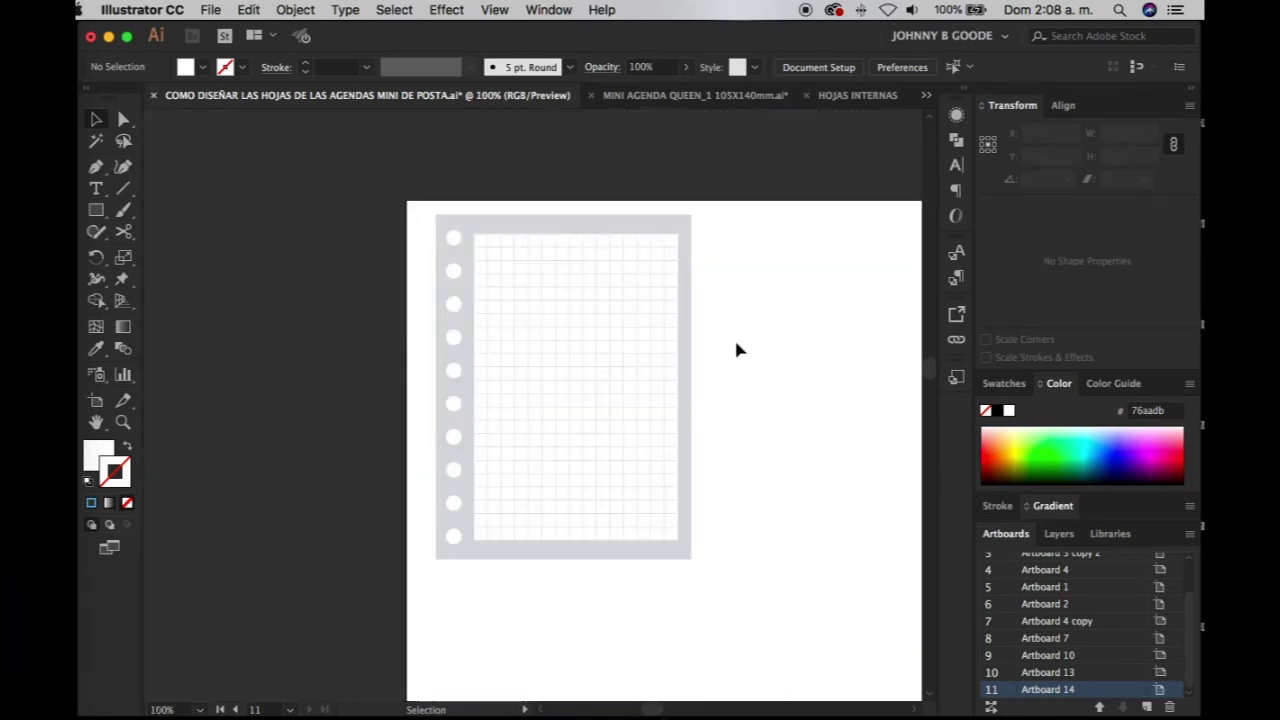
- Fill the 10 x 13,5 cm background rectangle with a darker gray swatch and deselect it
click(691, 218)
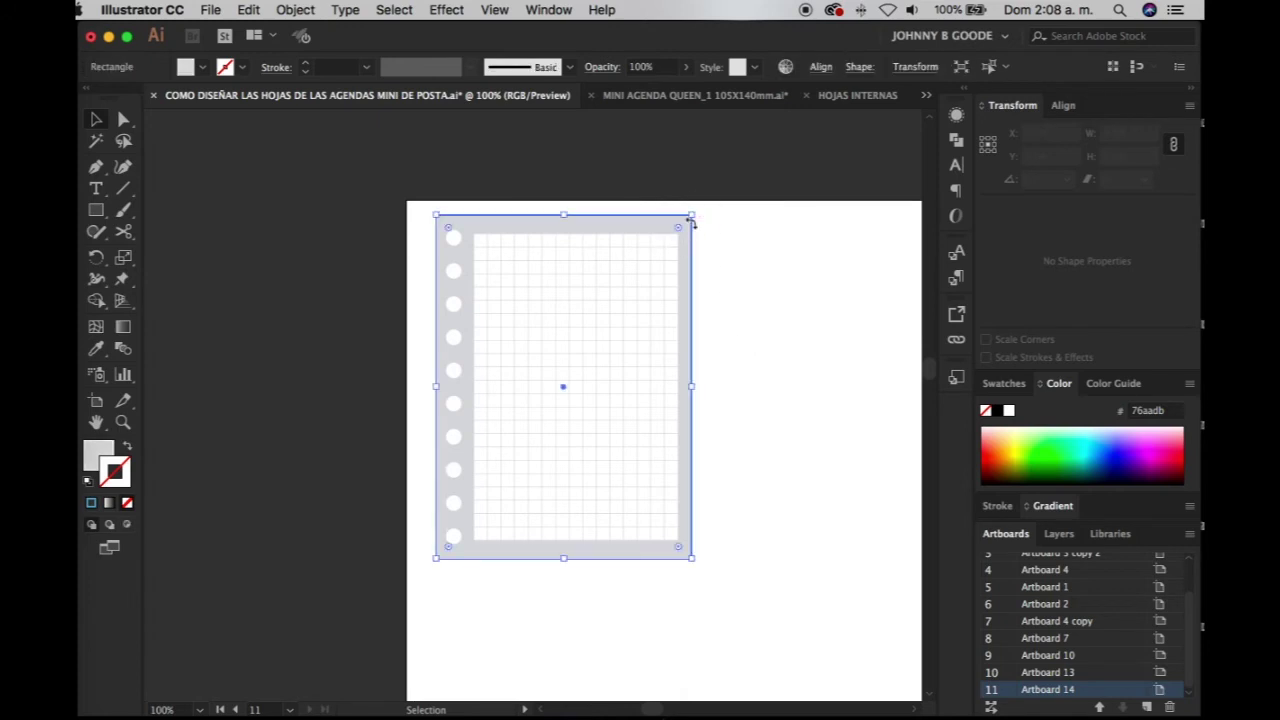
click(1004, 384)
click(1077, 468)
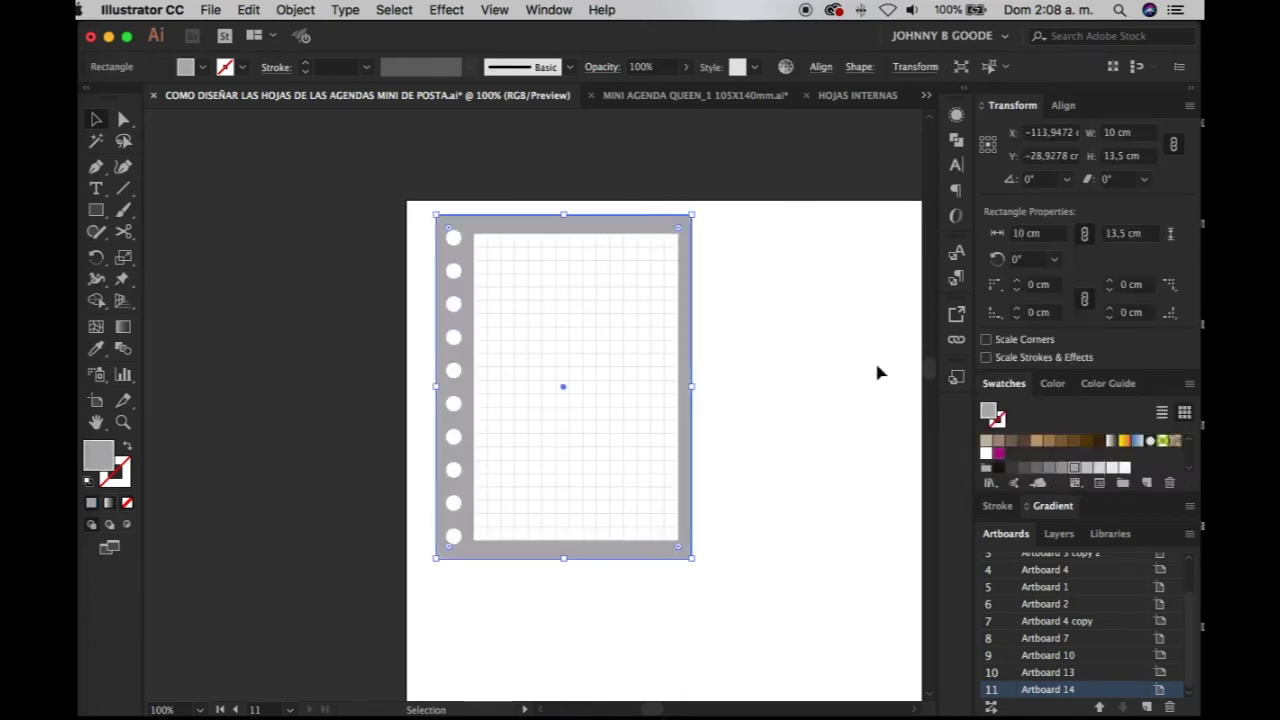
click(880, 368)
drag(768, 201, 435, 590)
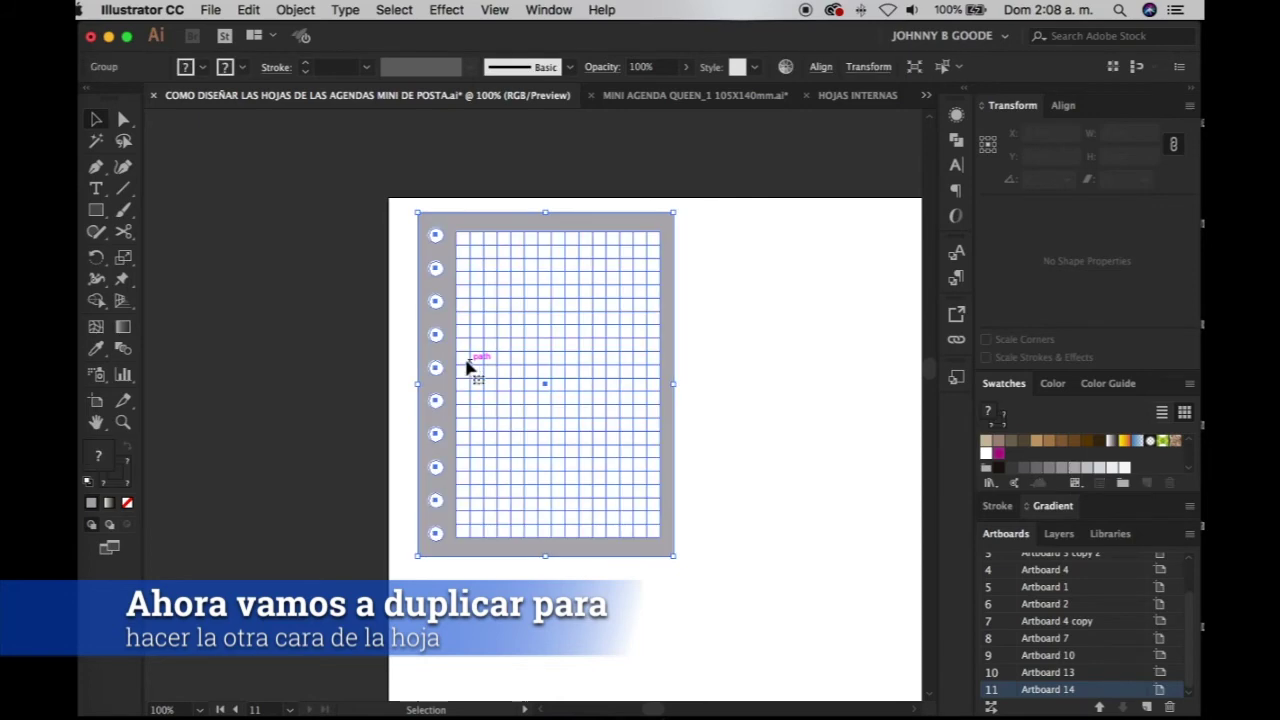
drag(443, 363, 701, 372)
click(676, 594)
scroll(491, 409, down, 1)
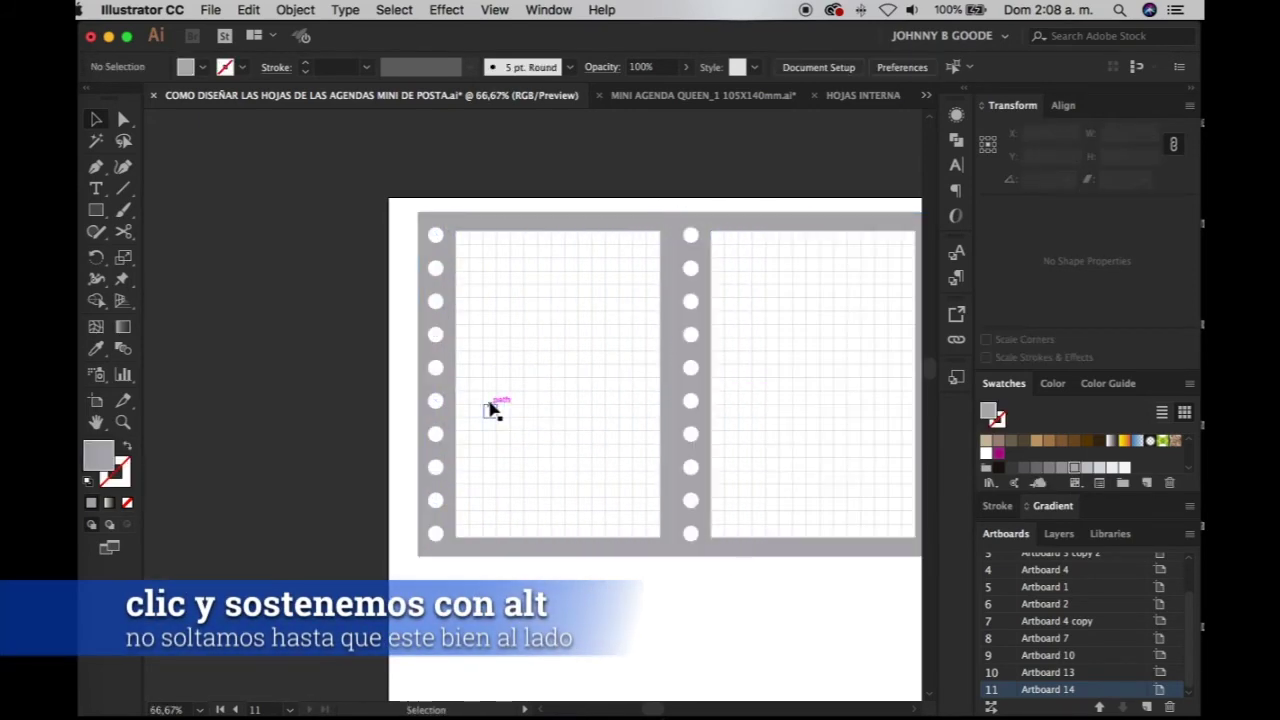
scroll(655, 468, up, 1)
click(690, 506)
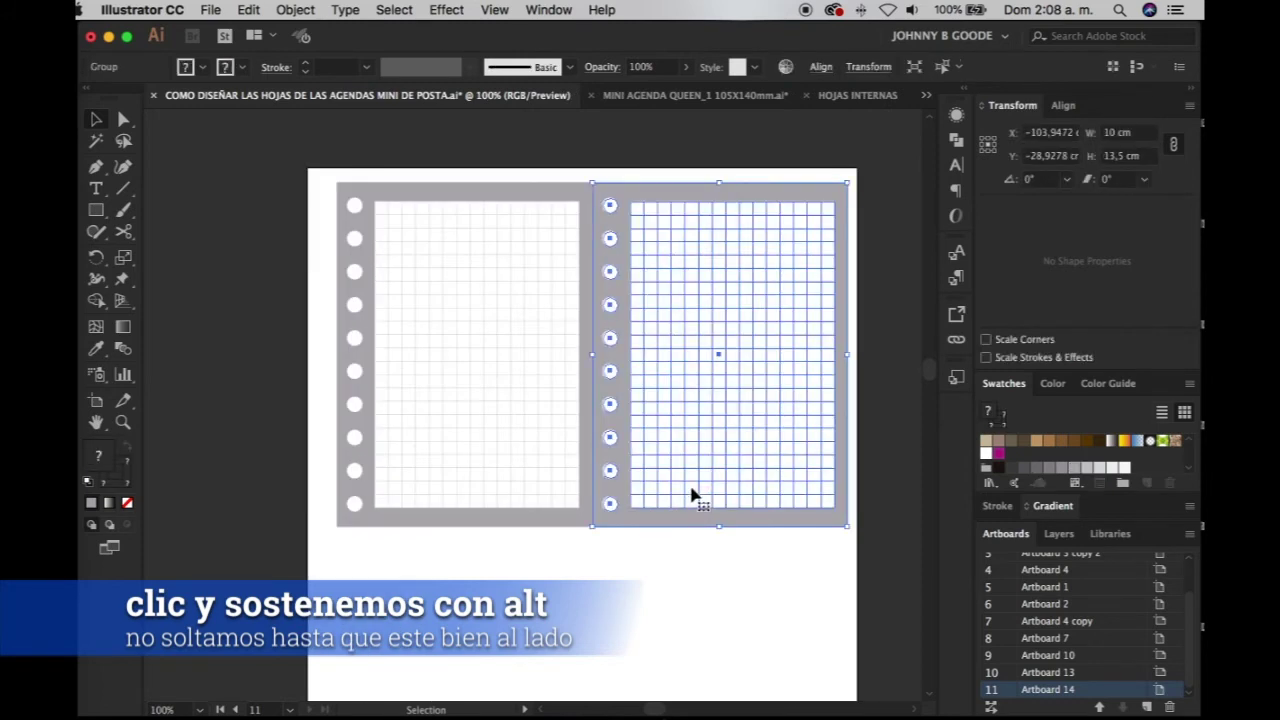
key(Delete)
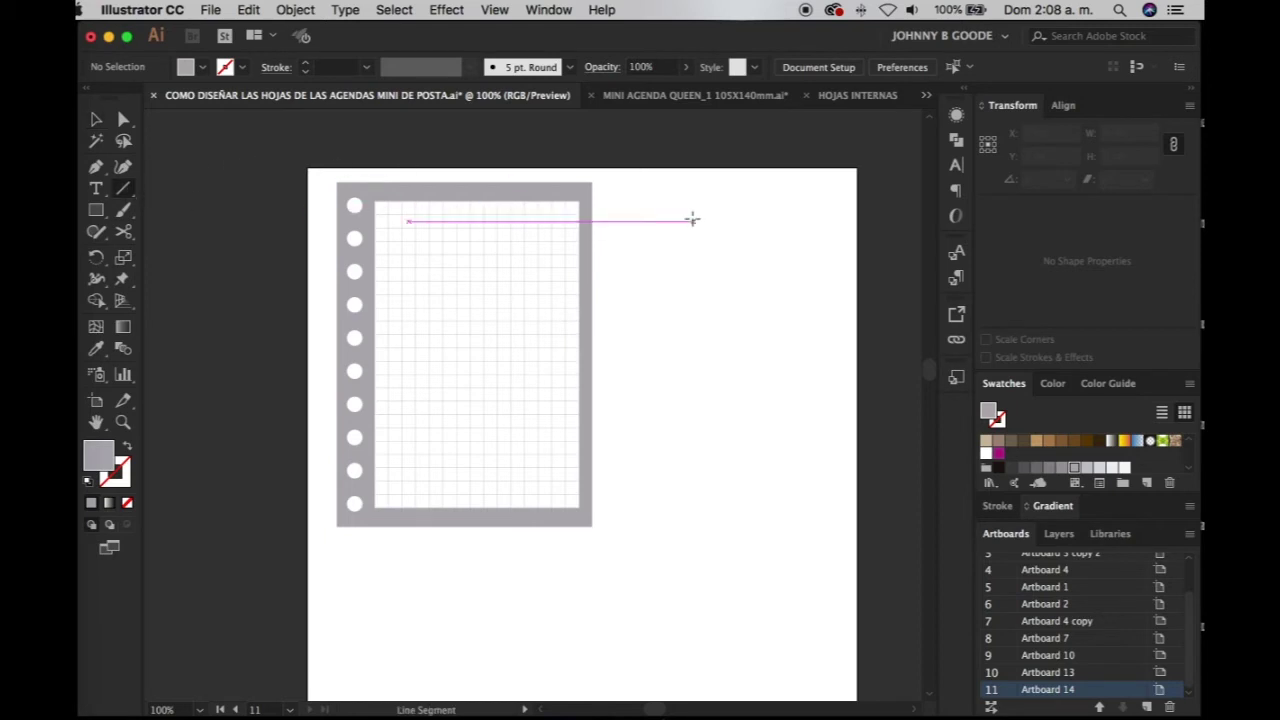
- Draw a vertical line about 1,67 cm long beside the sheet's upper-right corner and give it a 0,5 pt stroke
scroll(614, 188, up, 3)
drag(602, 171, 602, 297)
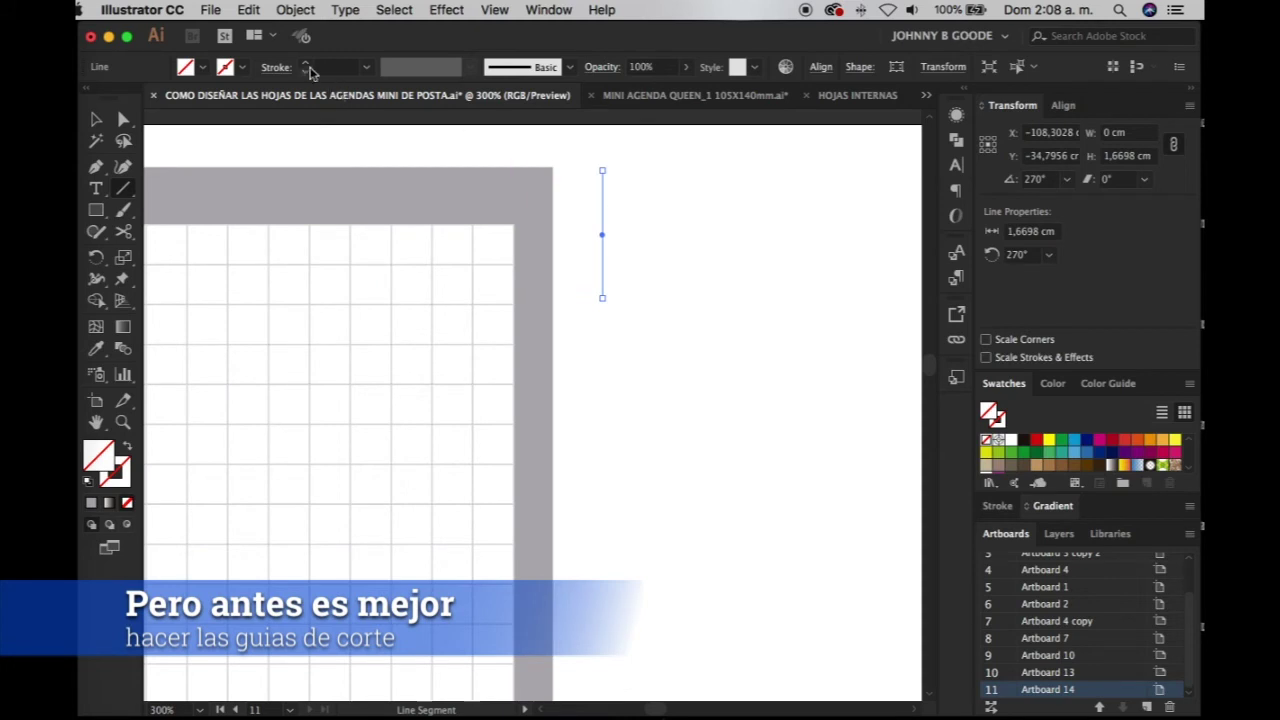
click(308, 67)
click(366, 67)
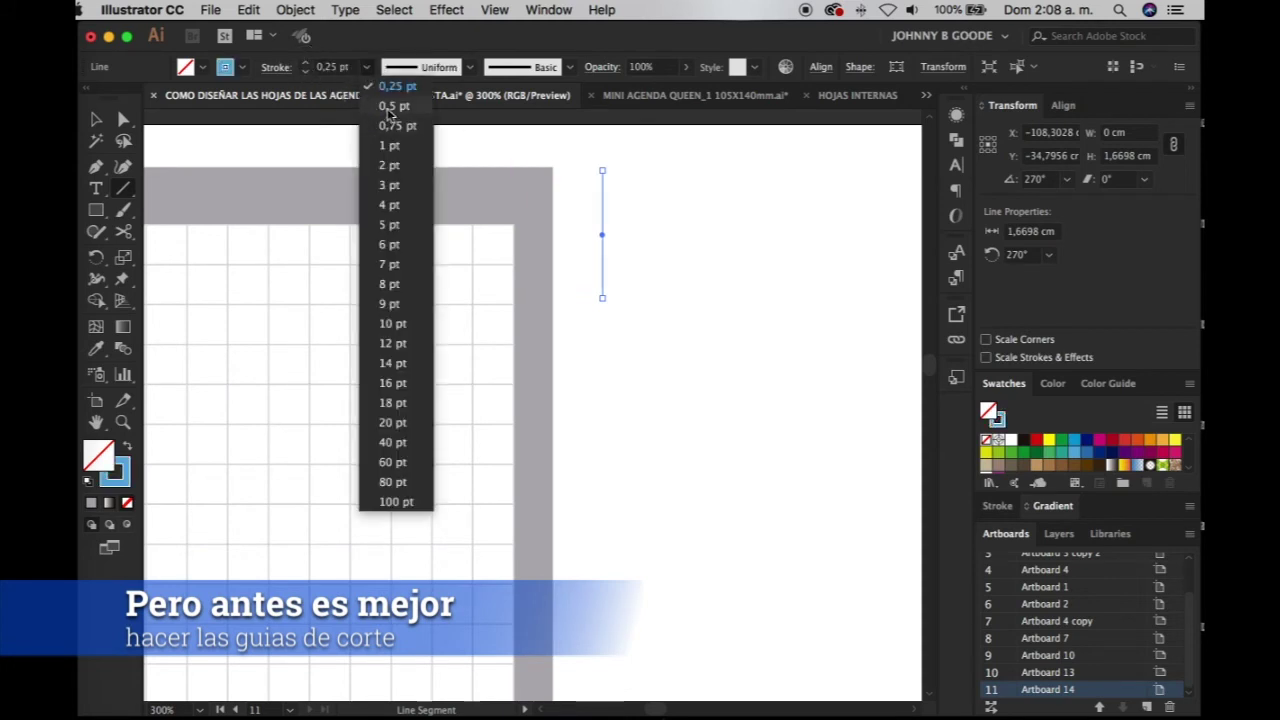
click(392, 106)
- Set the vertical line's stroke colour to the black swatch
click(96, 119)
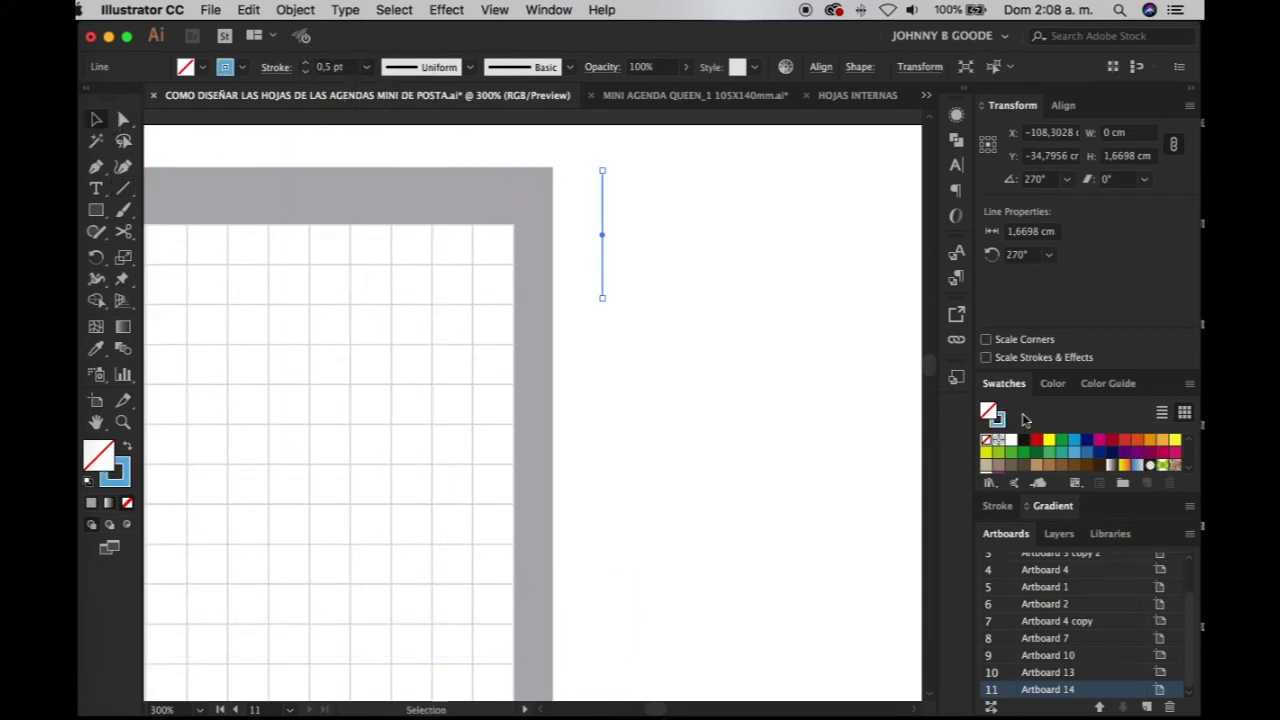
click(125, 481)
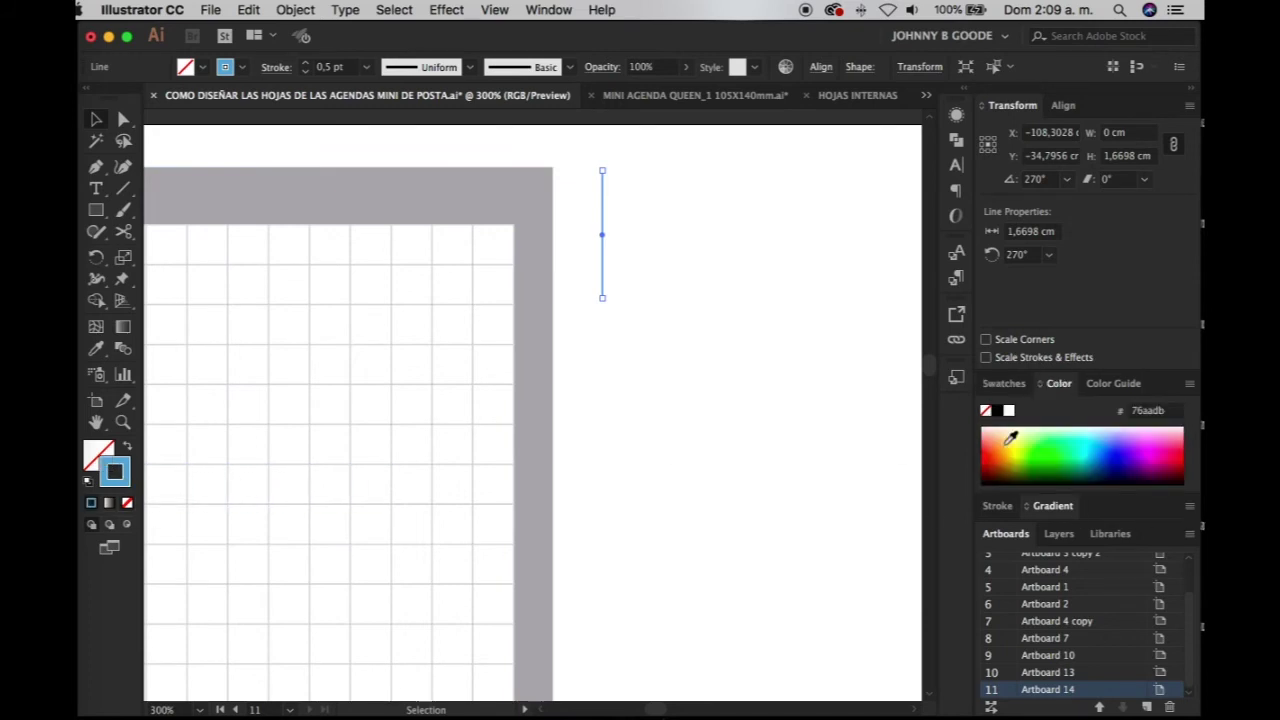
click(1010, 383)
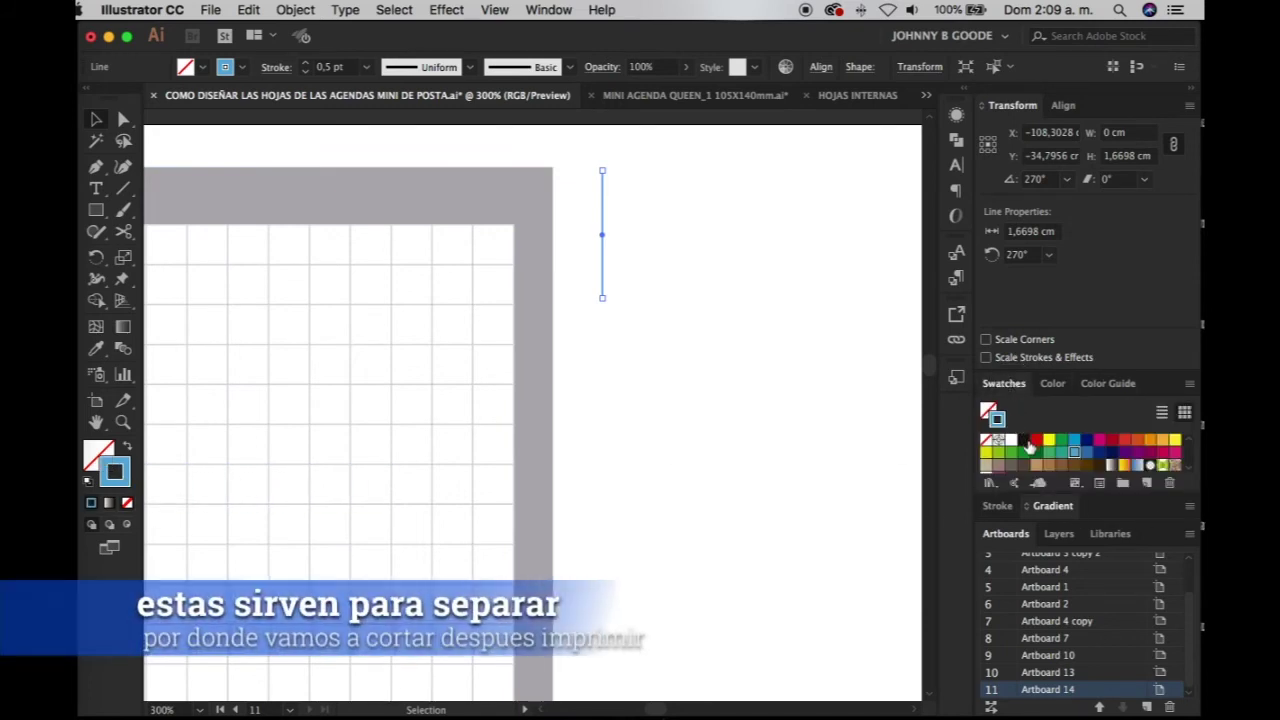
click(1026, 444)
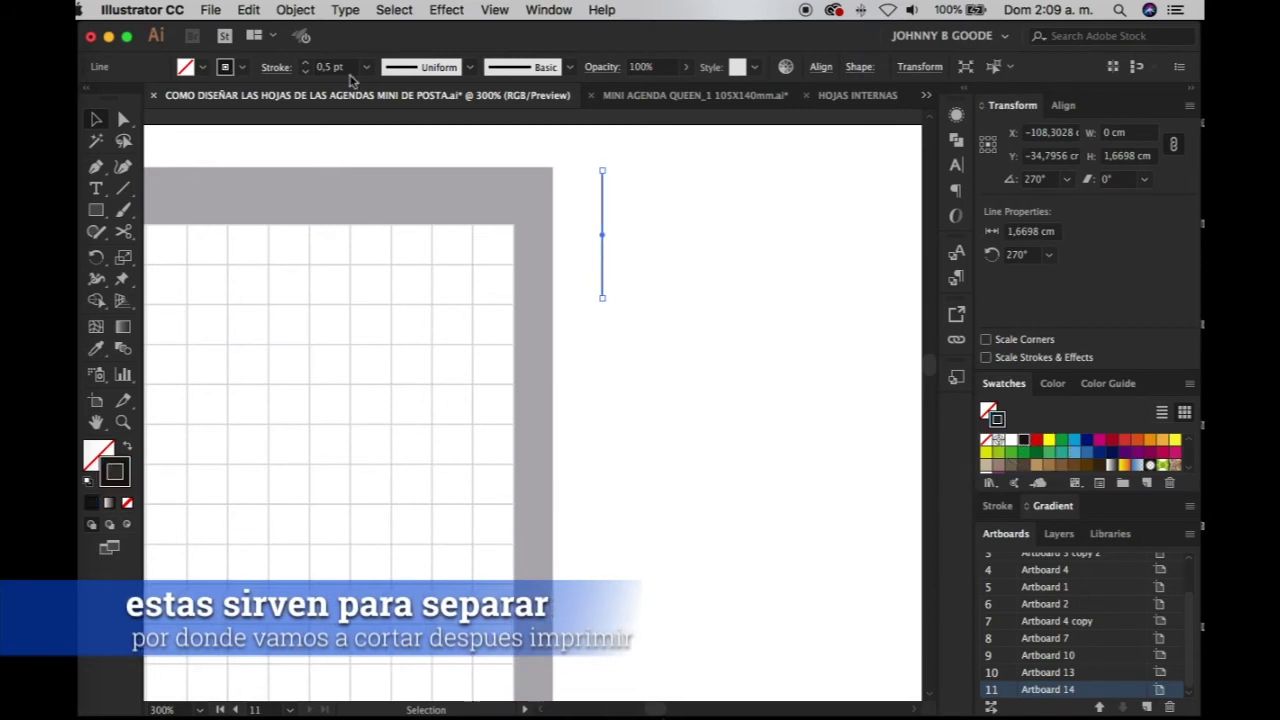
- Set the height of the vertical line to 0,5 cm and deselect it
click(917, 67)
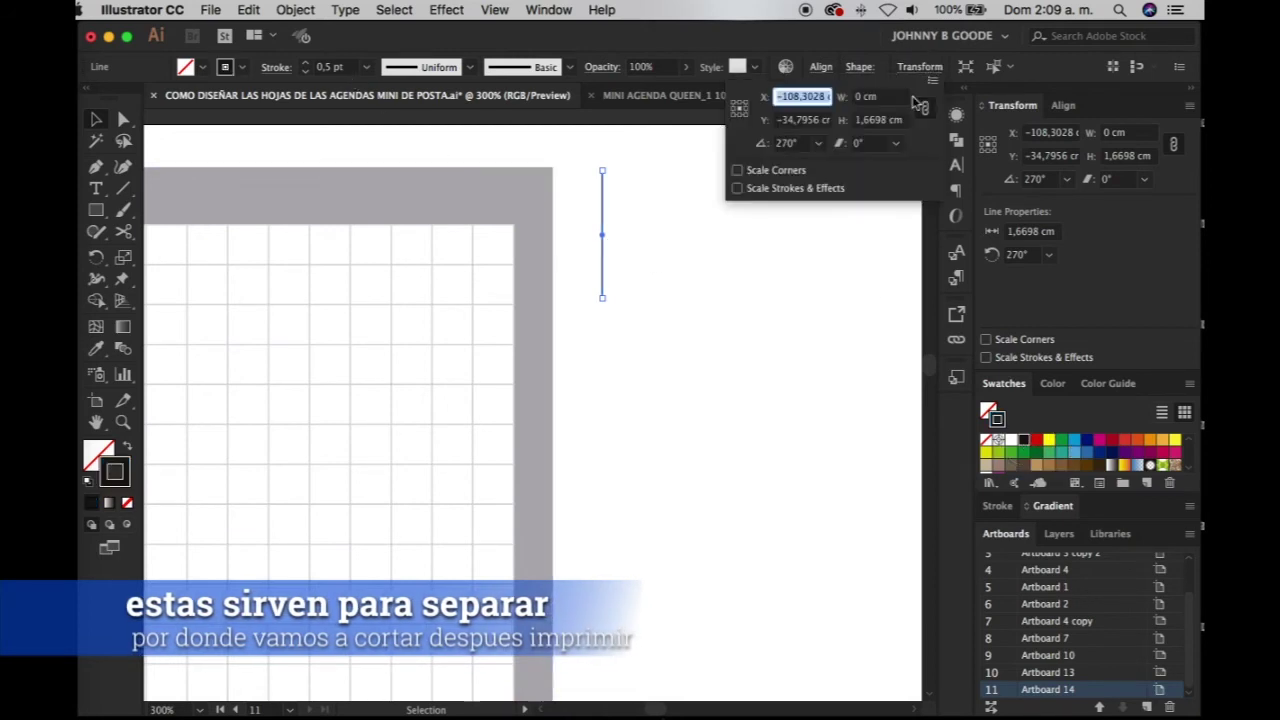
click(877, 120)
text(1,5)
key(Return)
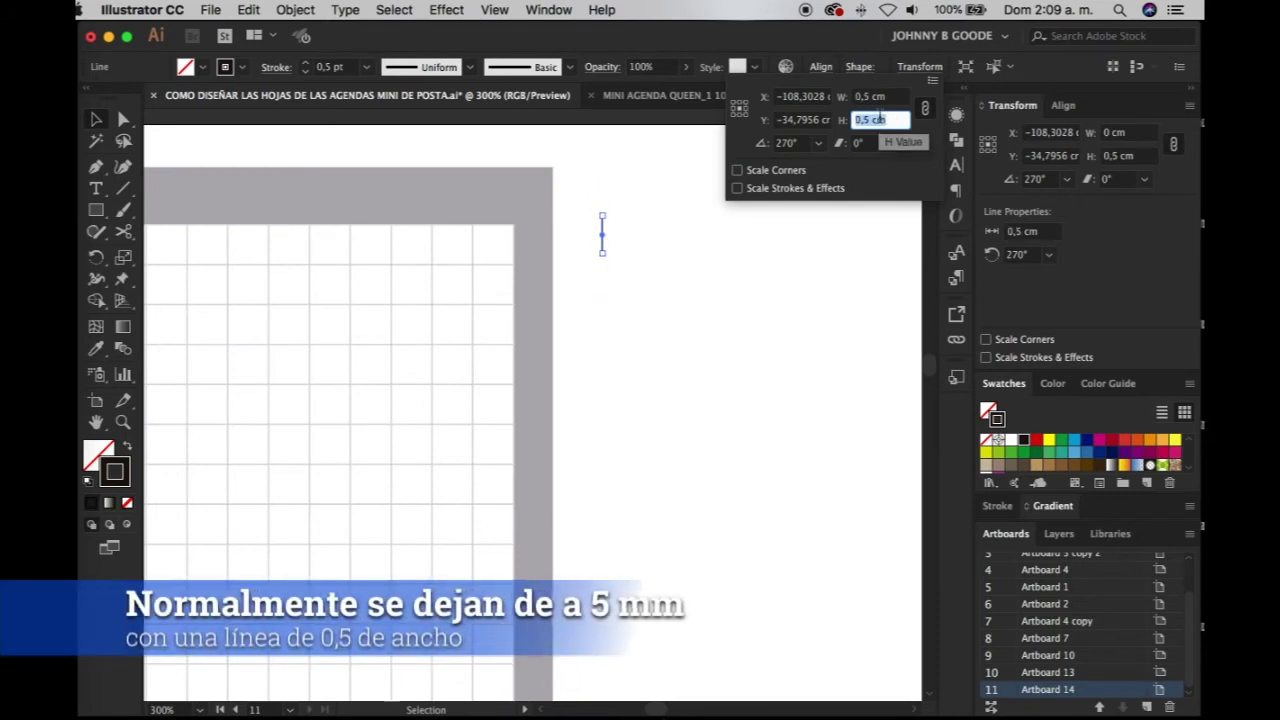
click(97, 120)
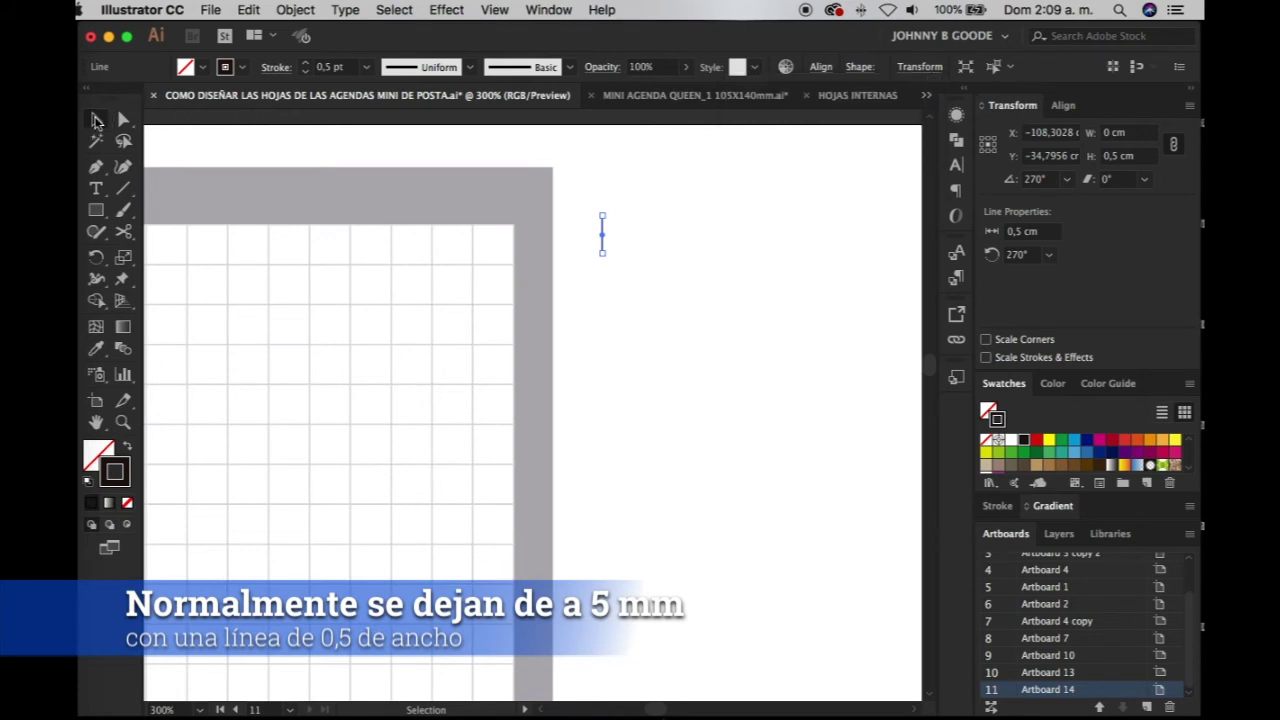
click(653, 318)
- Move the 0,5 cm line onto the sheet's right edge so its upper end meets the top-right corner
scroll(607, 225, up, 1)
drag(600, 229, 531, 163)
click(567, 167)
scroll(528, 155, up, 1)
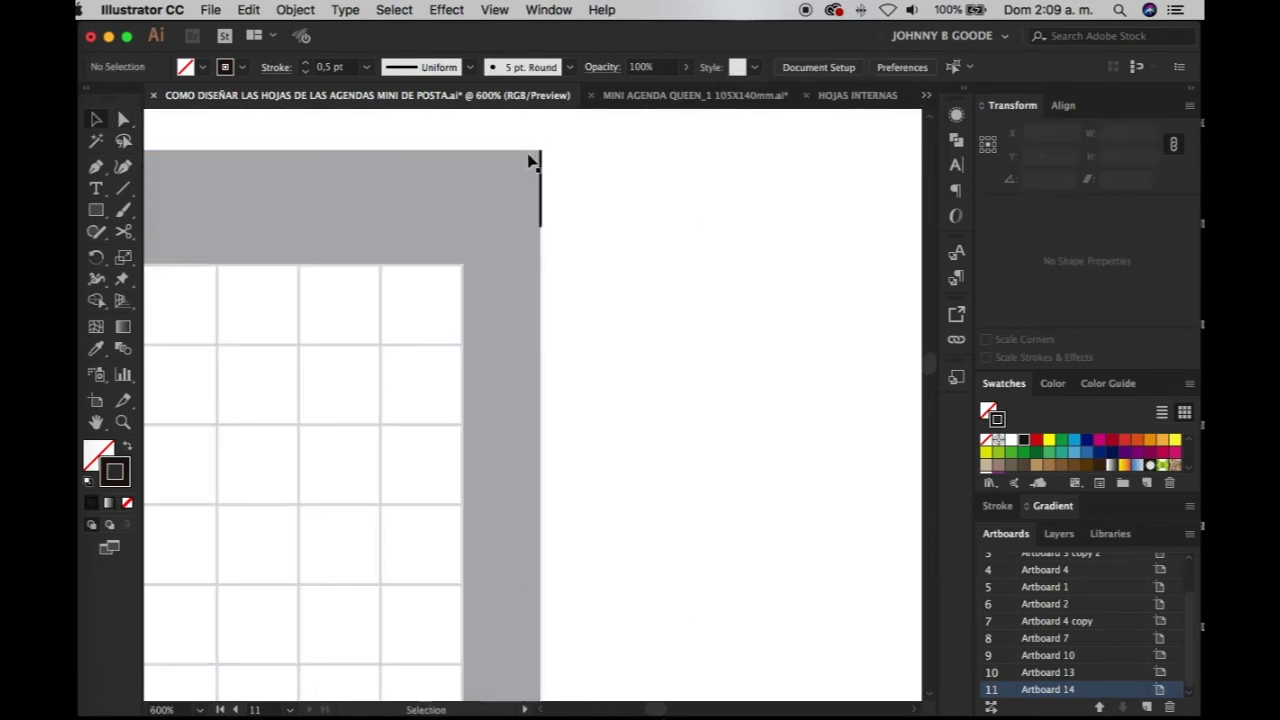
scroll(544, 154, up, 2)
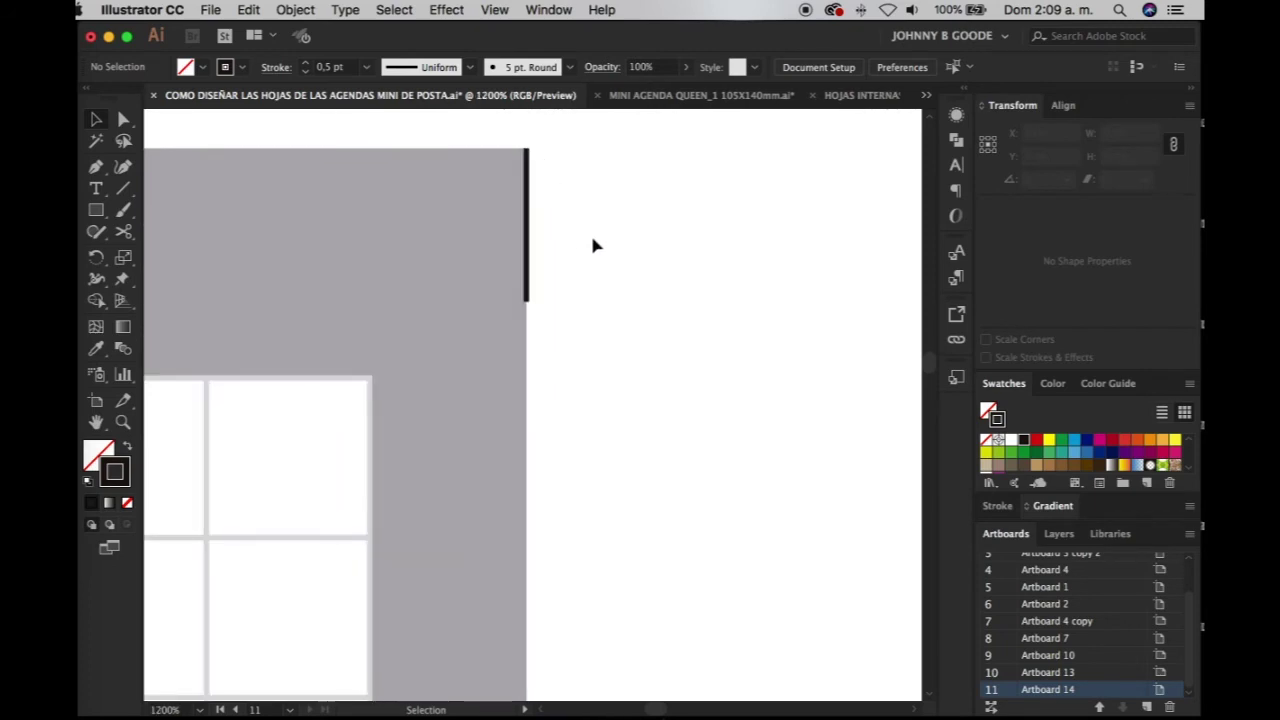
scroll(593, 245, up, 3)
- Make a horizontal copy of the crop mark and place it along the sheet's top edge near the top-right corner
click(547, 330)
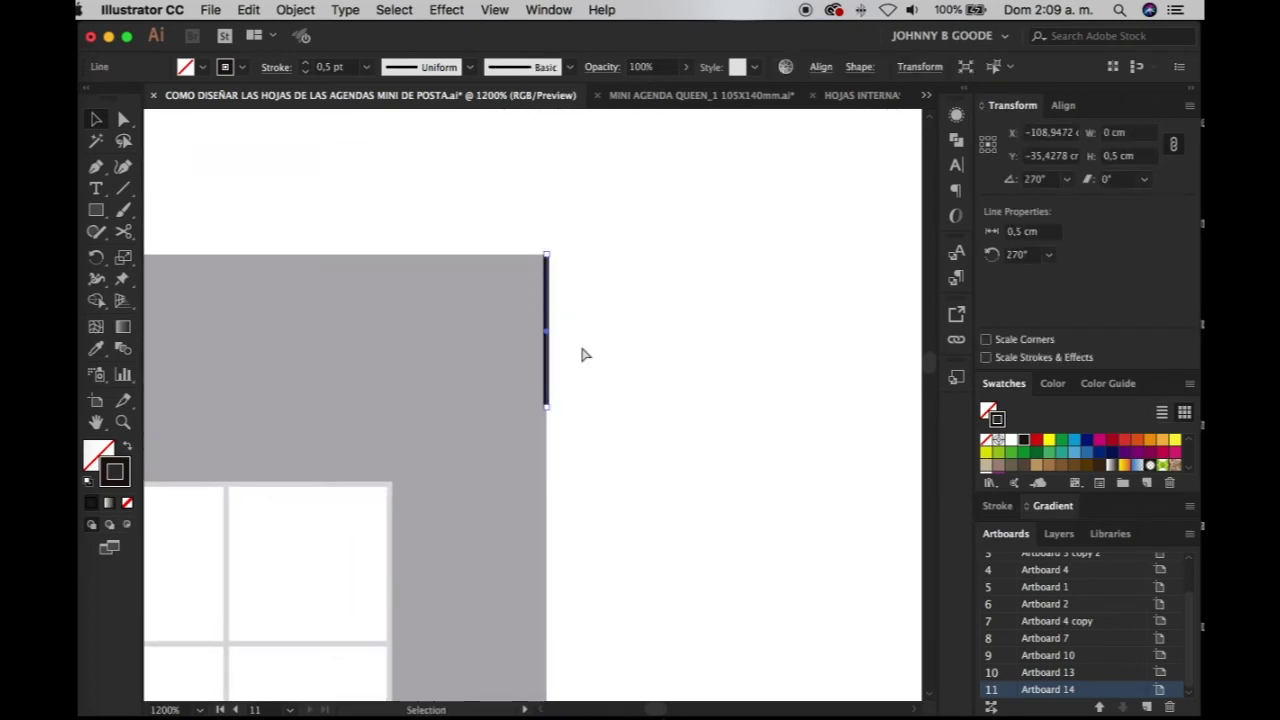
drag(557, 409, 646, 333)
drag(585, 340, 498, 257)
- Align the two crop marks flush with the sheet's top and right edges and deselect everything
drag(621, 216, 506, 332)
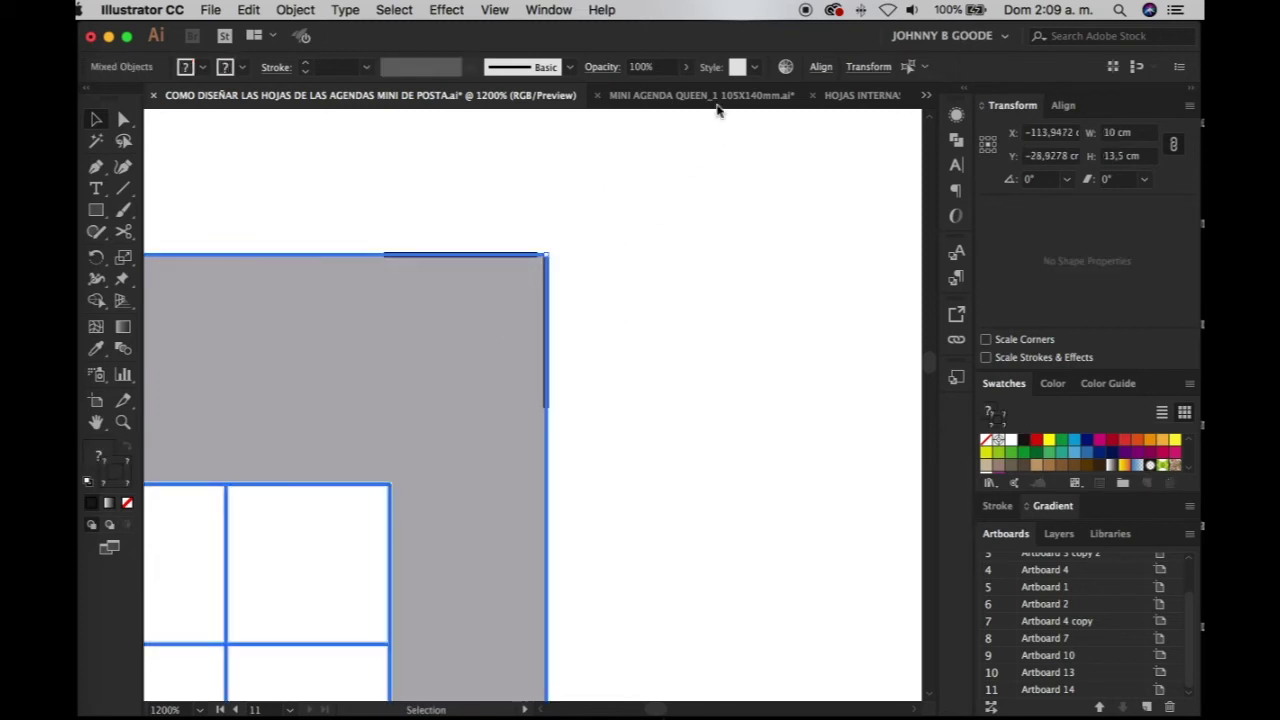
click(823, 69)
click(751, 117)
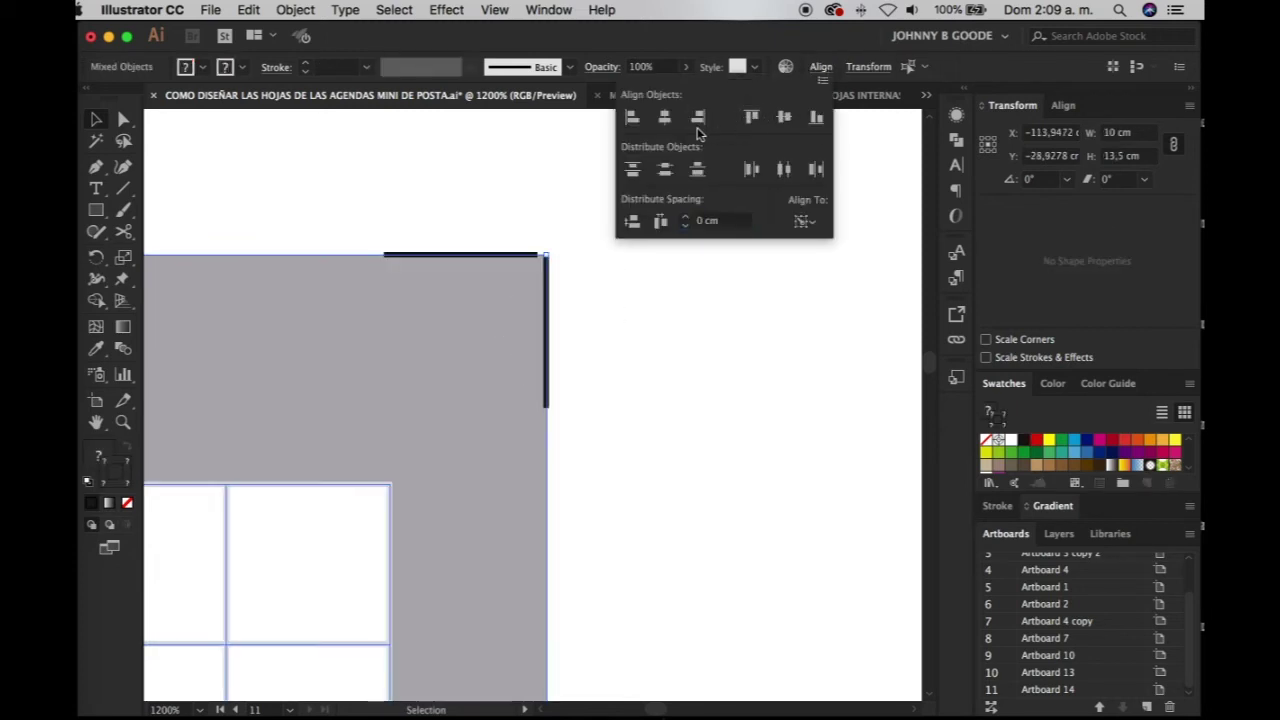
click(712, 217)
scroll(712, 217, down, 3)
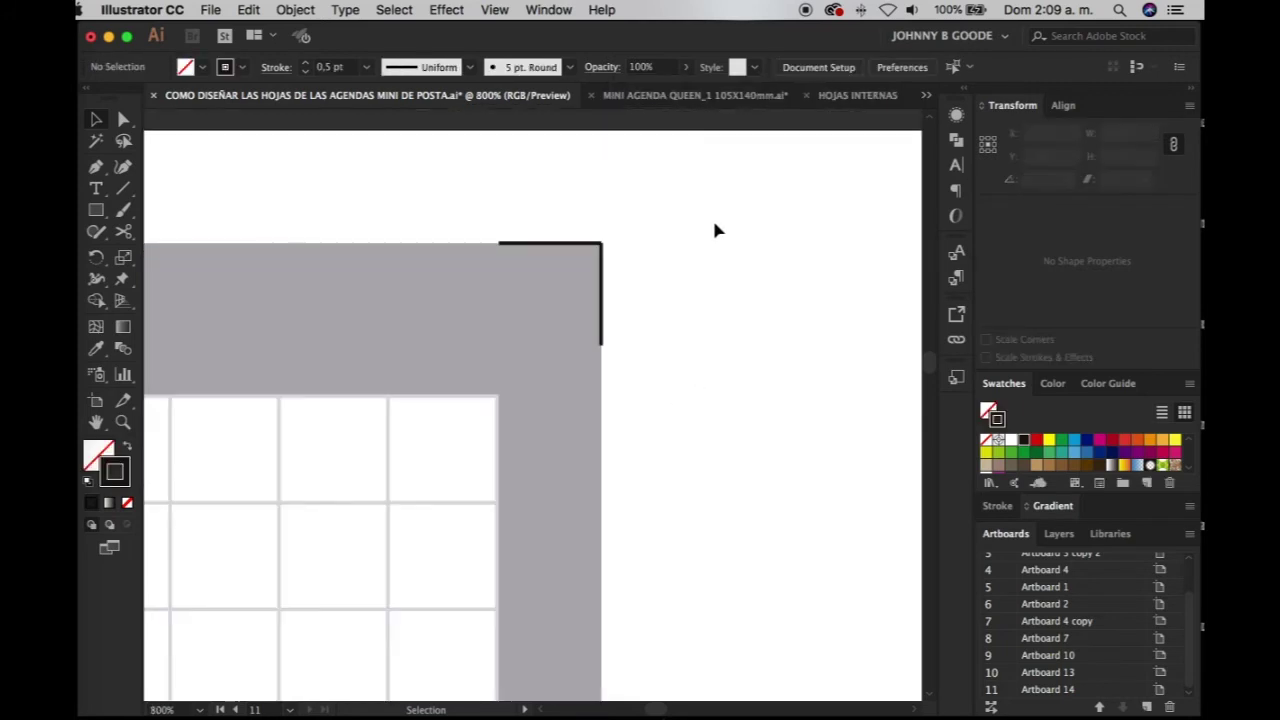
- Copy the two corner marks in place and align the copies to the sheet's left edge to mark the top-left corner
drag(720, 206, 621, 269)
shift+click(638, 258)
scroll(684, 242, down, 2)
scroll(690, 250, down, 3)
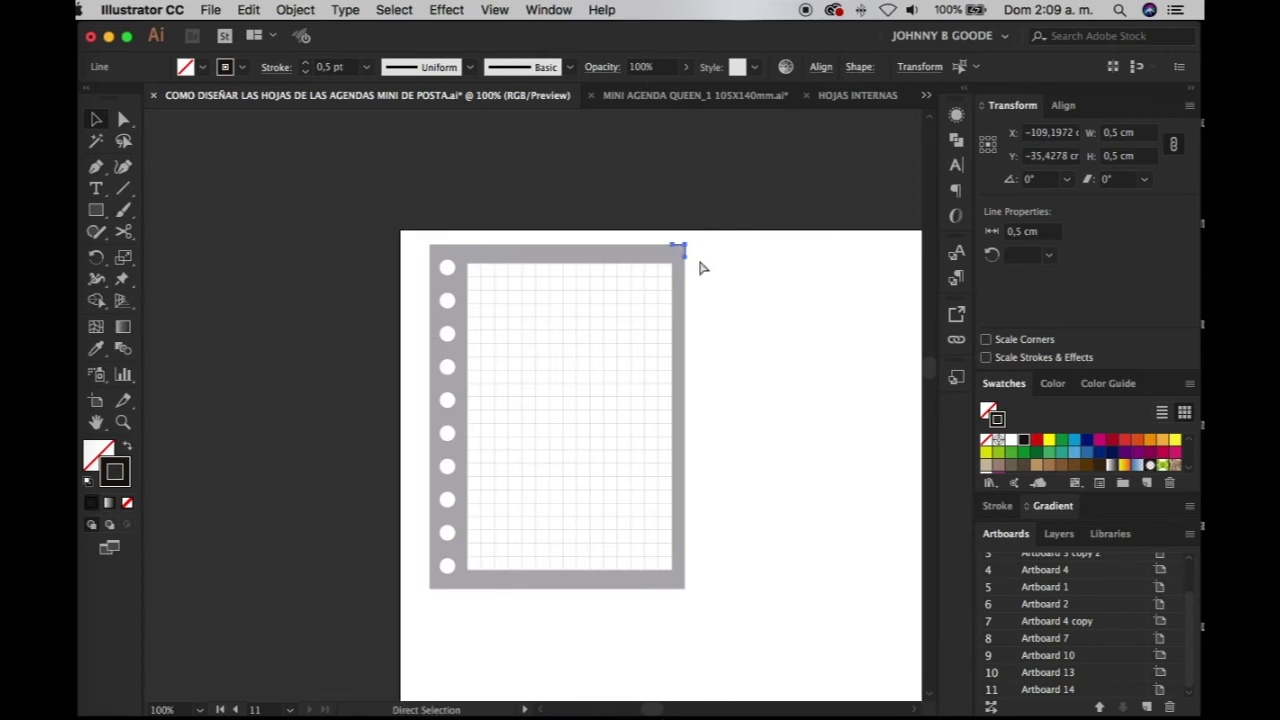
key(v)
click(600, 255)
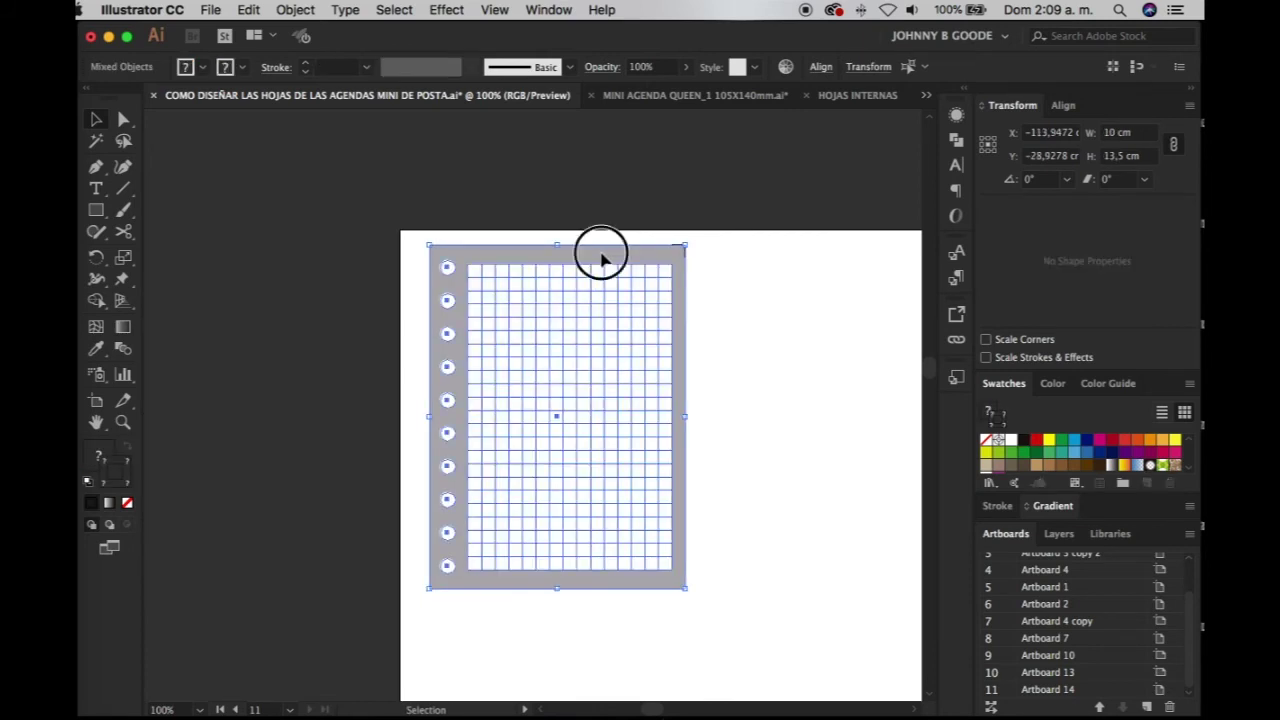
click(821, 70)
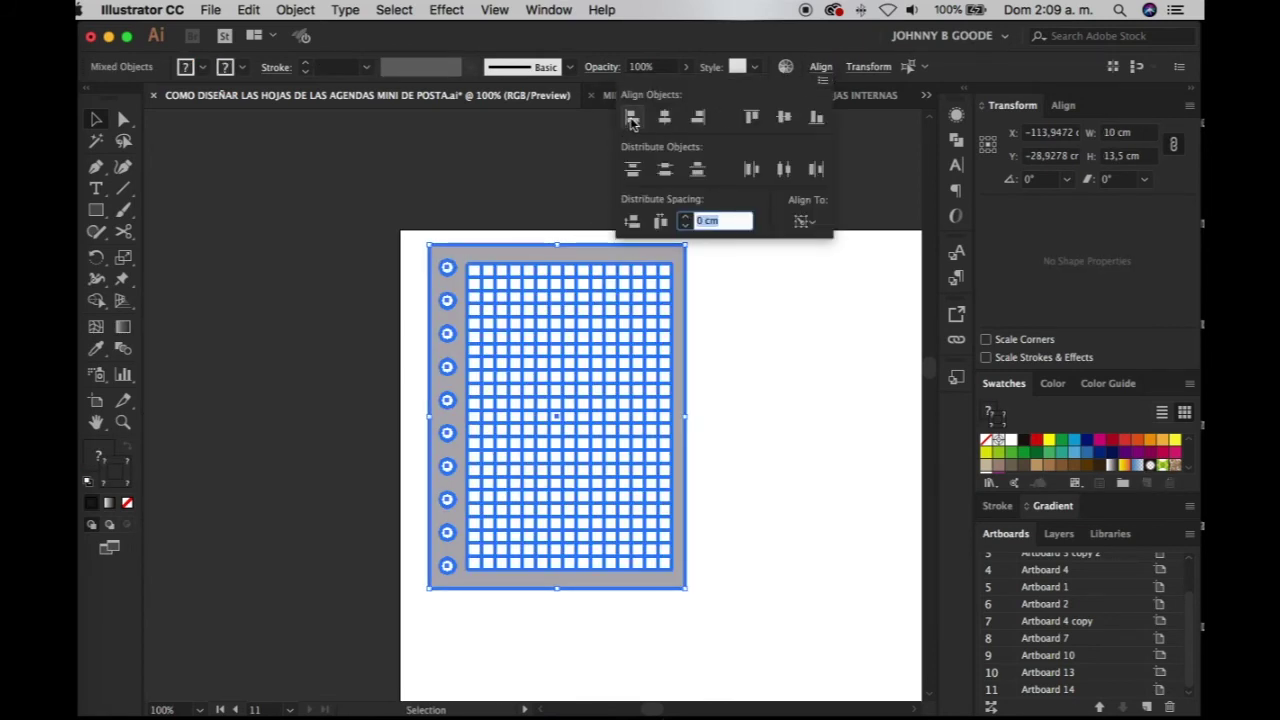
click(497, 179)
- Copy the four top crop marks in place and align the copies to the sheet's bottom edge, marking the lower corners
drag(407, 206, 703, 253)
shift+click(645, 256)
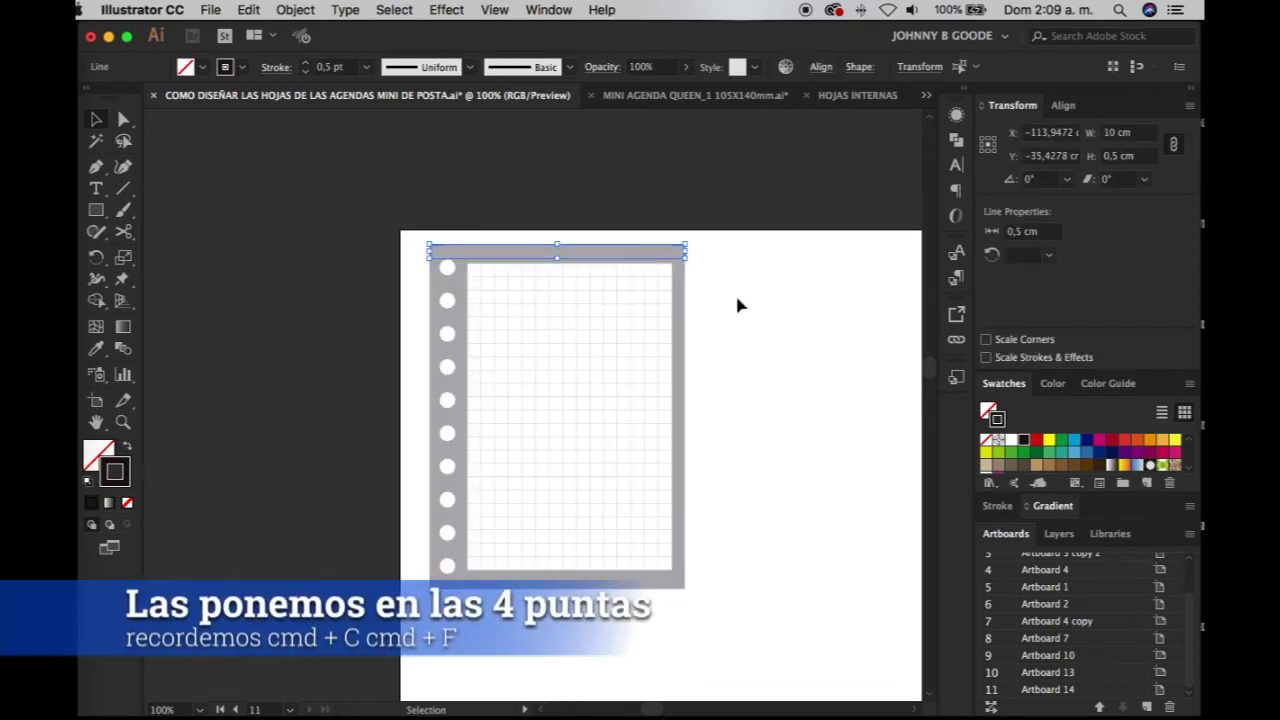
shift+click(680, 416)
click(679, 416)
click(826, 68)
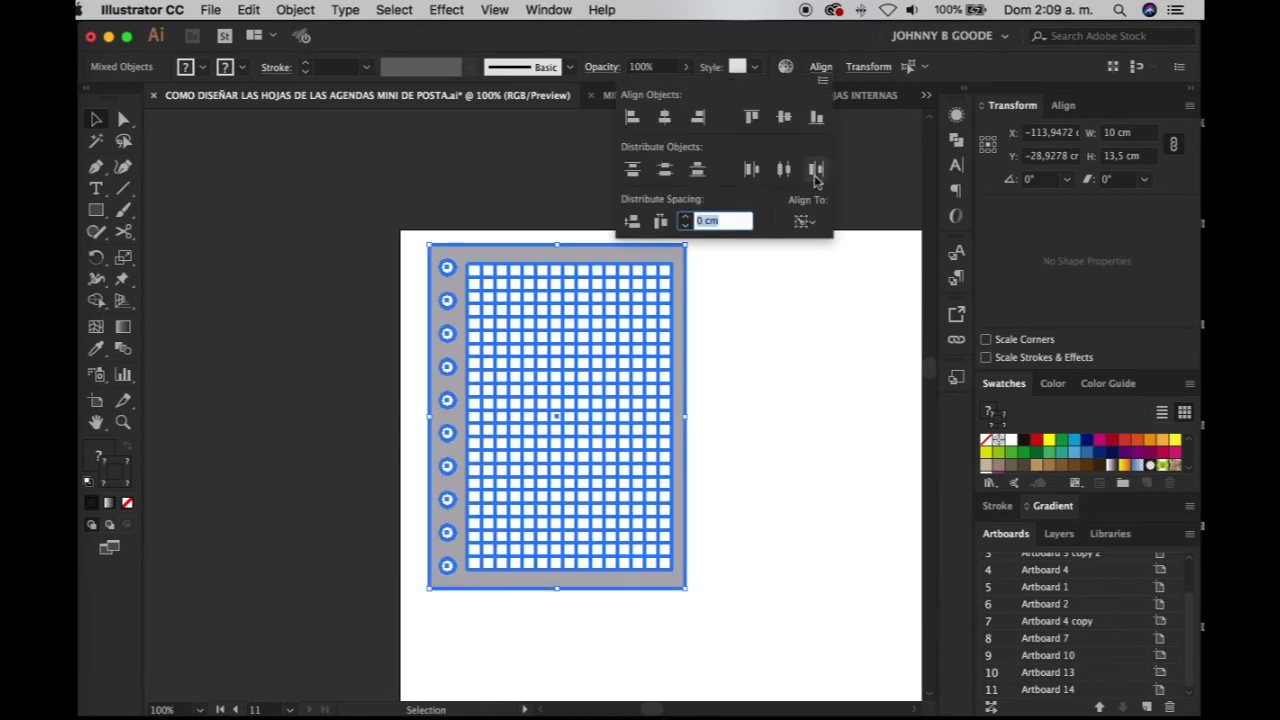
click(787, 408)
click(788, 388)
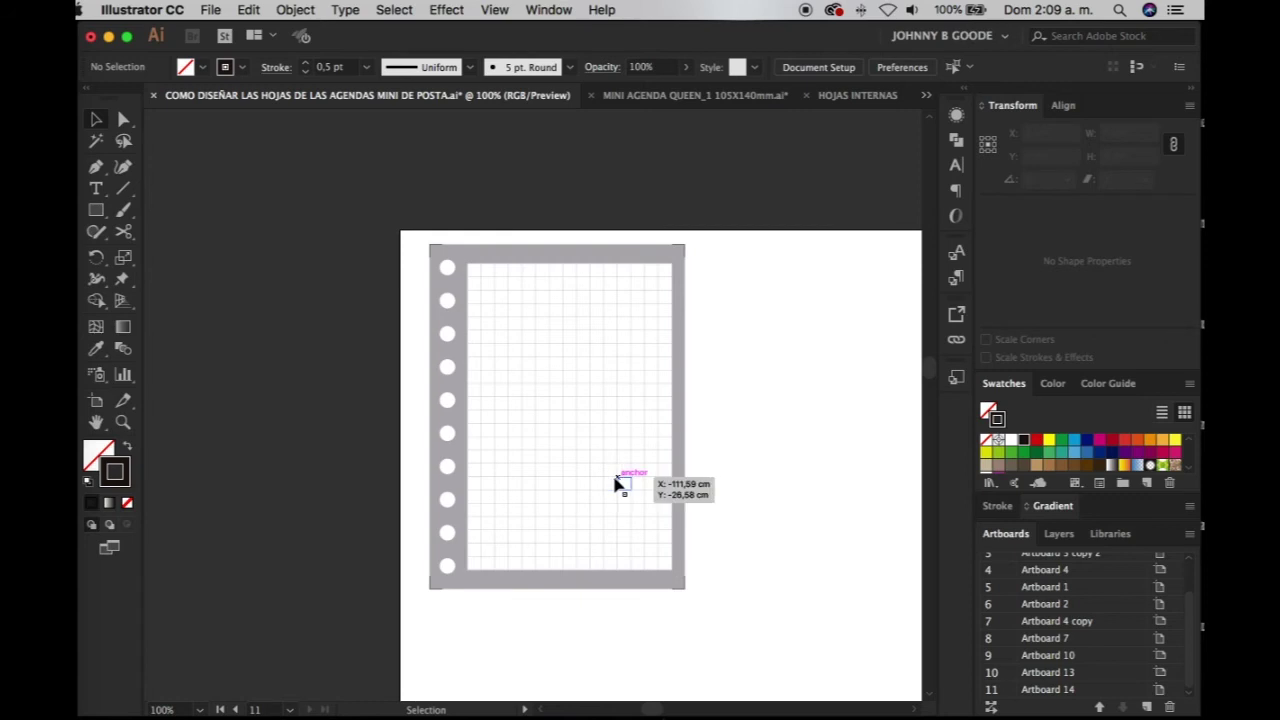
scroll(614, 481, up, 2)
scroll(713, 456, down, 2)
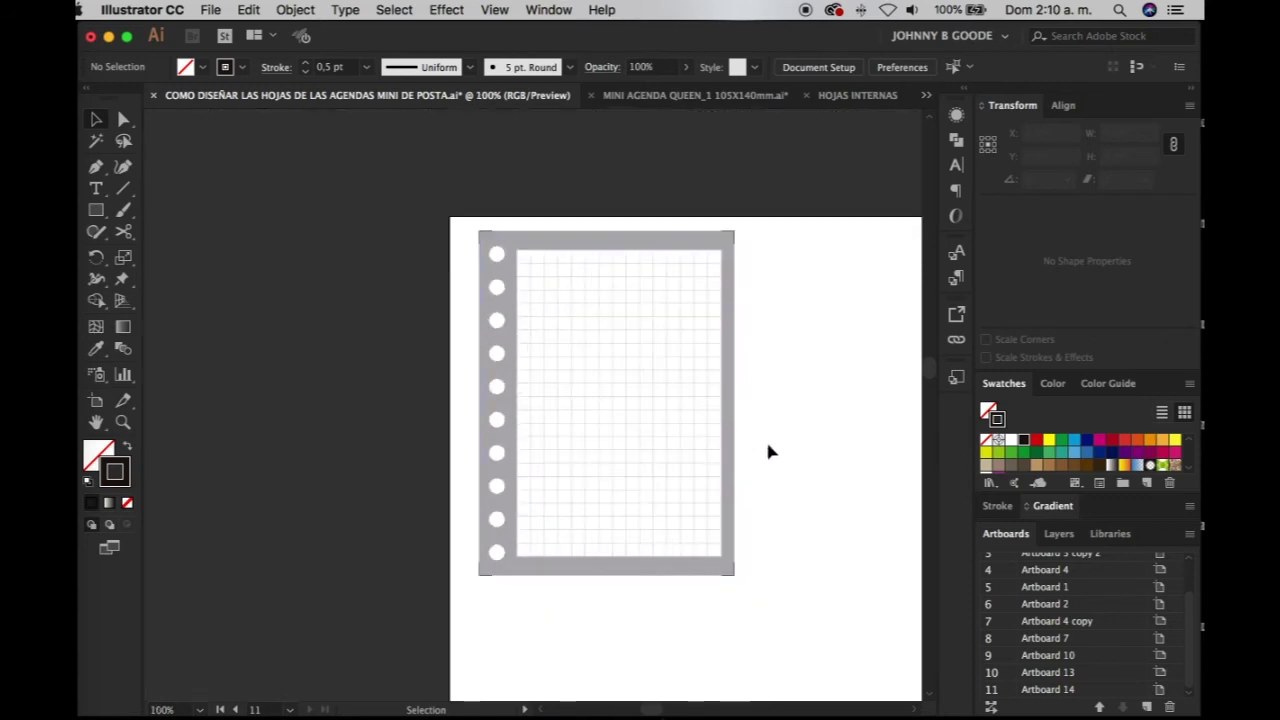
- Select the whole sheet with its circles, grid and crop marks, group everything together and deselect it
drag(800, 212, 466, 634)
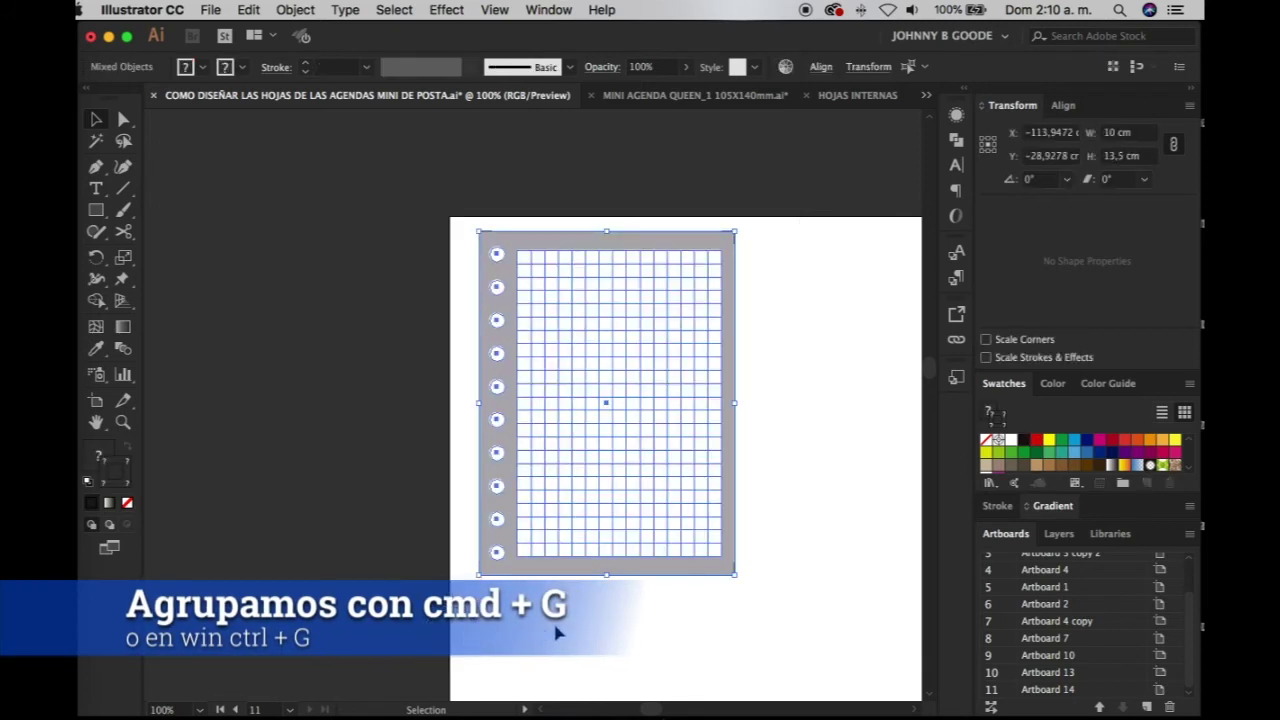
key(super+g)
scroll(362, 525, down, 2)
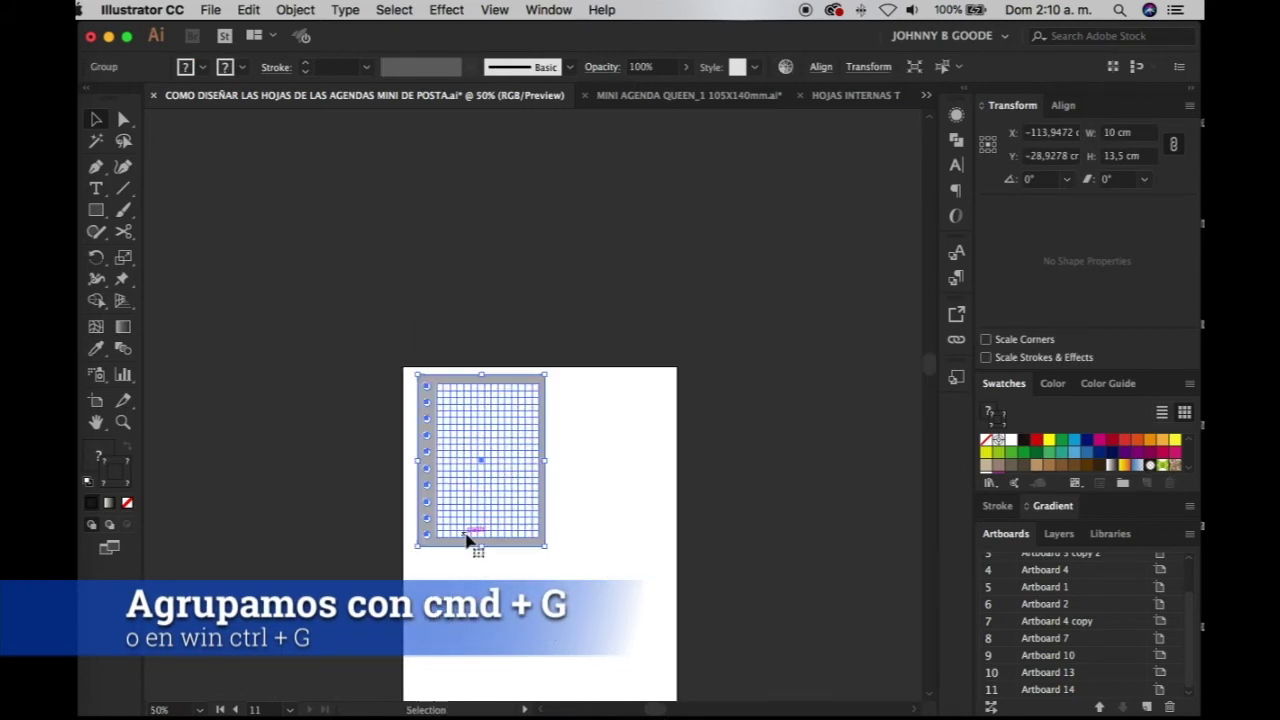
scroll(456, 524, up, 1)
click(605, 502)
scroll(463, 548, up, 1)
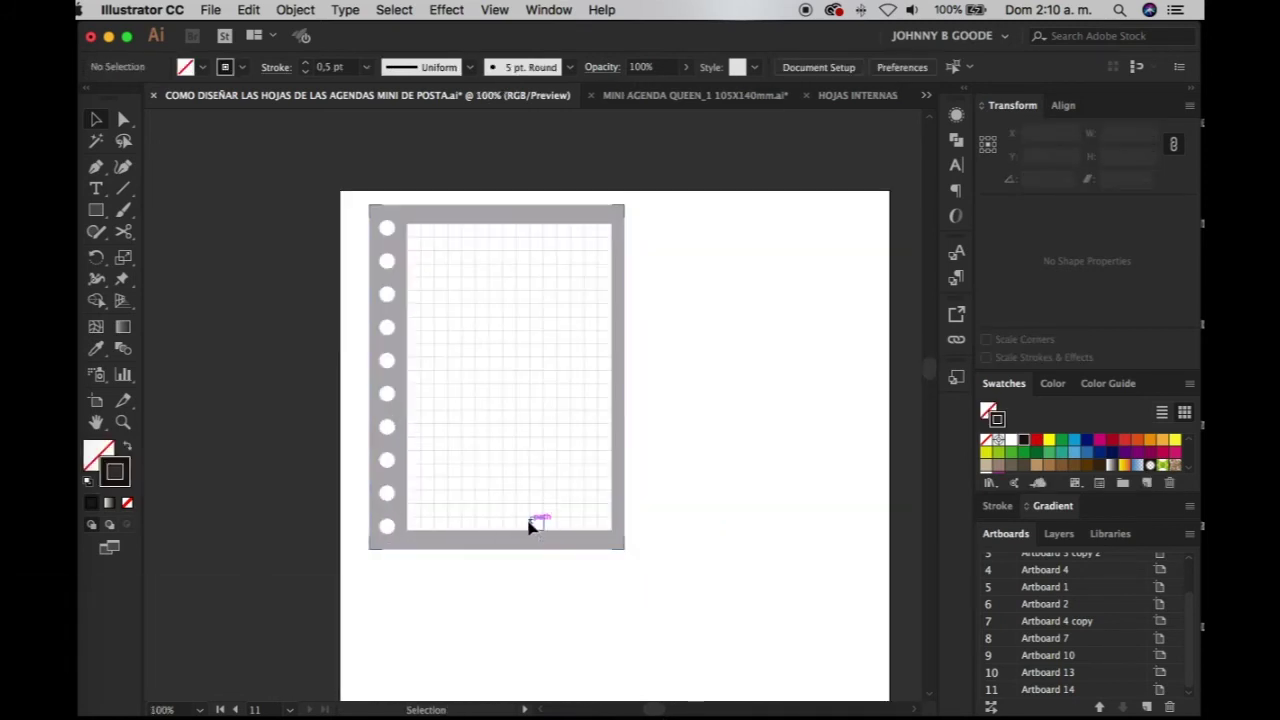
- Duplicate the grouped sheet and place the copy directly against its right edge
click(528, 522)
drag(533, 485, 760, 520)
click(697, 629)
scroll(510, 567, down, 1)
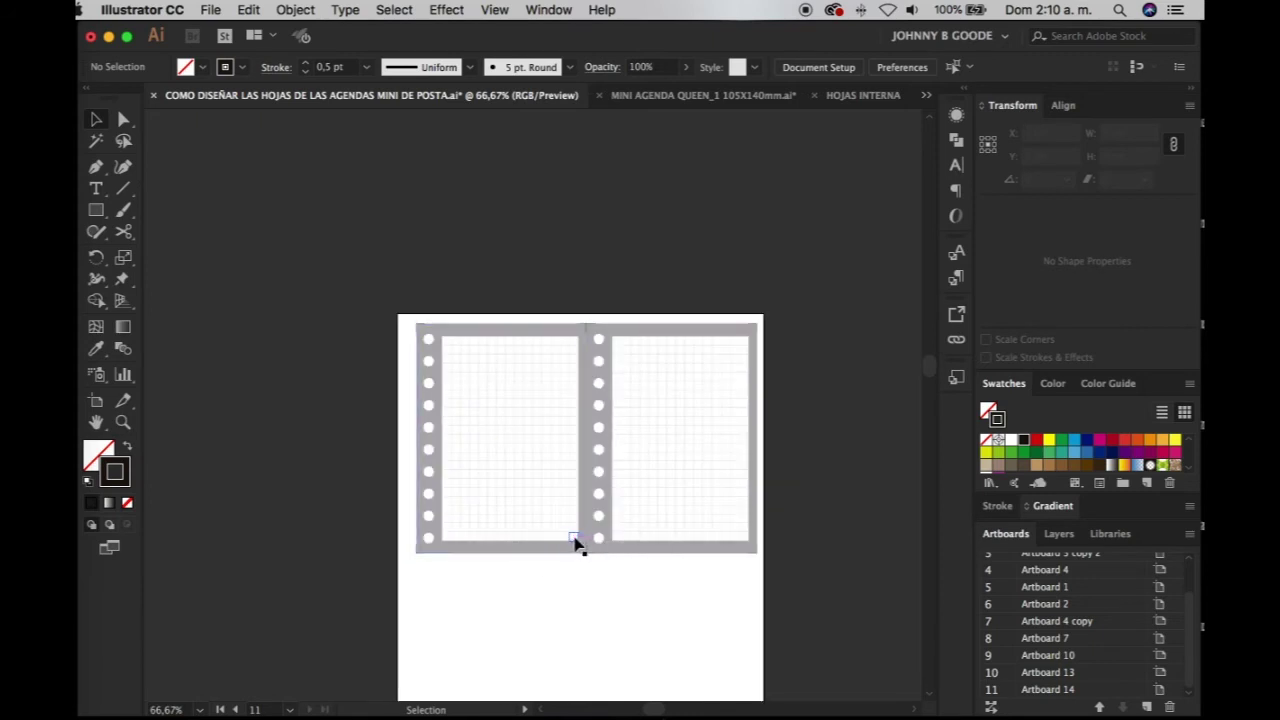
scroll(577, 540, up, 1)
- Reflect the first of the two adjacent sheets across the vertical axis so both hole columns meet in the middle
click(513, 538)
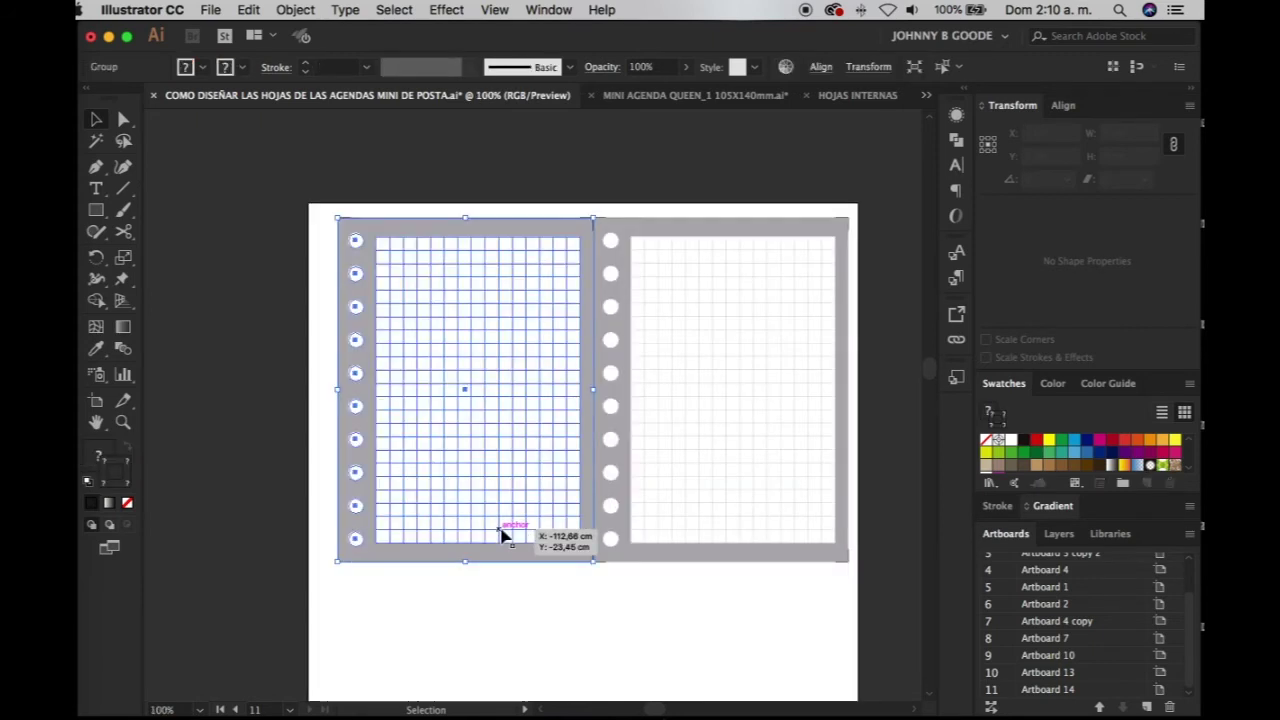
right_click(515, 272)
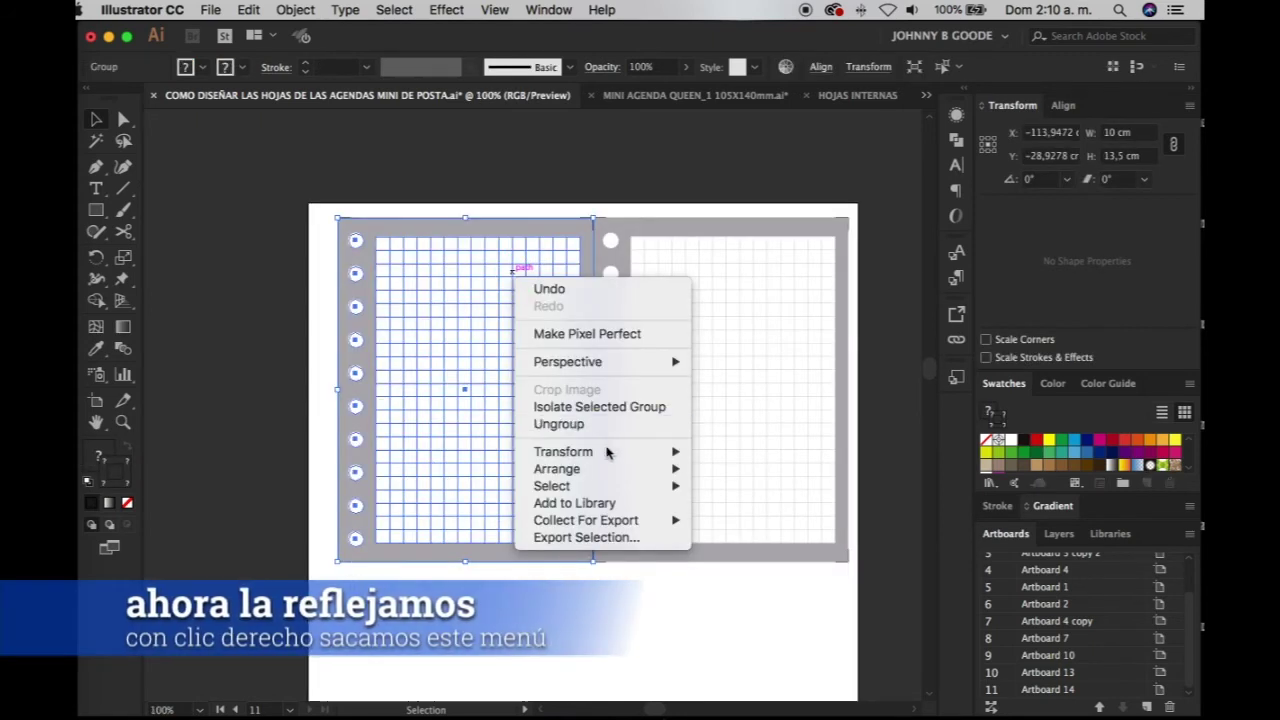
mouse_move(607, 455)
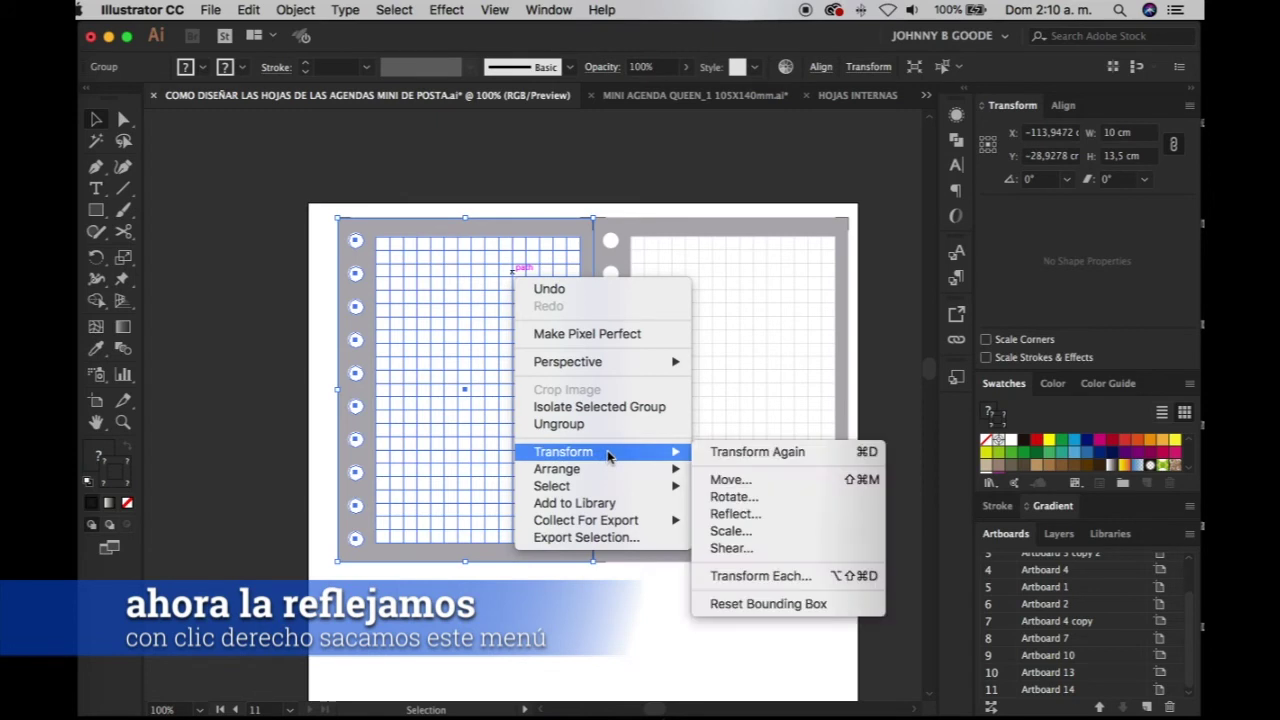
click(744, 514)
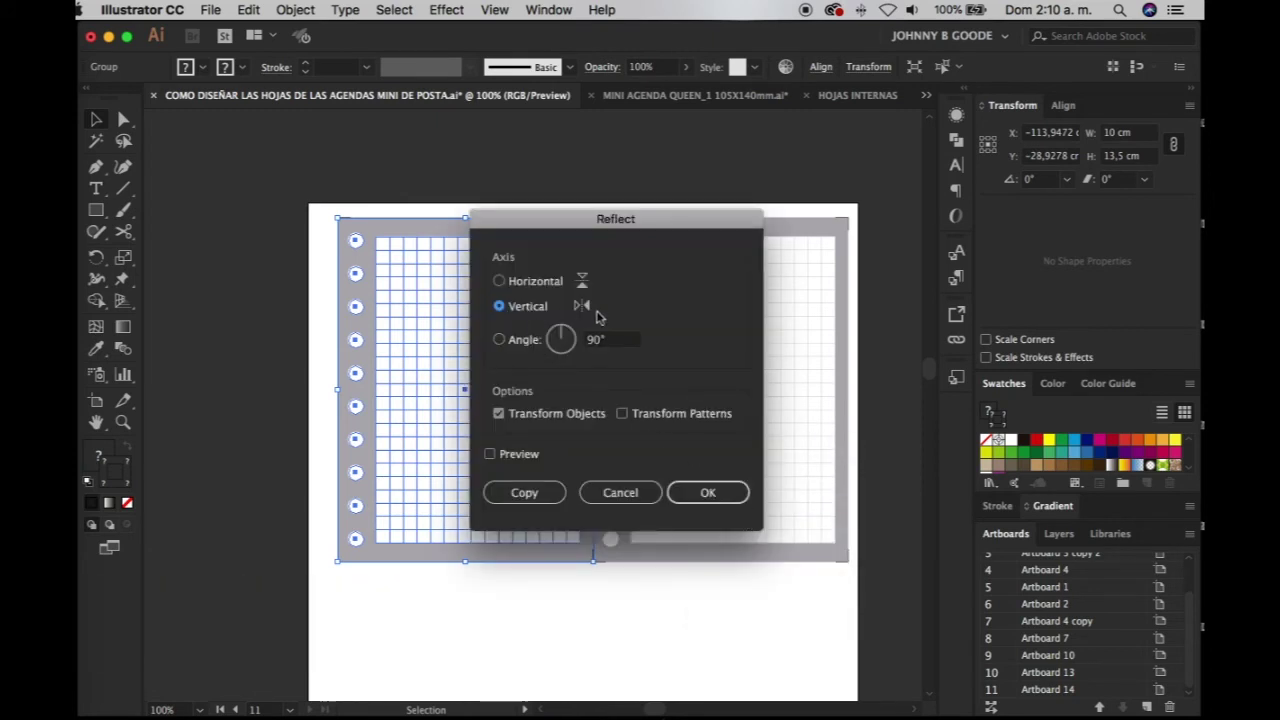
click(715, 494)
click(650, 601)
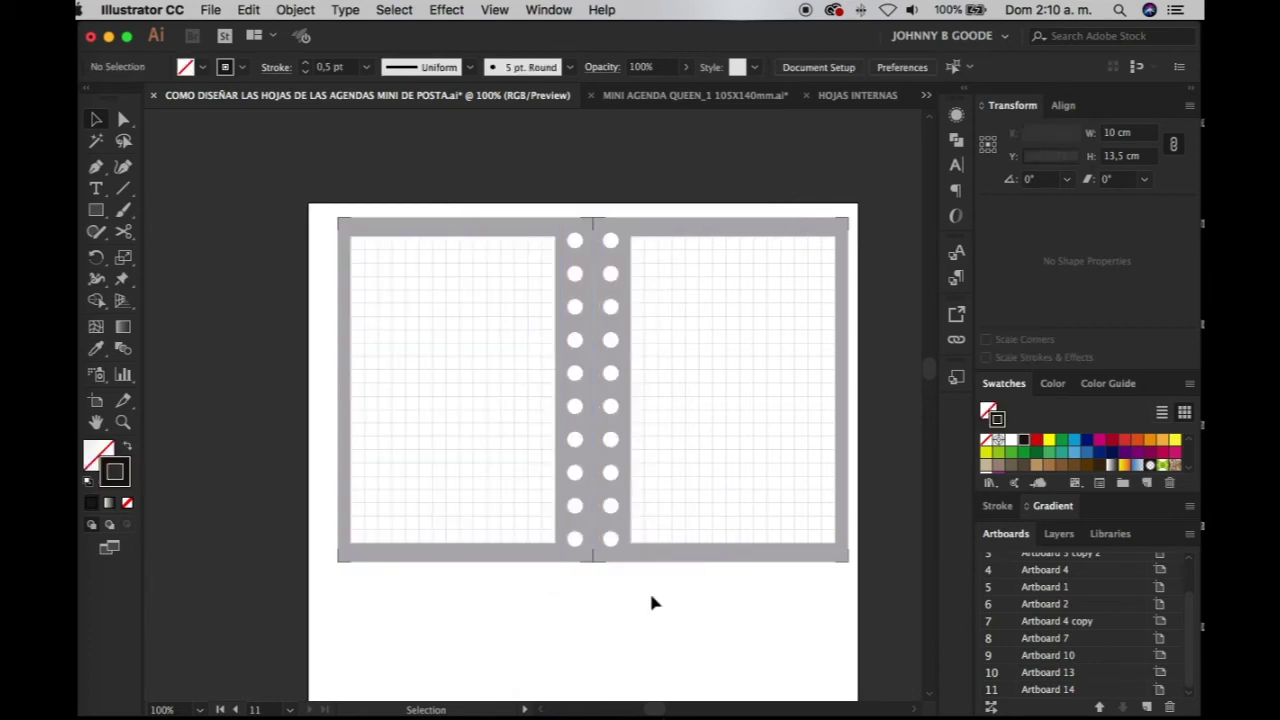
- Duplicate the pair of mirrored sheets directly below the original pair
key(super+minus)
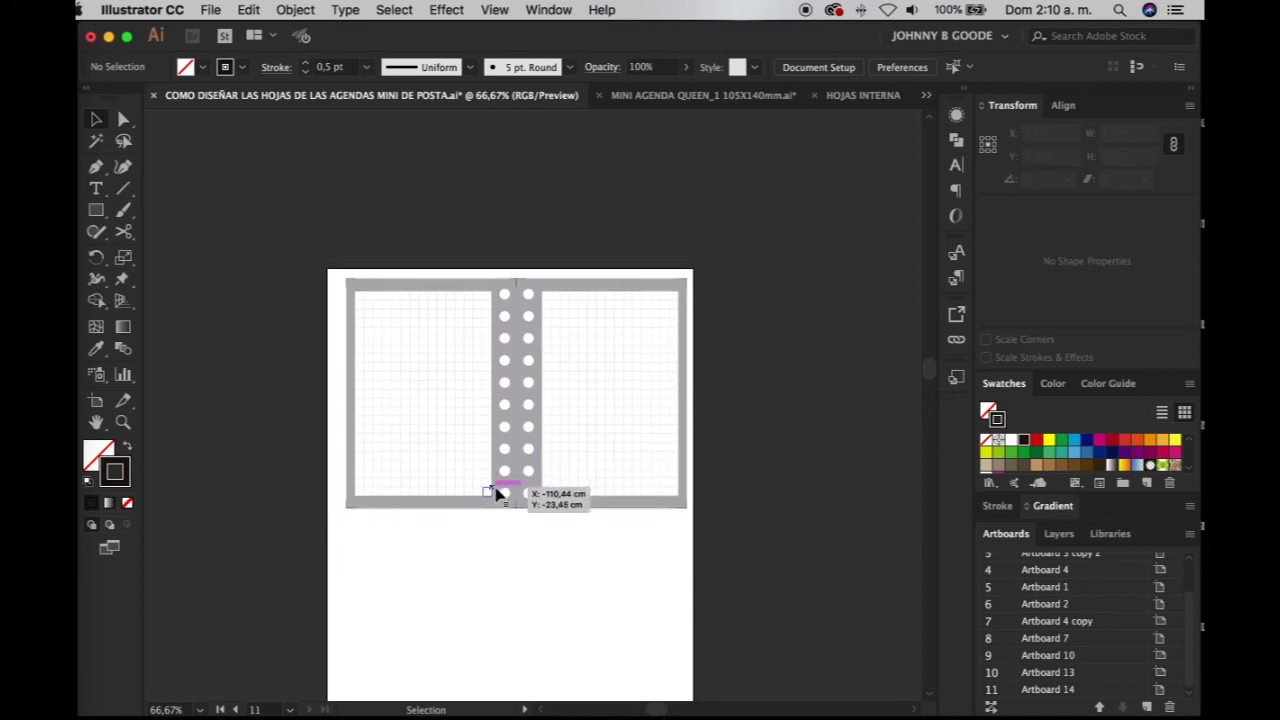
scroll(502, 490, down, 3)
click(471, 380)
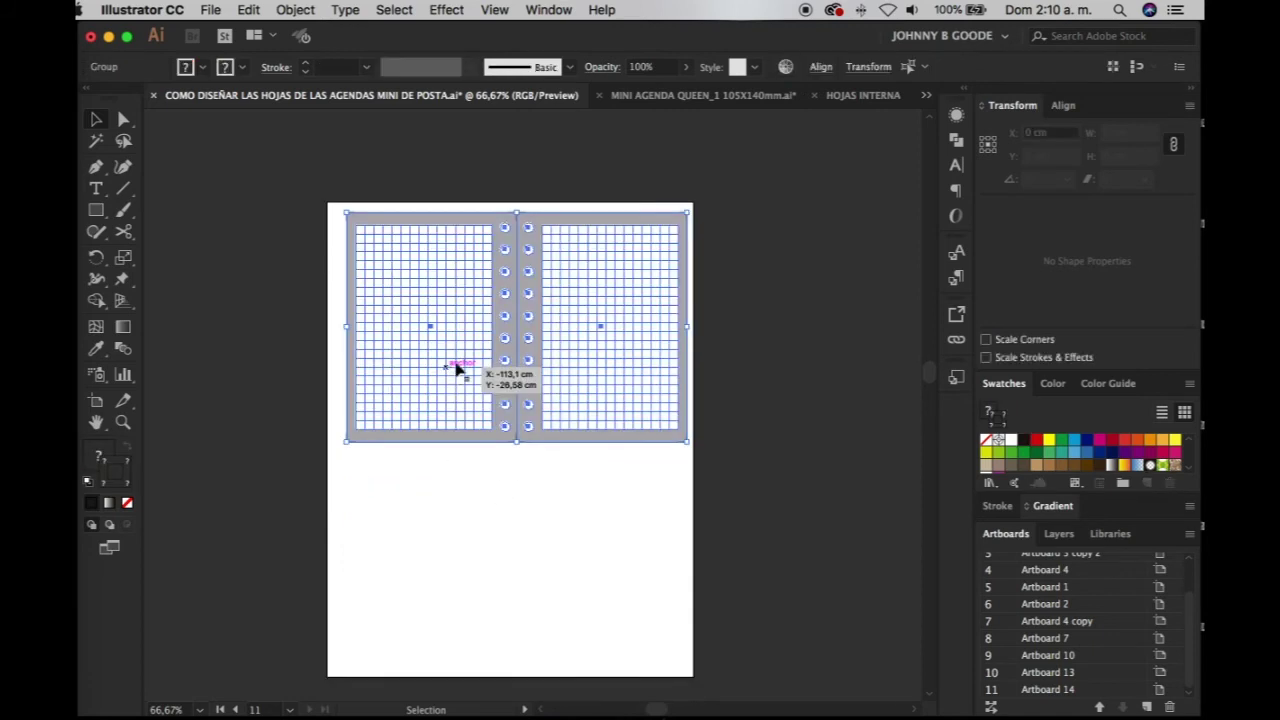
drag(556, 323, 560, 491)
click(719, 420)
- Group the four sheets and center the group horizontally and vertically on the artboard
drag(762, 362, 487, 506)
key(super+g)
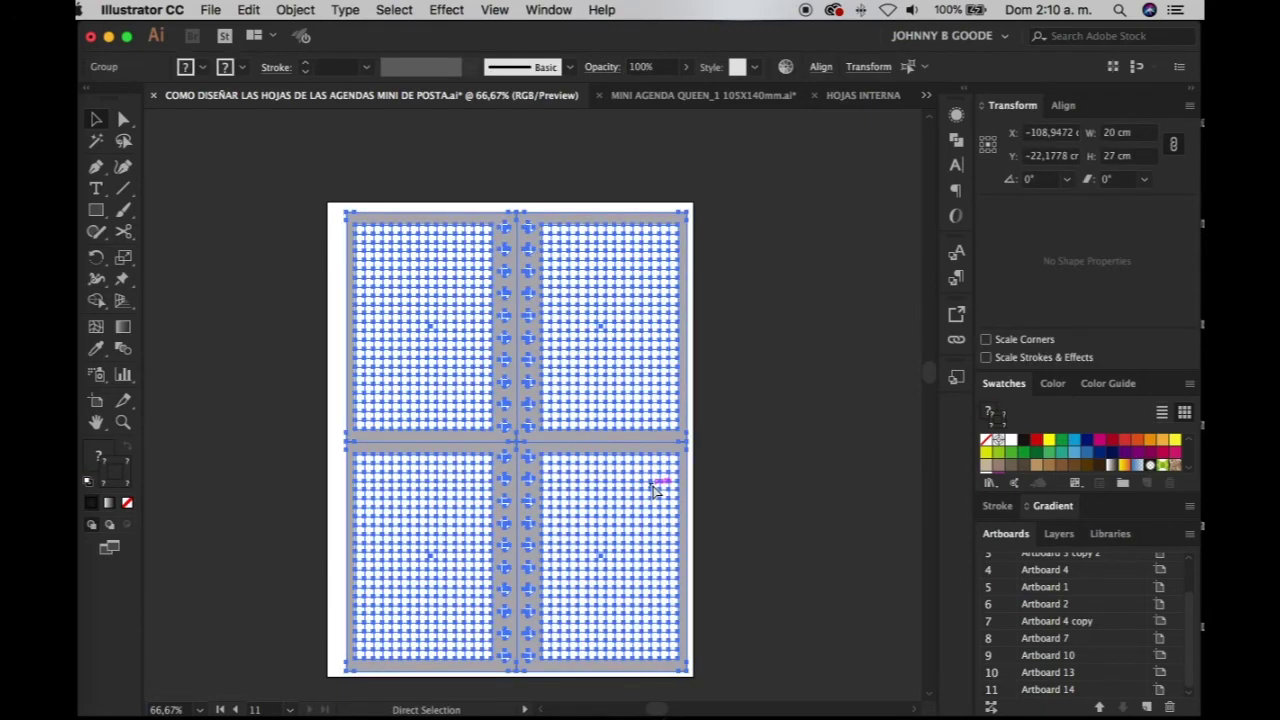
click(820, 68)
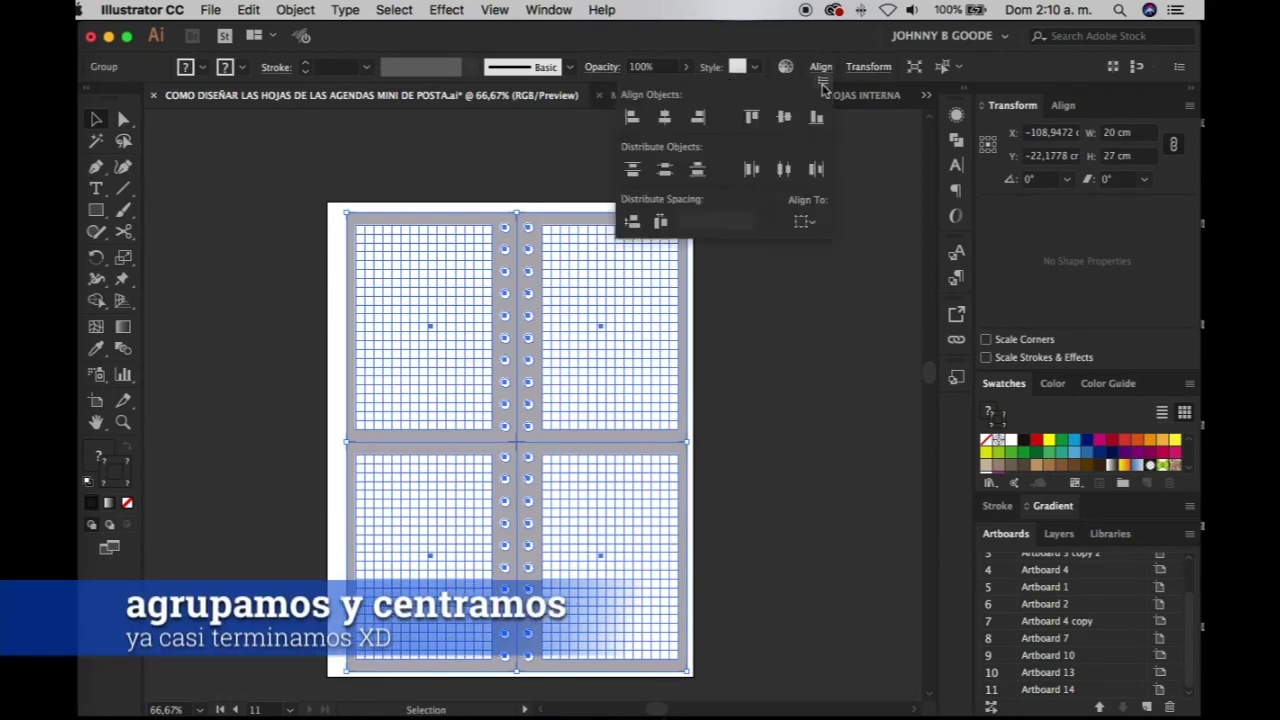
click(800, 221)
click(820, 281)
click(664, 117)
click(740, 335)
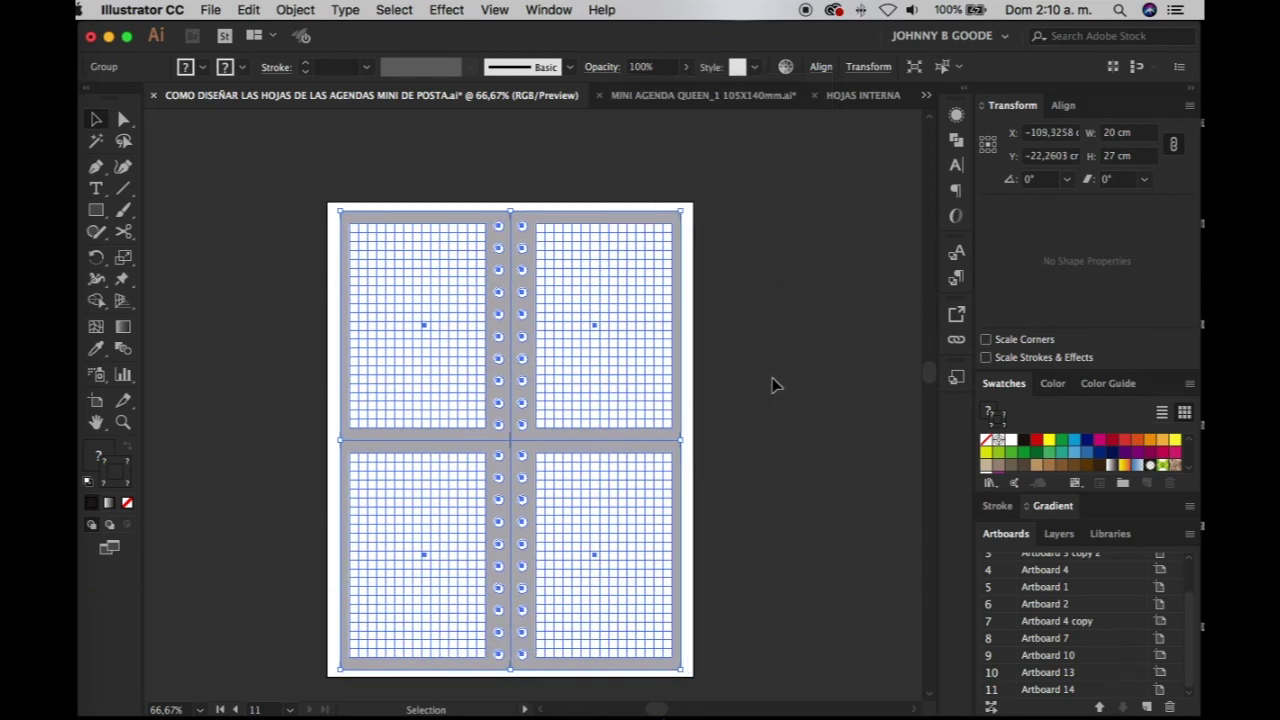
click(772, 376)
- Duplicate Artboard 14 with its artwork beside the original to make the reverse side
scroll(677, 443, up, 1)
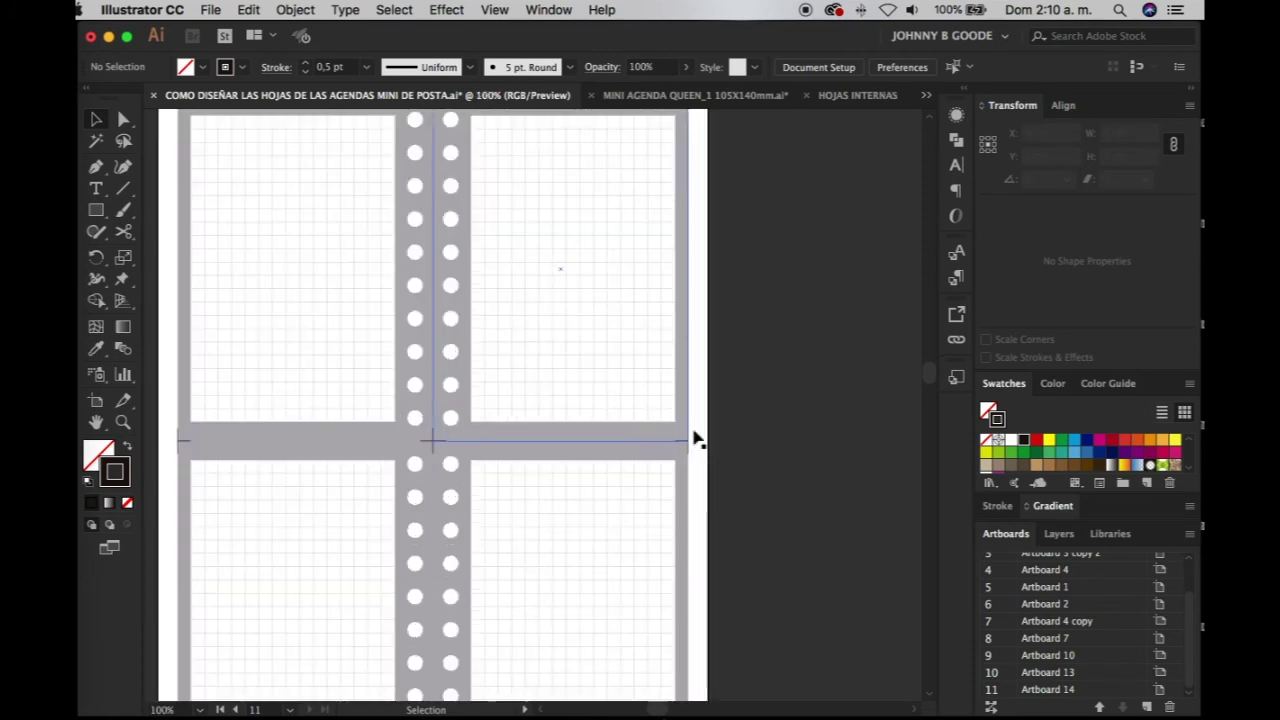
scroll(751, 379, down, 1)
click(1009, 677)
click(1009, 688)
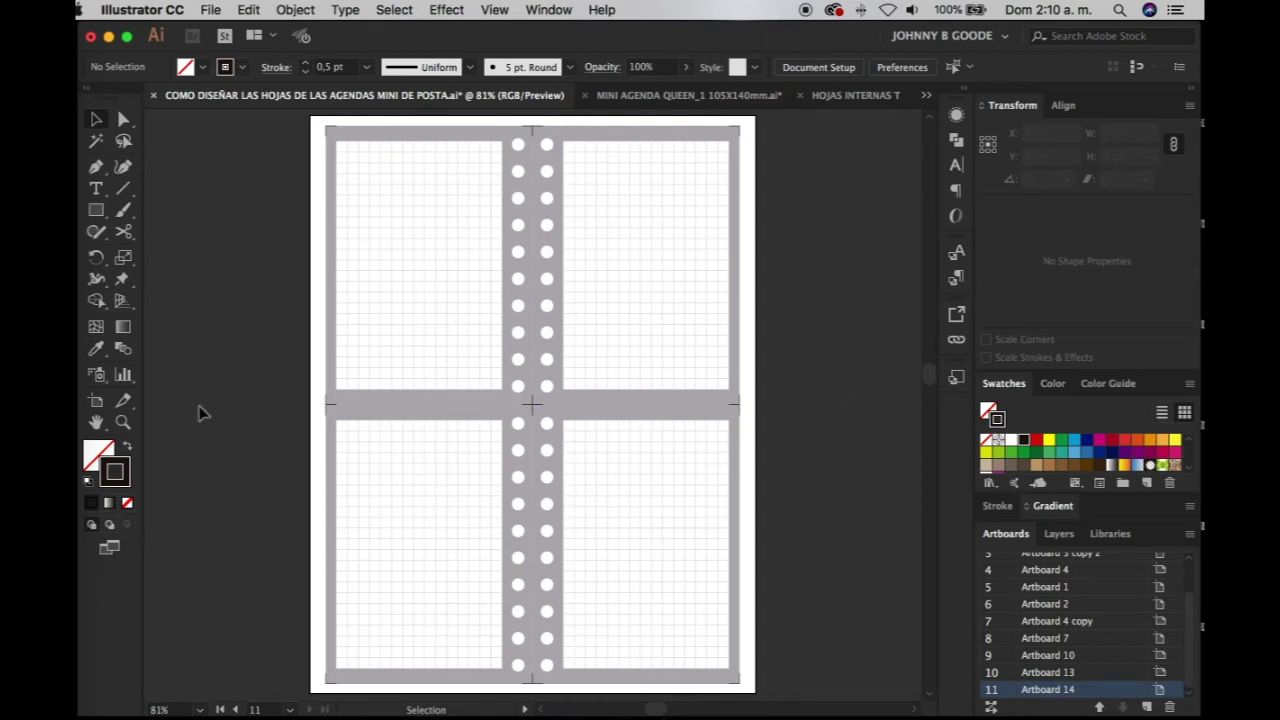
scroll(200, 410, down, 2)
scroll(371, 457, up, 1)
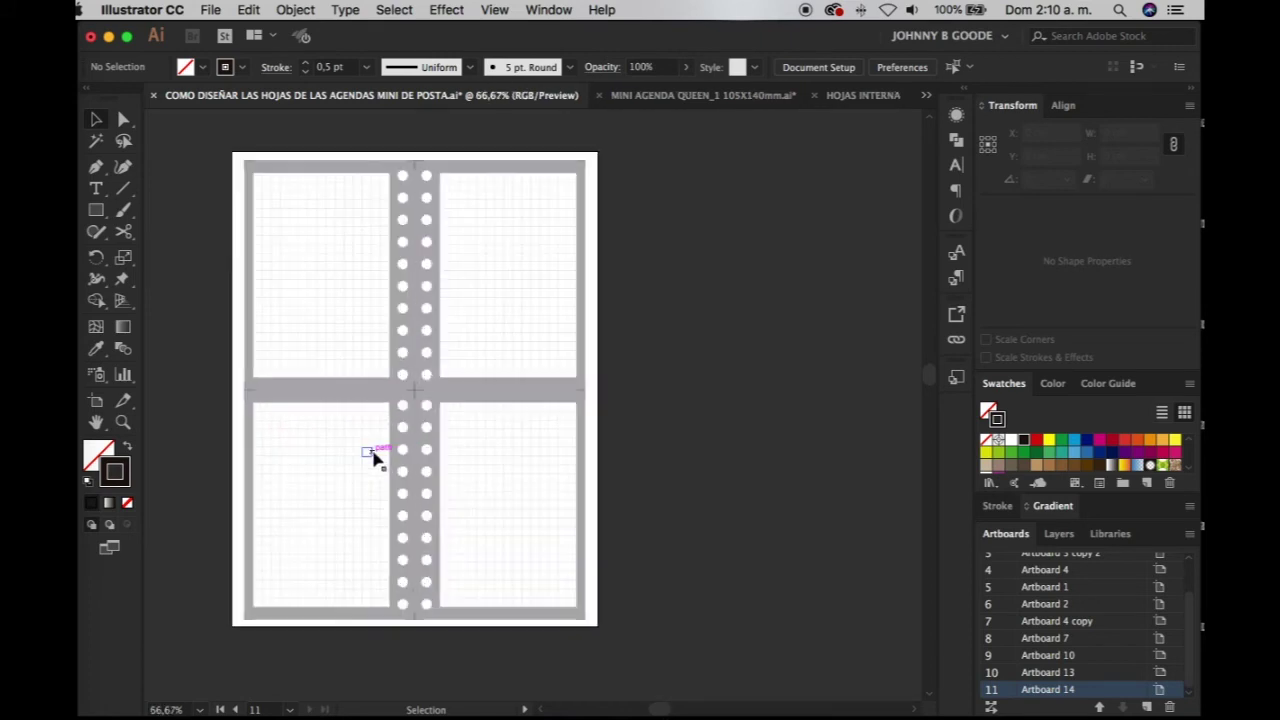
click(97, 402)
drag(262, 378, 650, 391)
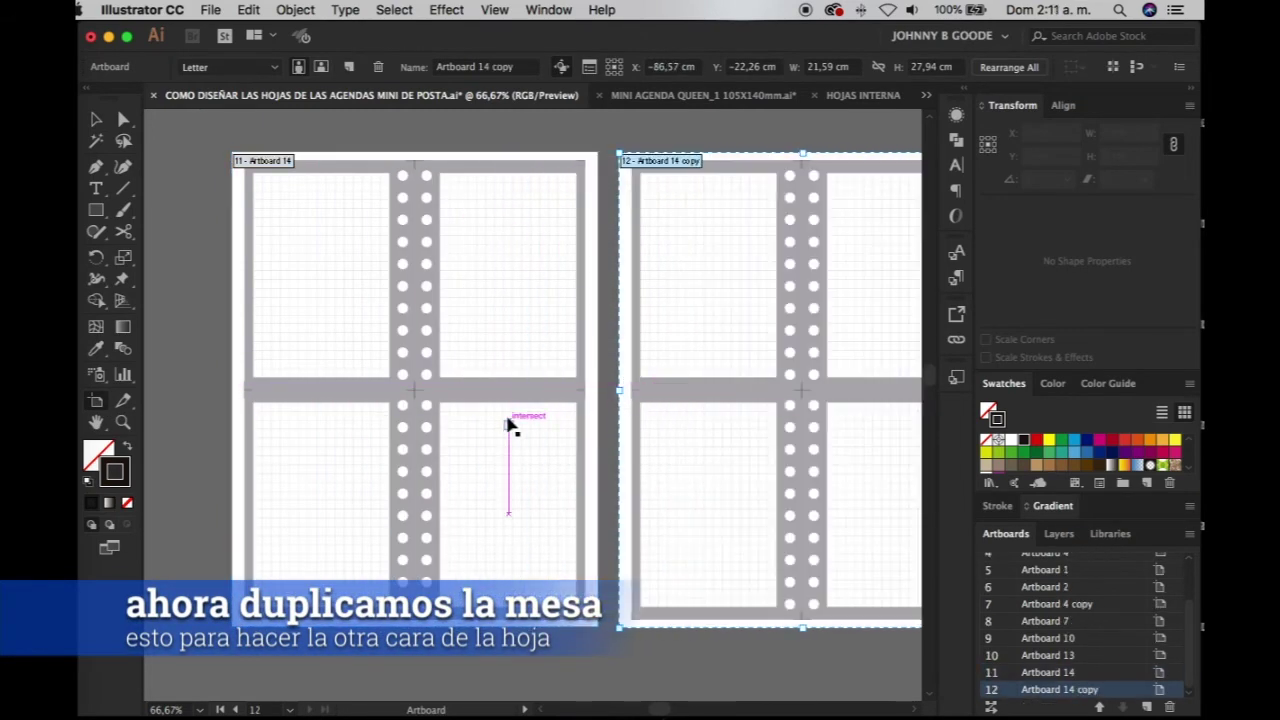
scroll(512, 423, down, 1)
scroll(805, 403, up, 1)
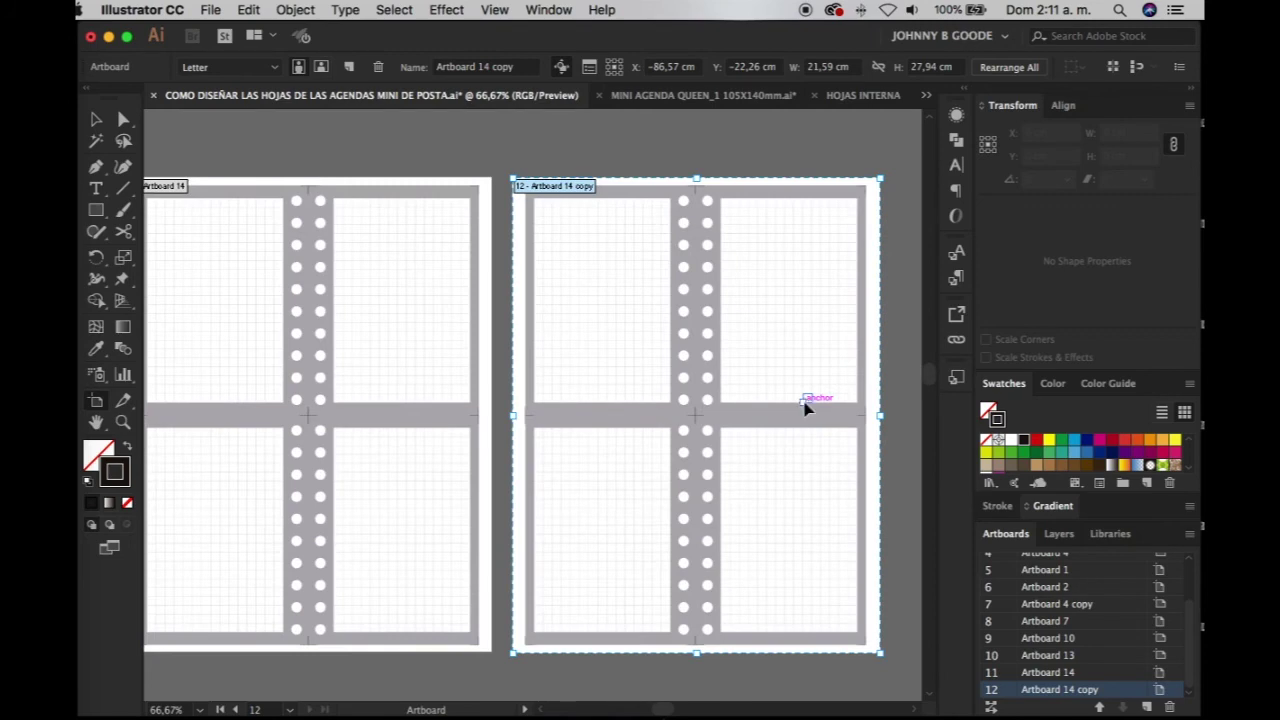
key(v)
scroll(733, 420, up, 2)
scroll(663, 429, down, 3)
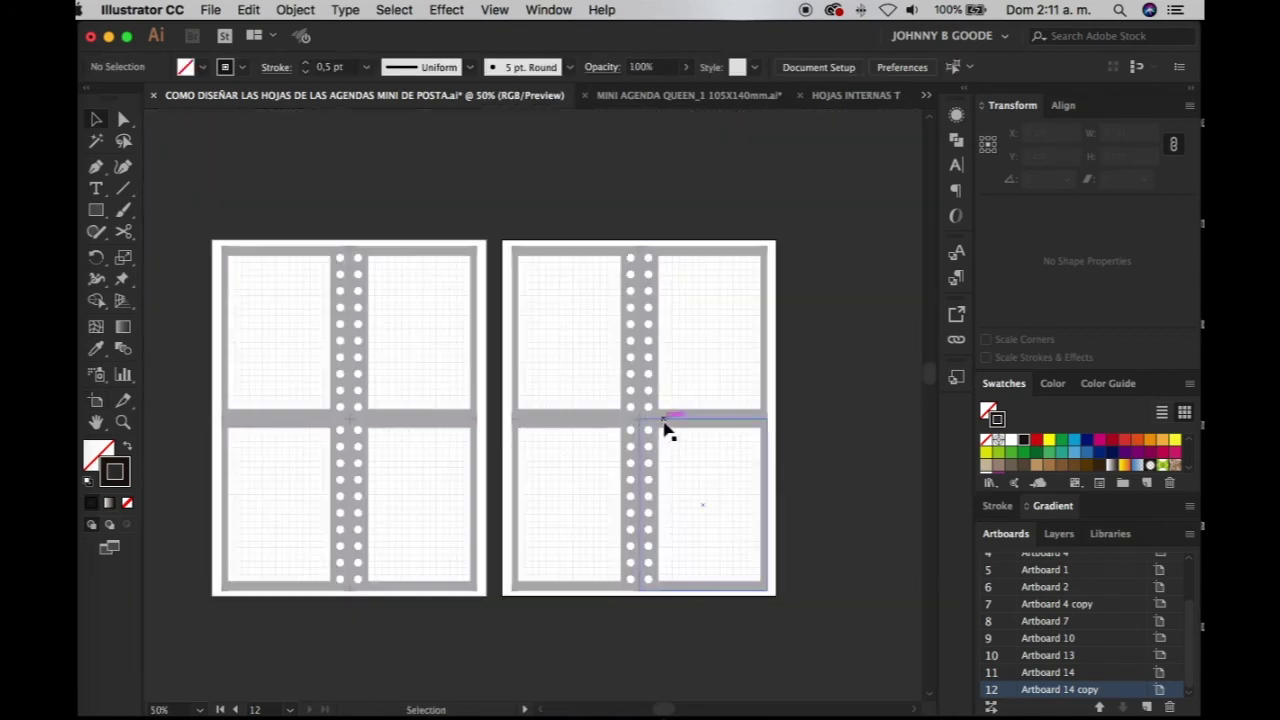
scroll(749, 263, up, 2)
click(741, 238)
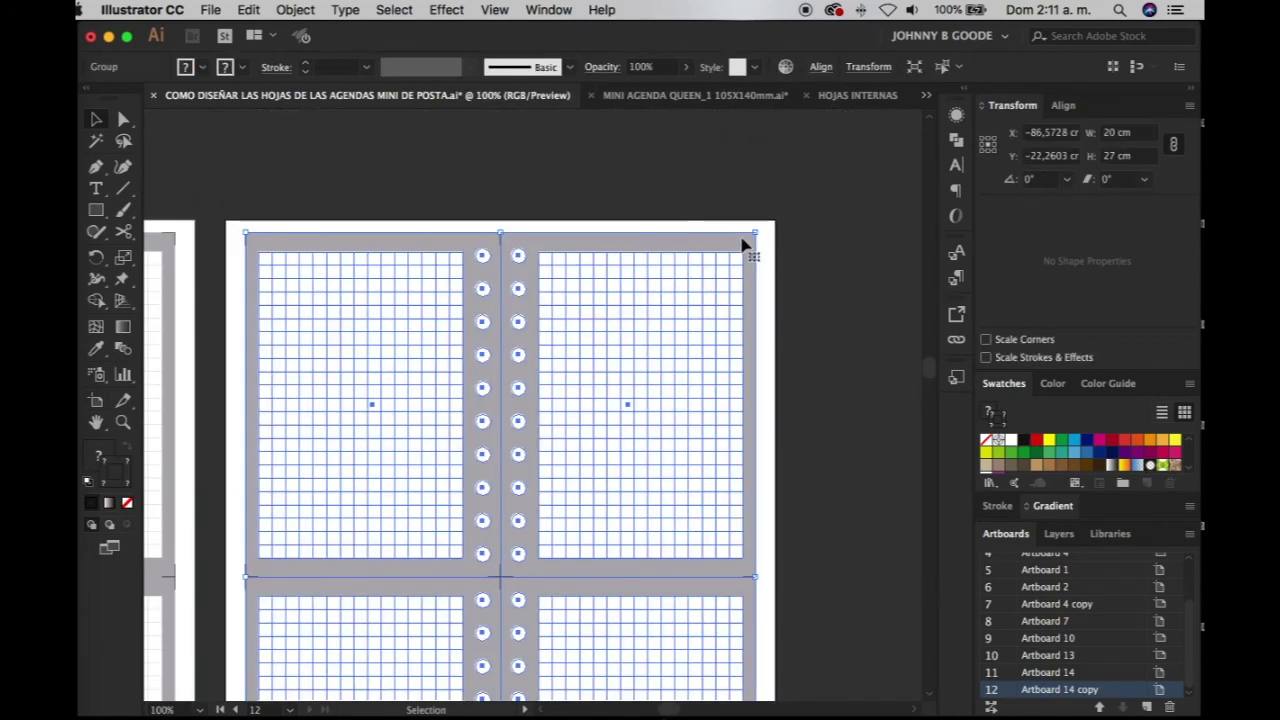
double_click(743, 244)
click(747, 246)
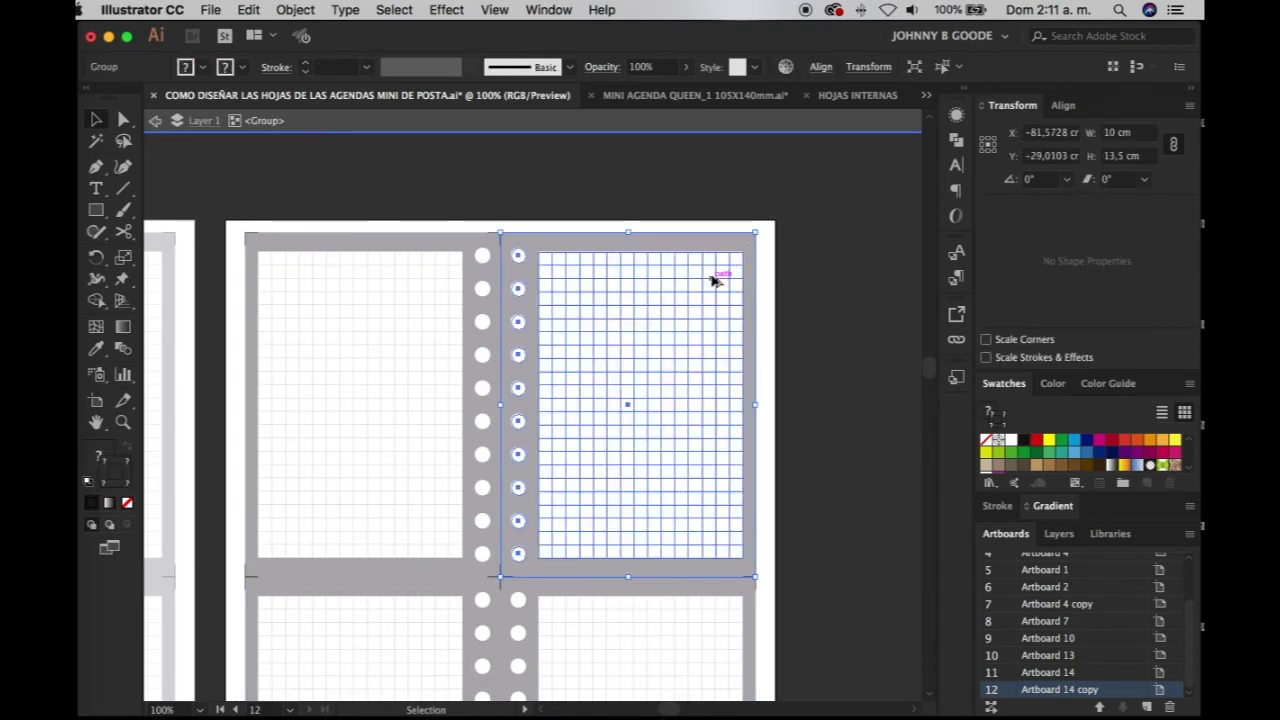
double_click(615, 241)
click(518, 255)
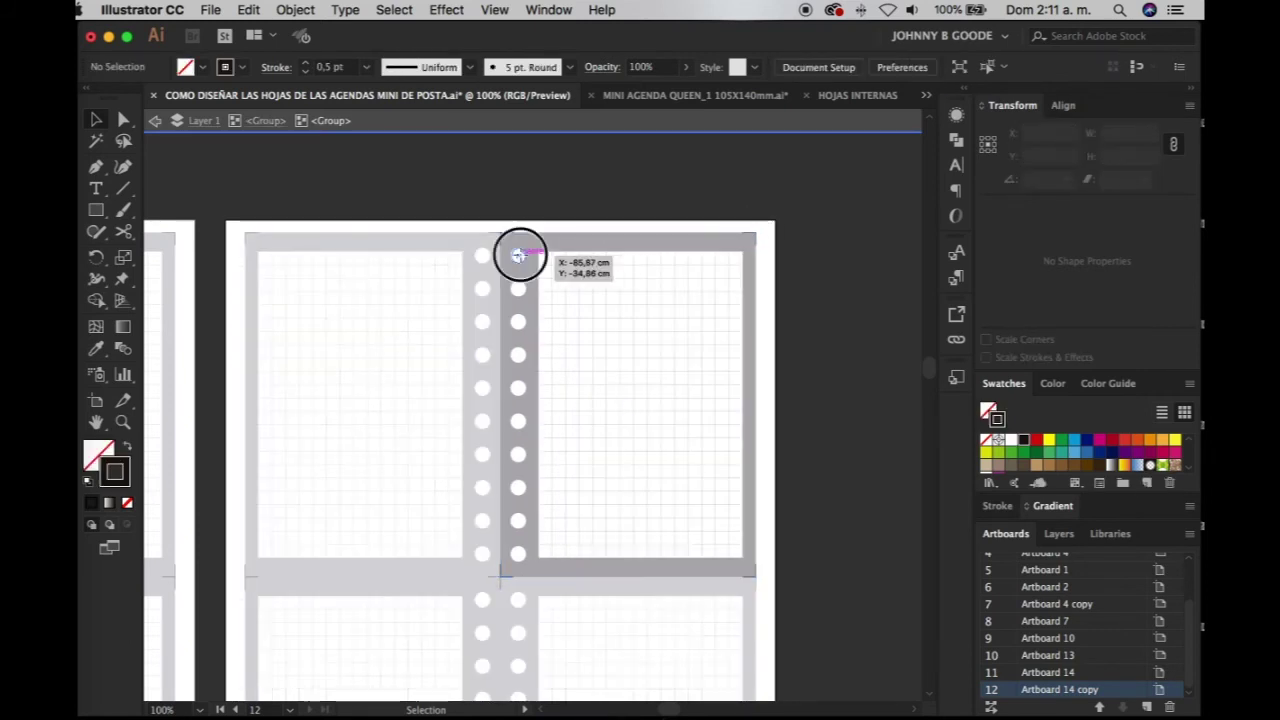
double_click(771, 240)
- Ungroup the four-sheet block on the duplicated artboard and deselect it
click(709, 290)
key(super+minus)
right_click(714, 323)
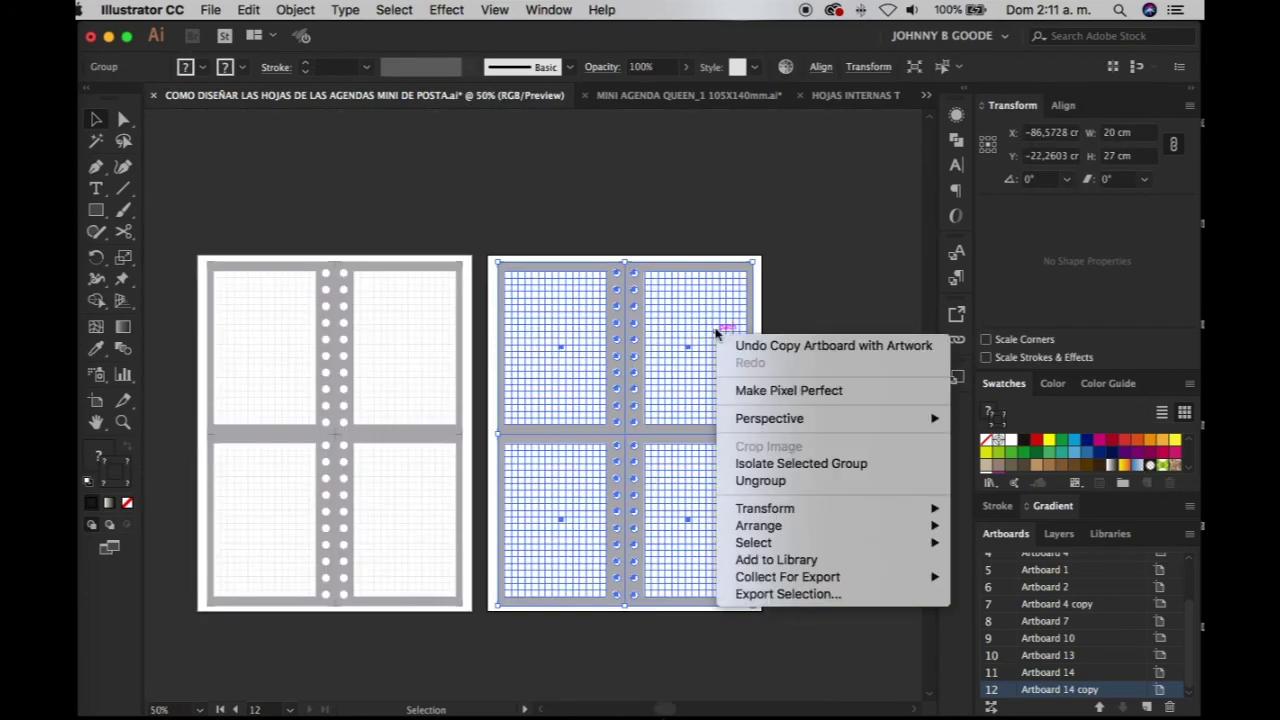
click(768, 482)
click(808, 418)
- Delete three sheets from the duplicated artboard, keeping only the upper-left one
click(722, 516)
key(Delete)
click(600, 508)
key(Delete)
click(687, 405)
key(Delete)
- Inside the remaining sheet's group, delete the column of punch holes and leave isolation mode
key(super+plus)
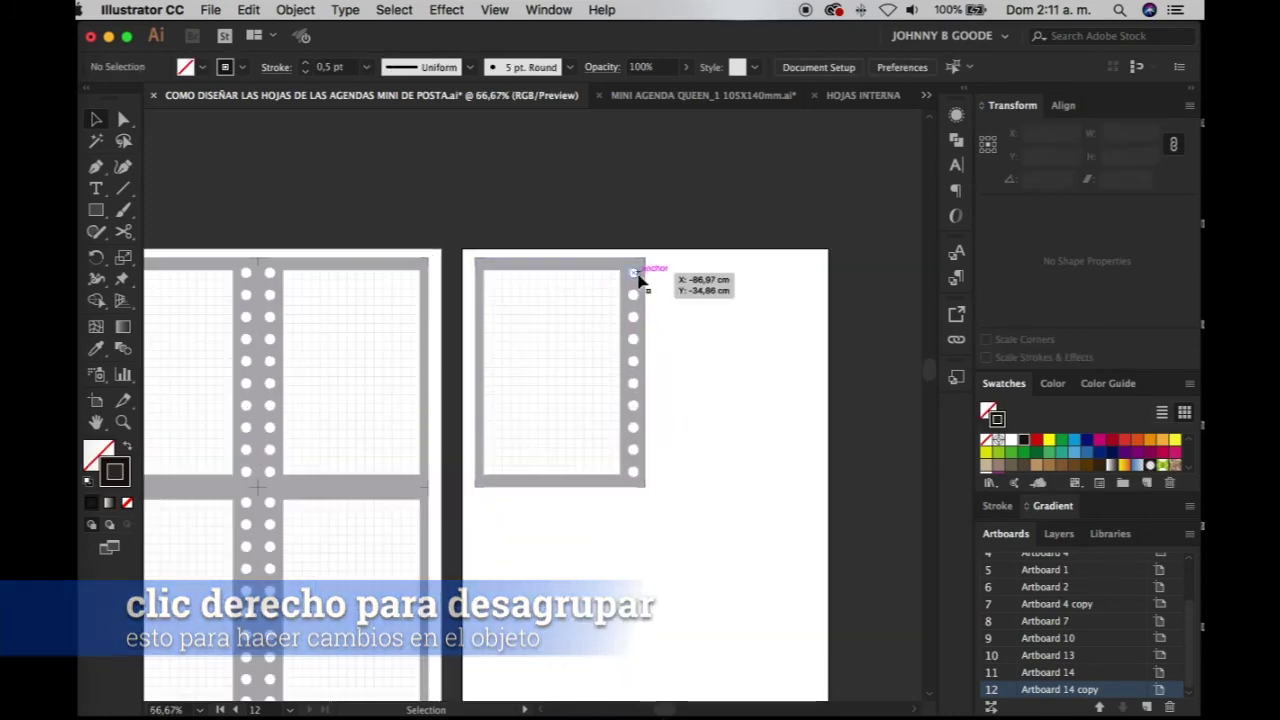
click(638, 279)
scroll(638, 279, up, 2)
double_click(638, 279)
click(638, 279)
double_click(638, 279)
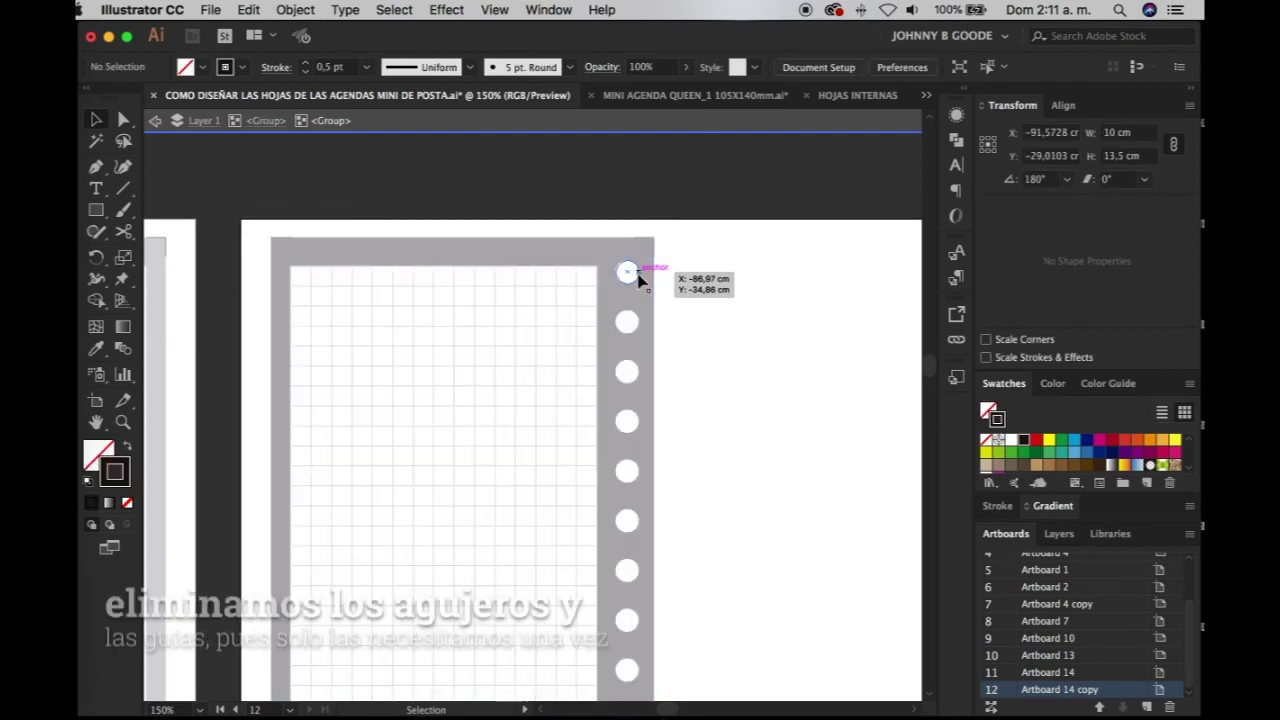
click(638, 279)
key(Delete)
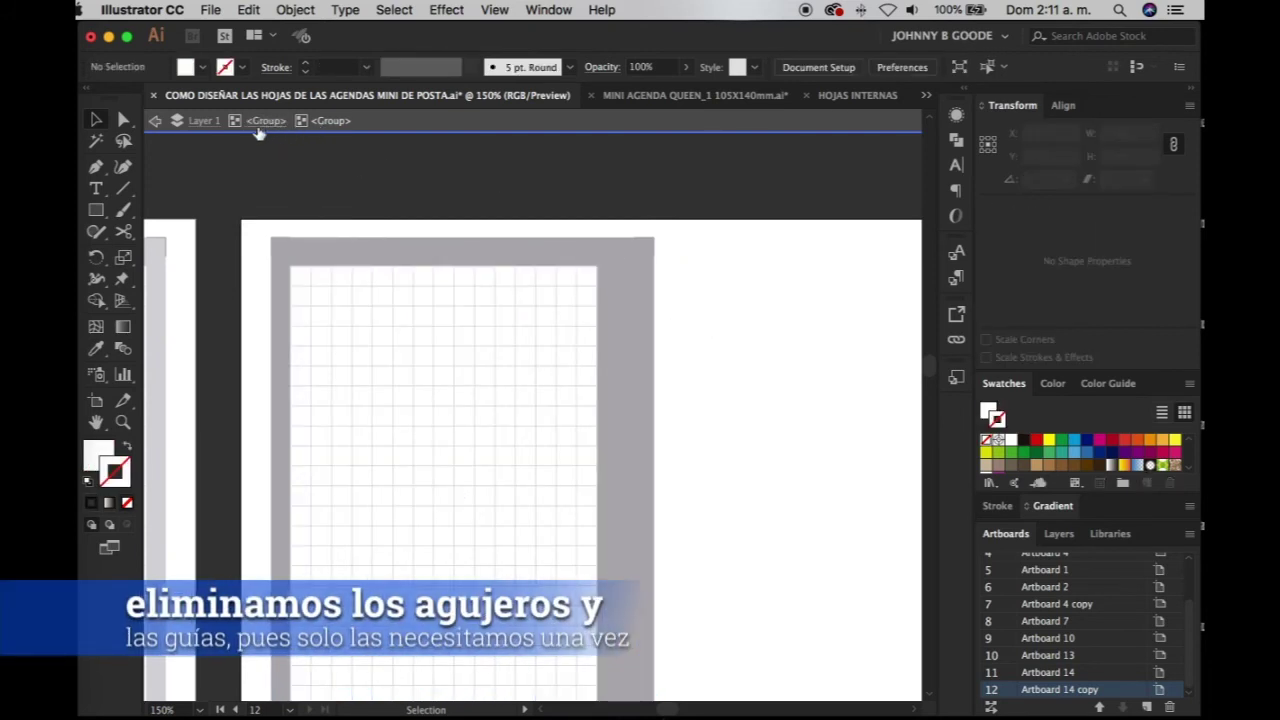
double_click(686, 382)
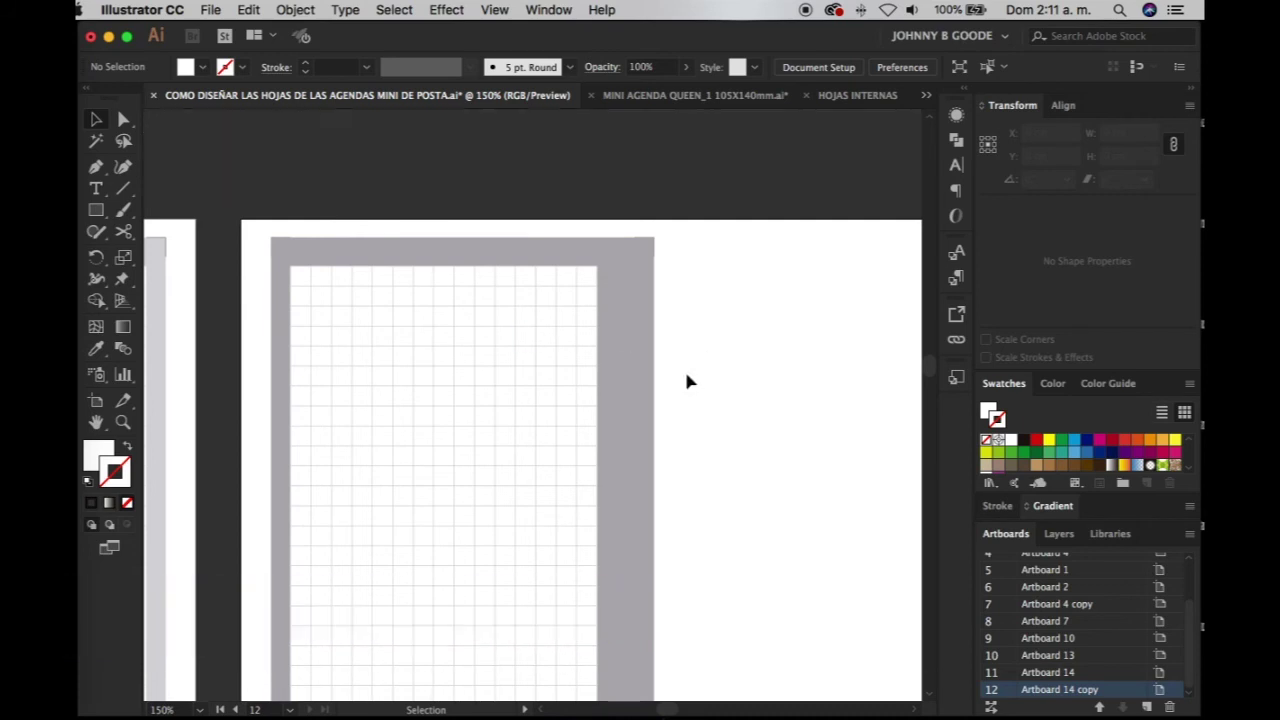
- Isolate the remaining sheet's group, delete all its corner crop marks and leave isolation mode
click(655, 250)
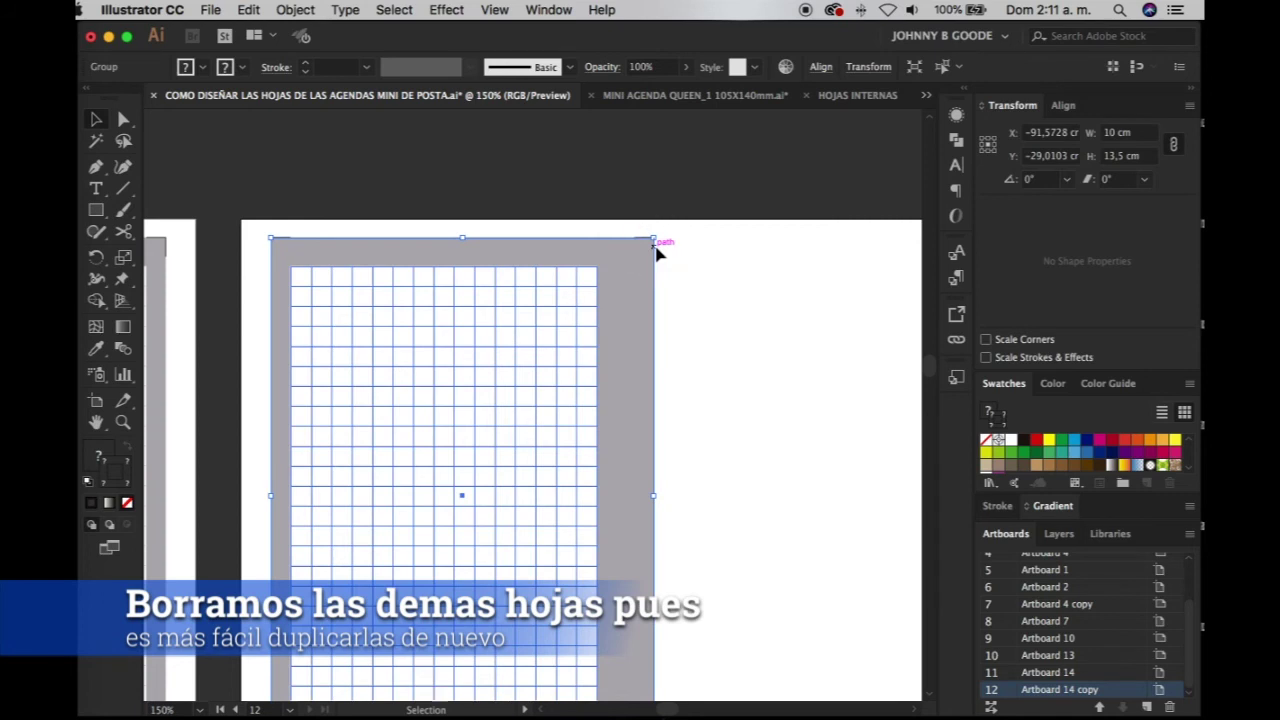
click(665, 245)
scroll(665, 244, up, 2)
click(644, 243)
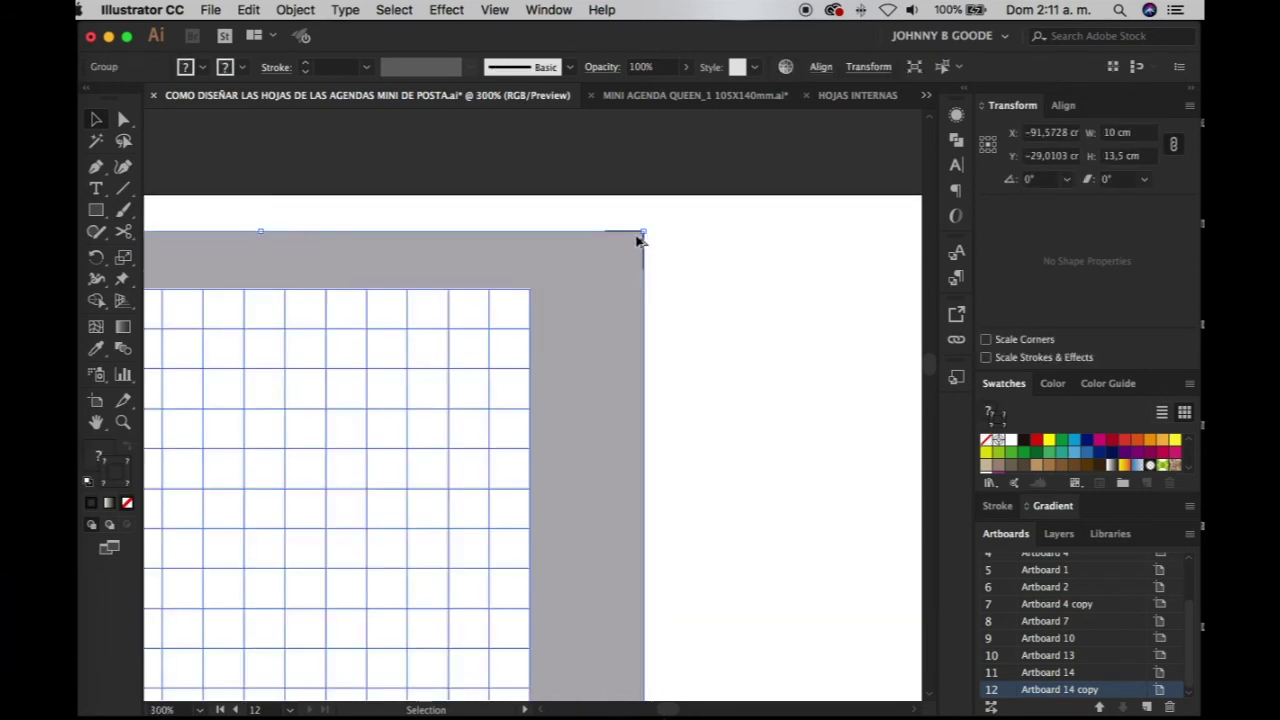
scroll(636, 238, up, 2)
click(614, 260)
double_click(612, 248)
click(608, 222)
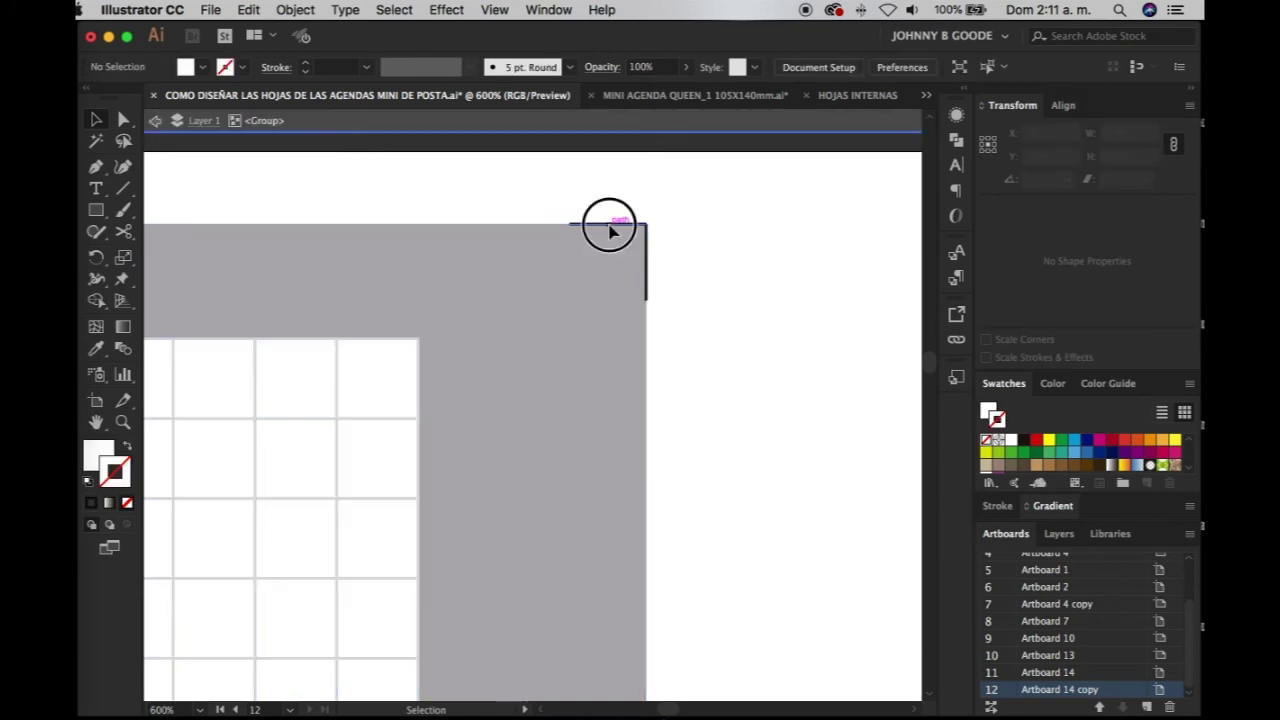
click(994, 67)
scroll(837, 209, down, 5)
scroll(775, 283, down, 1)
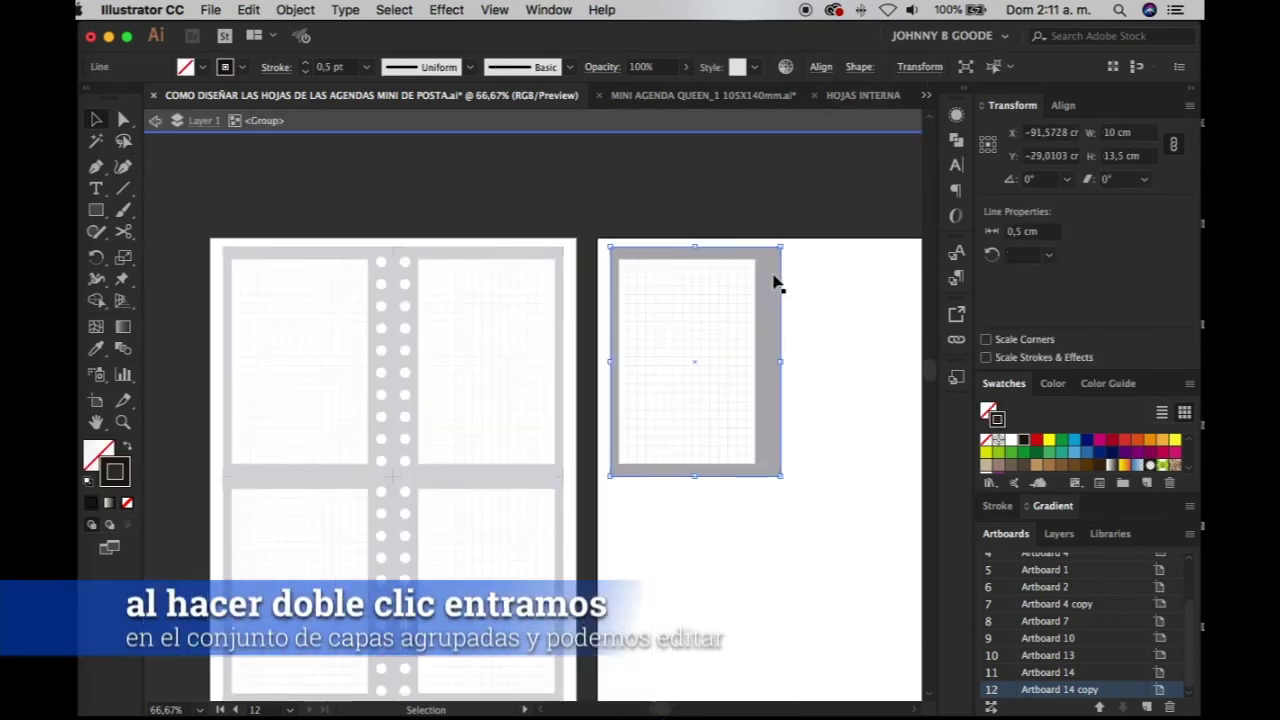
scroll(805, 360, up, 1)
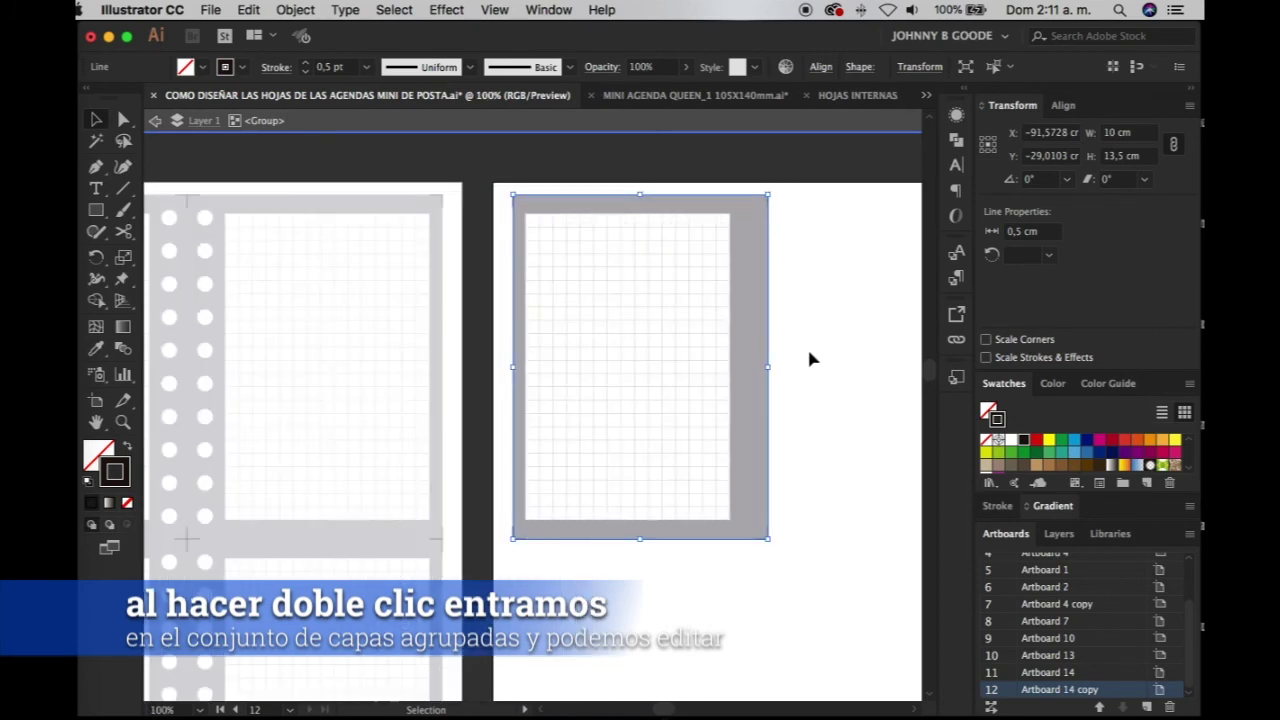
click(809, 352)
double_click(812, 298)
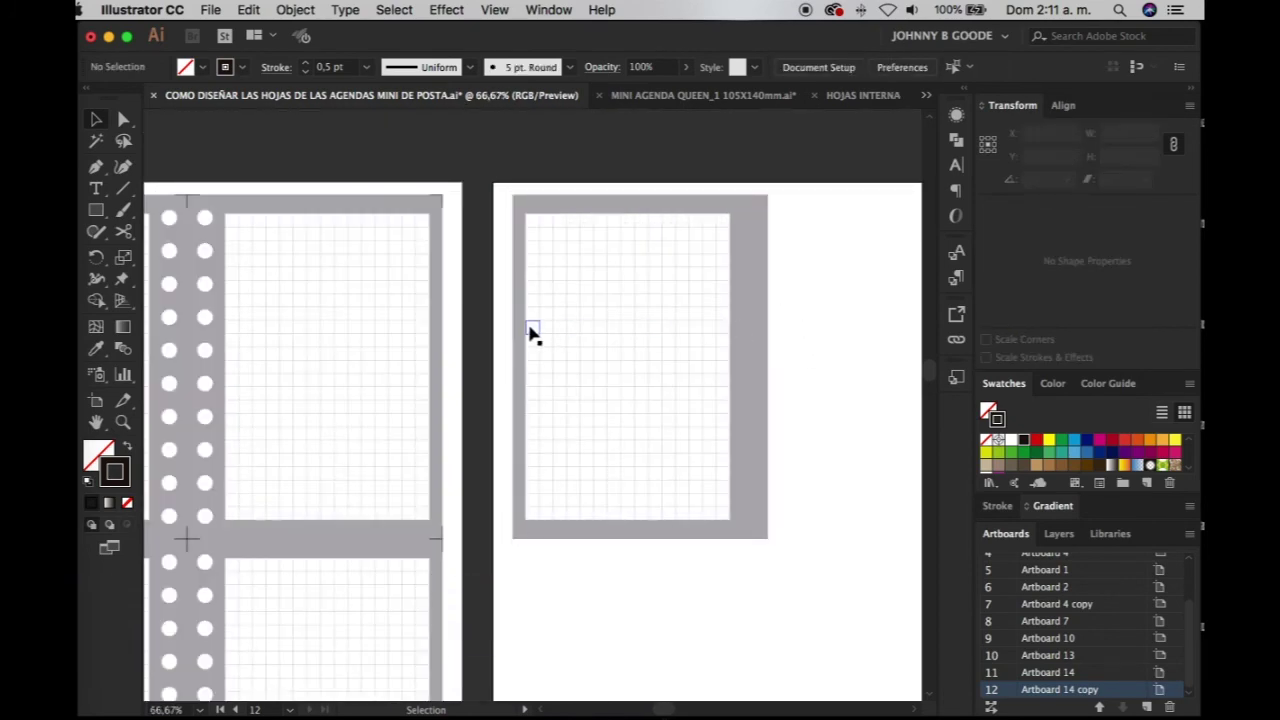
- Duplicate the cleaned sheet and place the copy flush against its right edge
scroll(530, 333, down, 1)
click(634, 374)
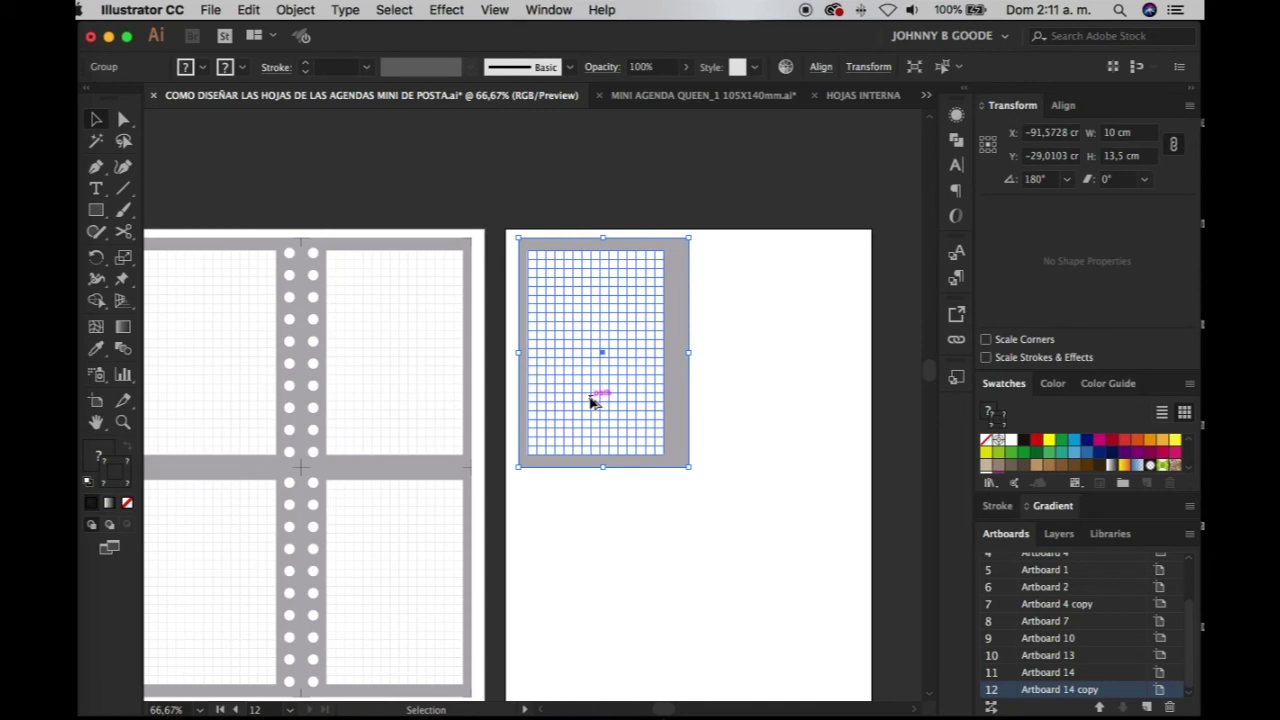
drag(591, 401, 766, 404)
- Reflect the copied sheet across the vertical axis so the wide margins of both sheets meet
right_click(758, 367)
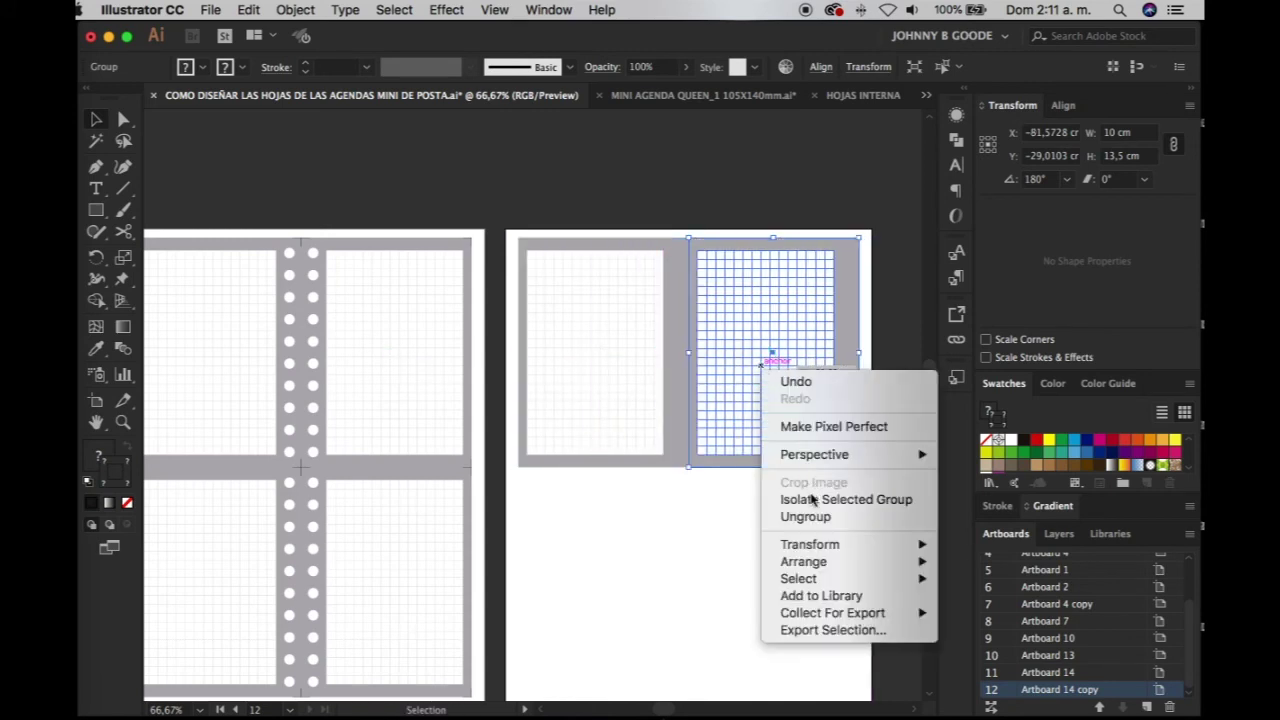
mouse_move(822, 555)
click(958, 604)
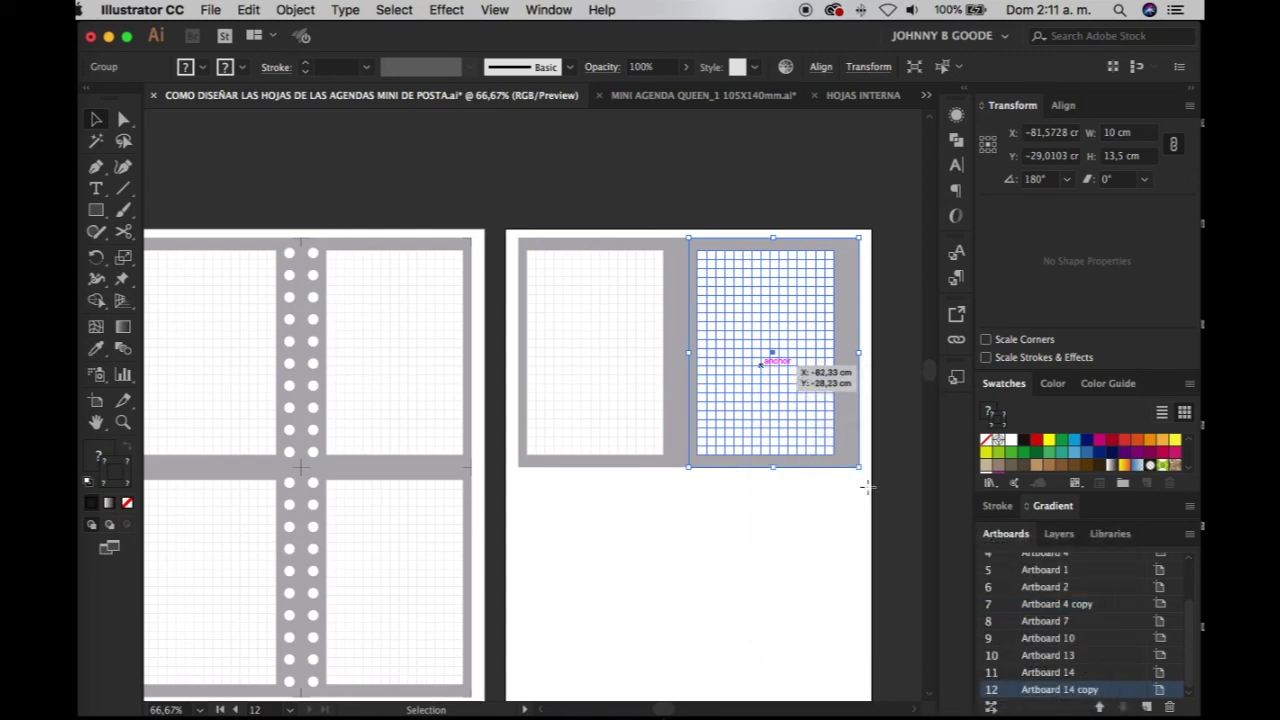
click(716, 492)
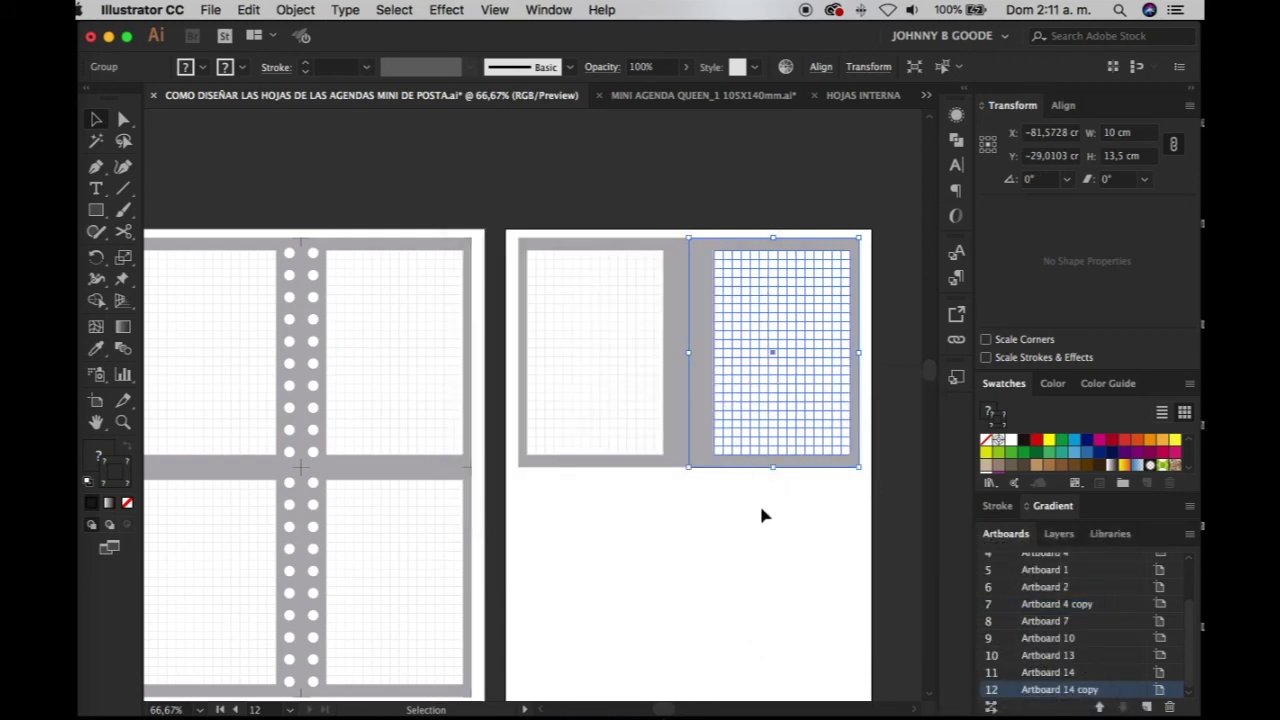
click(753, 504)
- Duplicate the two upper sheets without holes directly below to fill the reverse-side artboard with four sheets
scroll(534, 384, down, 1)
drag(691, 474, 620, 436)
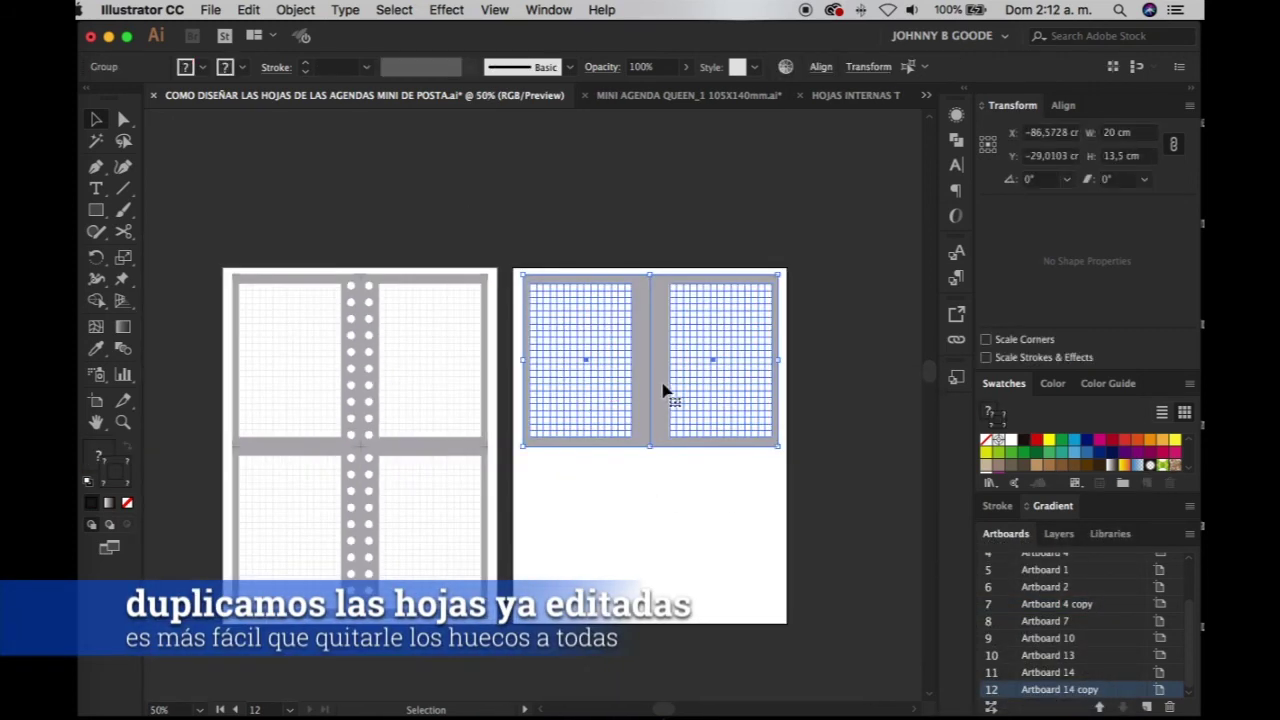
drag(660, 366, 667, 512)
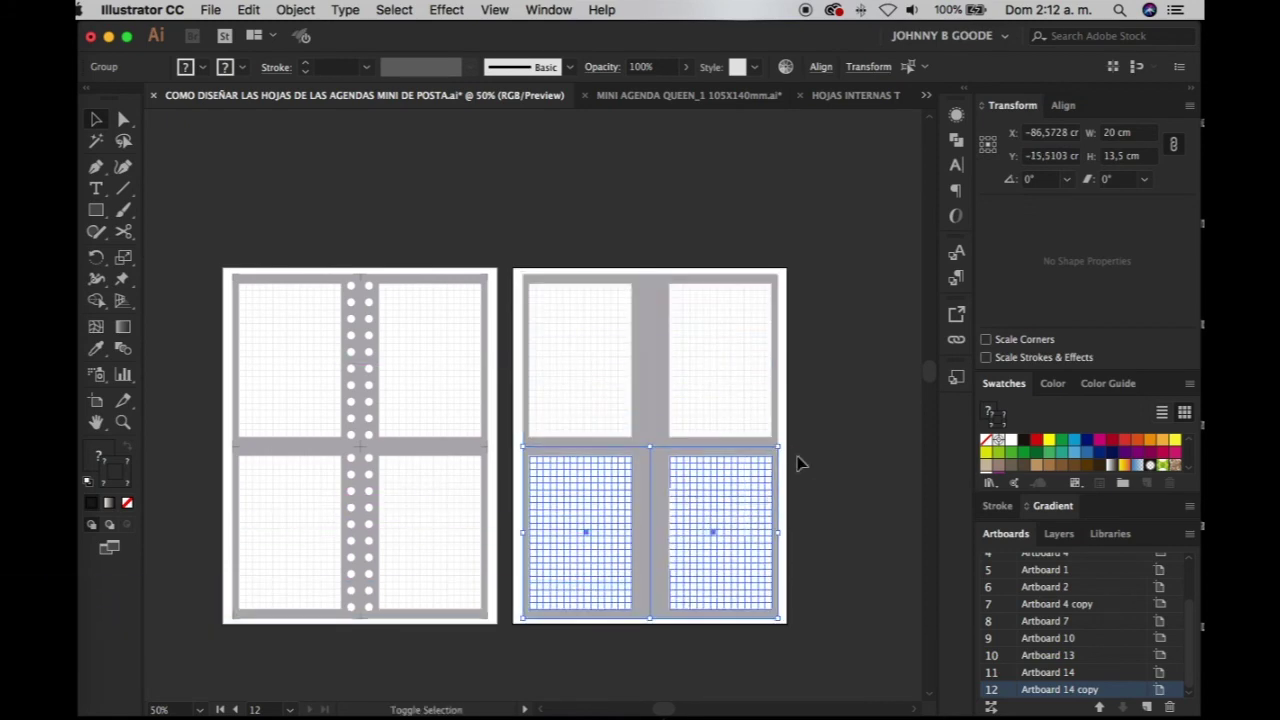
click(829, 454)
- Draw a rectangle about 20,85 x 27,47 cm over the four reverse-side sheets, leaving a thin white margin at the artboard edges
scroll(829, 454, up, 1)
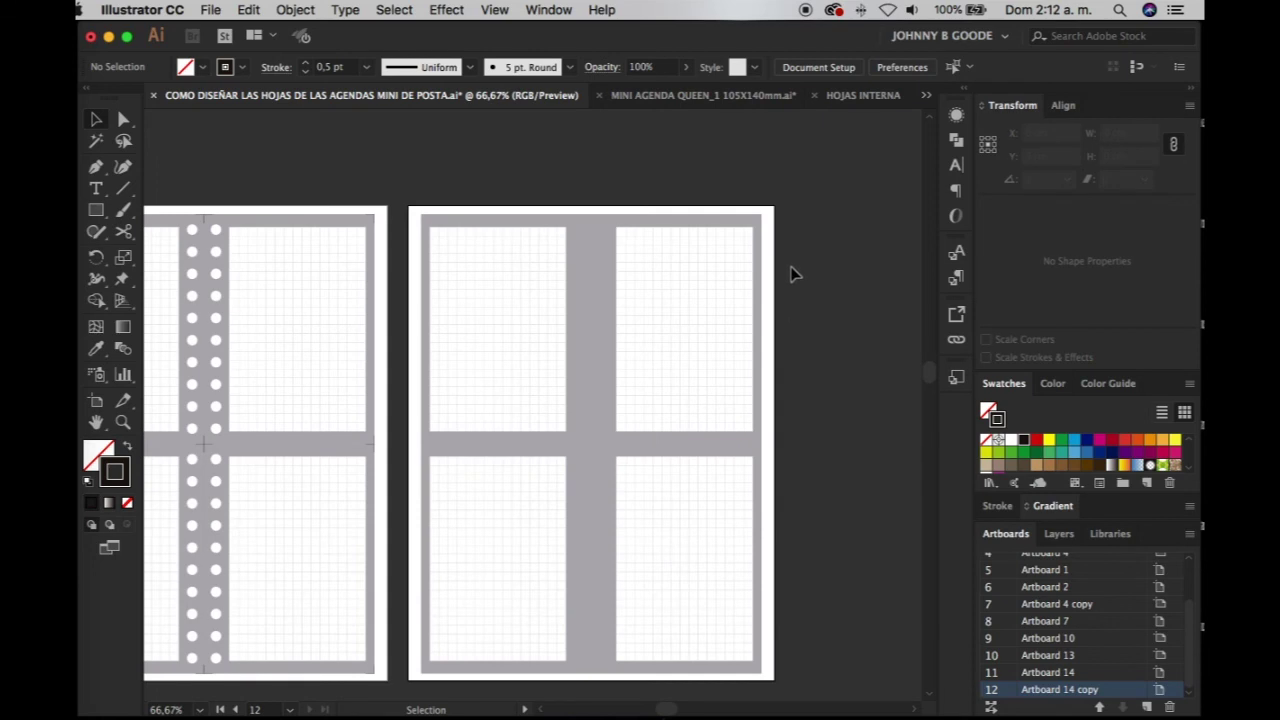
click(594, 229)
click(563, 206)
key(m)
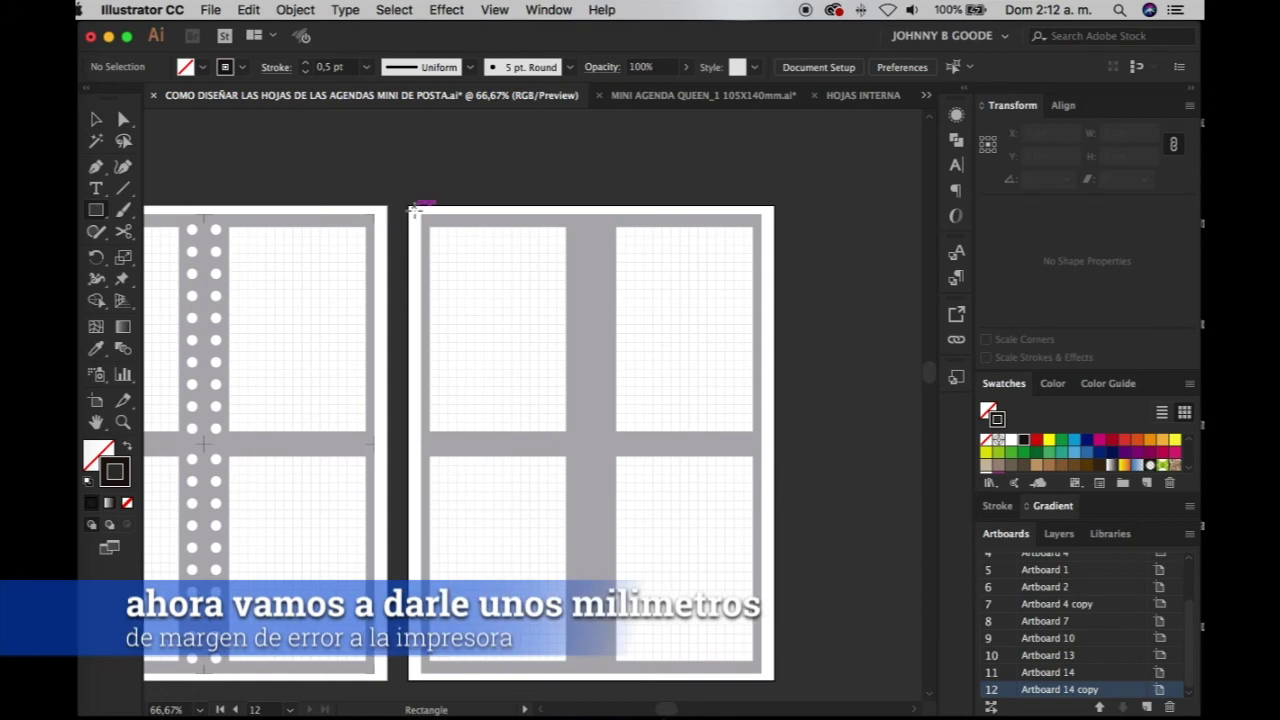
drag(411, 207, 768, 677)
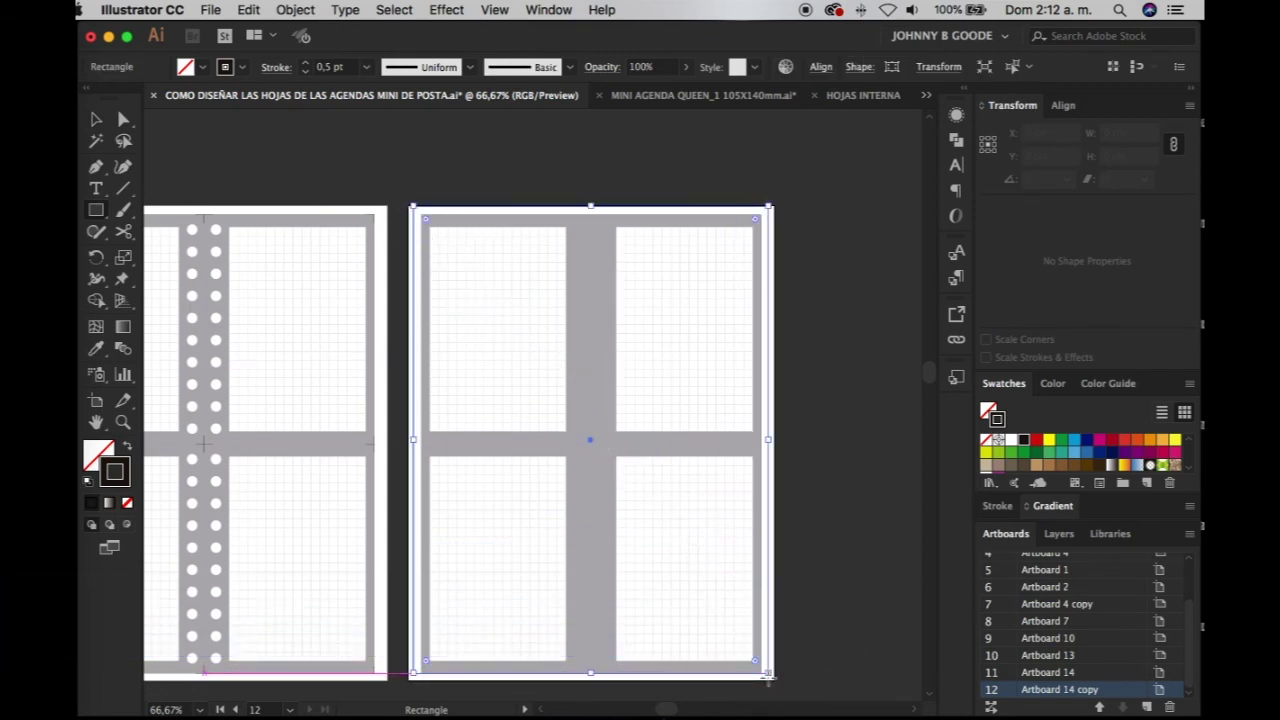
- Give the rectangle the sheets' gray margin fill with the Eyedropper and send it to the back behind the grids
key(i)
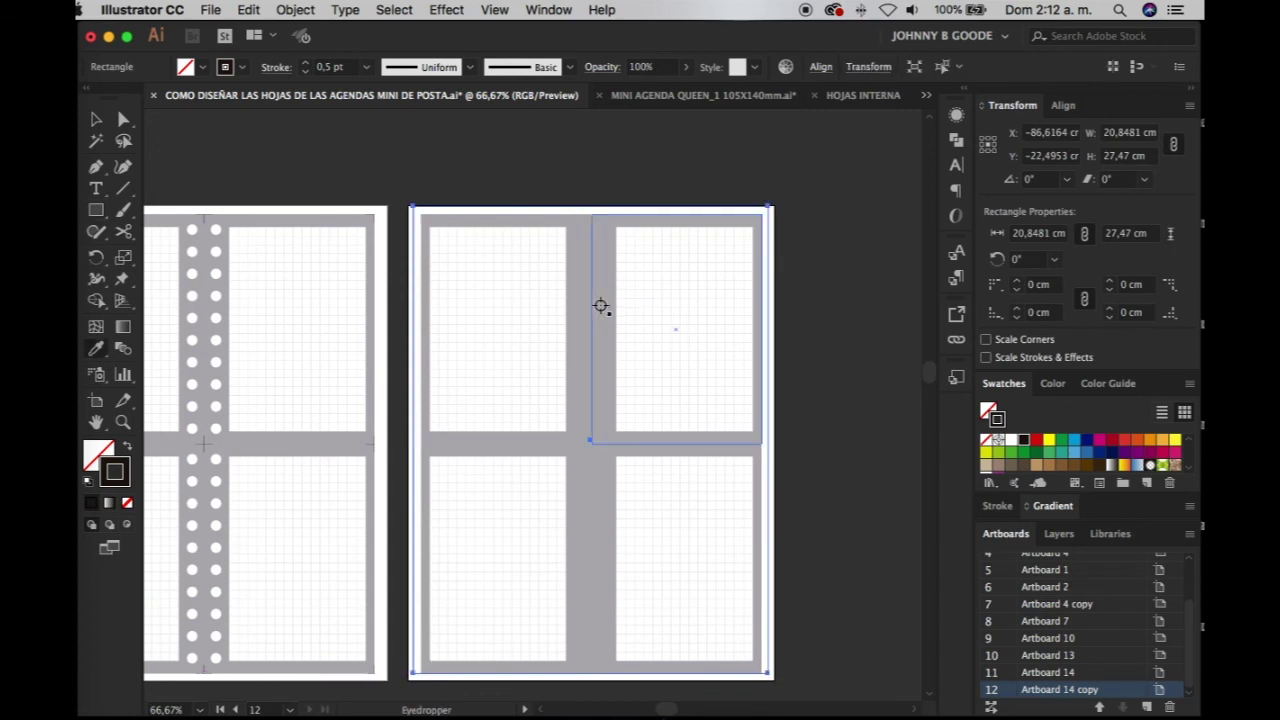
click(603, 306)
key(v)
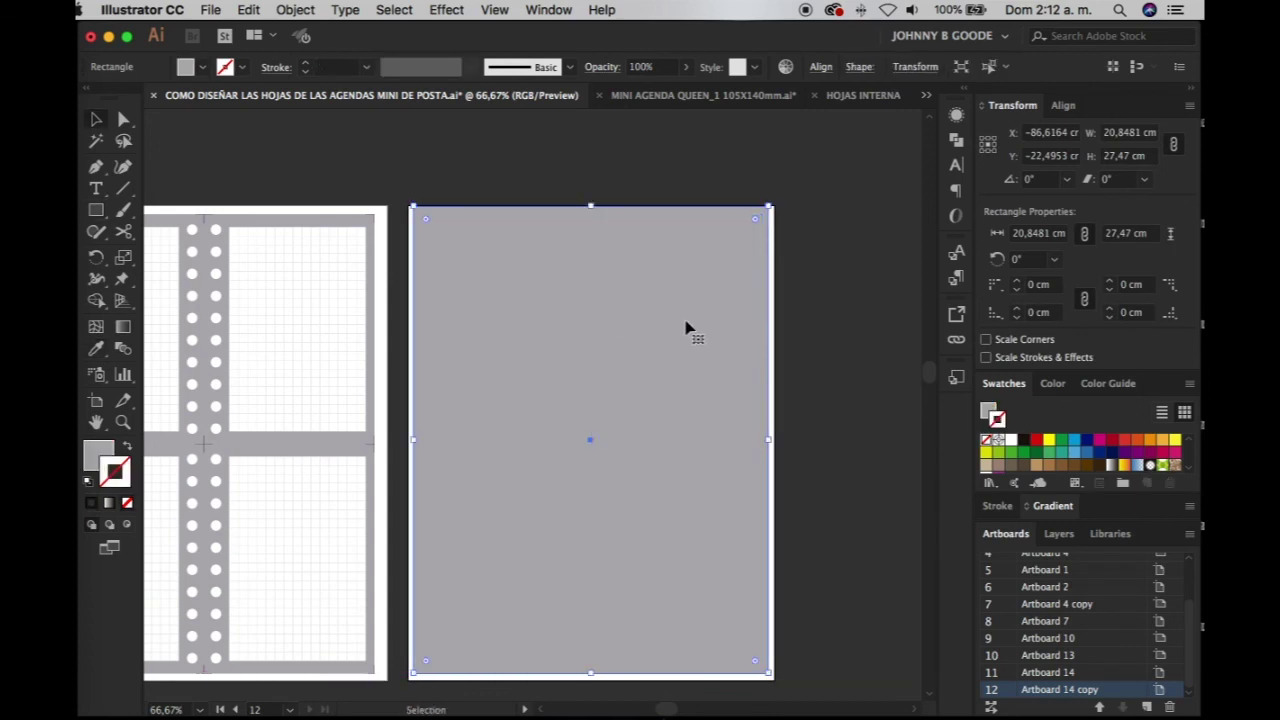
right_click(686, 333)
mouse_move(810, 592)
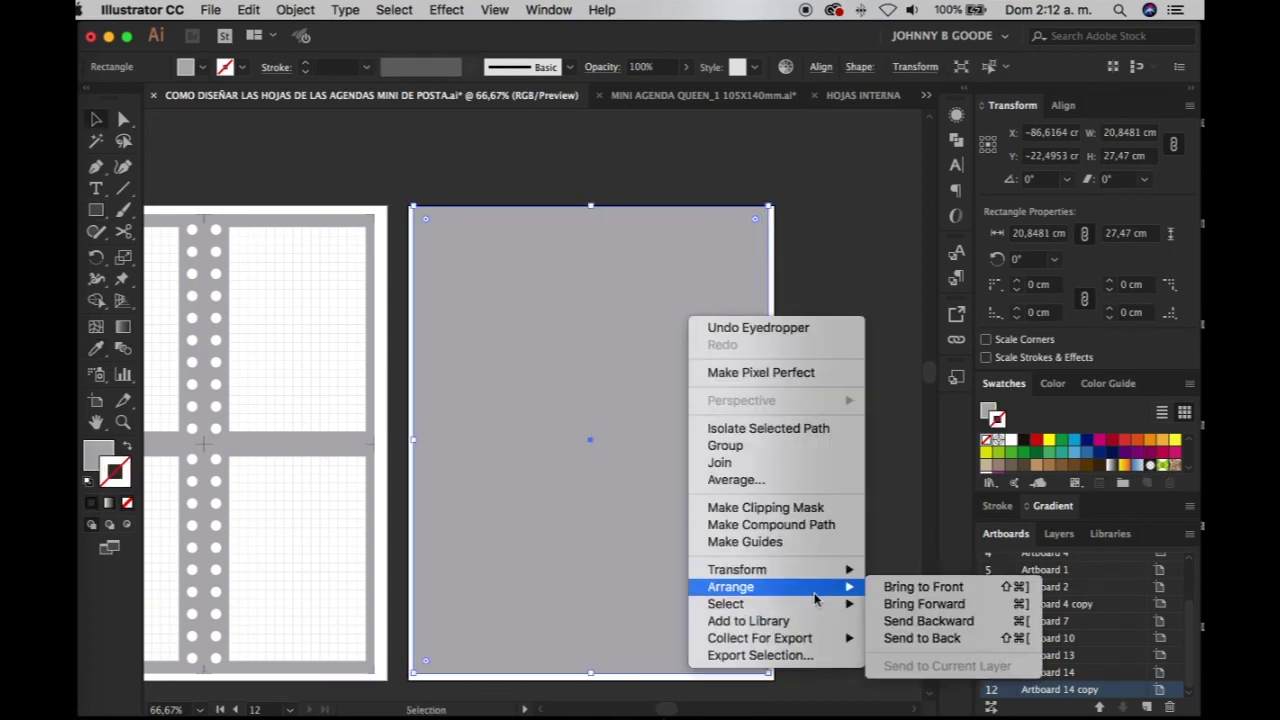
click(886, 640)
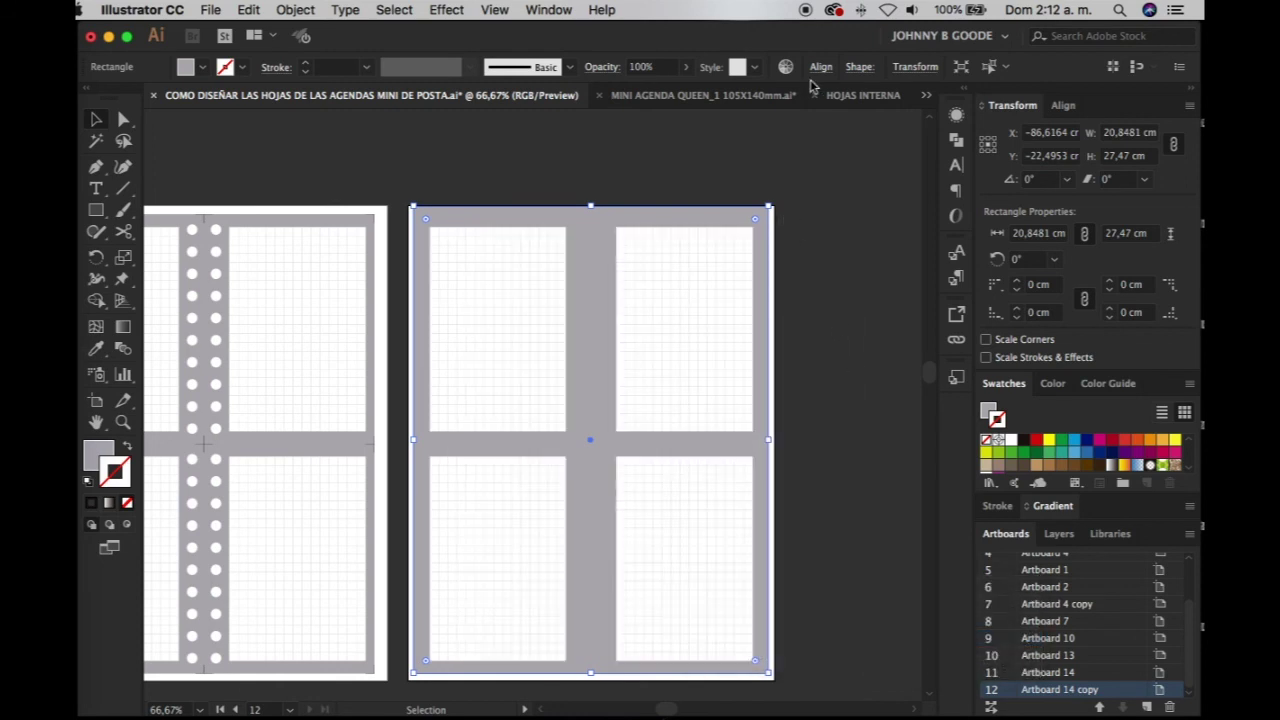
- Align the gray background rectangle to the artboard, centered horizontally and vertically, and deselect it
click(820, 67)
click(806, 222)
click(829, 288)
click(786, 118)
click(664, 117)
click(836, 371)
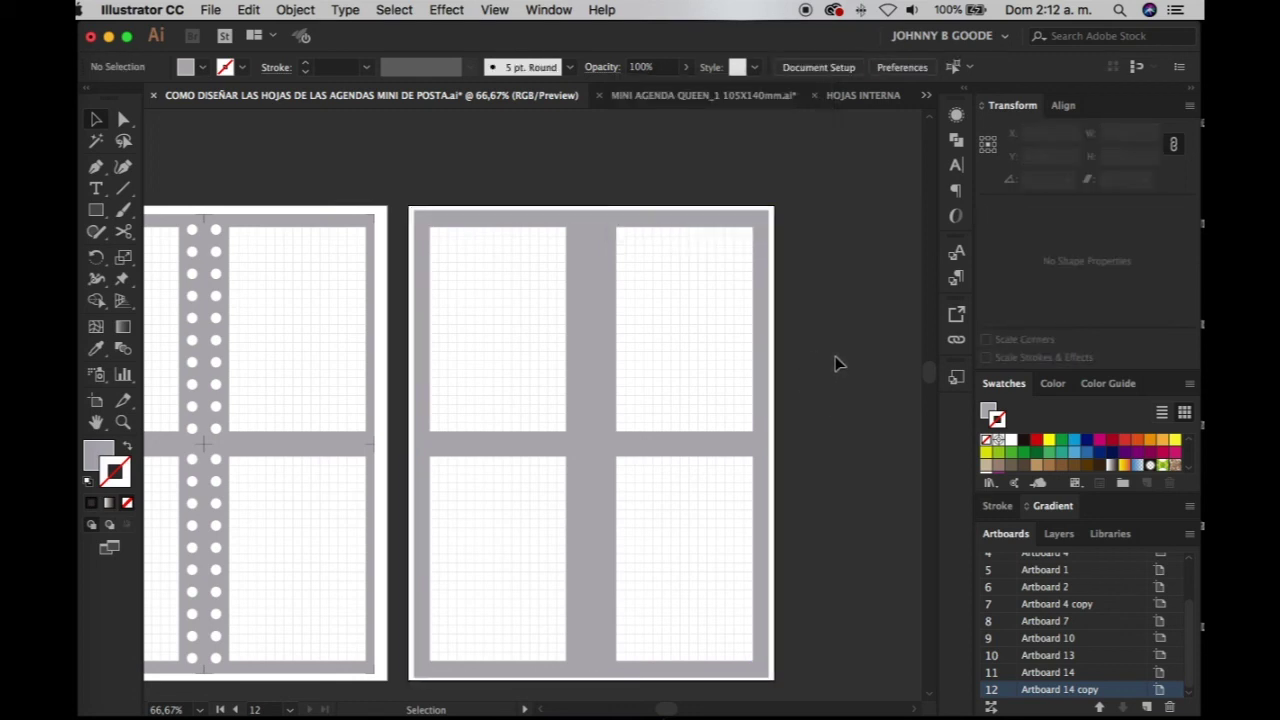
scroll(640, 236, up, 1)
scroll(710, 261, down, 1)
scroll(714, 263, down, 1)
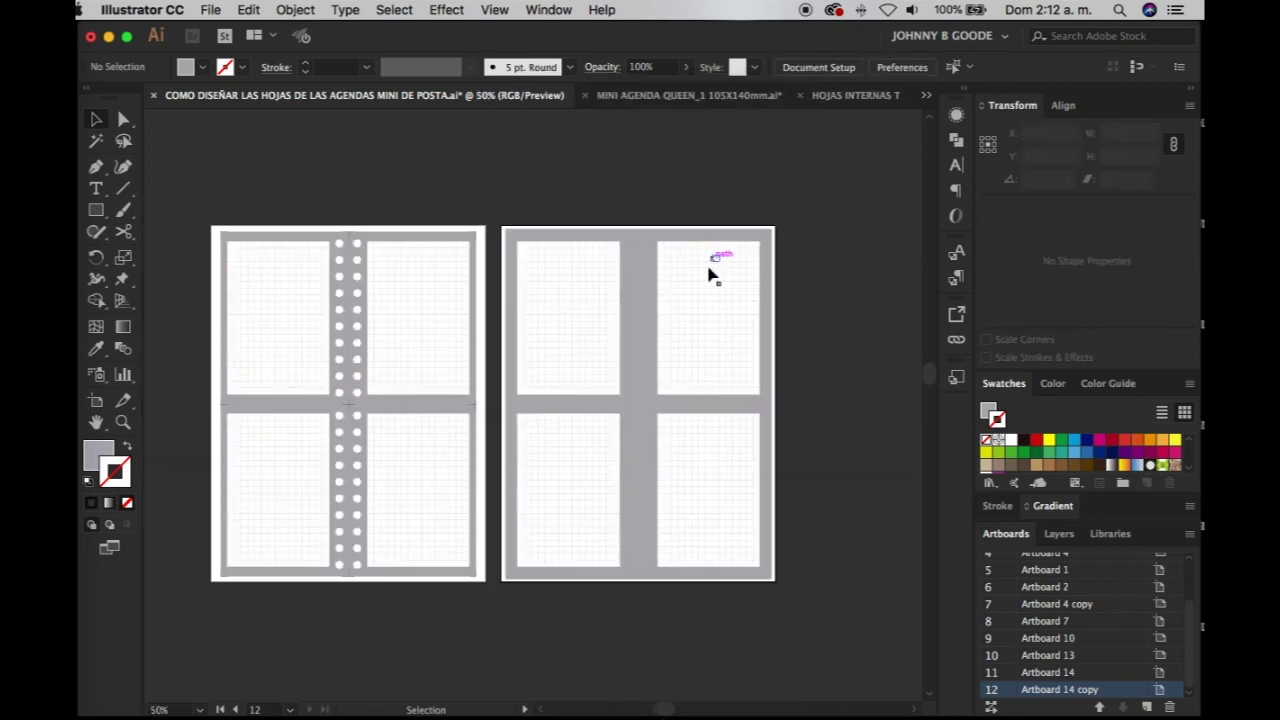
key(space)
drag(543, 386, 601, 389)
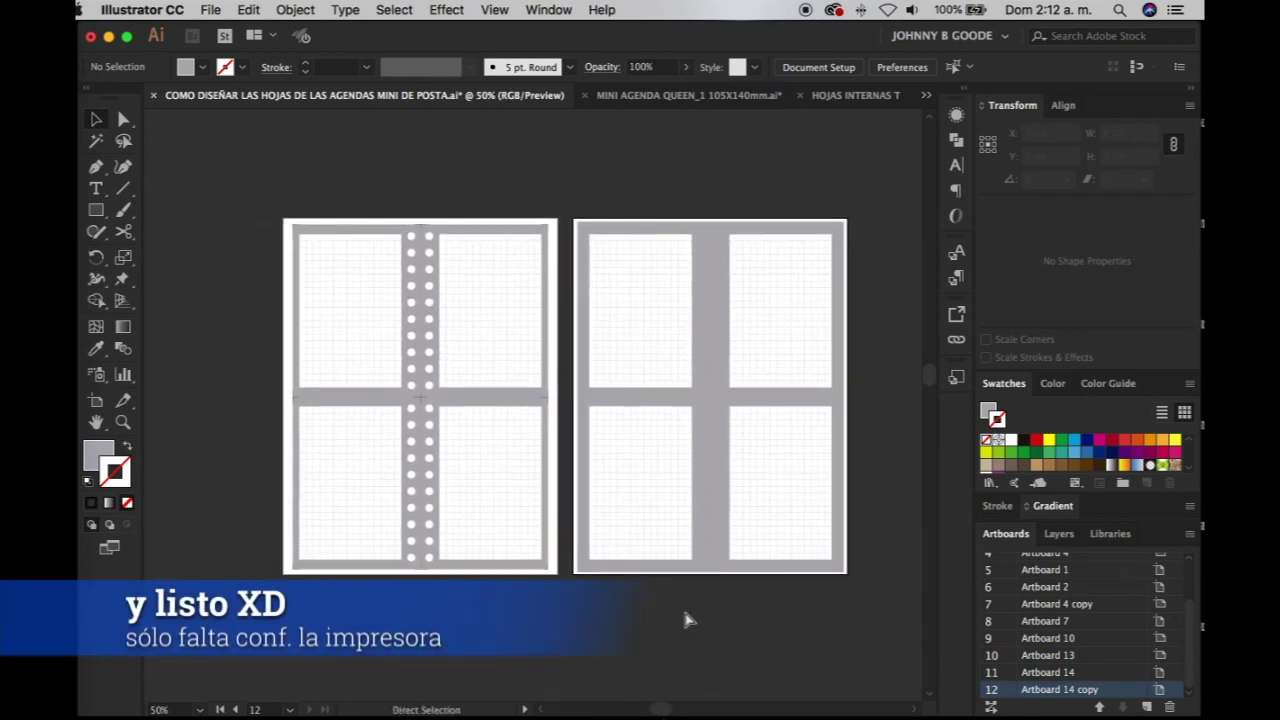
- Start a print setup limited to artboard 11, with the media size set to Carta EE. UU
key(super+p)
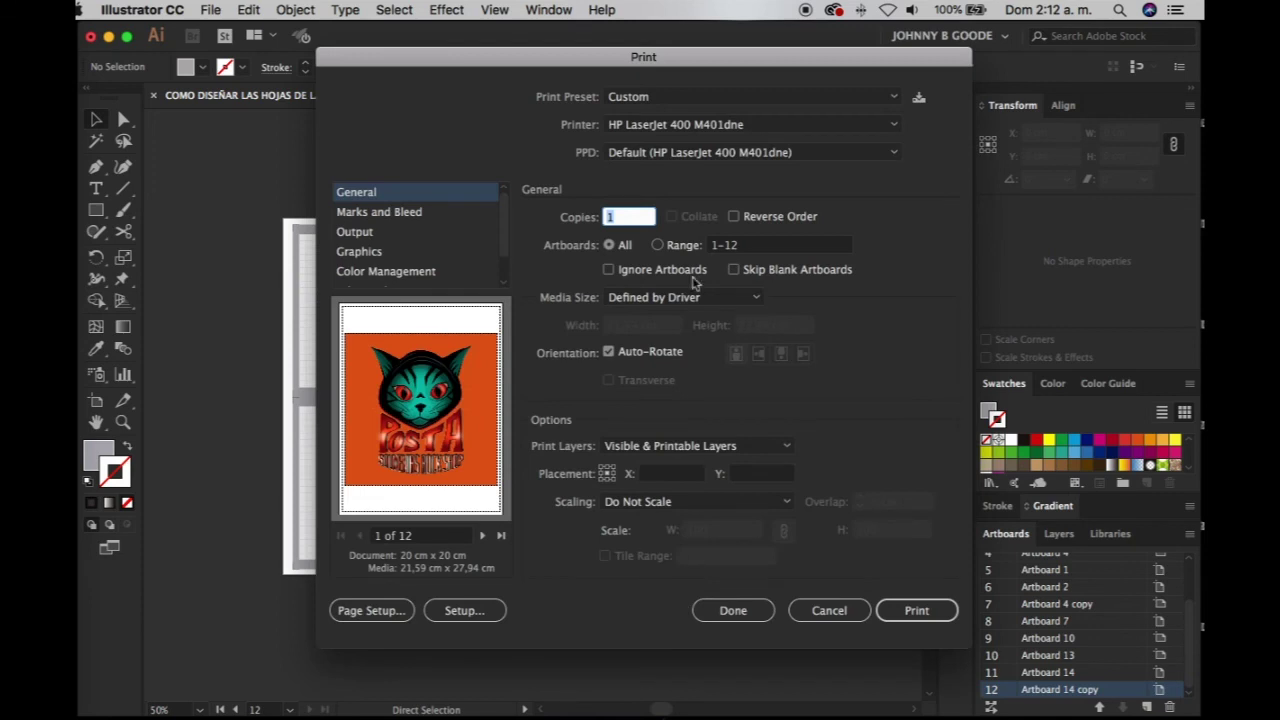
drag(750, 246, 705, 251)
text(11)
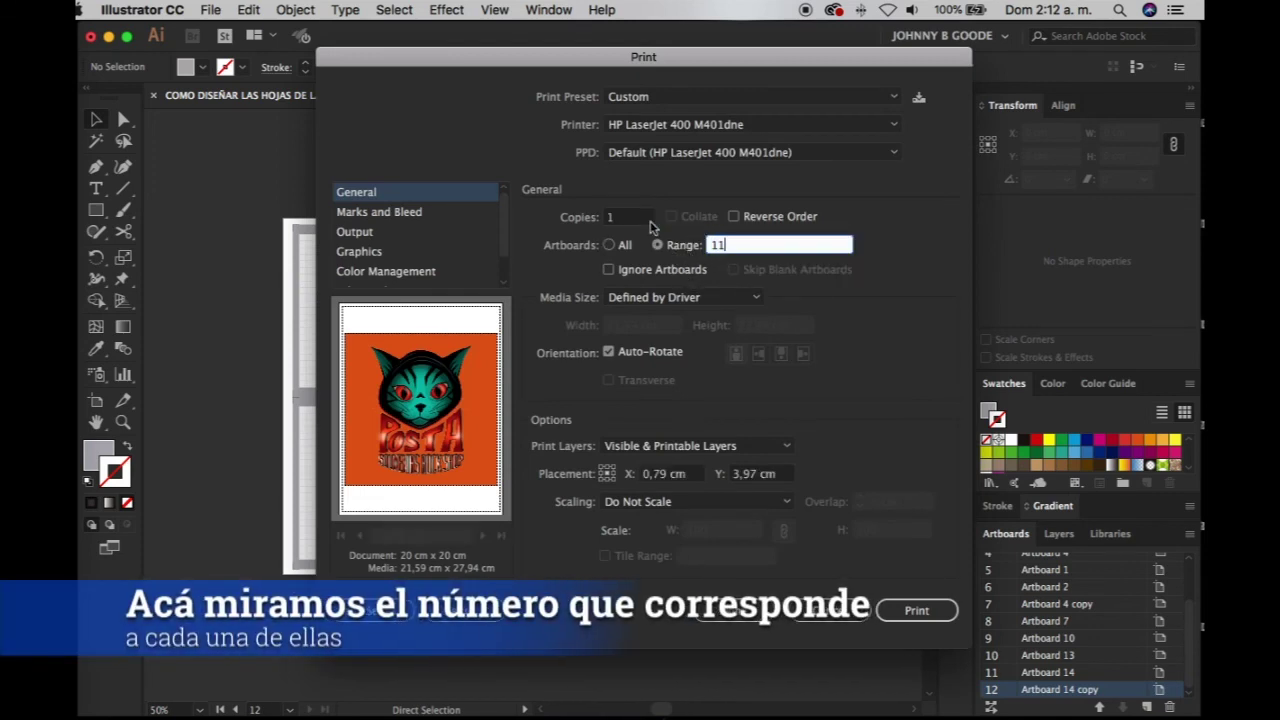
key(Tab)
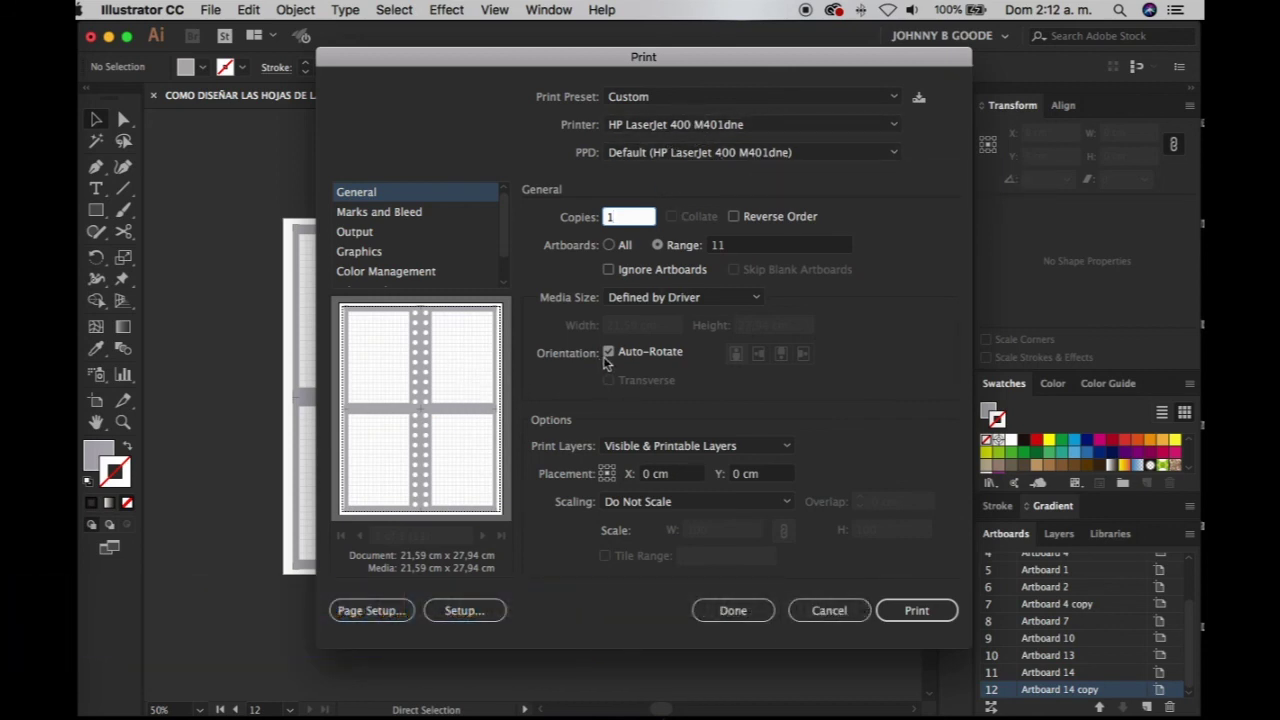
click(718, 297)
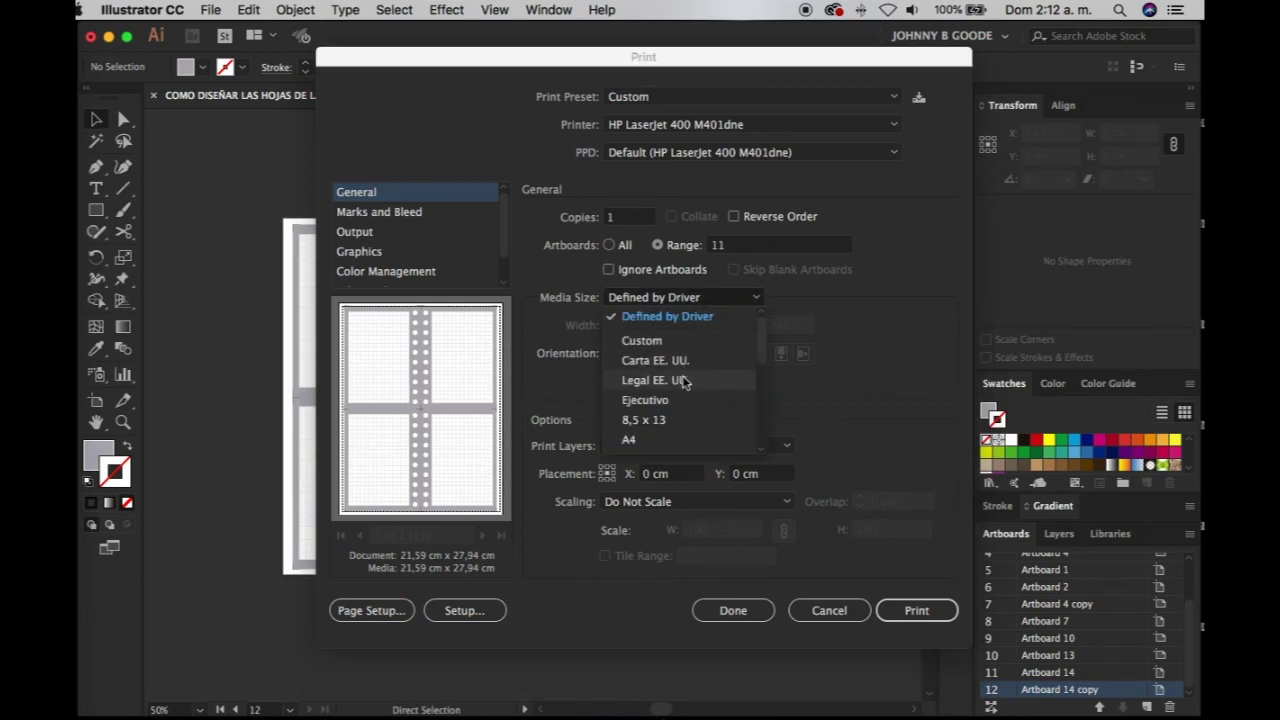
click(682, 361)
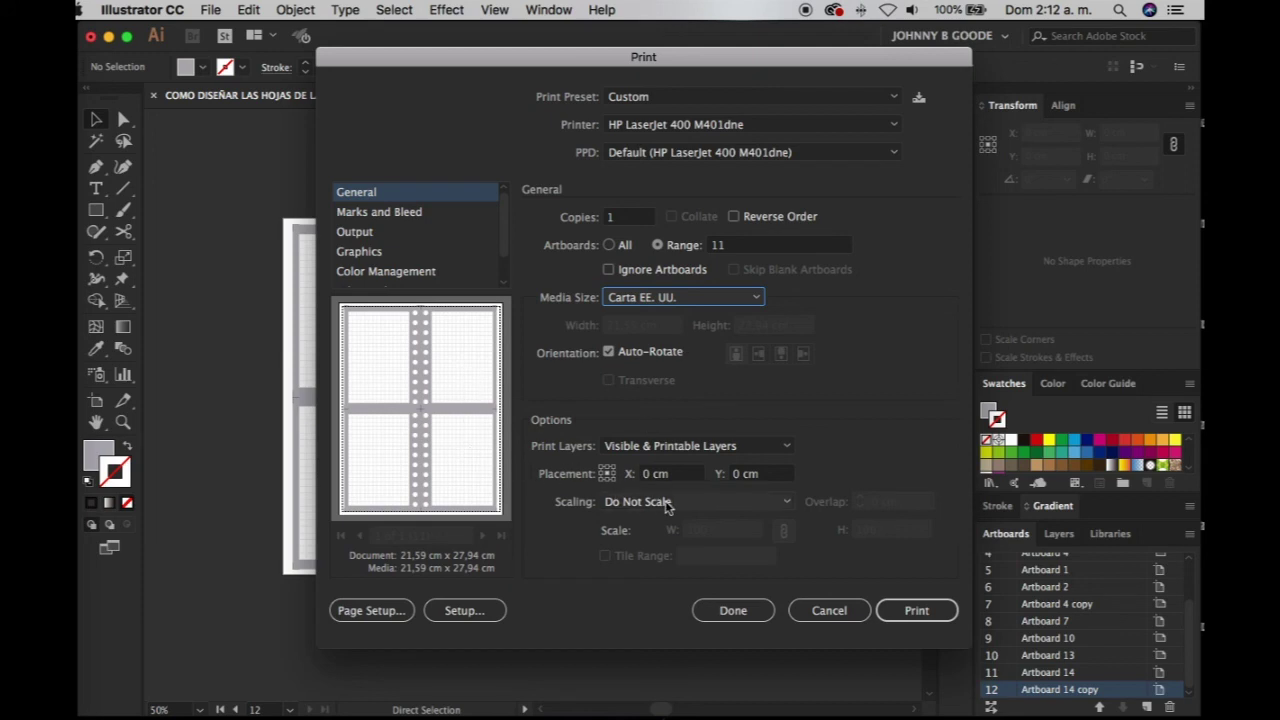
- Set the print range to artboard 12 to preview the reverse side, and return the range to artboard 11
click(692, 248)
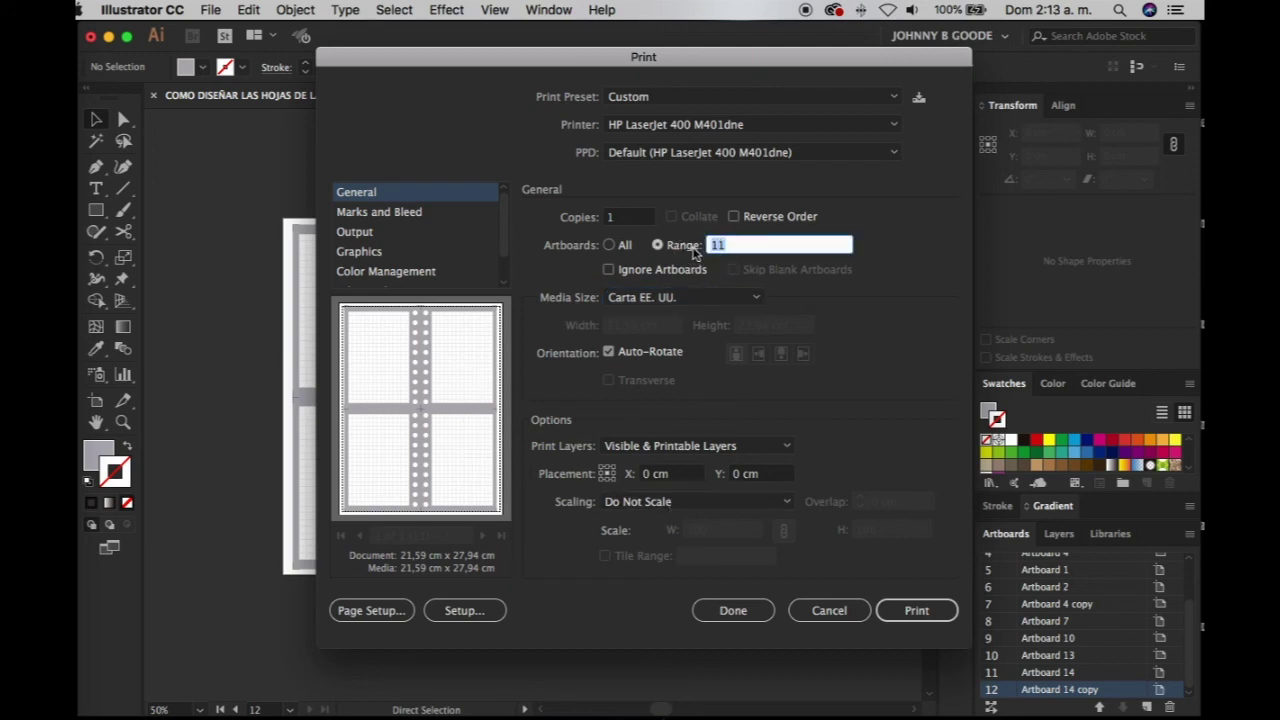
click(643, 219)
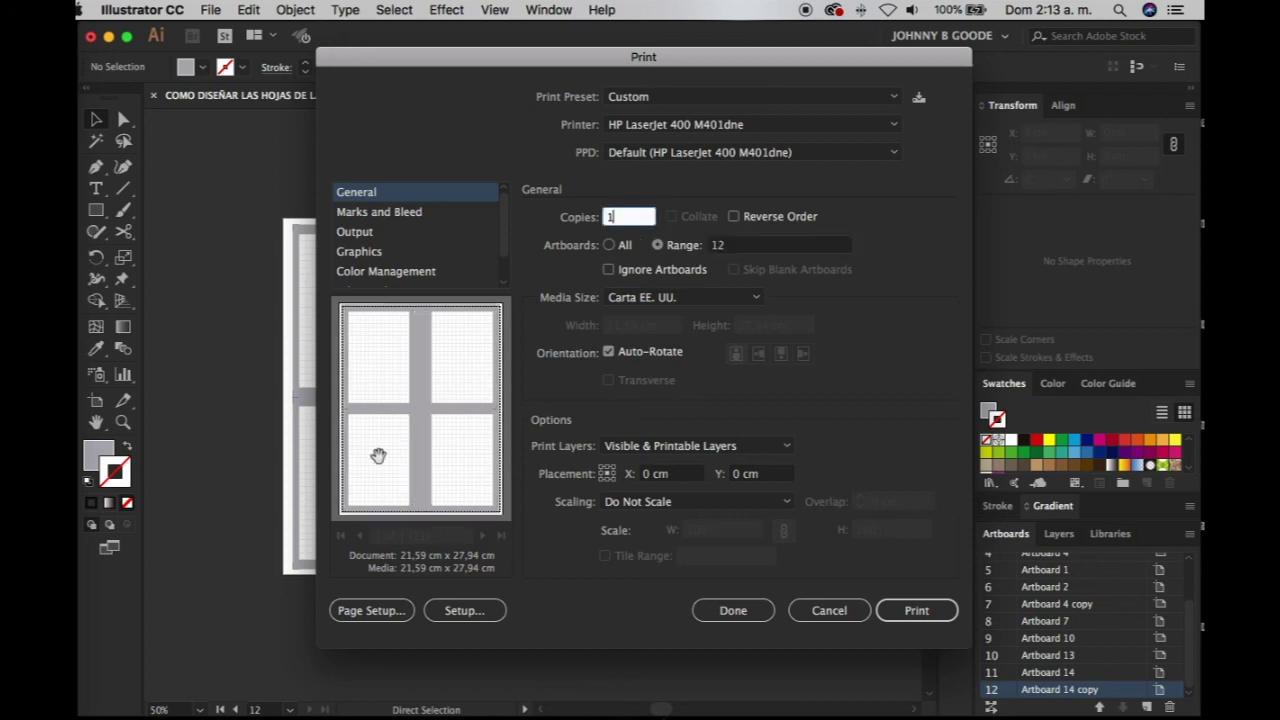
drag(753, 246, 655, 250)
text(11)
key(Tab)
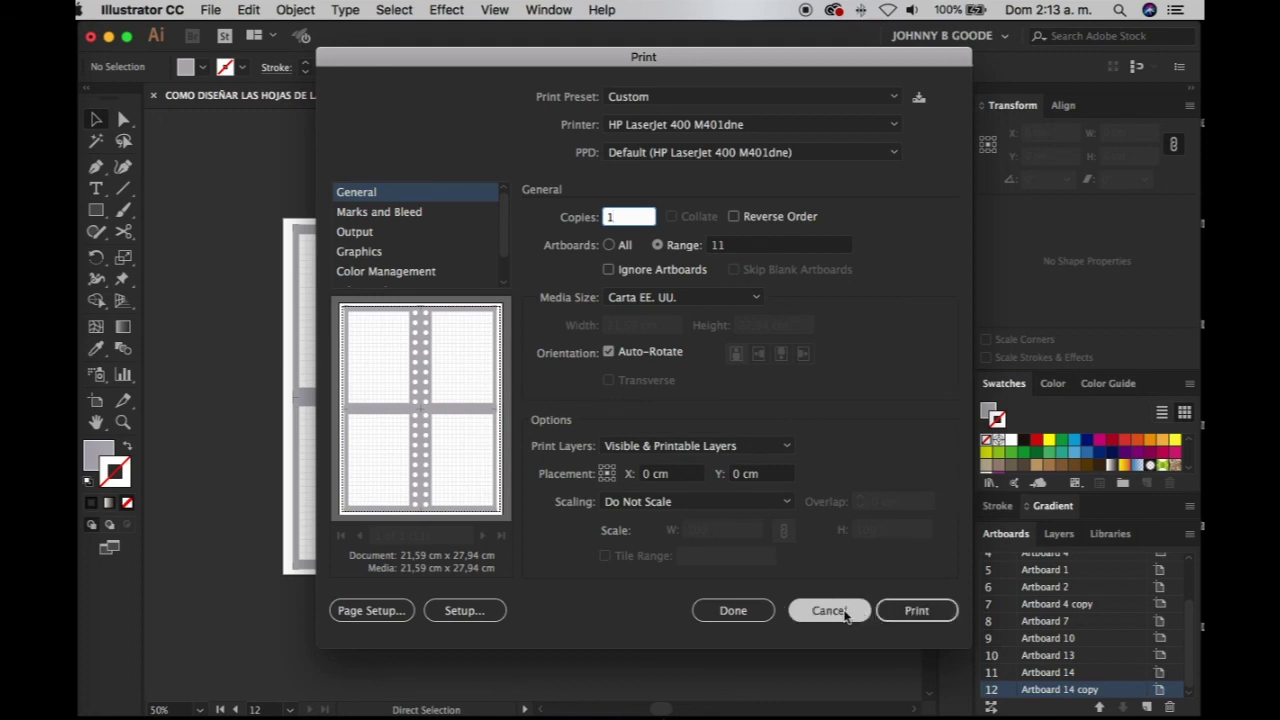
click(845, 613)
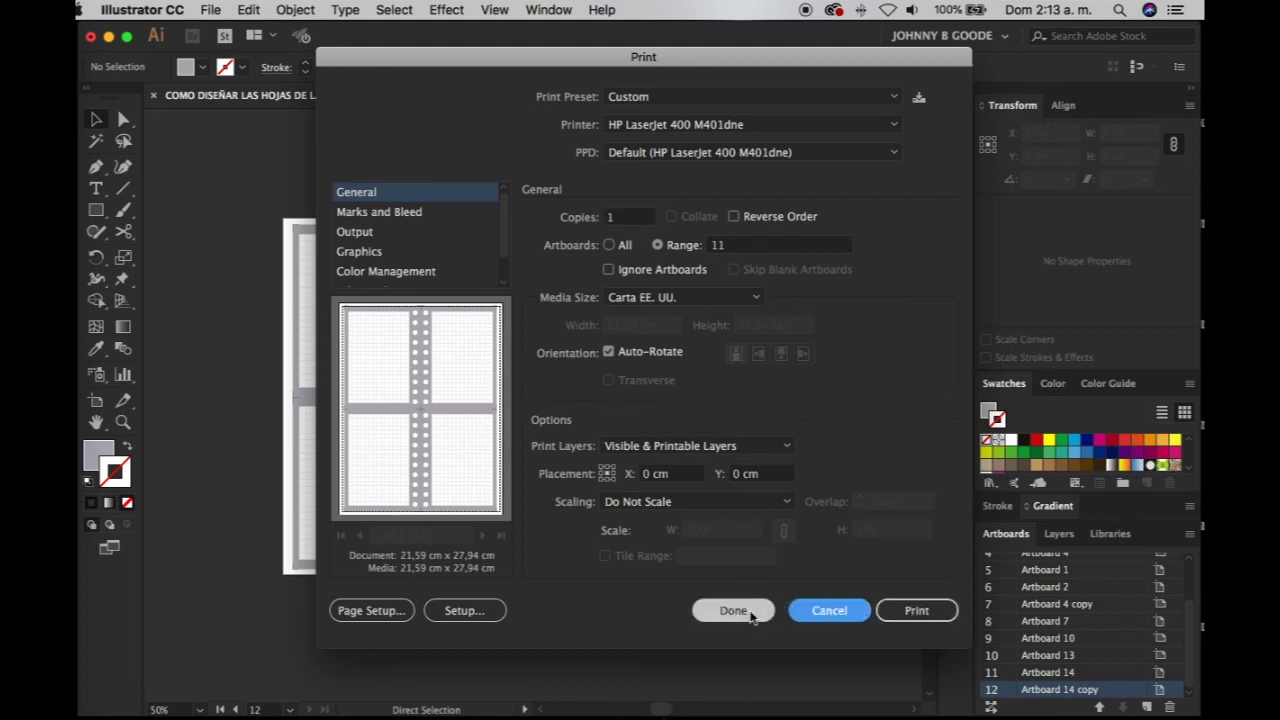